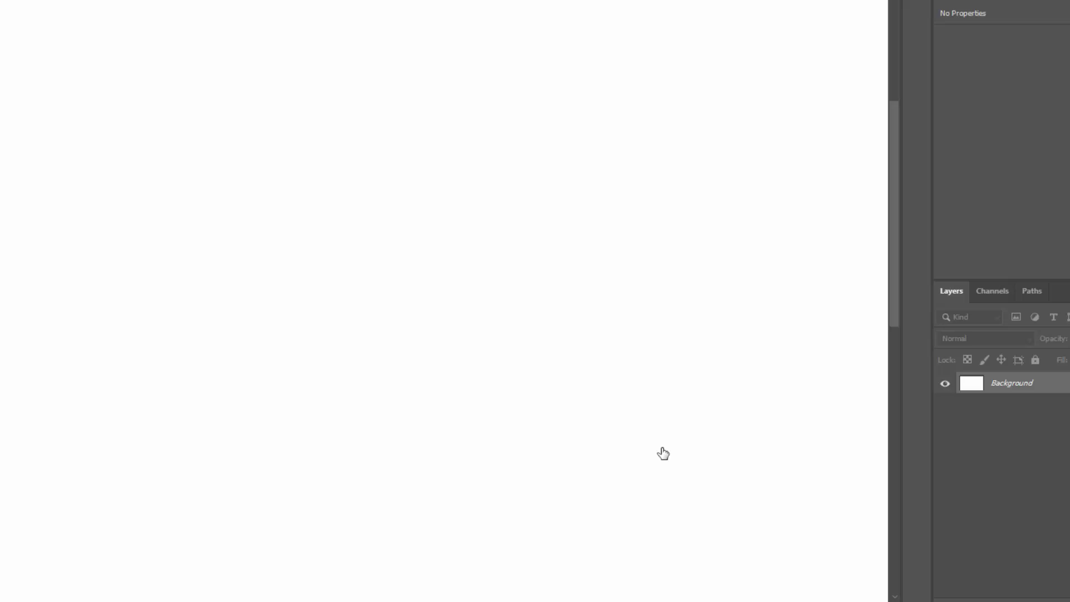
# Step: Add a Gradient fill layer above the Background and load the Black, White preset from the Basics set
pyautogui.click(982, 561)
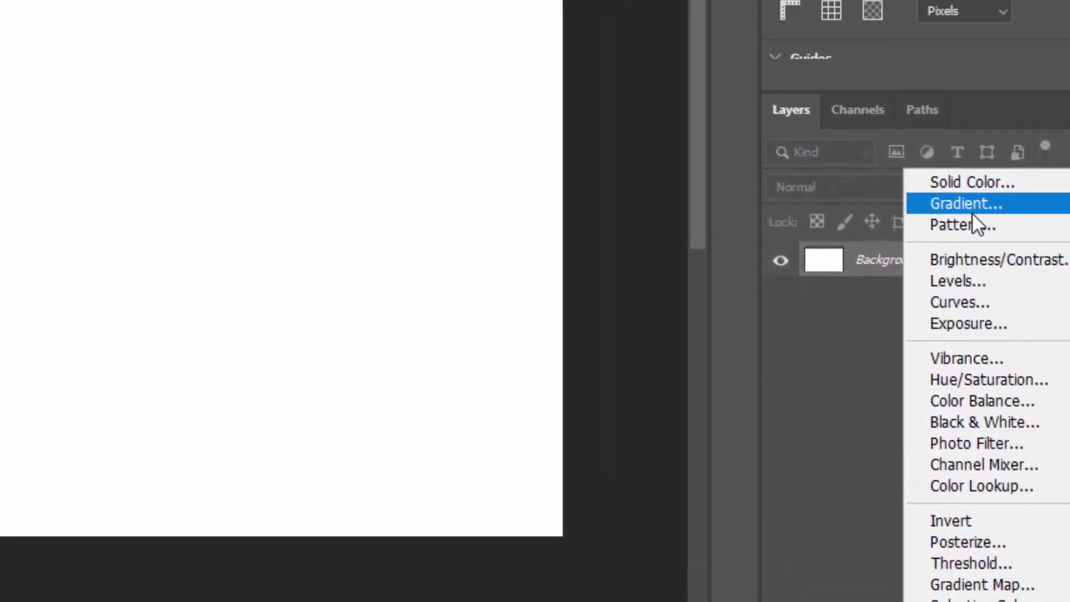
pyautogui.click(935, 165)
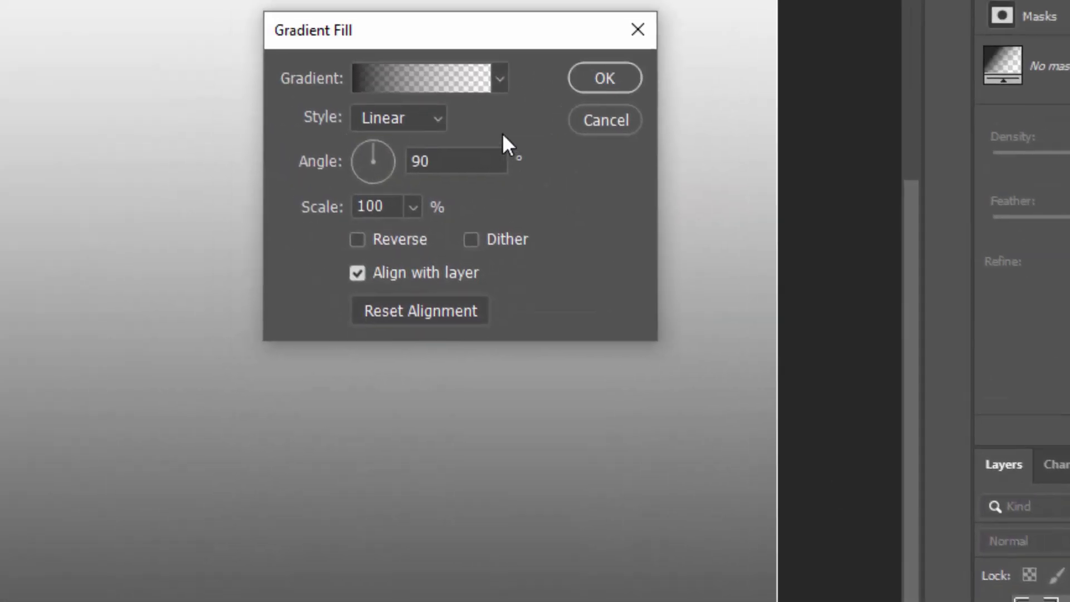
pyautogui.click(435, 83)
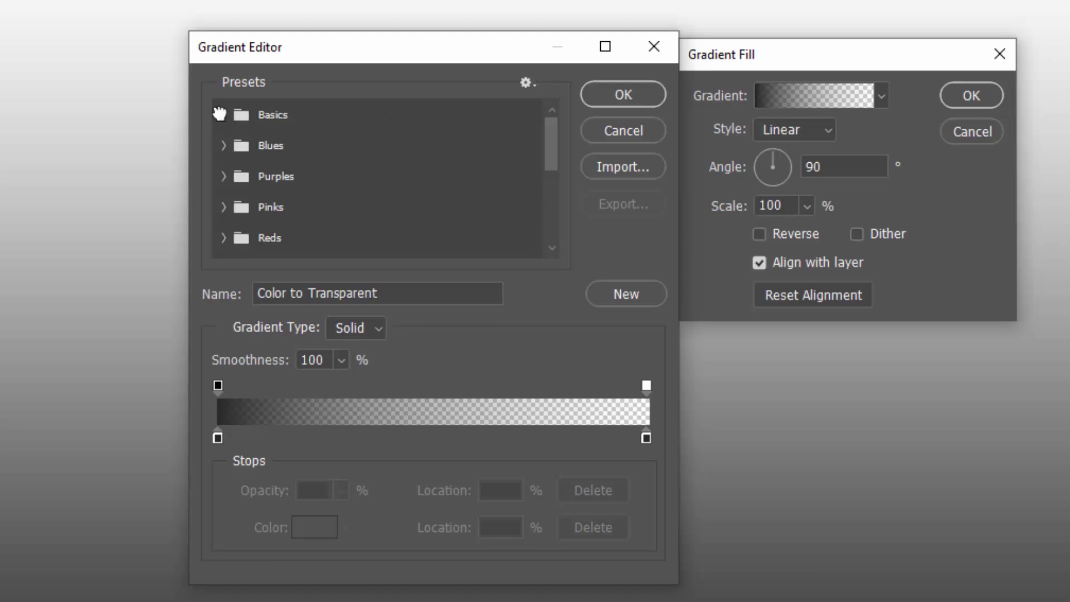
pyautogui.click(219, 113)
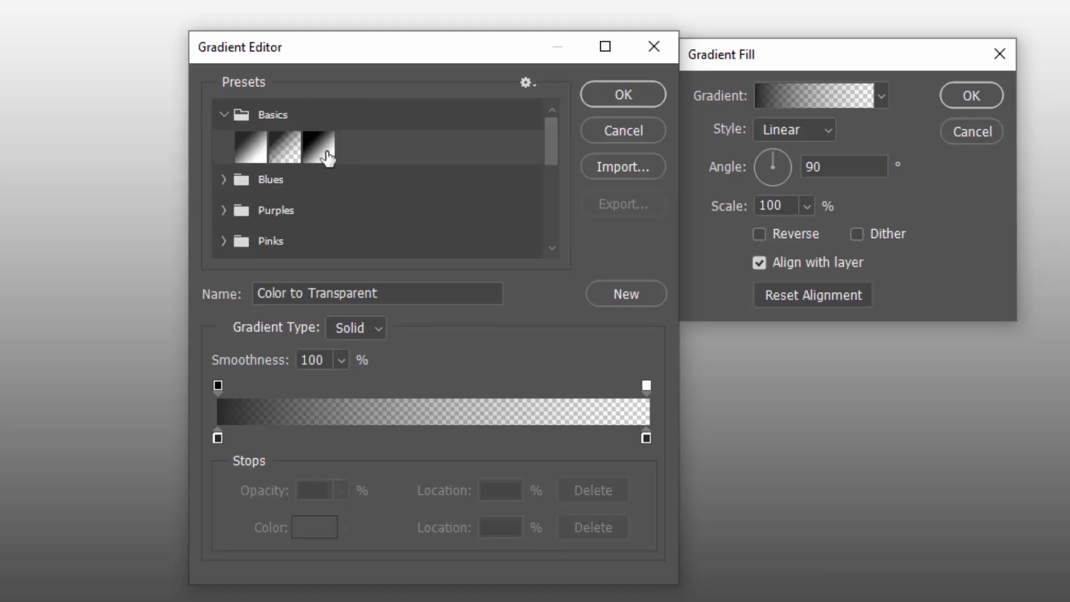
pyautogui.click(324, 154)
# Step: Set the gradient's black starting colour stop to d02929
pyautogui.click(218, 437)
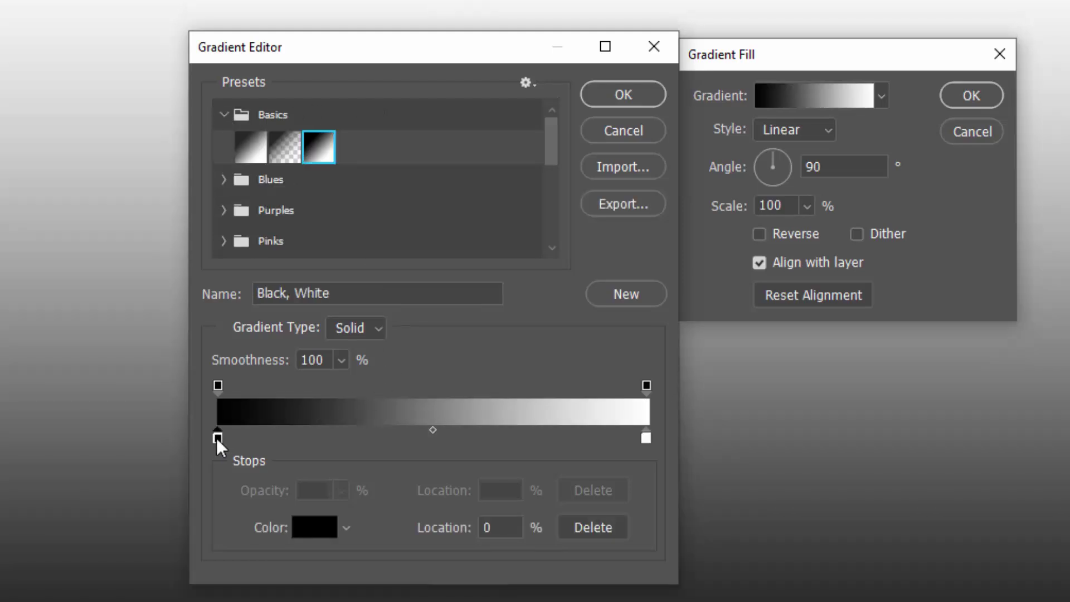
pyautogui.click(321, 527)
pyautogui.write('d02929')
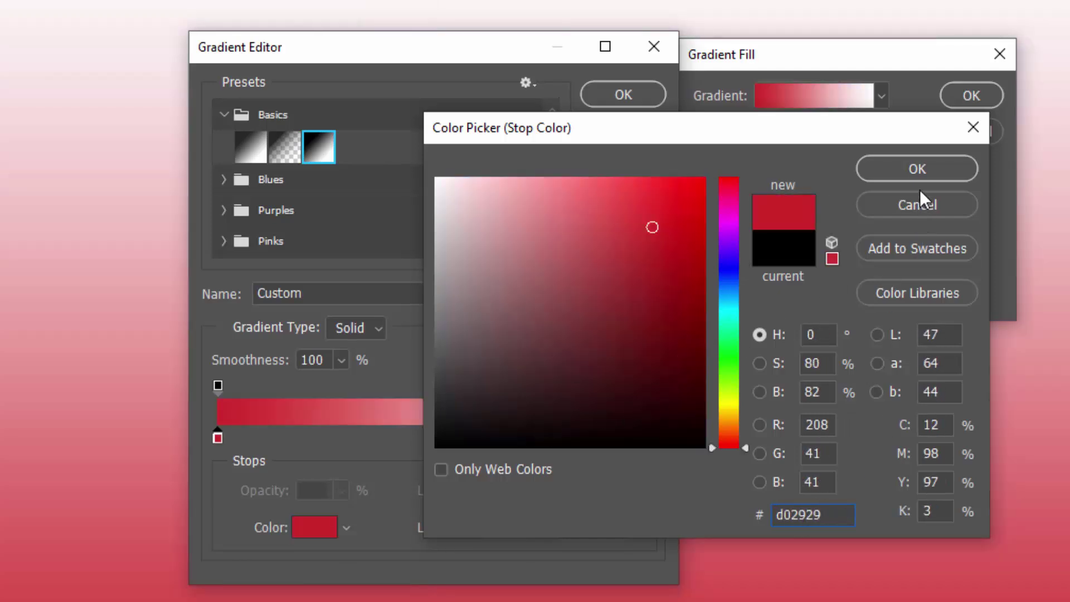
pyautogui.click(917, 170)
# Step: Set the gradient's white end colour stop to 9d1414 and accept the edited gradient
pyautogui.click(646, 438)
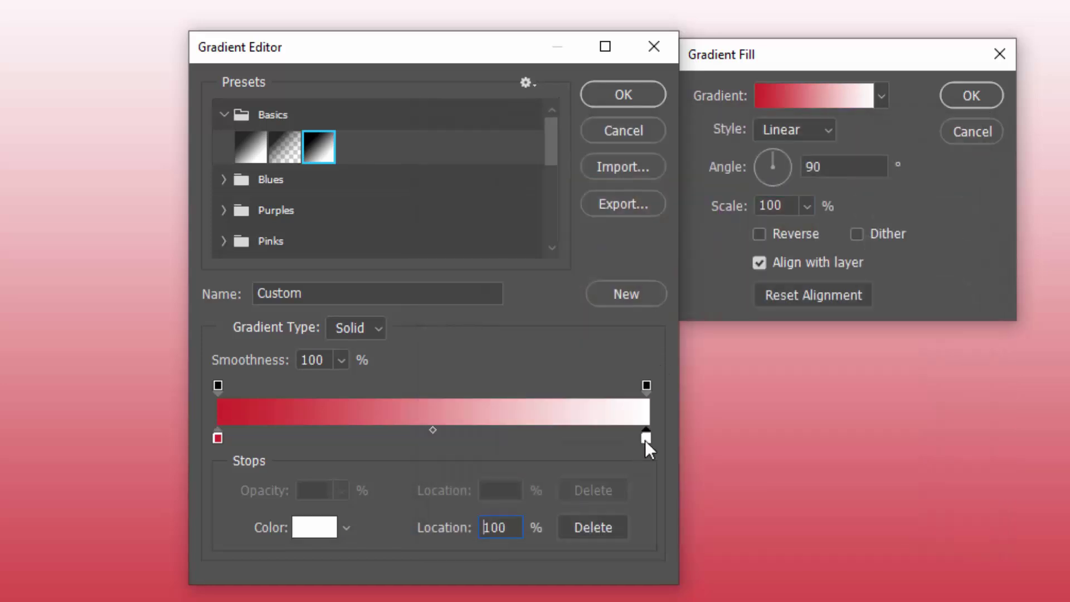
pyautogui.click(305, 528)
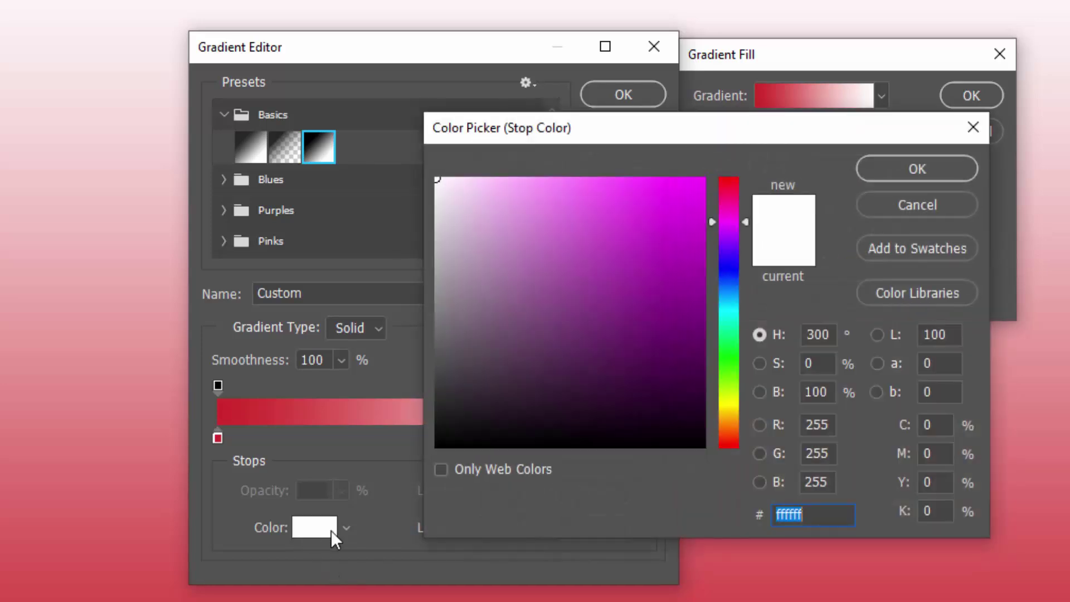
pyautogui.write('9d1414')
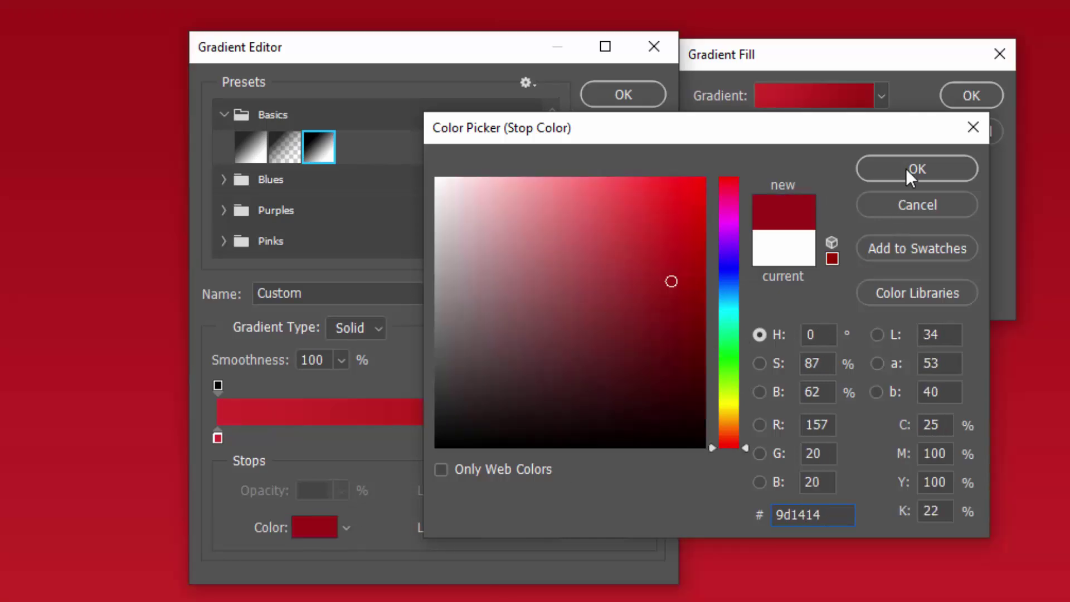
pyautogui.click(906, 168)
pyautogui.click(628, 92)
# Step: Make the gradient fill Radial with a scale of 125% and apply it
pyautogui.click(795, 136)
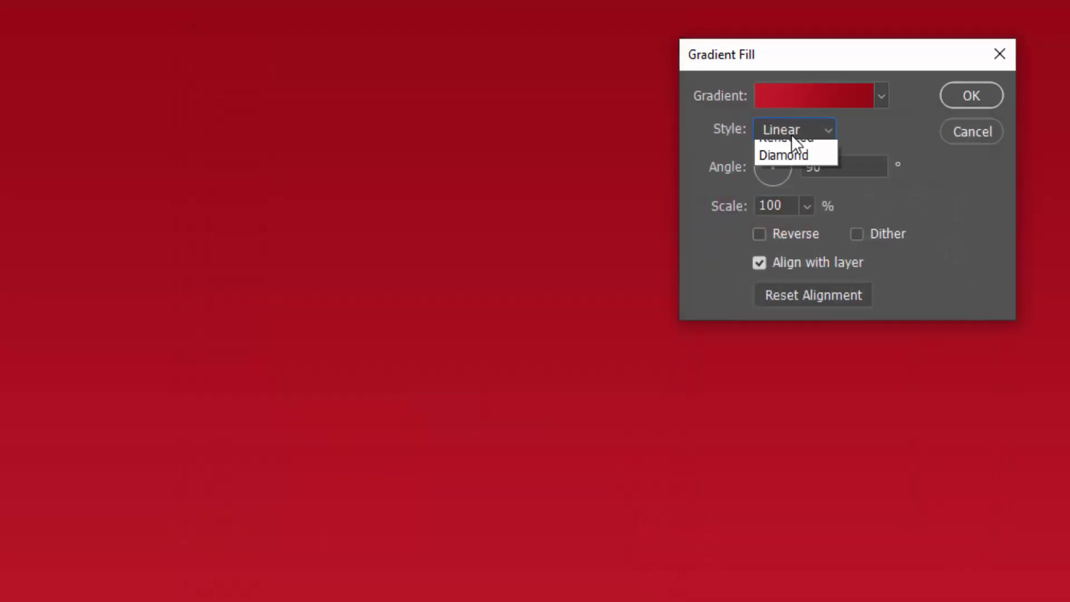
pyautogui.click(795, 165)
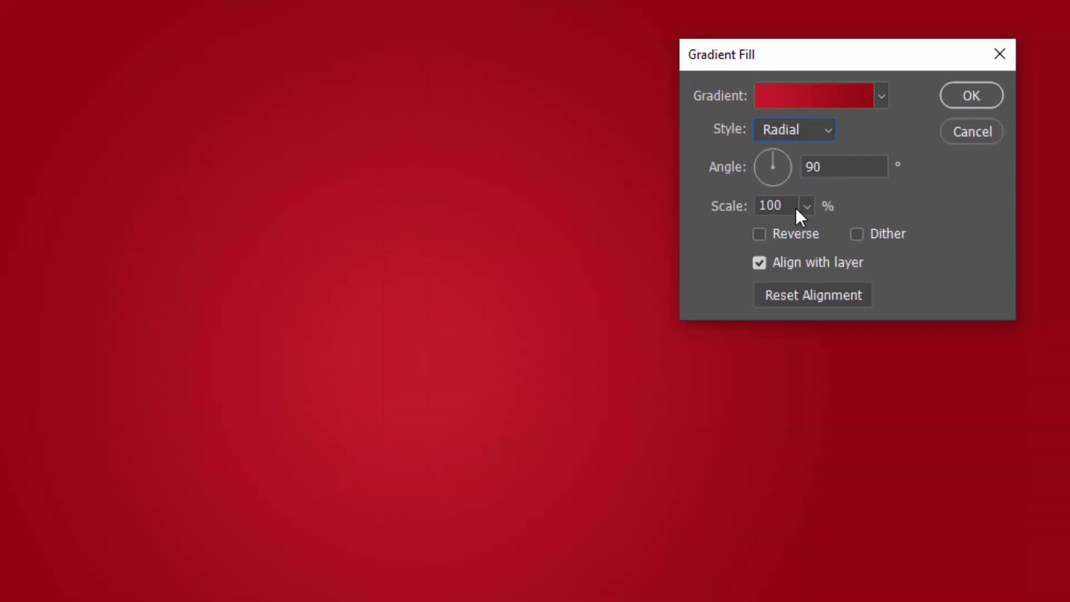
pyautogui.click(781, 206)
pyautogui.click(717, 215)
pyautogui.write('125')
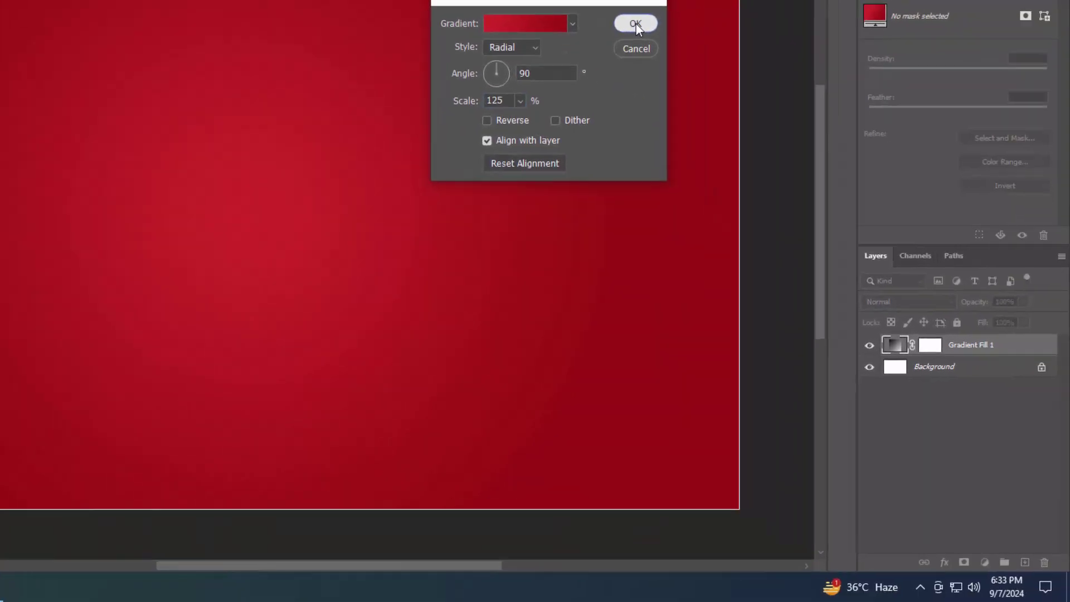
pyautogui.click(636, 24)
# Step: Duplicate the gradient fill layer, set the copy to 50% opacity with Multiply blending, and unlock the Background layer
pyautogui.hotkey('ctrl', 'j')
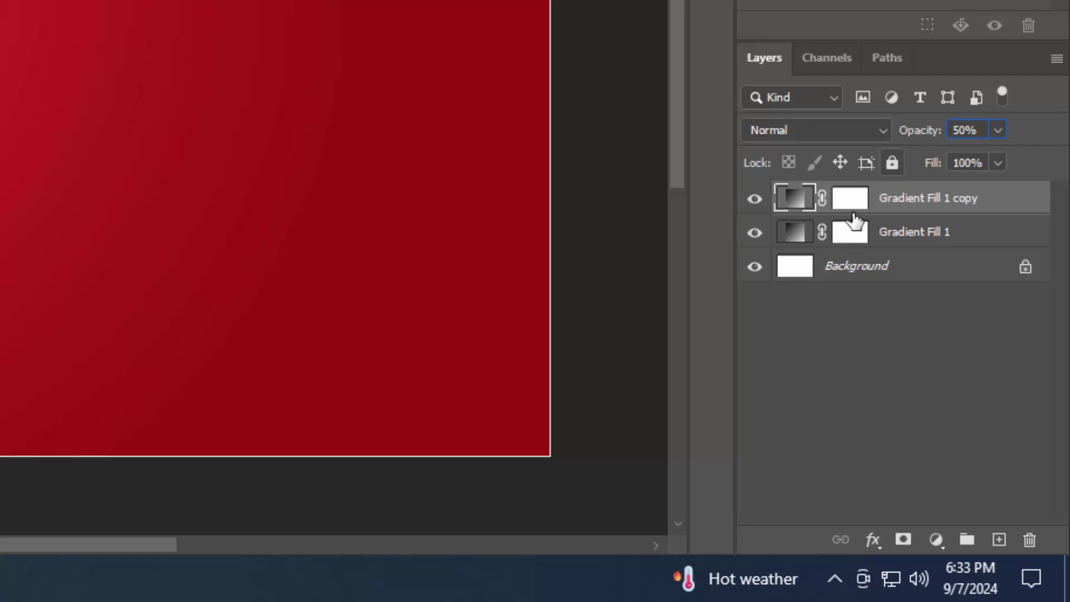
pyautogui.click(811, 131)
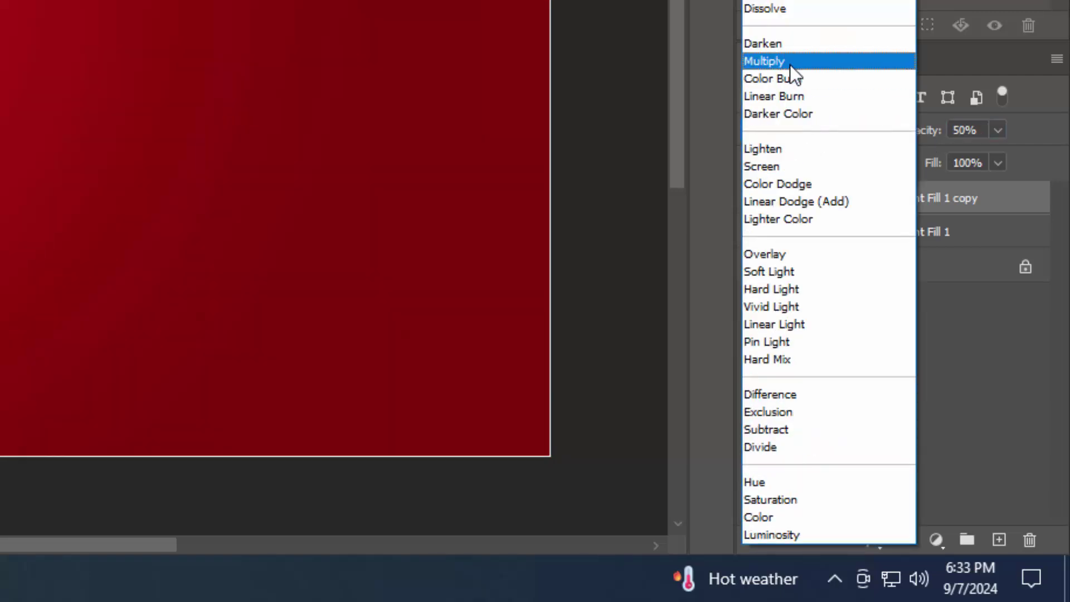
pyautogui.click(790, 63)
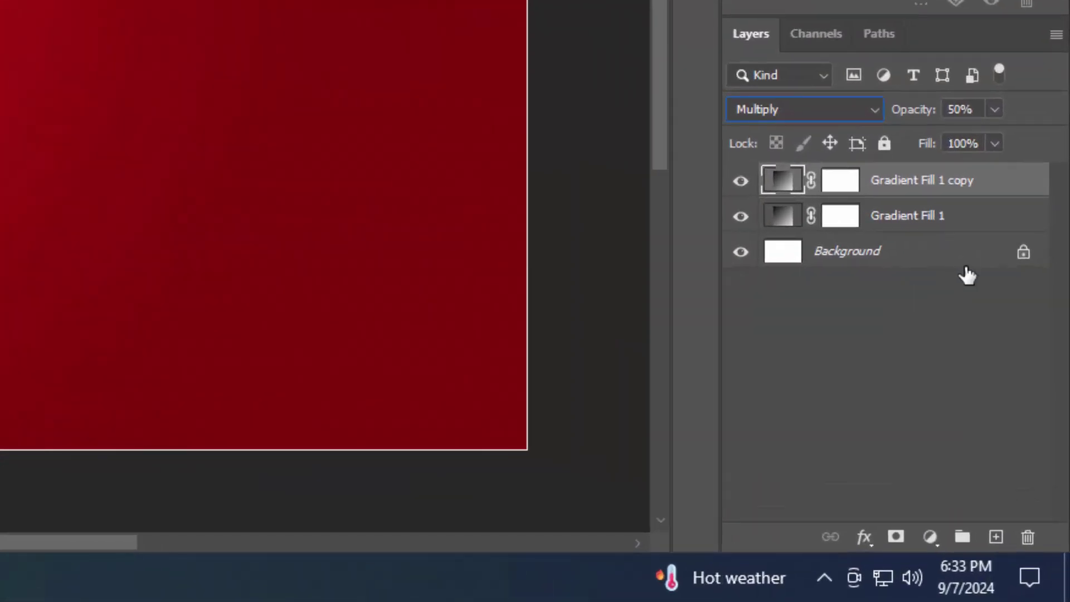
pyautogui.click(1033, 325)
# Step: Apply a Pattern Overlay to the copied gradient layer with Overlay blending, 70% opacity, 0° angle and 150% scale
pyautogui.click(975, 192)
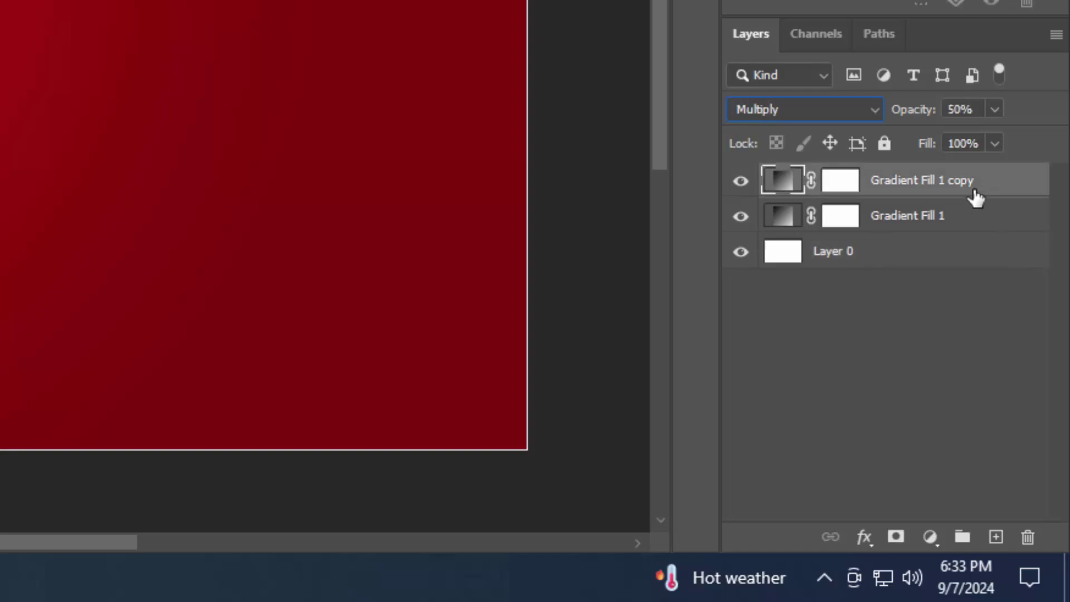
pyautogui.click(868, 537)
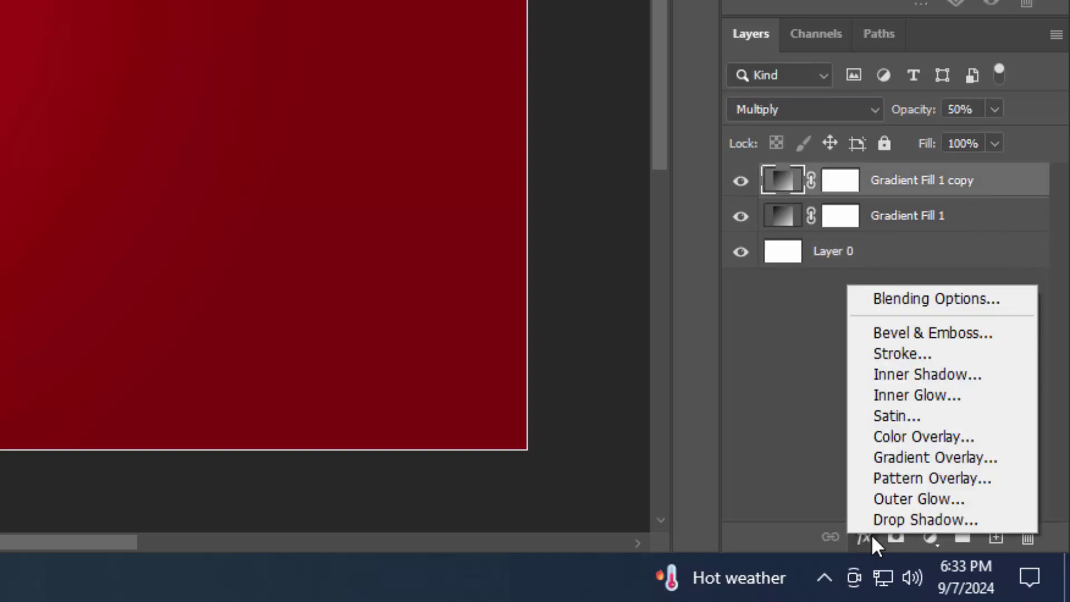
pyautogui.click(945, 480)
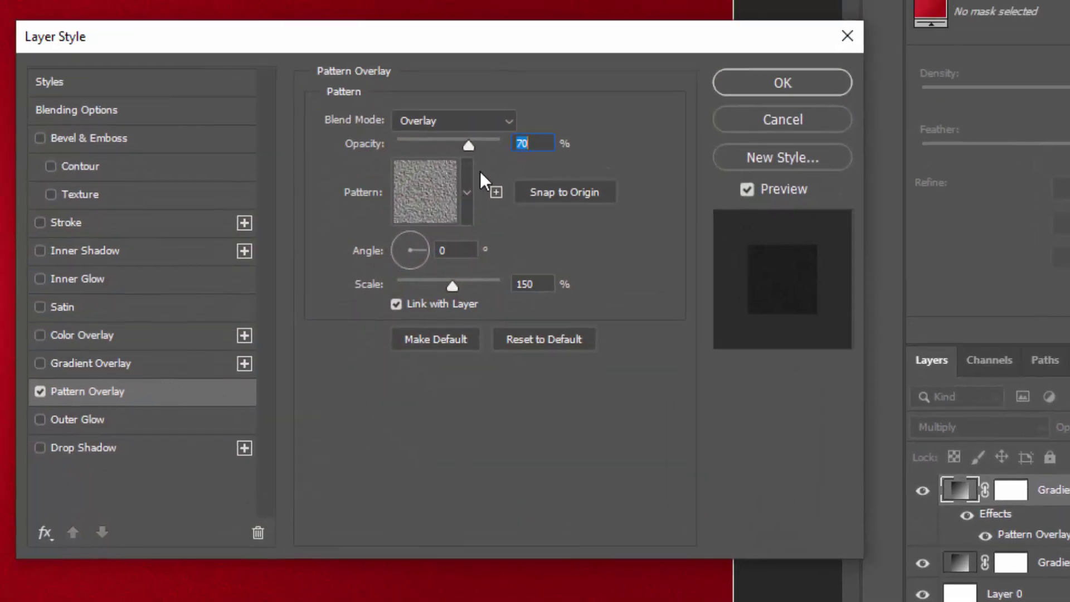
pyautogui.click(448, 250)
pyautogui.click(511, 283)
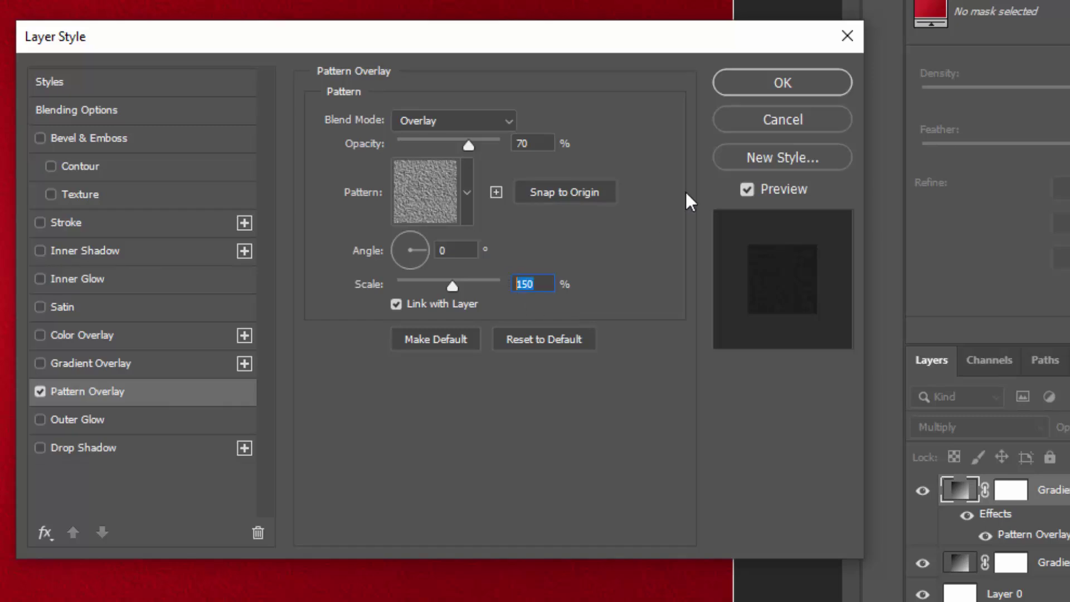
pyautogui.click(765, 89)
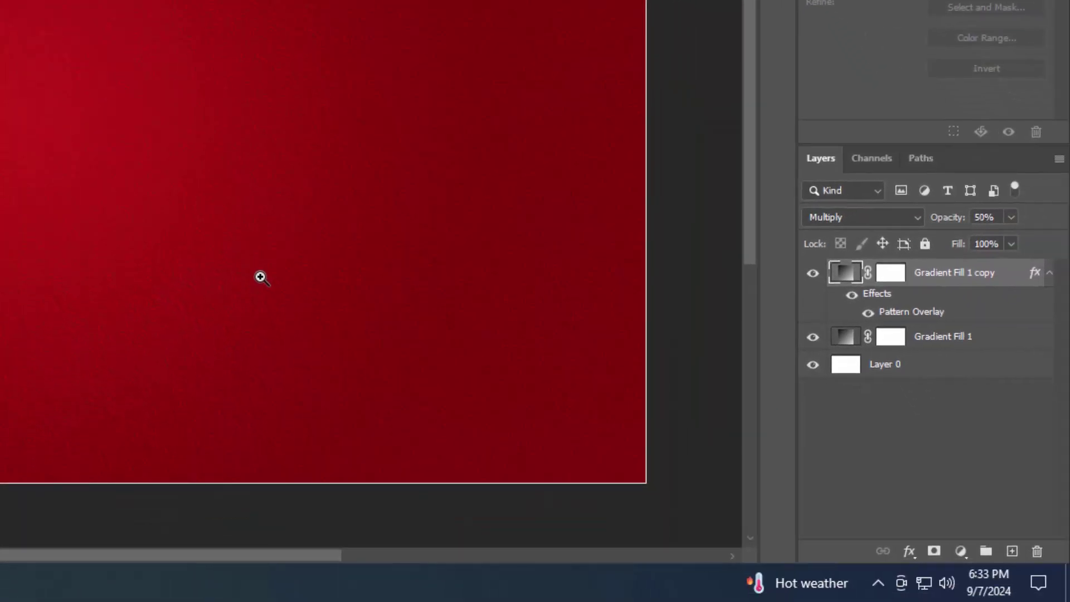
# Step: Group all three layers and name the group BG
pyautogui.press('shift')
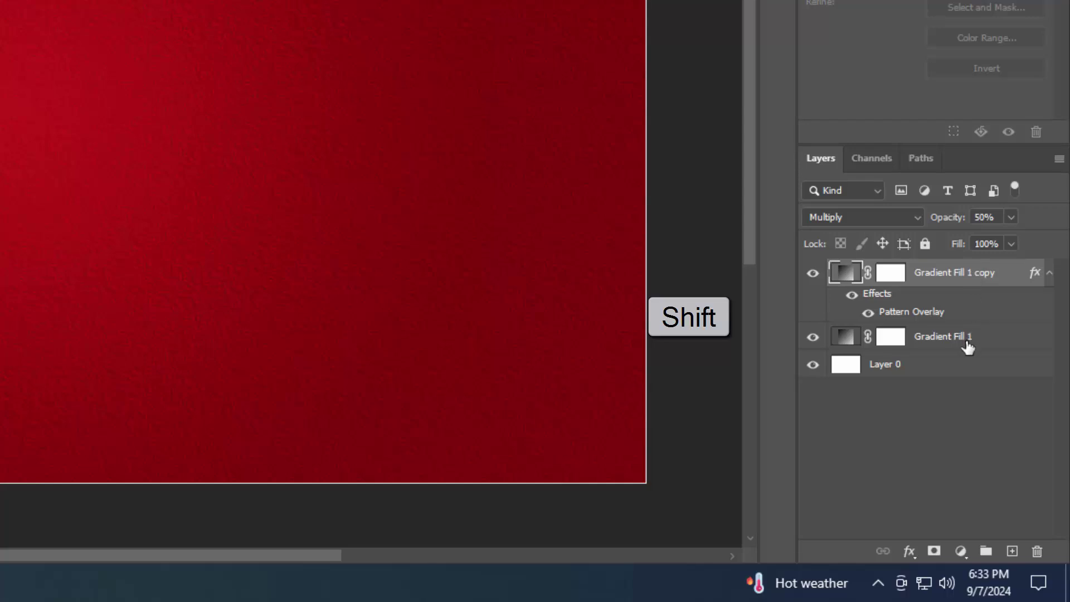
pyautogui.keyDown('shift'); pyautogui.click(957, 376); pyautogui.keyUp('shift')
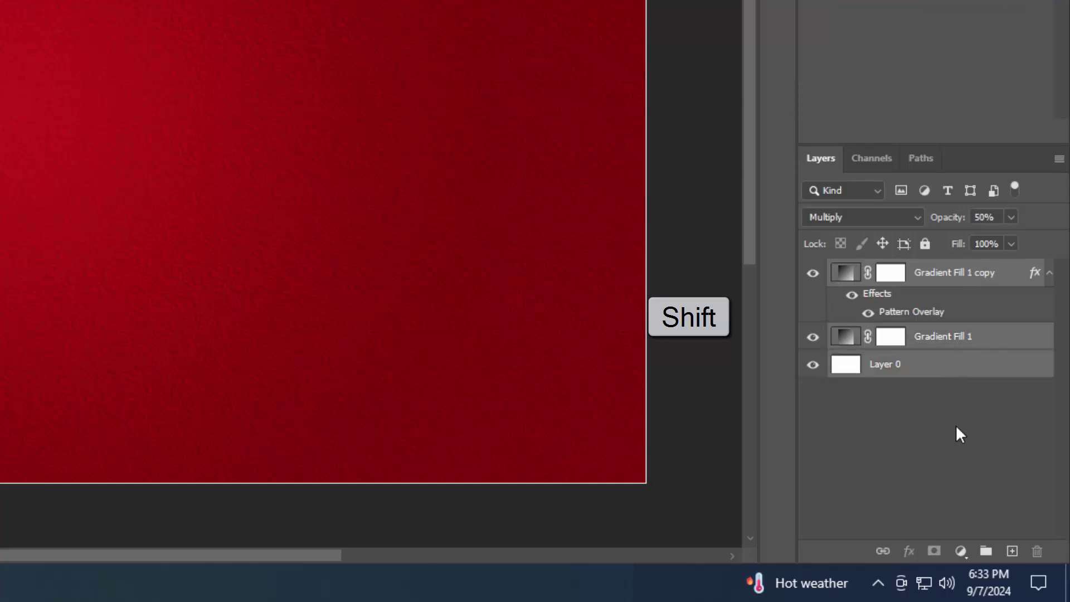
pyautogui.click(985, 552)
pyautogui.doubleClick(881, 272)
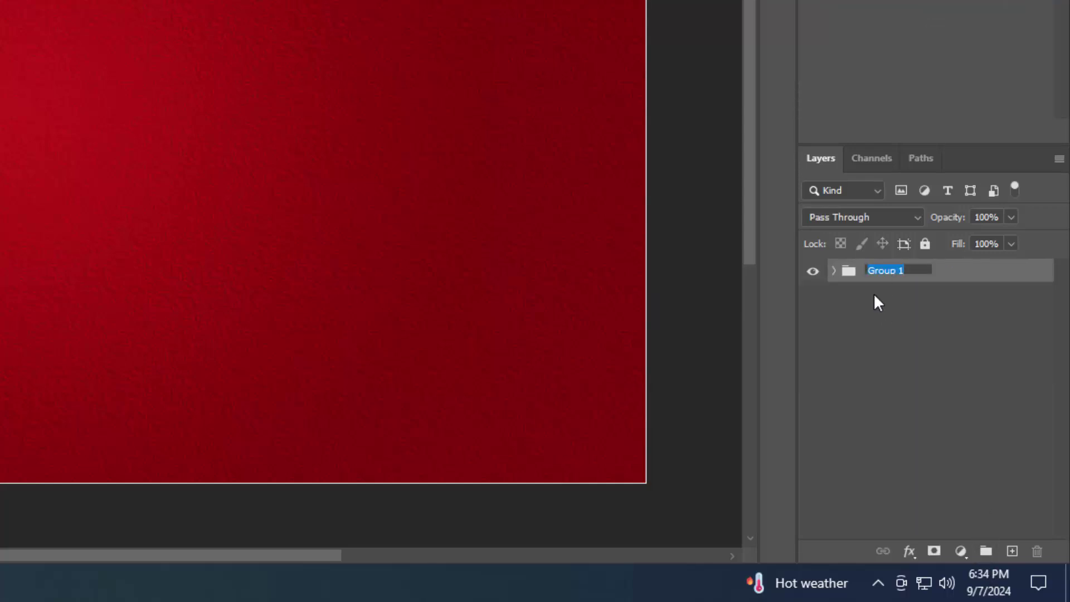
pyautogui.write('BG')
pyautogui.press('Return')
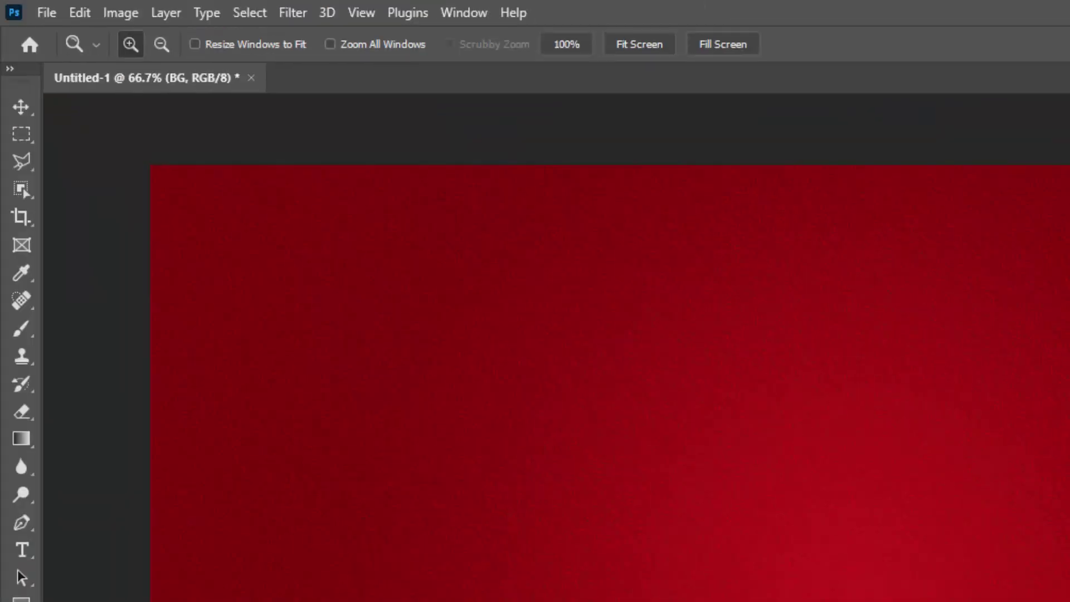
# Step: Add the text "Jazz" on the canvas in the Lobster 1.4 Regular font
pyautogui.click(29, 547)
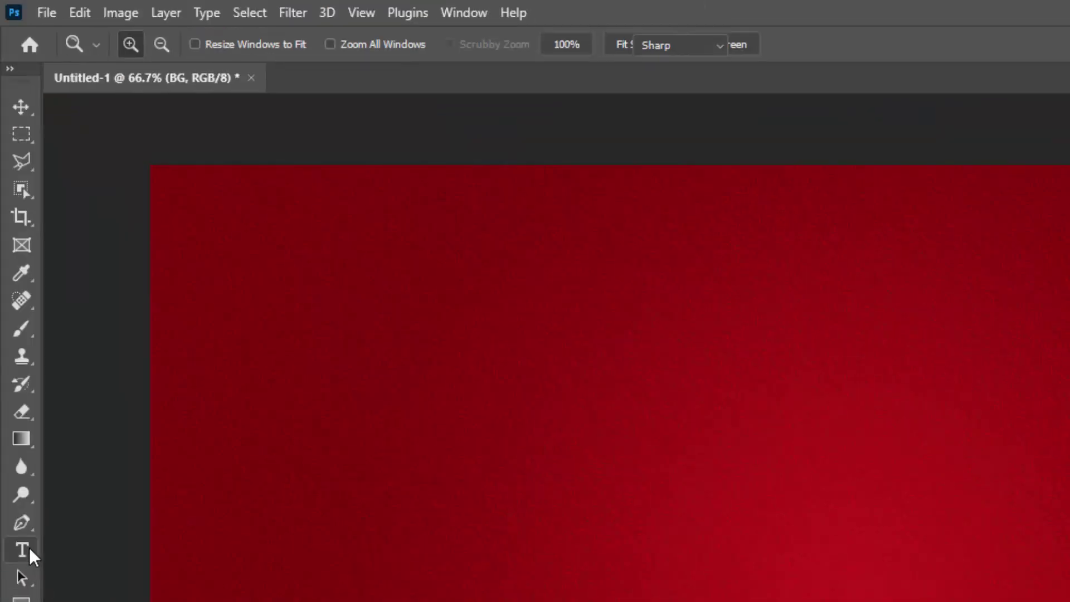
pyautogui.click(124, 429)
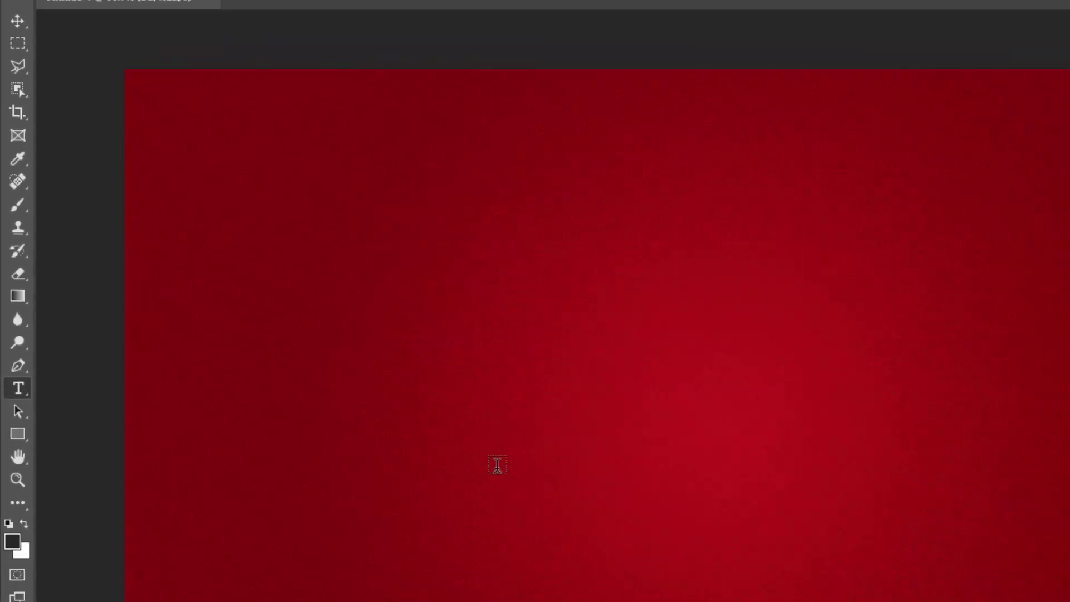
pyautogui.click(771, 513)
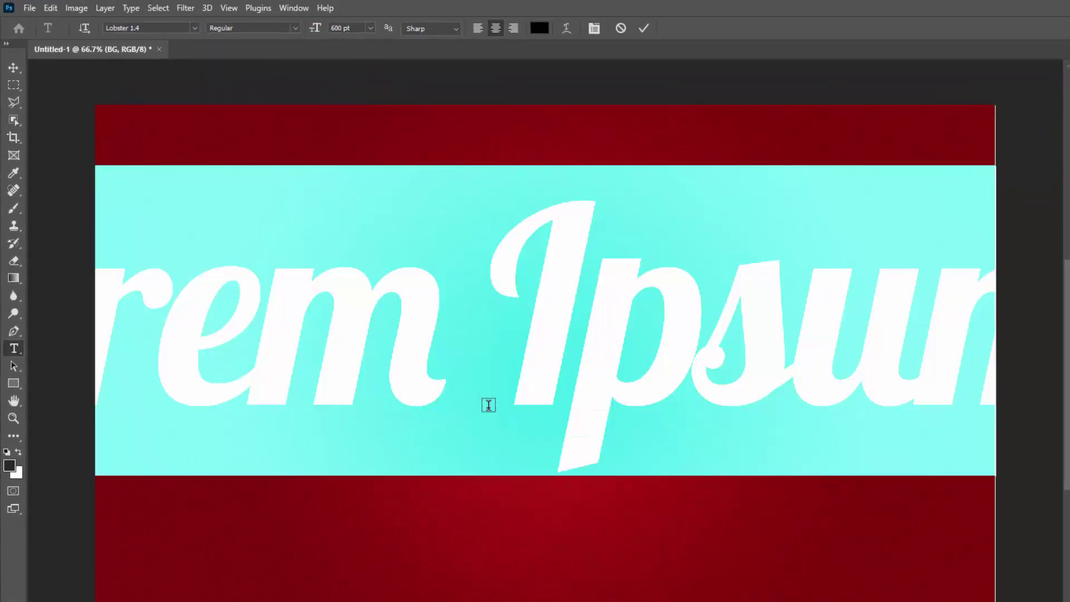
pyautogui.write('Jazz')
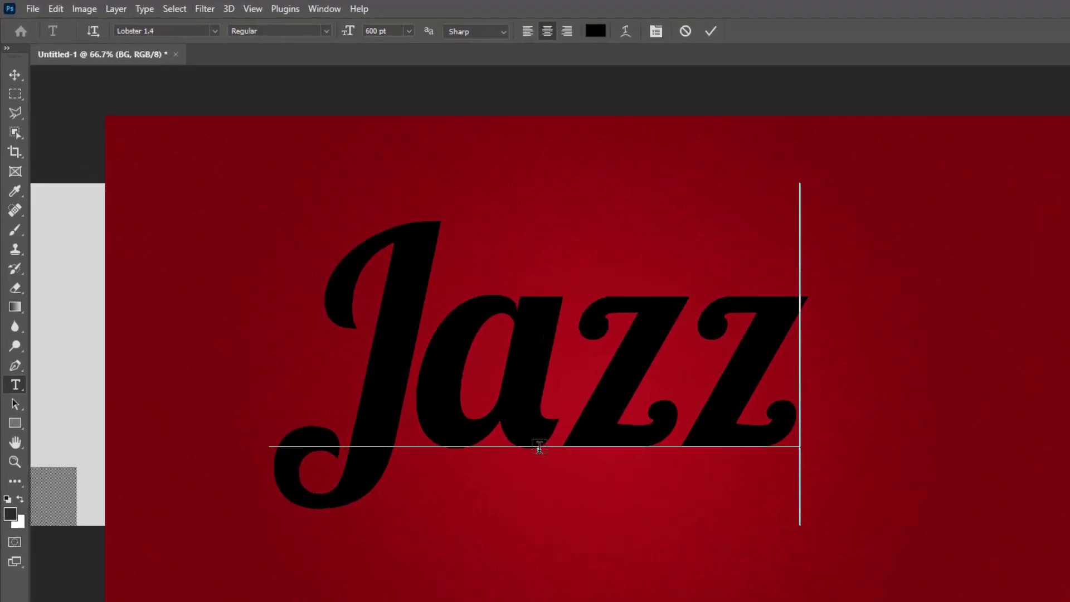
# Step: Set the size of the whole Jazz text to 700 pt and commit the text
pyautogui.hotkey('ctrl', 'a')
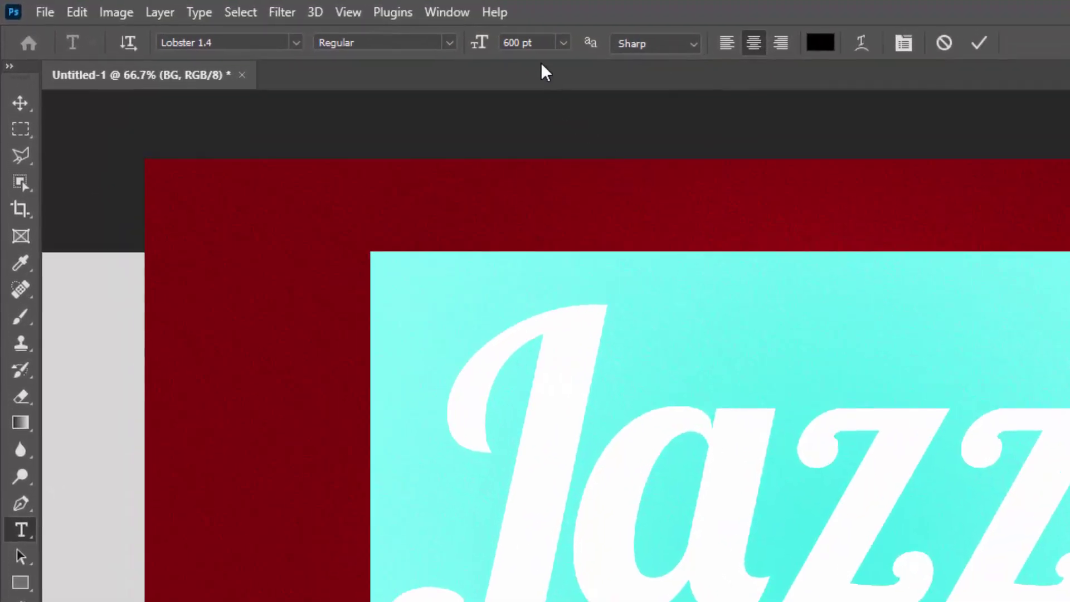
pyautogui.click(471, 44)
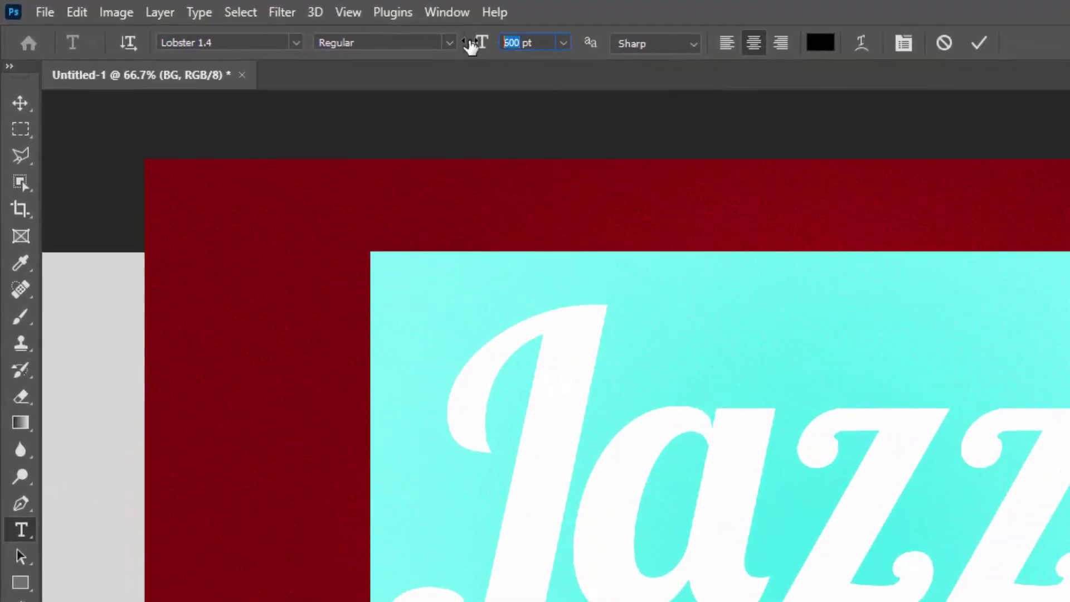
pyautogui.write('700')
pyautogui.press('Return')
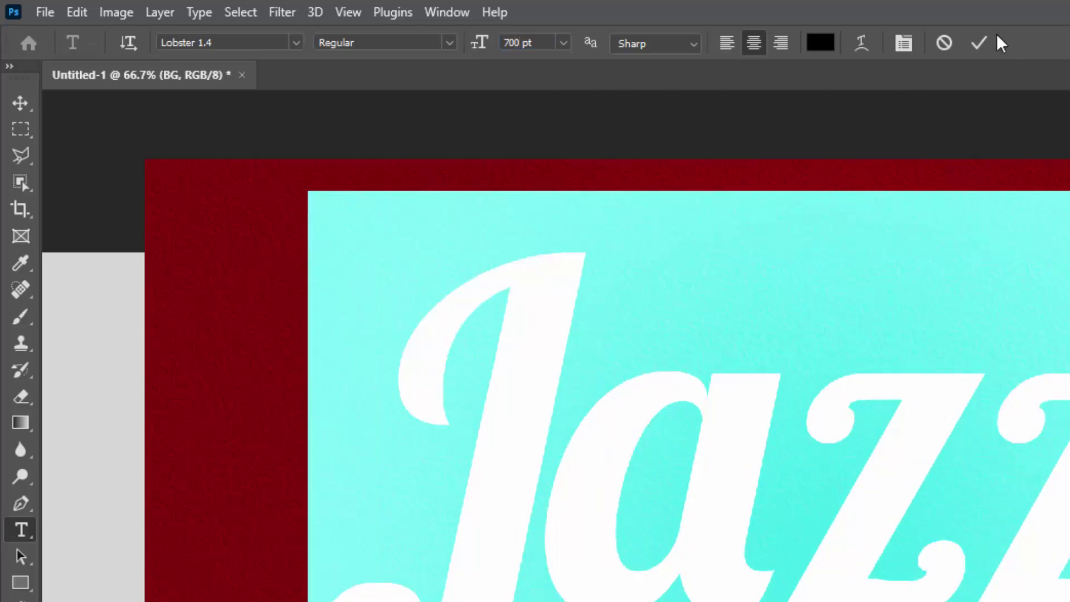
pyautogui.click(978, 42)
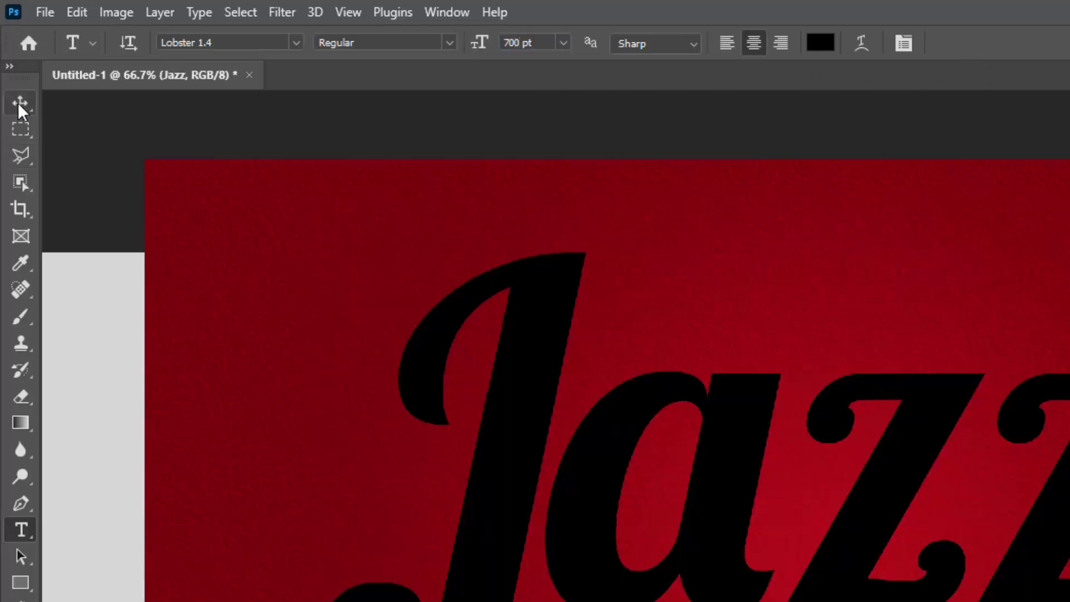
# Step: Move the Jazz text down and slightly right so it sits at the centre of the canvas
pyautogui.click(20, 102)
pyautogui.moveTo(604, 409); pyautogui.dragTo(666, 501)
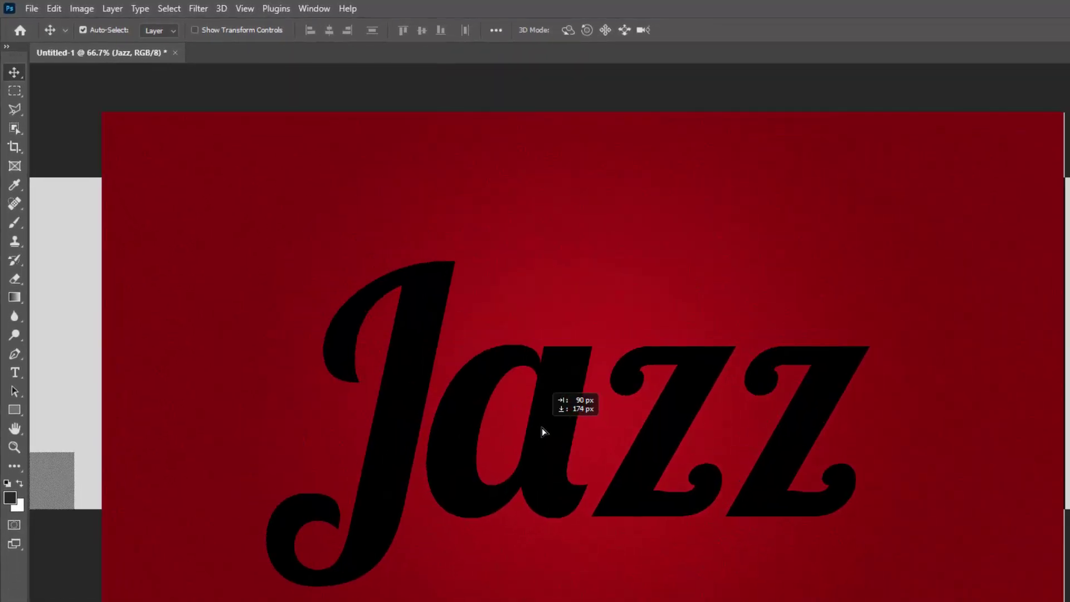
pyautogui.moveTo(550, 417); pyautogui.dragTo(550, 411)
# Step: Transform the Jazz text with its reference point just below the letter a, at about X 953, Y 852 px, scaling it proportionally to 100.55%
pyautogui.hotkey('ctrl', 'shift', 'alt', 't')
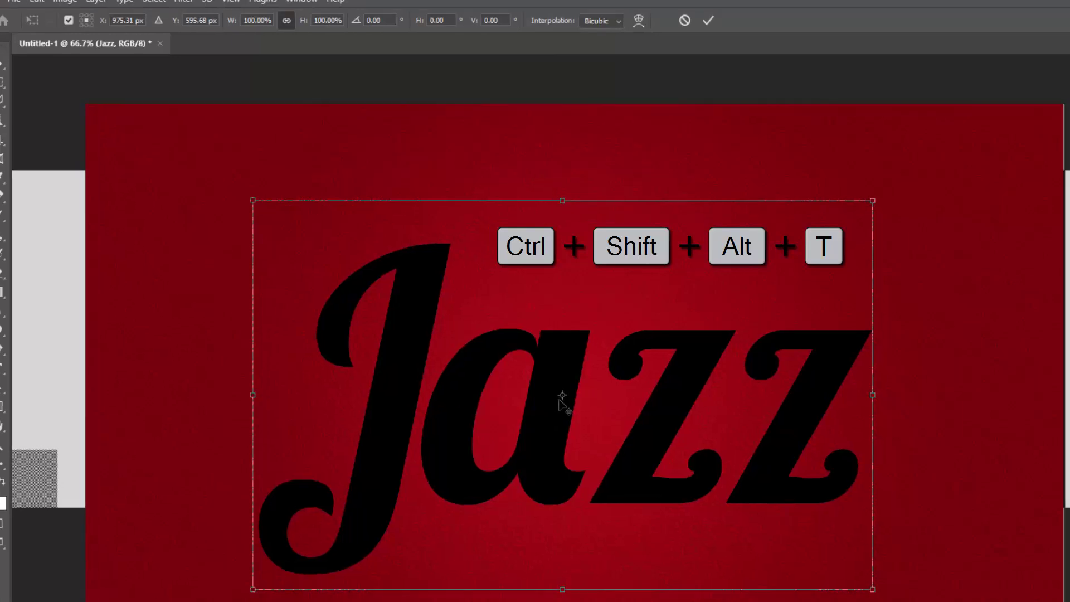
pyautogui.moveTo(571, 399); pyautogui.dragTo(563, 513)
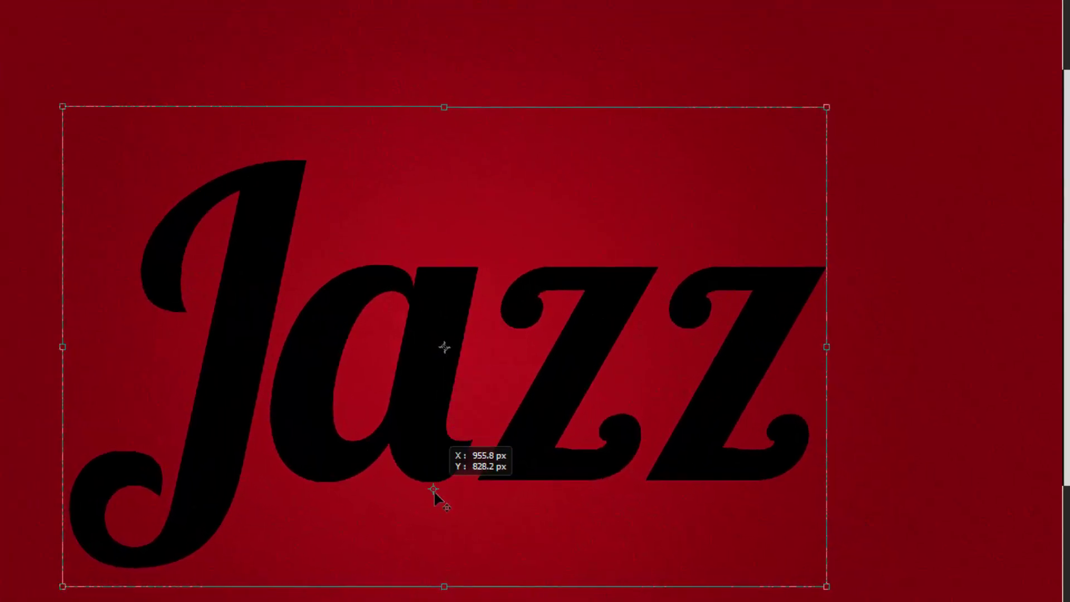
pyautogui.moveTo(433, 490); pyautogui.dragTo(430, 504)
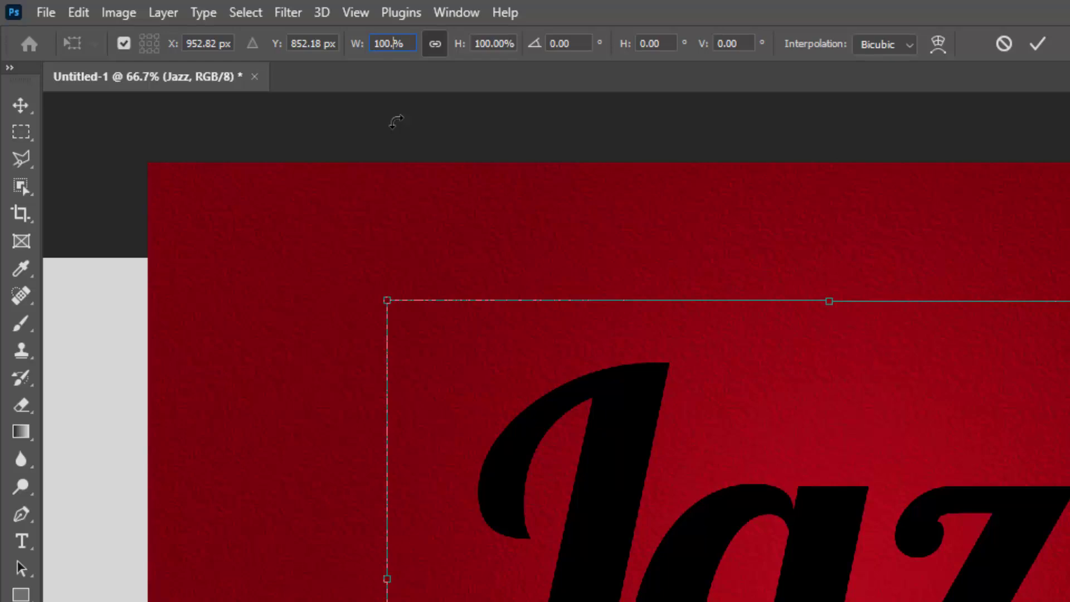
pyautogui.write('55')
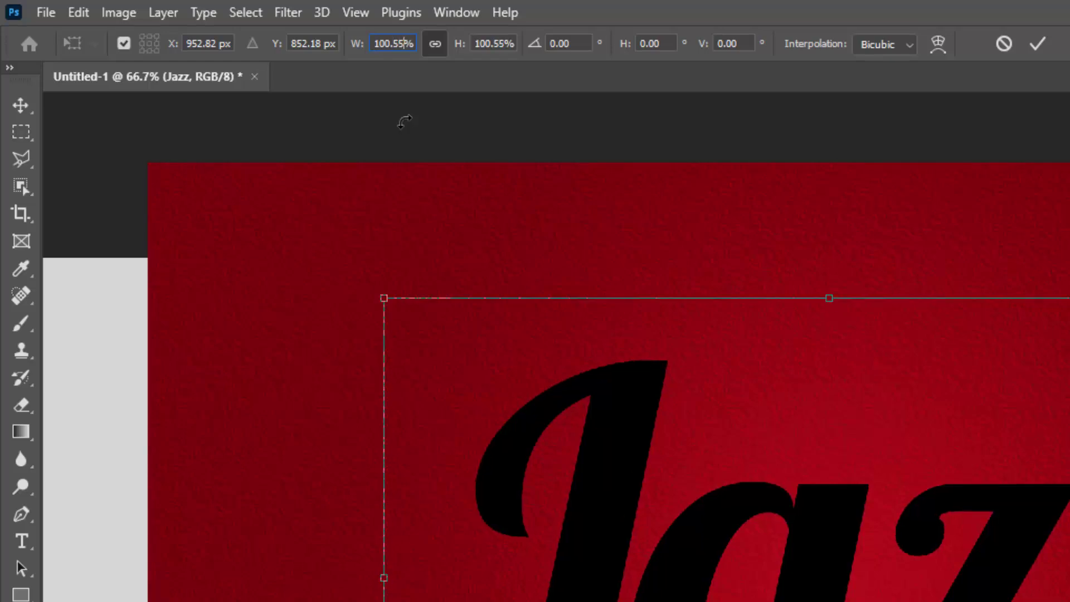
pyautogui.click(1037, 44)
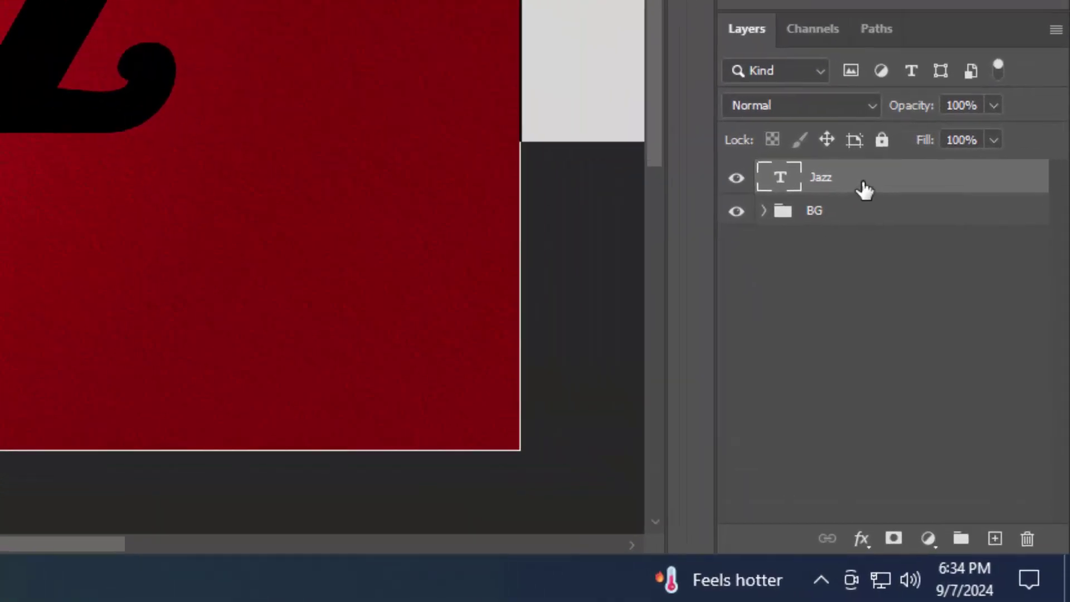
# Step: Convert the Jazz text layer to a smart object and repeat the last transform on duplicates to create five progressively larger copies
pyautogui.rightClick(944, 341)
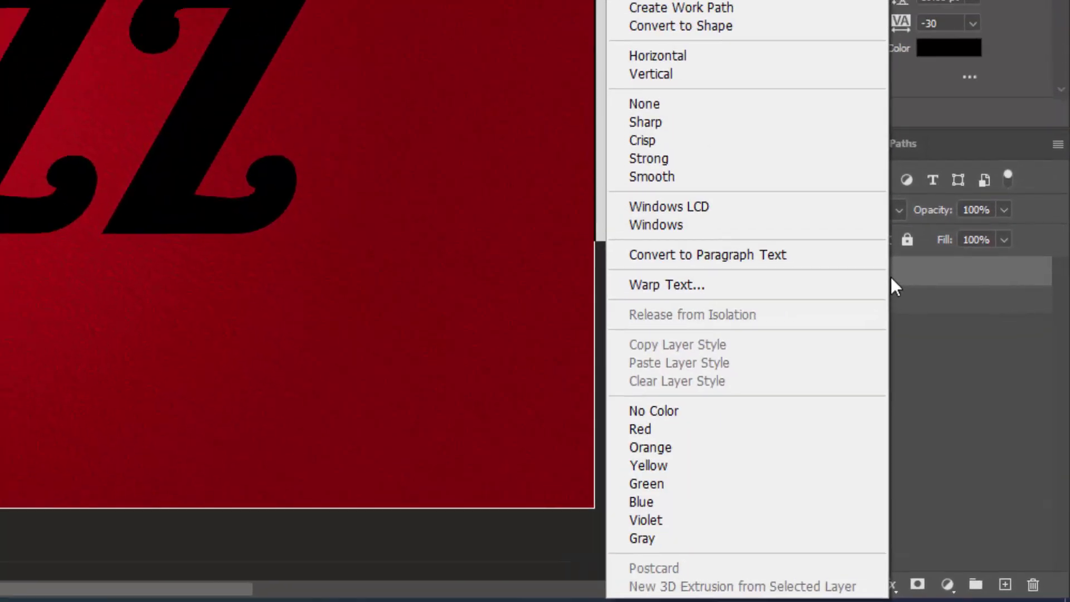
pyautogui.click(833, 37)
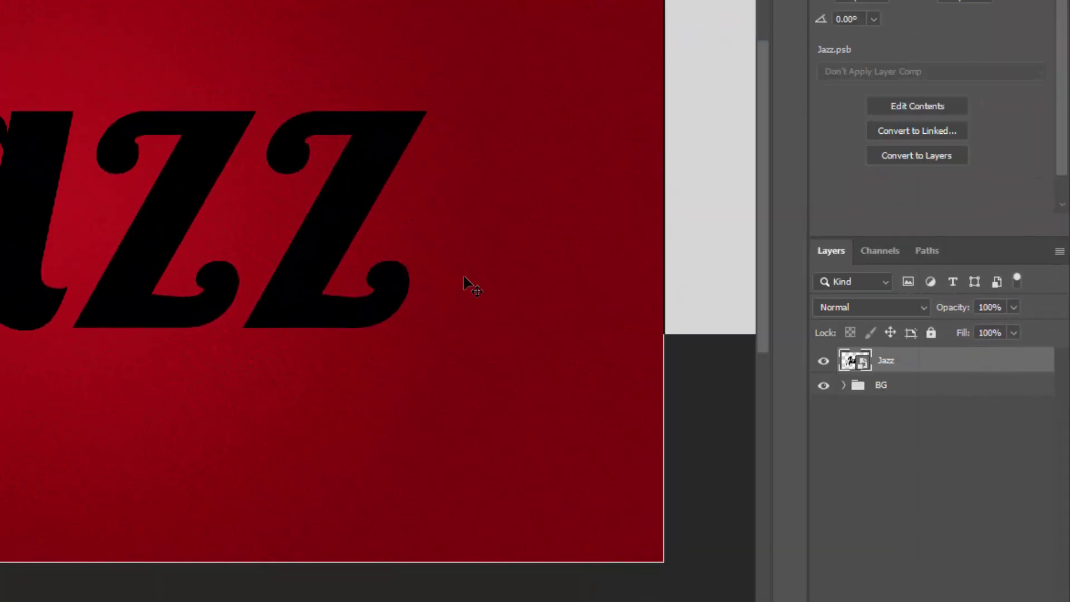
pyautogui.hotkey('ctrl', 'shift', 'alt', 't')
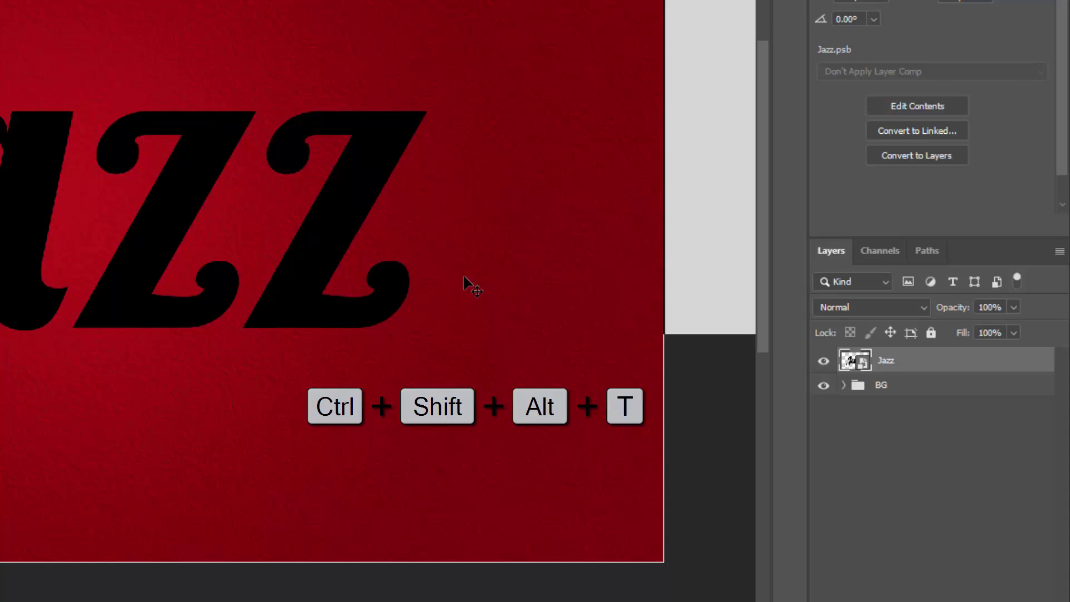
pyautogui.hotkey('ctrl', 'shift', 'alt', 't')
pyautogui.hotkey('ctrl', 'shift', 'alt', 't')
pyautogui.hotkey('ctrl', 'shift', 'alt', 't')
pyautogui.hotkey('ctrl', 'shift', 'alt', 't')
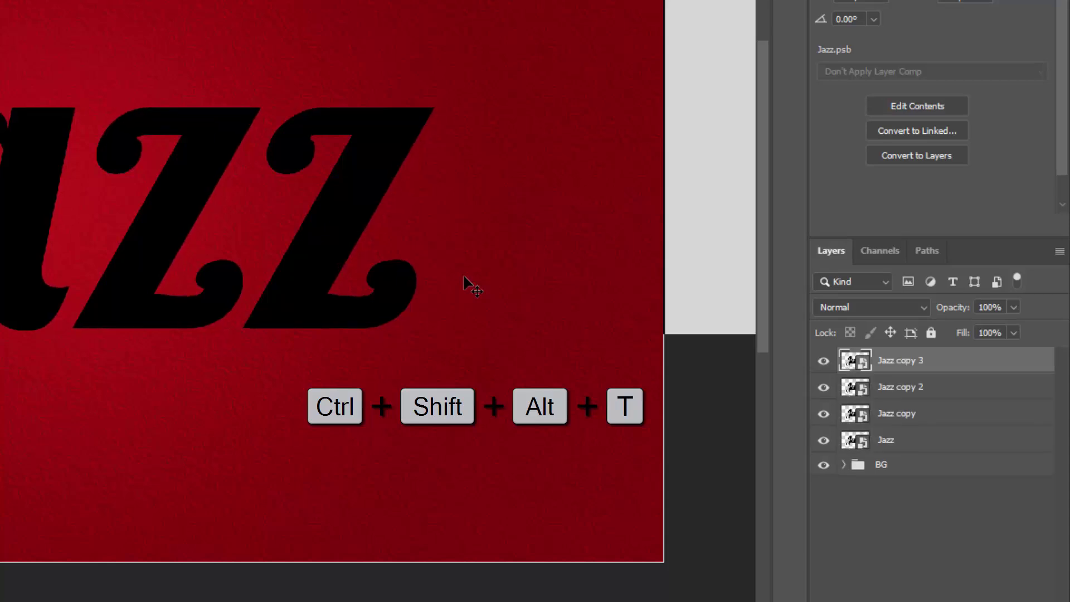
pyautogui.hotkey('ctrl', 'shift', 'alt', 't')
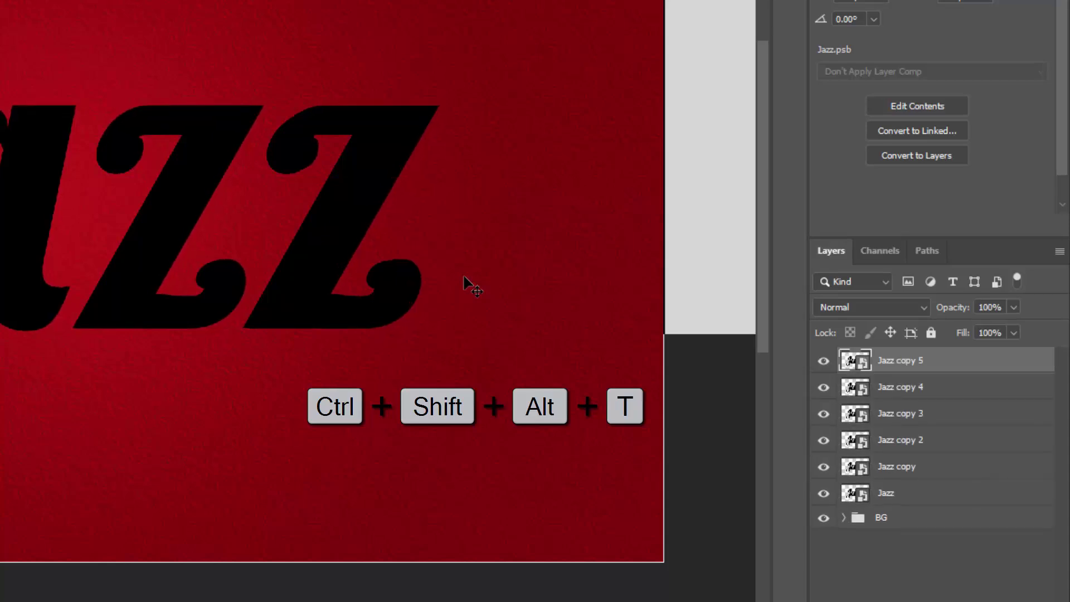
# Step: Hide the five Jazz copy layers and select the original Jazz layer
pyautogui.click(824, 360)
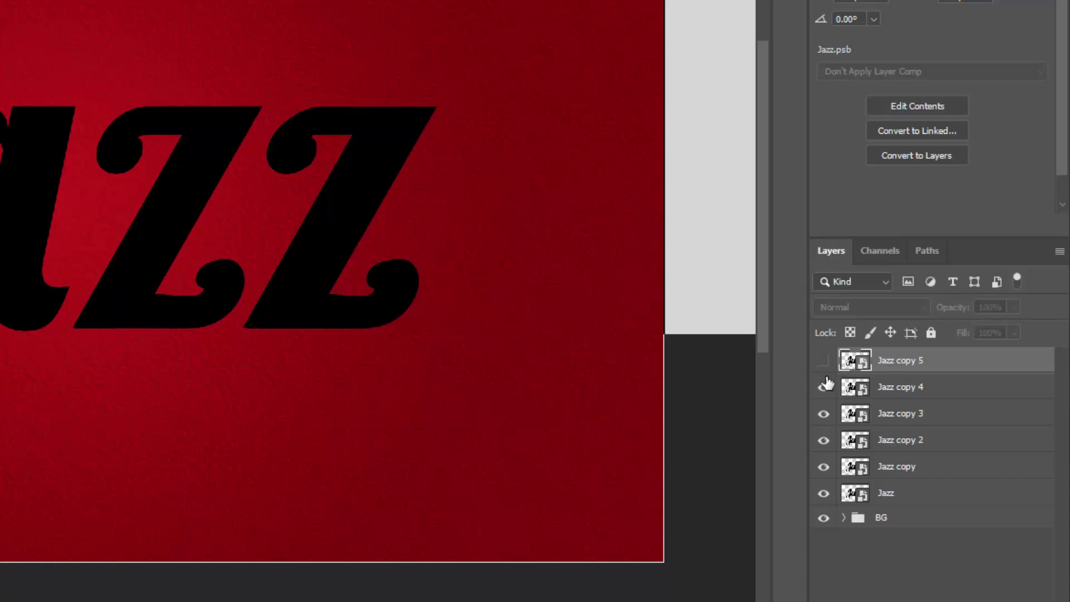
pyautogui.moveTo(826, 385); pyautogui.dragTo(825, 465)
pyautogui.click(915, 450)
pyautogui.click(906, 482)
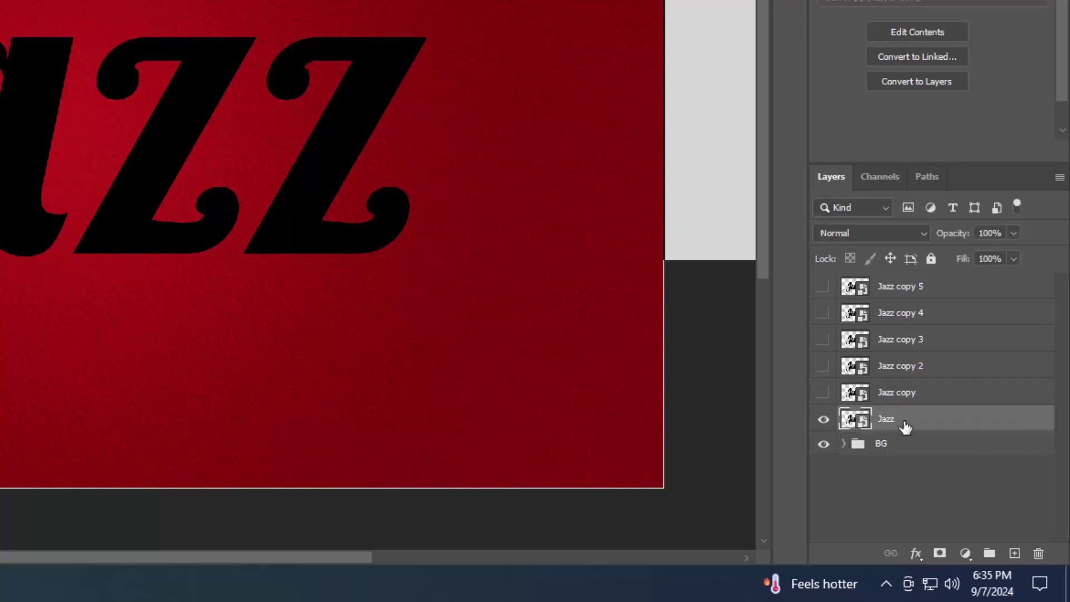
# Step: Set the Jazz layer's fill opacity to 0% in its blending options
pyautogui.click(916, 553)
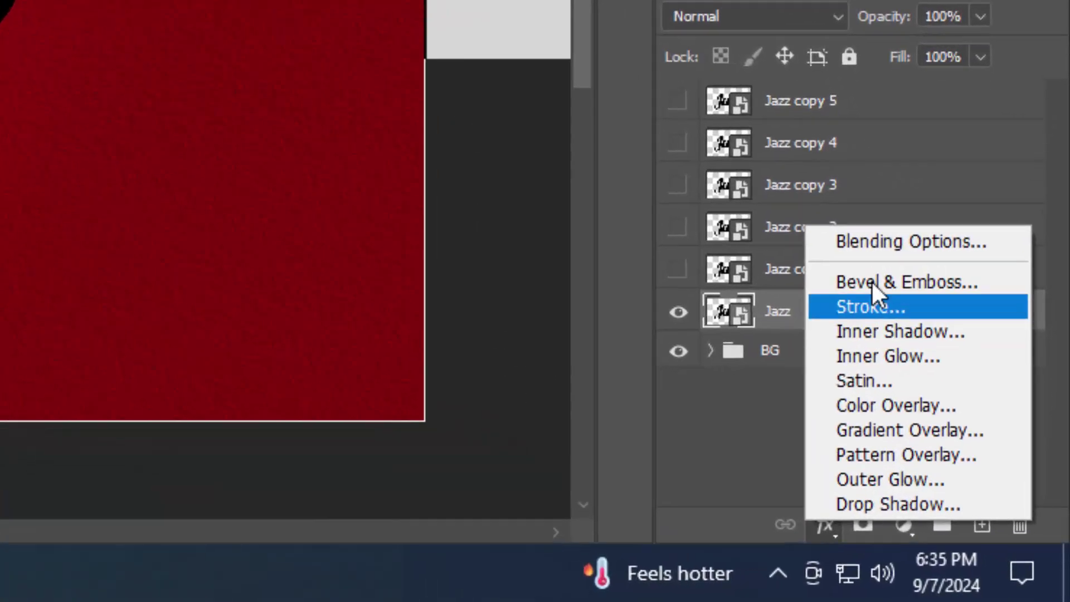
pyautogui.click(851, 199)
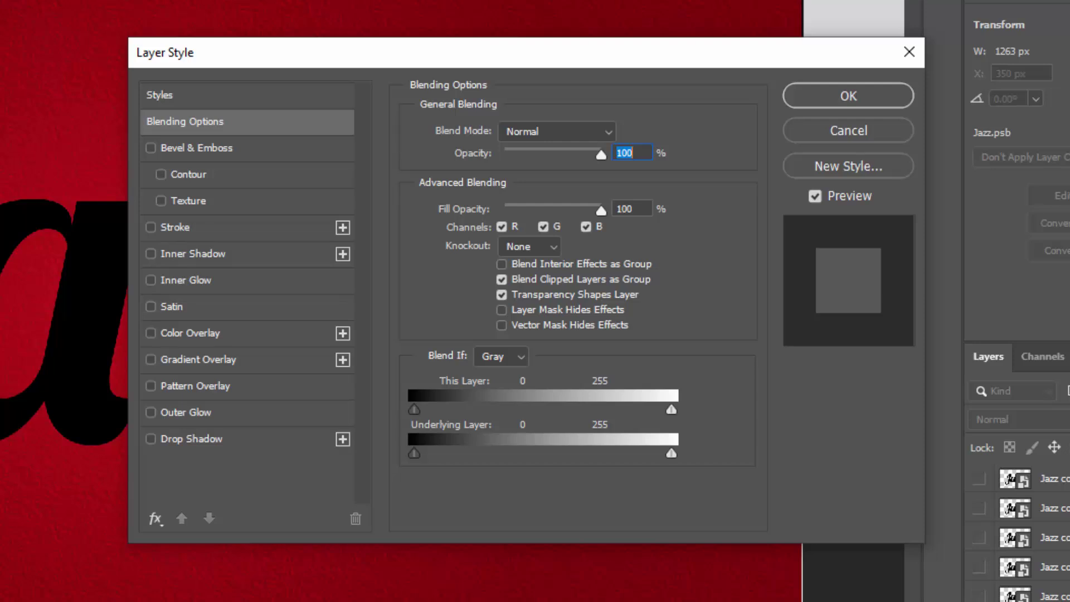
pyautogui.moveTo(642, 207); pyautogui.dragTo(610, 206)
pyautogui.write('0')
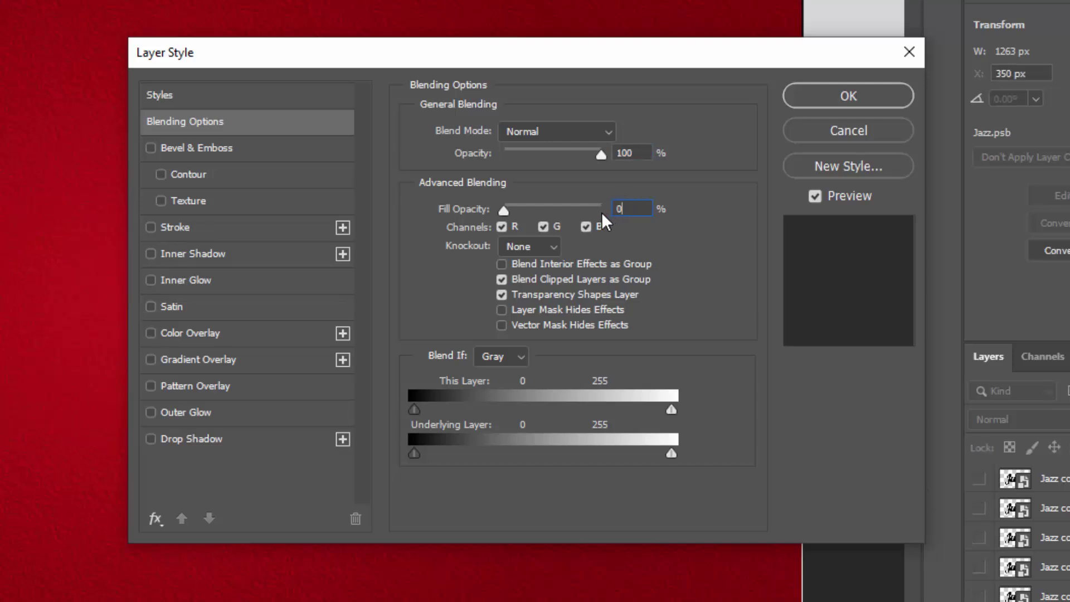
# Step: Add a drop shadow to the Jazz layer with the Screen blend mode and the colour ff0000
pyautogui.click(249, 439)
pyautogui.click(527, 134)
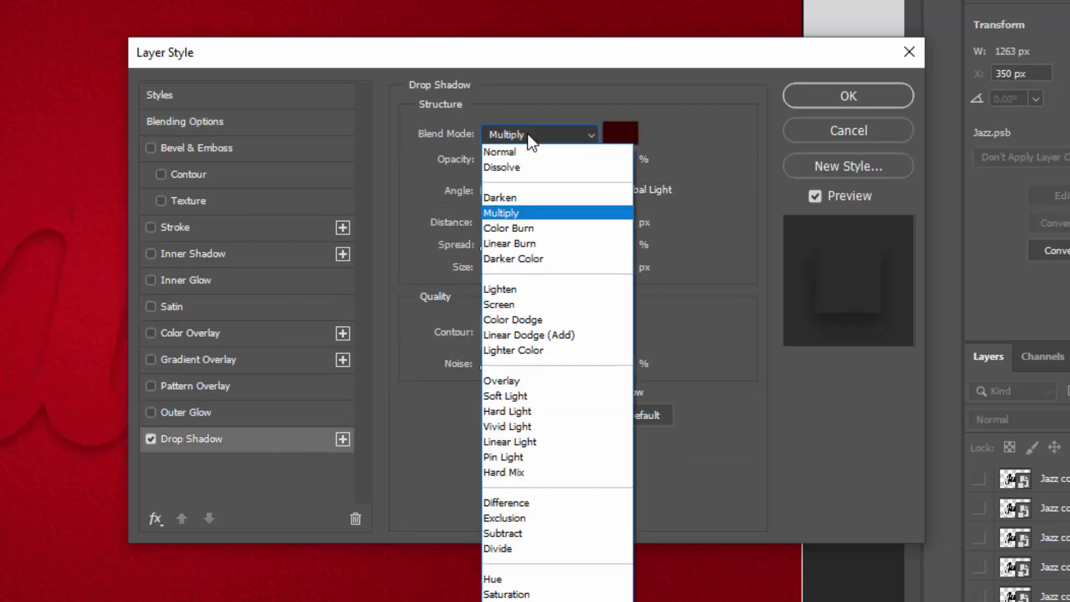
pyautogui.click(525, 304)
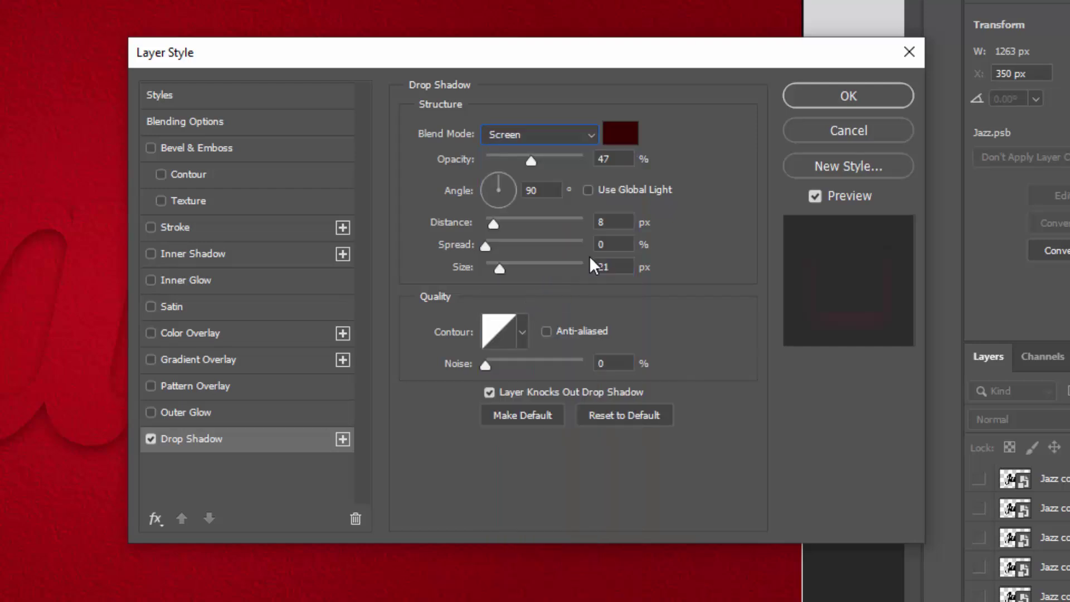
pyautogui.click(620, 134)
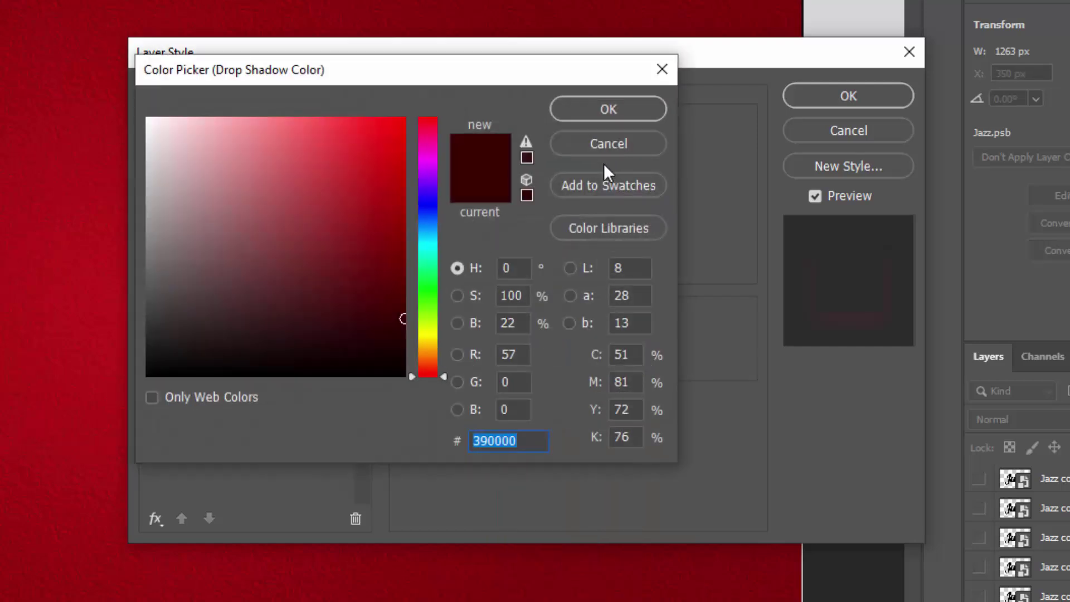
pyautogui.write('ff0000')
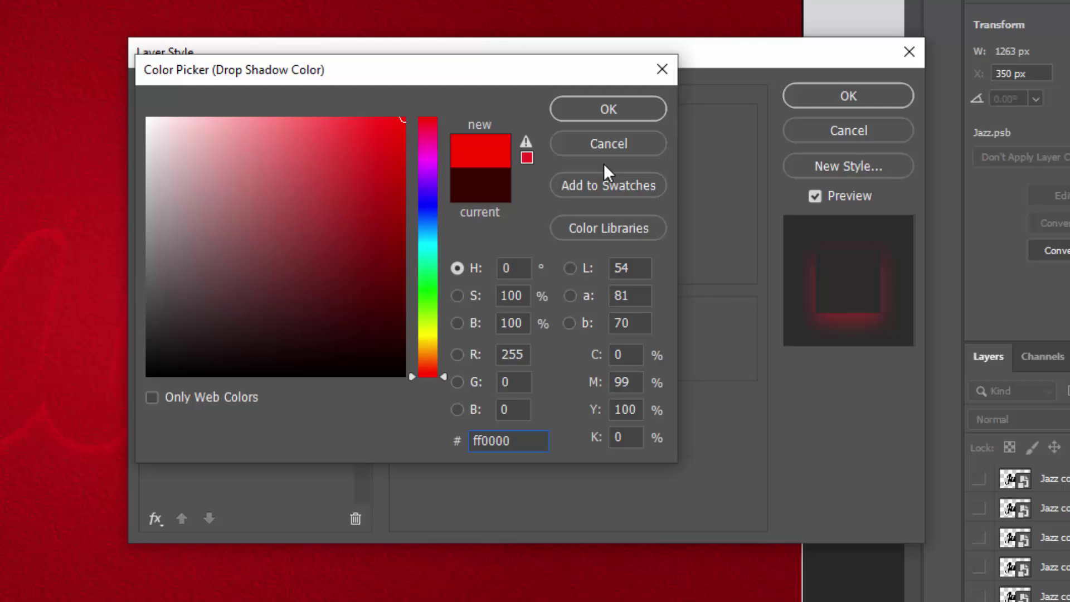
pyautogui.click(611, 116)
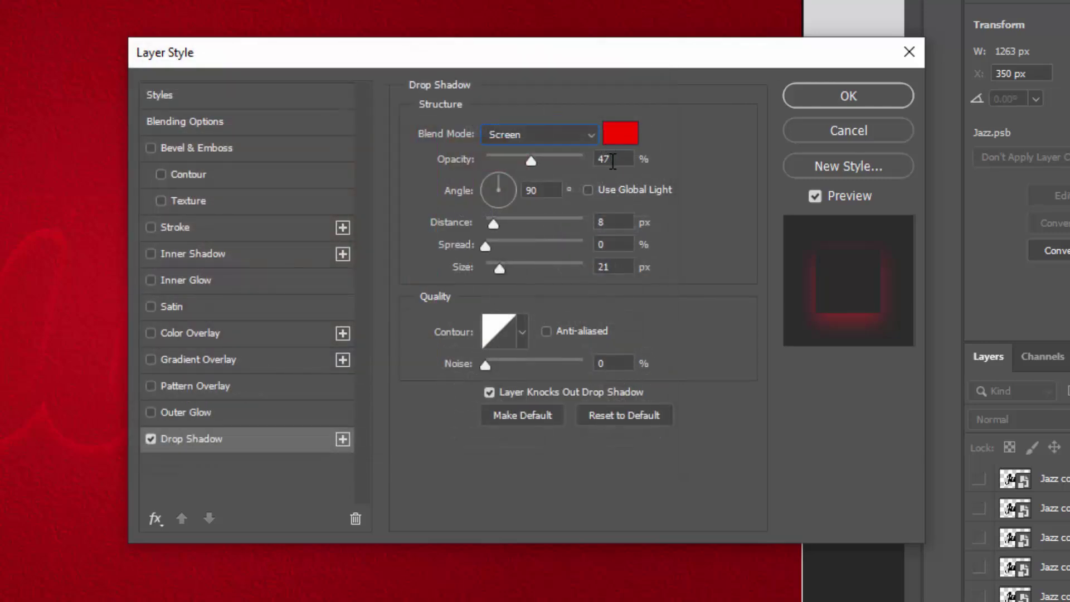
# Step: Set the Jazz drop shadow to 100% opacity, angle -90°, distance 32 px, size 57 px and noise 9%, and apply the layer style
pyautogui.moveTo(613, 160); pyautogui.dragTo(596, 160)
pyautogui.write('100')
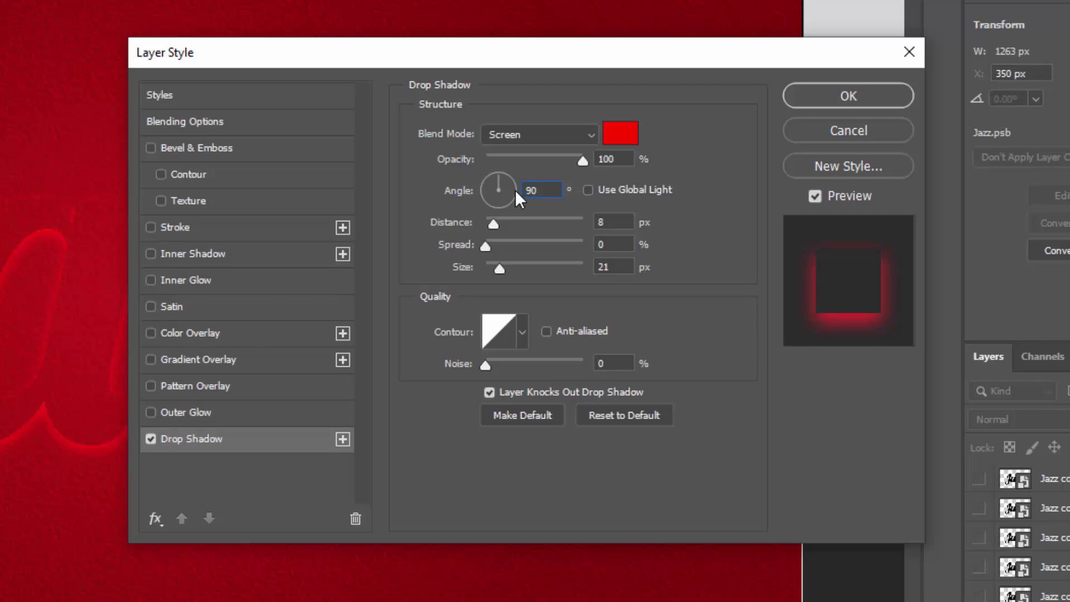
pyautogui.write('-')
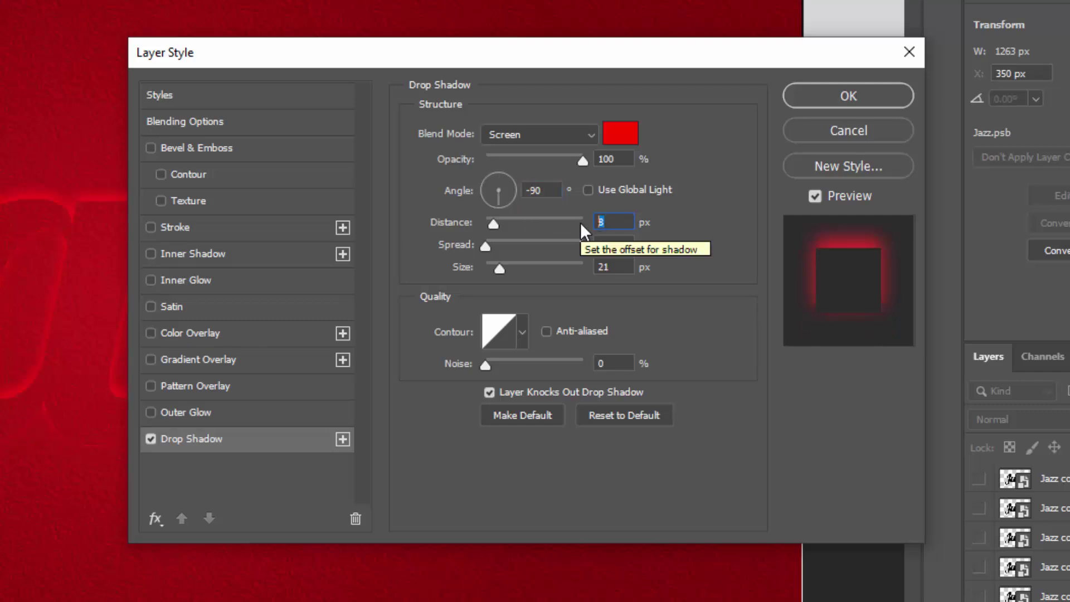
pyautogui.write('32')
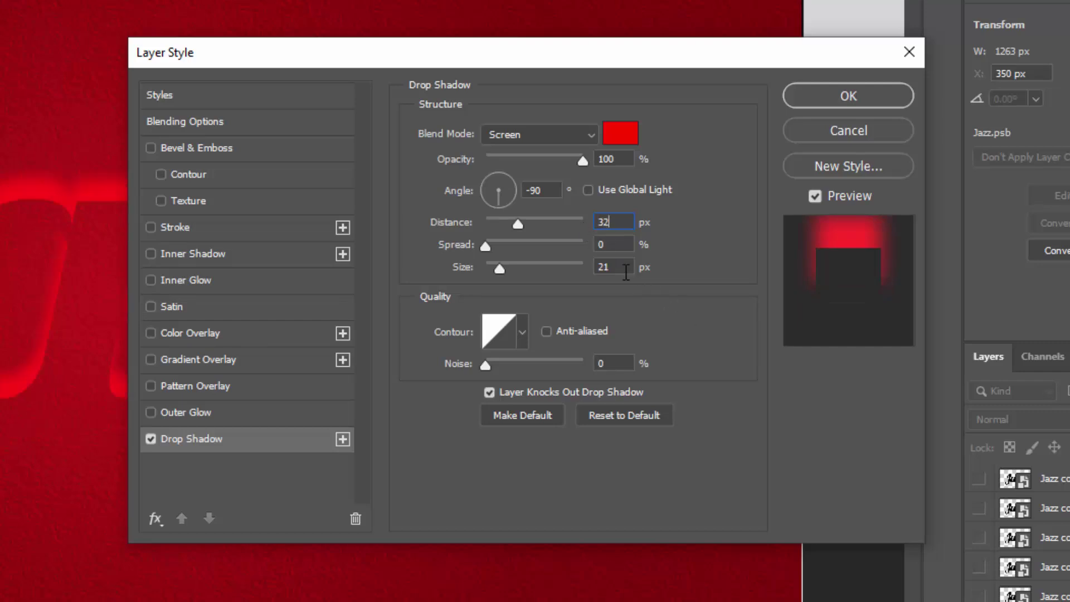
pyautogui.click(614, 267)
pyautogui.write('57')
pyautogui.press('Tab')
pyautogui.write('9')
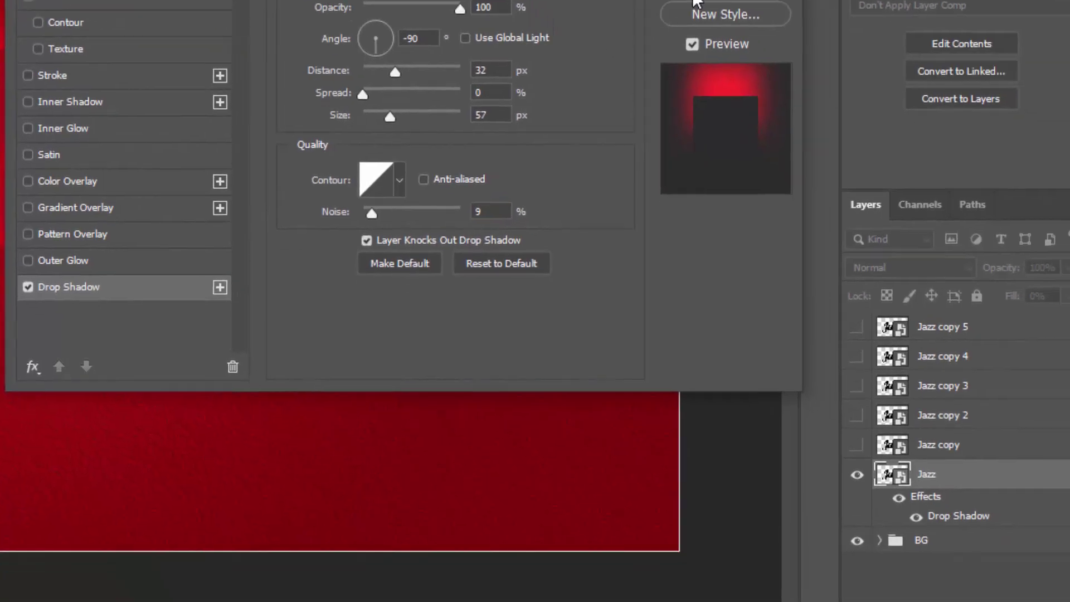
pyautogui.click(790, 60)
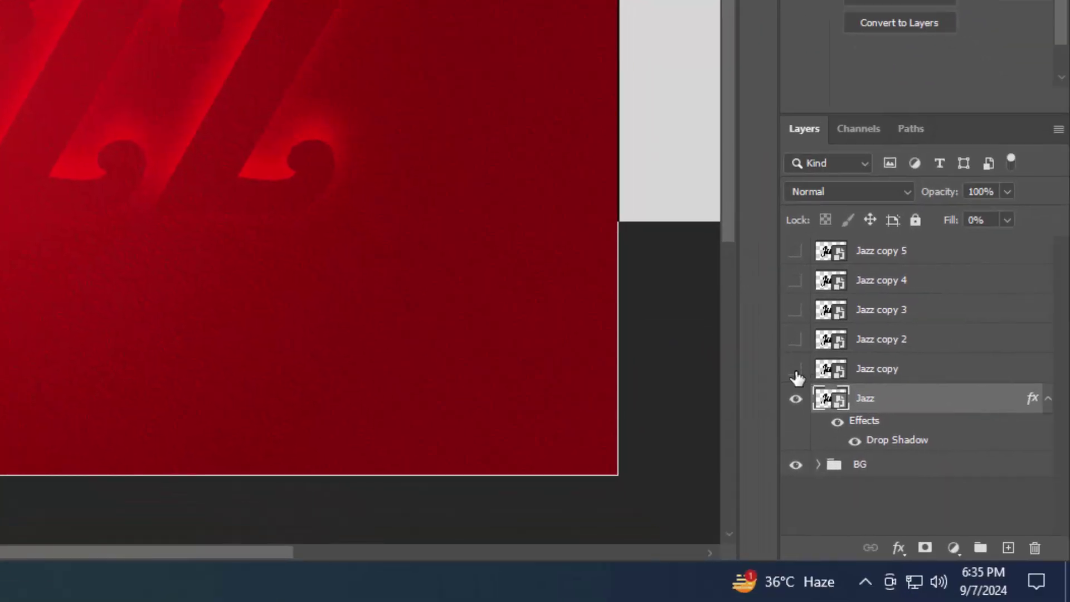
# Step: Show the Jazz copy layer and set its fill opacity to 0% in its blending options
pyautogui.click(796, 369)
pyautogui.click(914, 377)
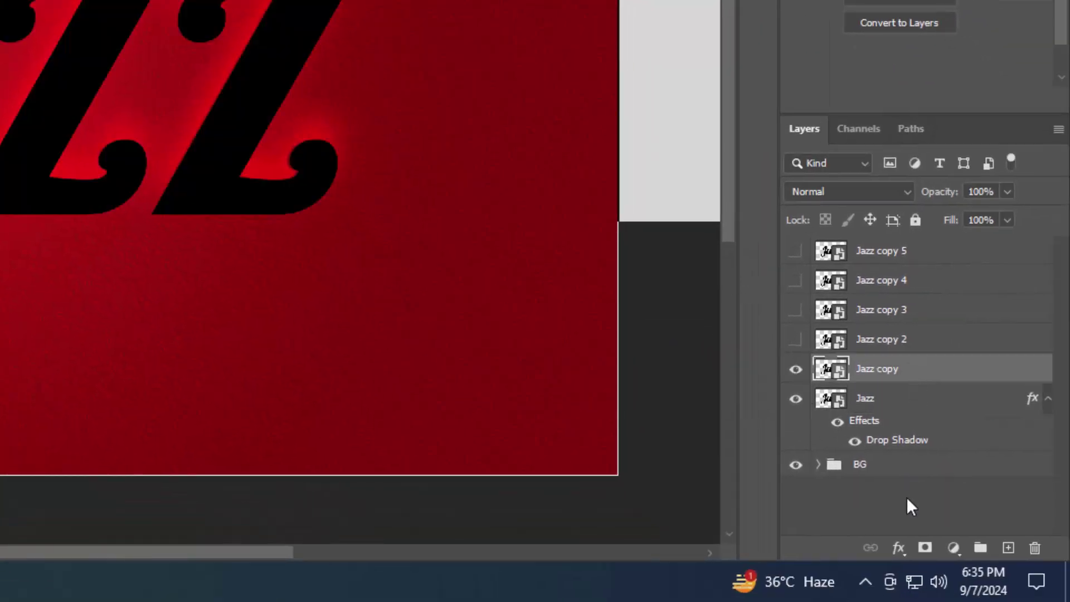
pyautogui.click(898, 548)
pyautogui.click(914, 352)
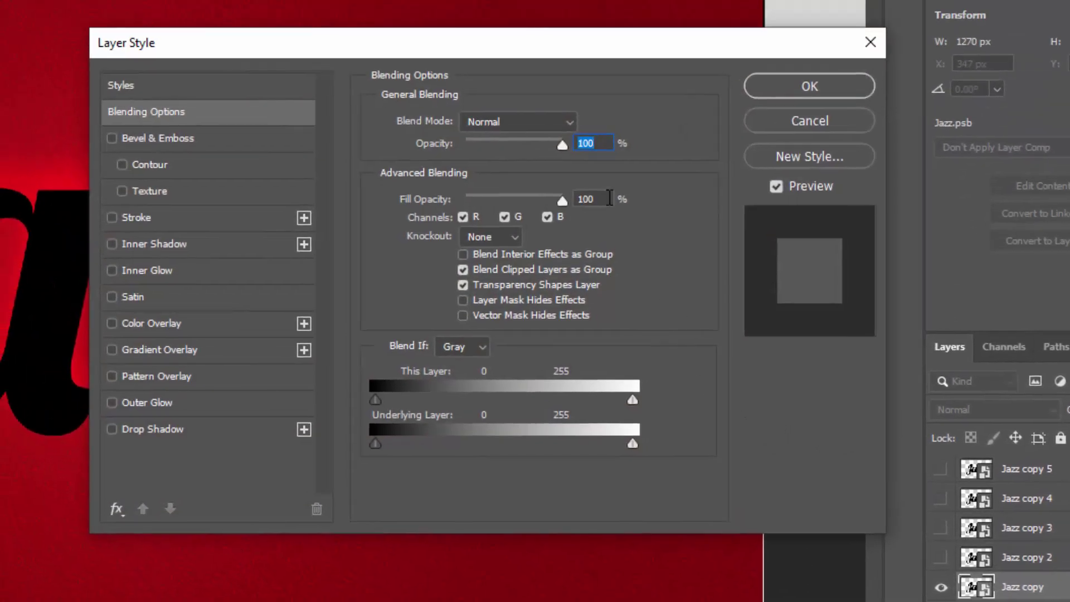
pyautogui.click(610, 198)
pyautogui.write('0')
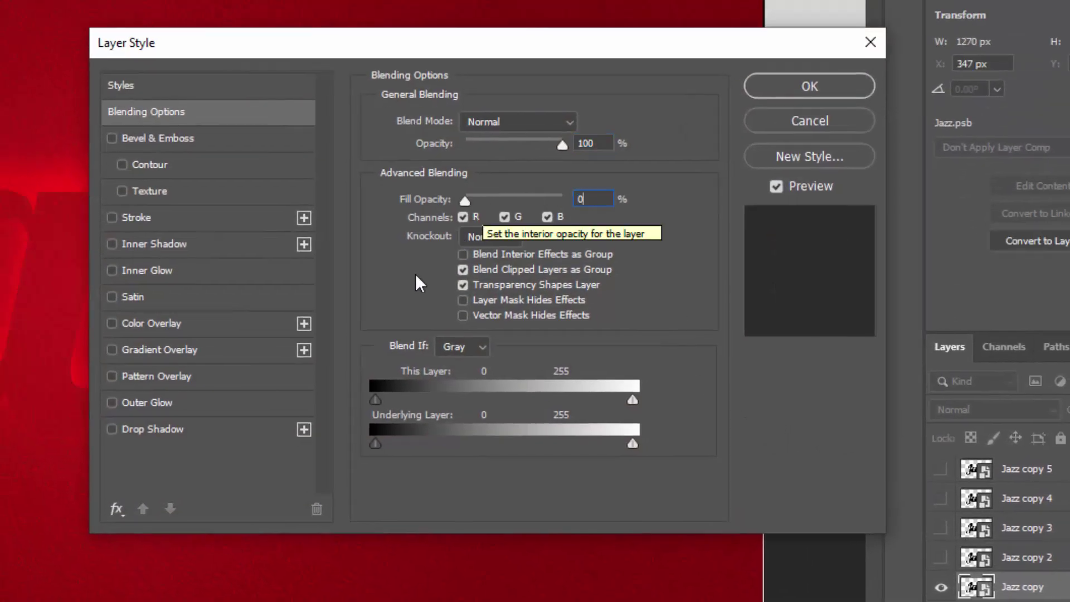
# Step: Add a drop shadow to the Jazz copy layer with the Multiply blend mode and the colour 390000
pyautogui.click(196, 429)
pyautogui.click(490, 126)
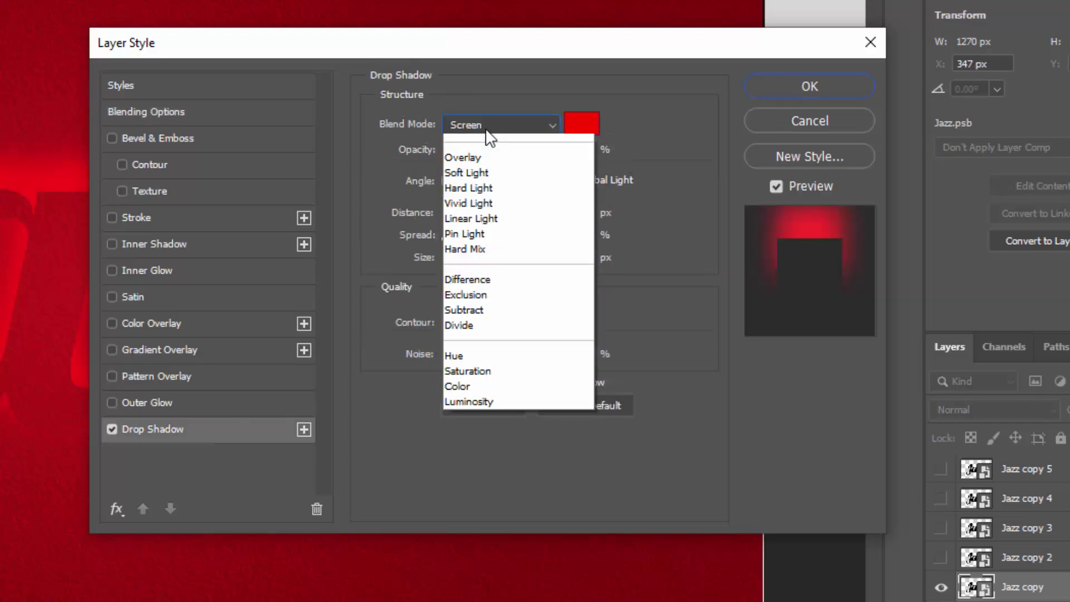
pyautogui.click(483, 200)
pyautogui.click(568, 128)
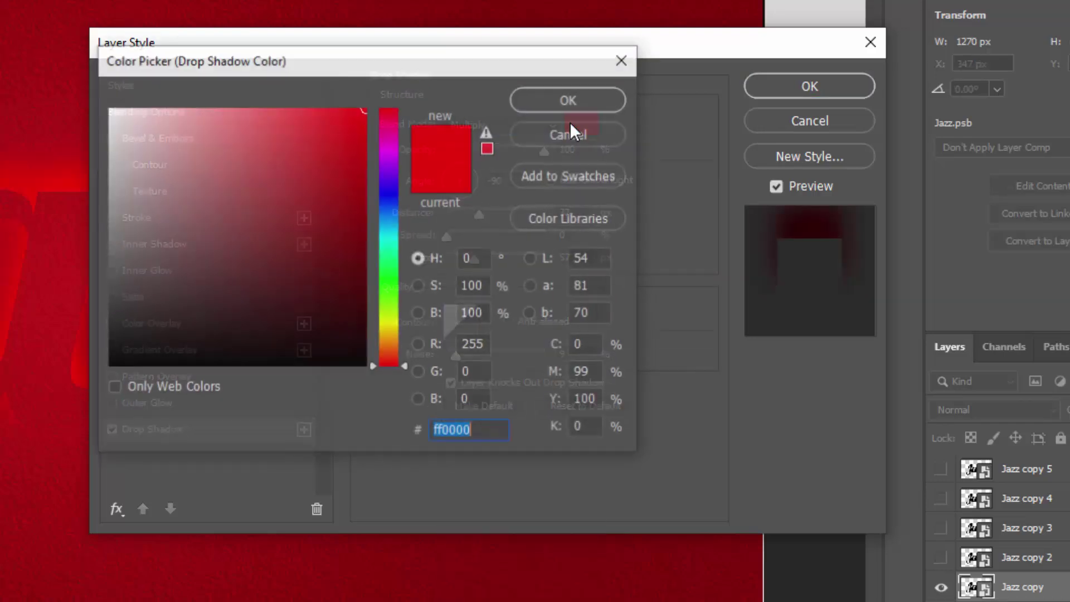
pyautogui.write('39000')
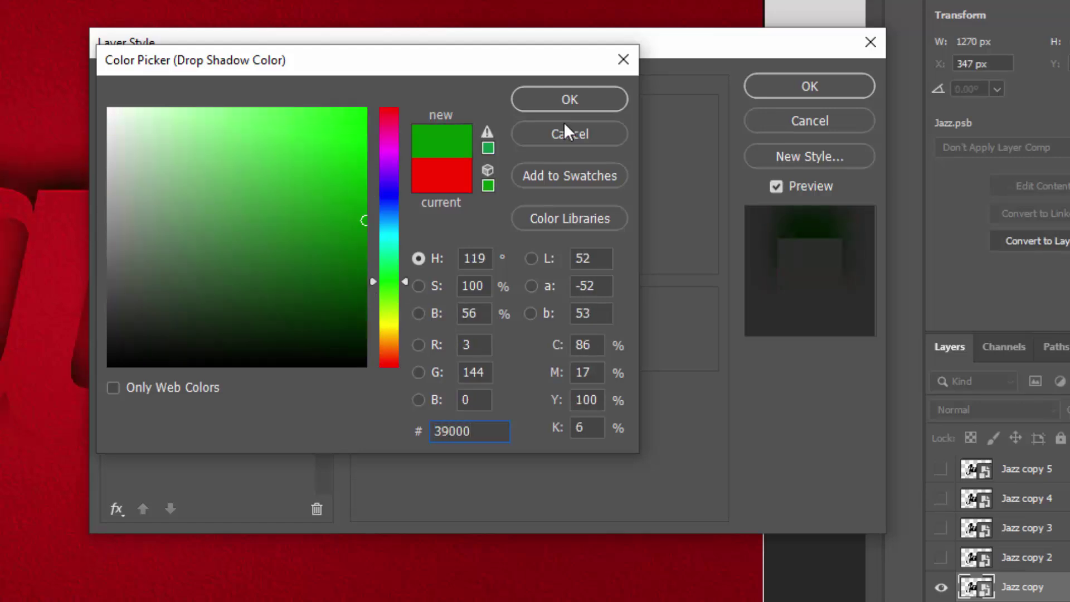
pyautogui.write('0')
pyautogui.click(559, 105)
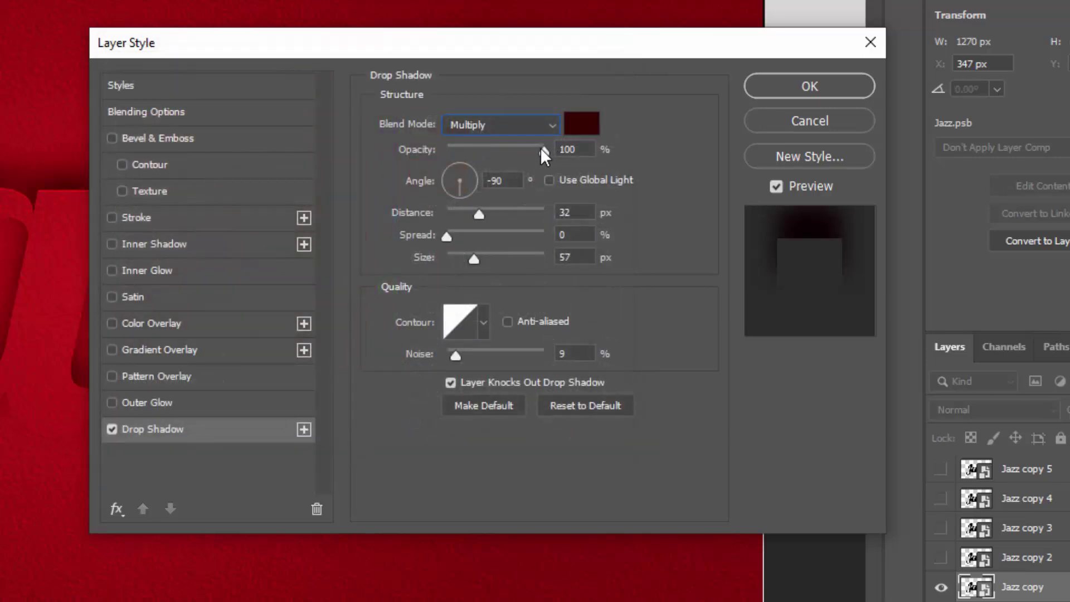
# Step: Set the Jazz copy drop shadow to 40% opacity, angle 90°, distance 28 px, size 65 px and noise 0%, and apply the layer style
pyautogui.moveTo(577, 150); pyautogui.dragTo(519, 144)
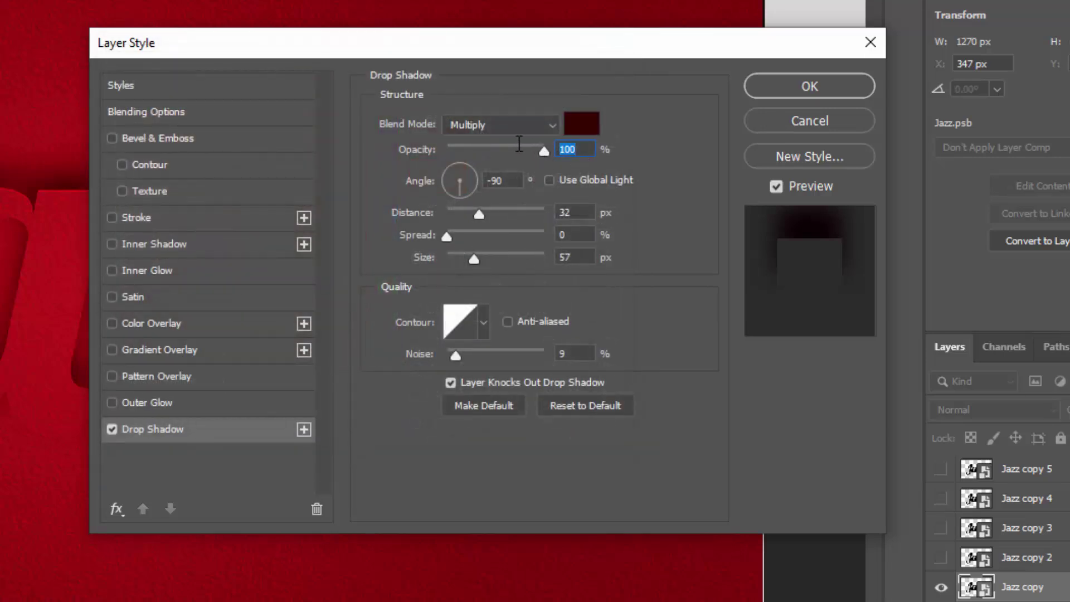
pyautogui.write('40')
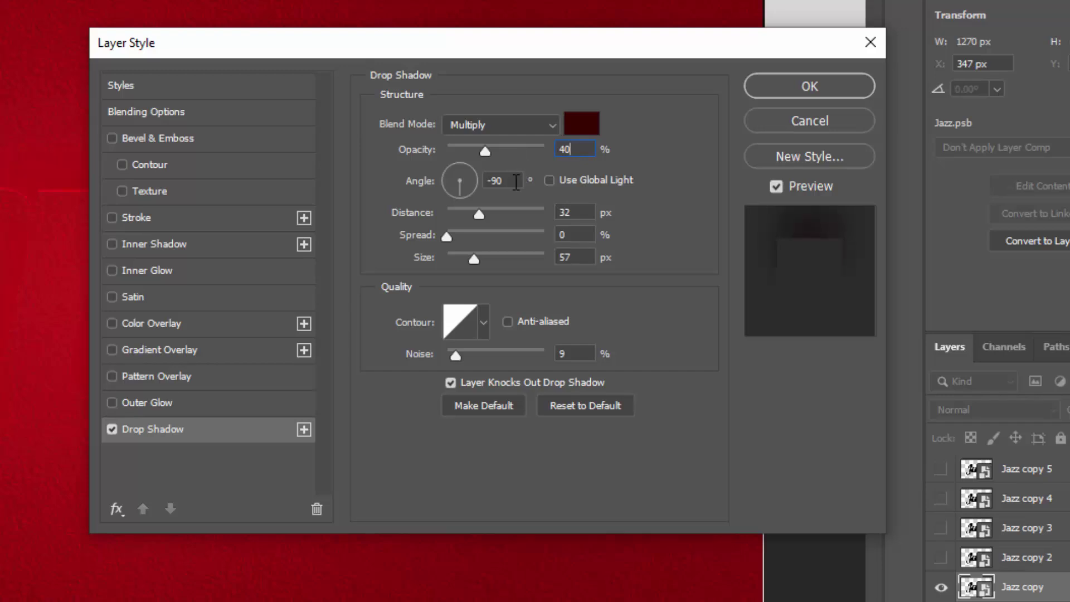
pyautogui.press('Tab')
pyautogui.write('90')
pyautogui.press('Tab')
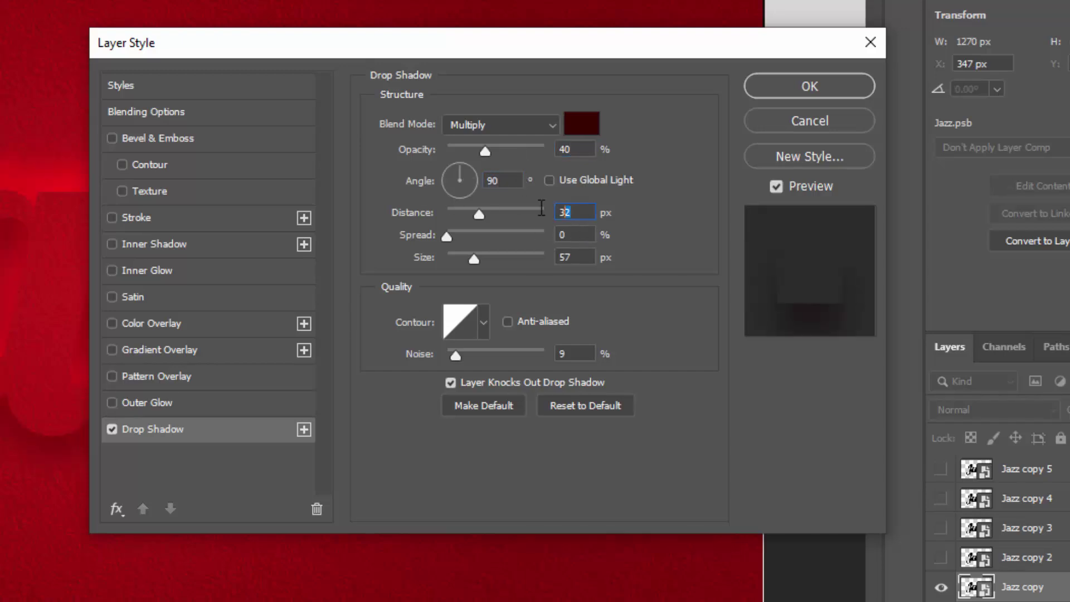
pyautogui.write('28')
pyautogui.click(590, 257)
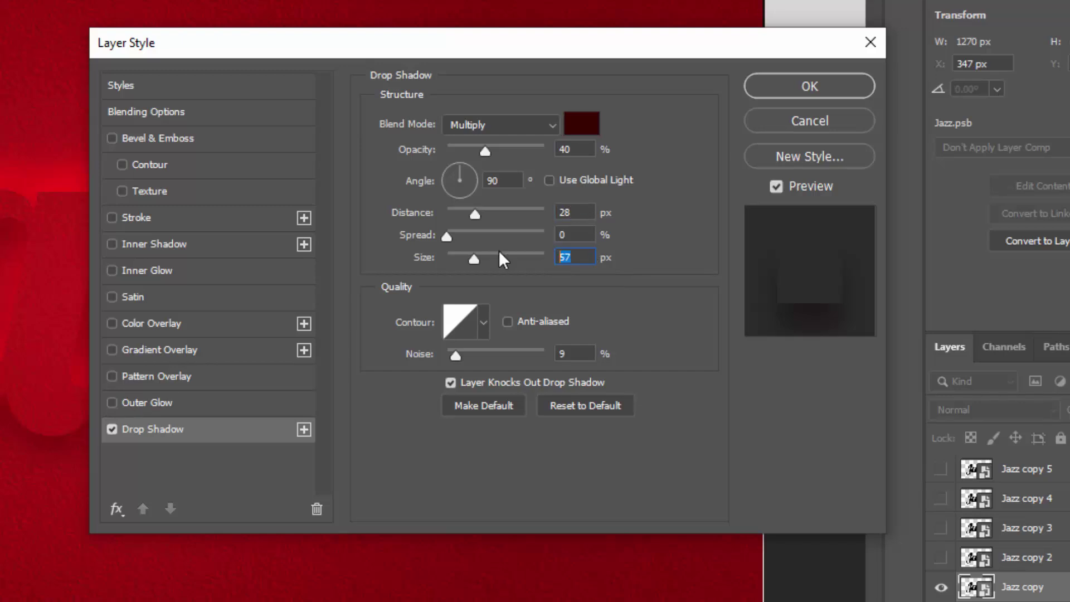
pyautogui.write('65')
pyautogui.press('Tab')
pyautogui.write('0')
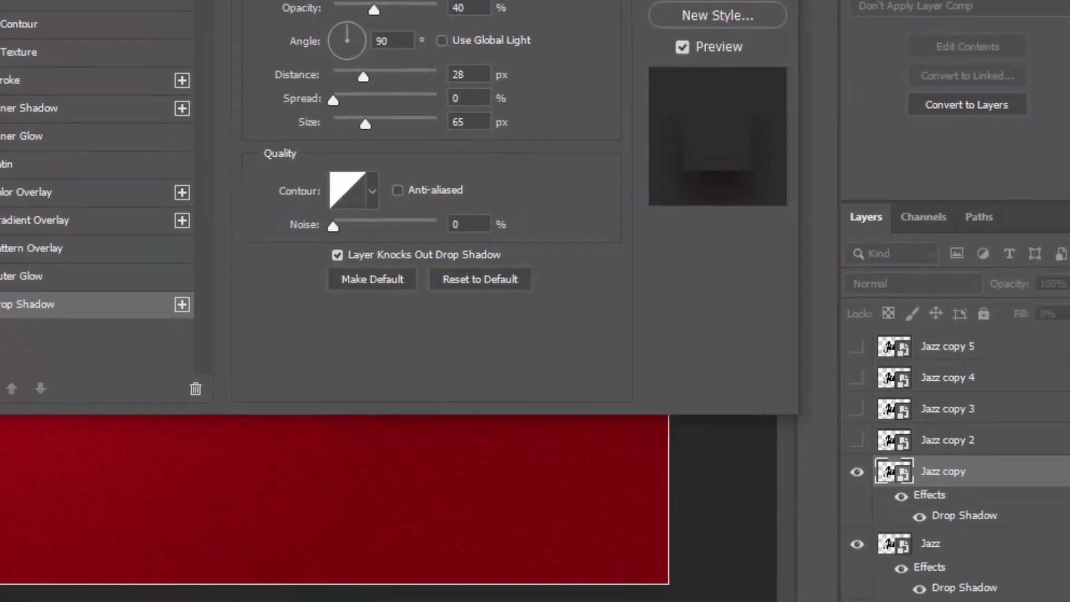
pyautogui.click(798, 89)
# Step: Show the Jazz copy 2 layer and set its fill opacity to 0% in its blending options
pyautogui.click(762, 307)
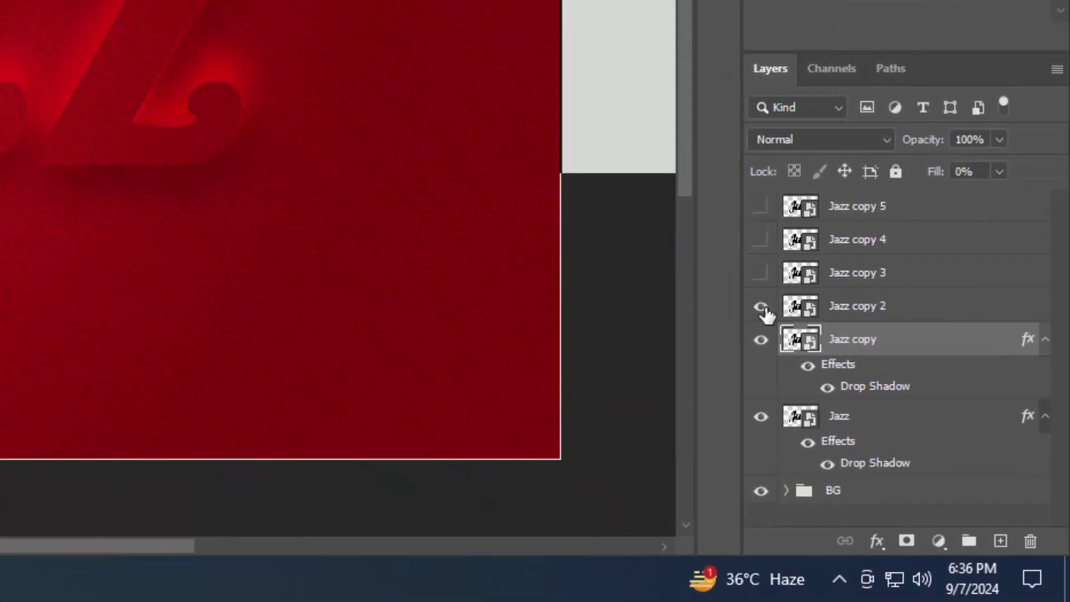
pyautogui.click(915, 314)
pyautogui.click(879, 543)
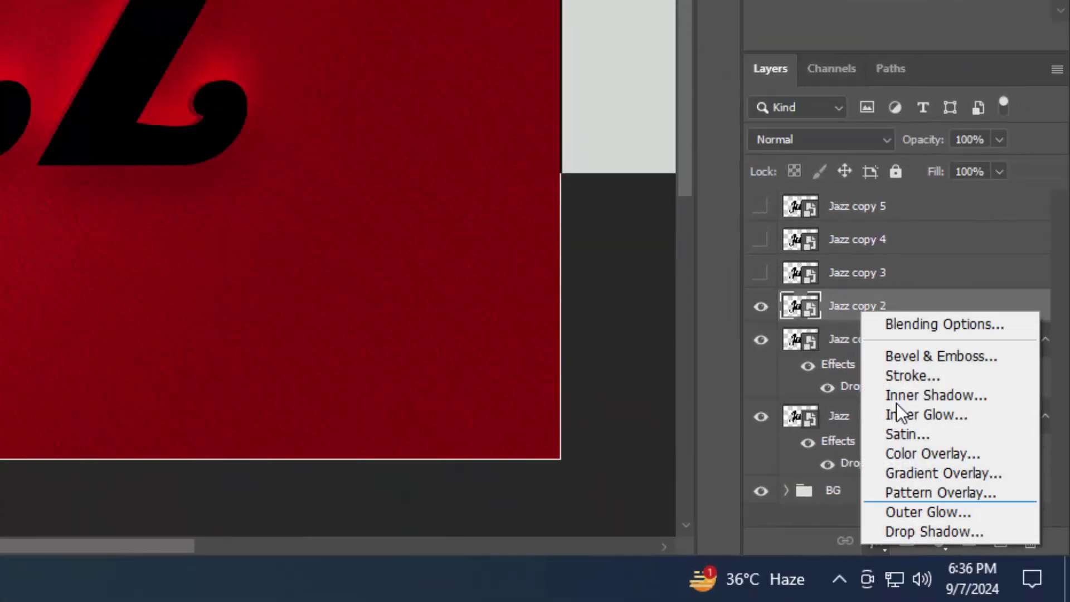
pyautogui.click(899, 325)
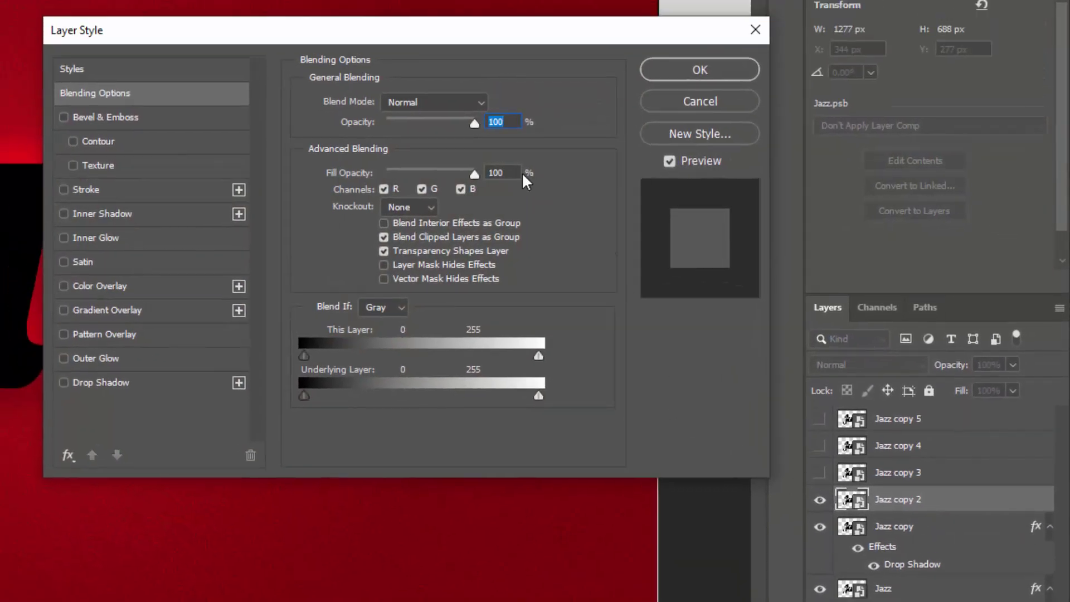
pyautogui.click(504, 172)
pyautogui.write('0')
# Step: Add a drop shadow to Jazz copy 2 in colour 390000 with 59% opacity, distance 17 px and size 54 px, and apply it
pyautogui.click(157, 384)
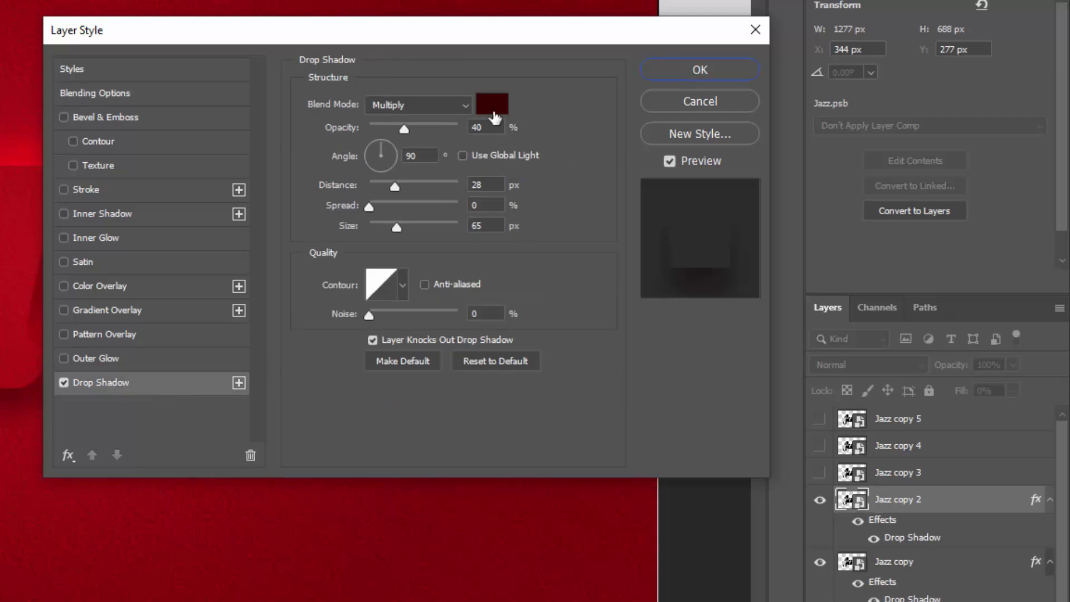
pyautogui.click(493, 111)
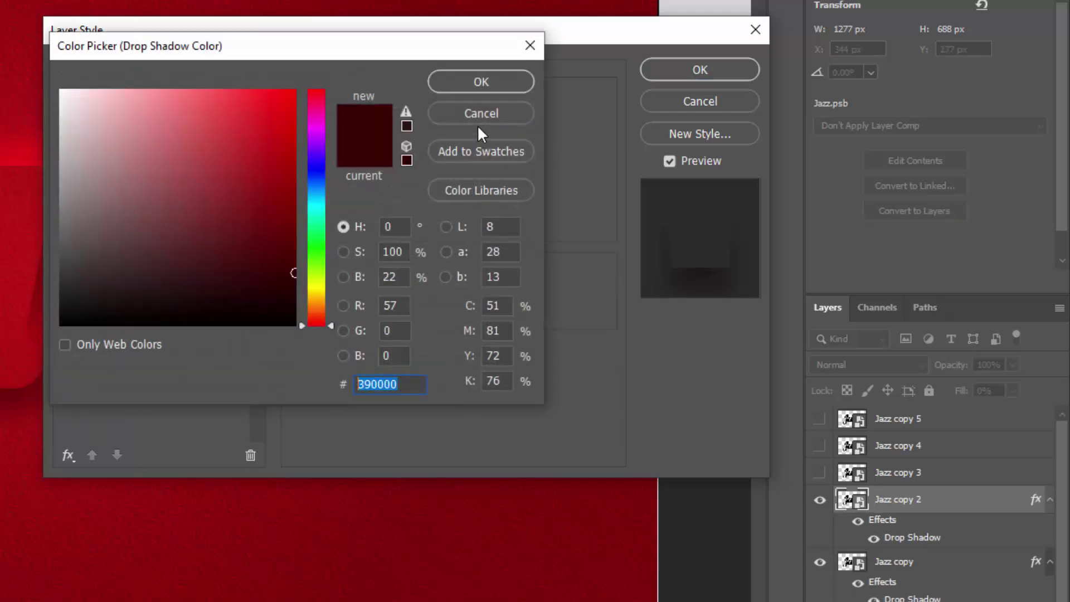
pyautogui.click(470, 85)
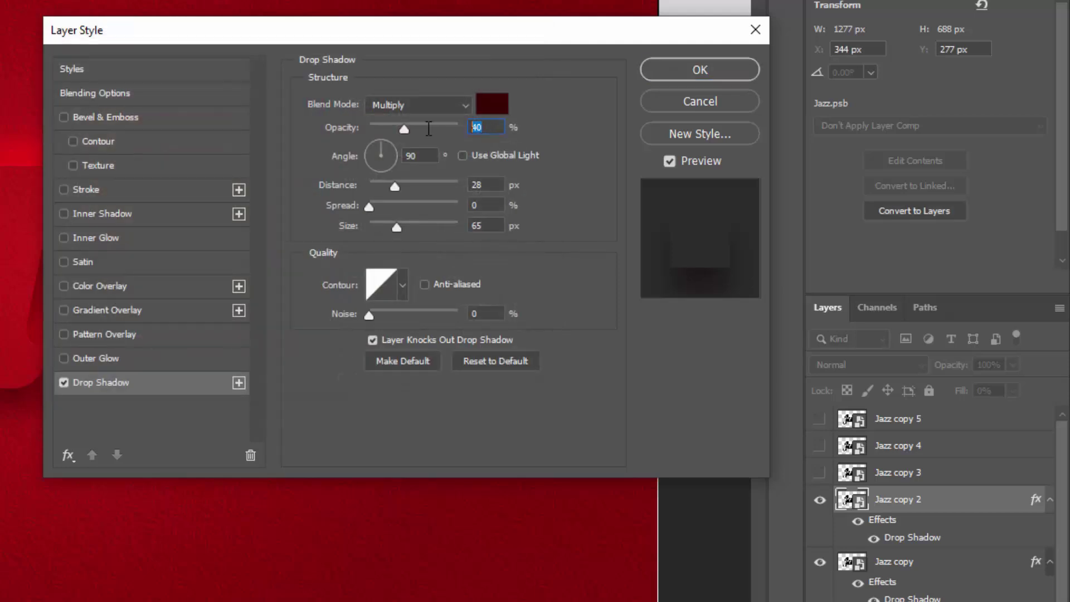
pyautogui.write('59')
pyautogui.doubleClick(490, 183)
pyautogui.write('17')
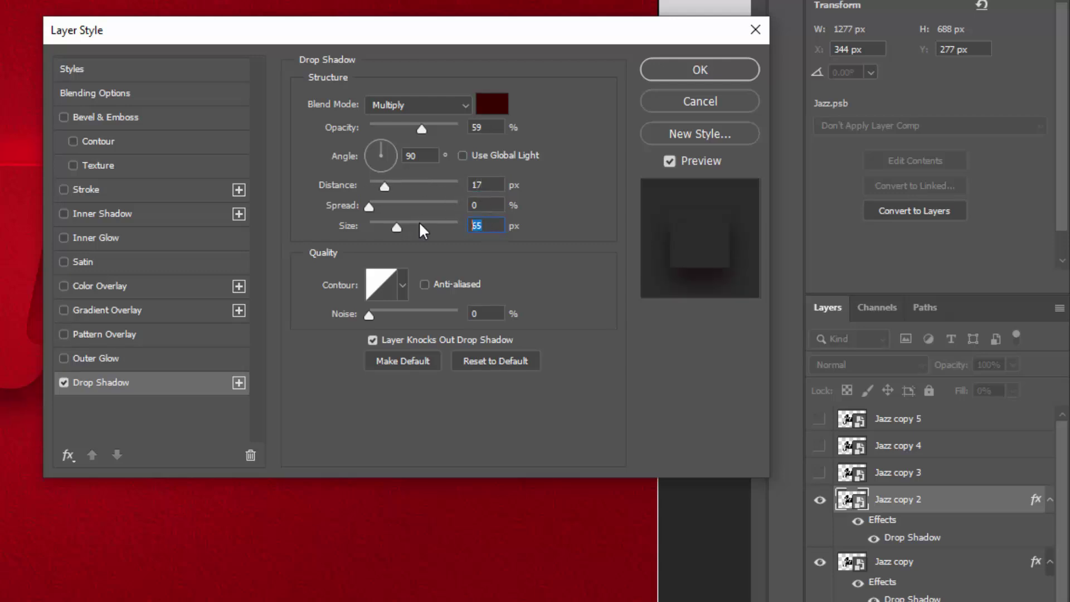
pyautogui.write('54')
pyautogui.click(685, 75)
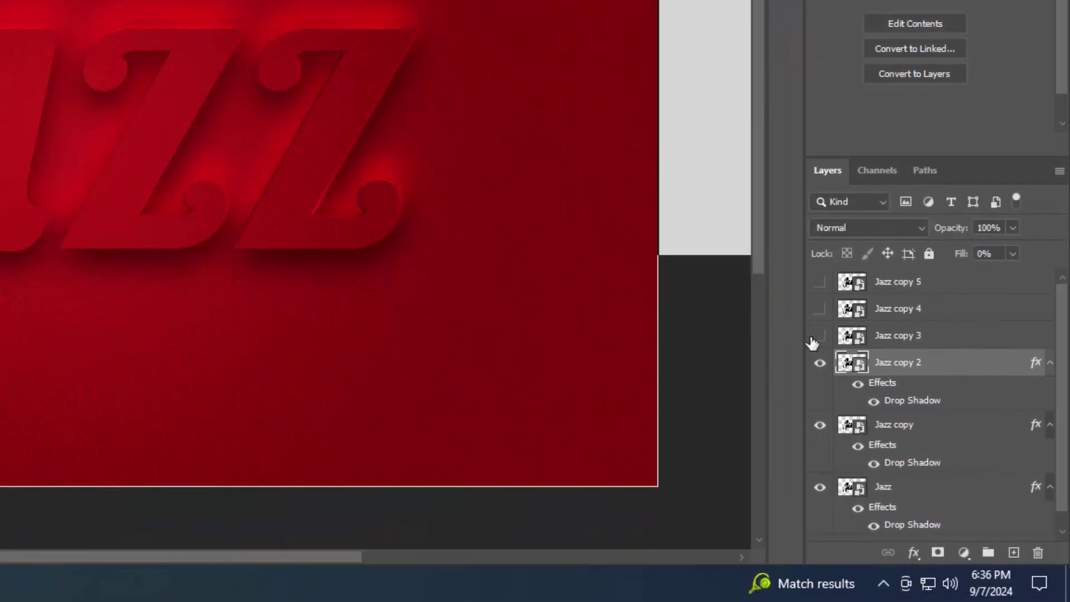
# Step: Show the Jazz copy 3 layer and set its fill opacity to 0% in its blending options
pyautogui.click(820, 336)
pyautogui.click(941, 339)
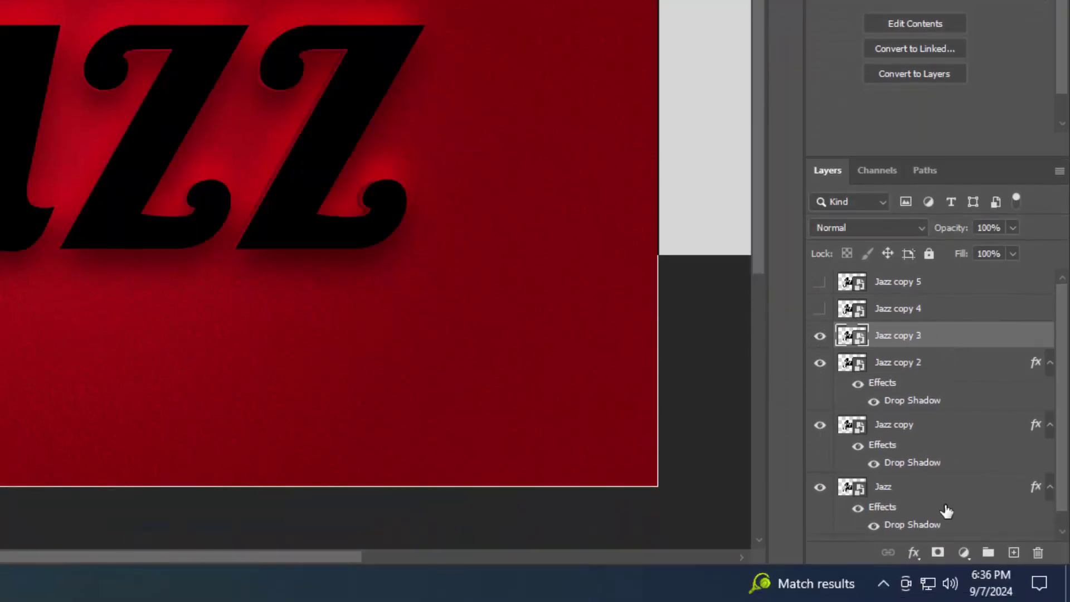
pyautogui.click(916, 554)
pyautogui.click(949, 365)
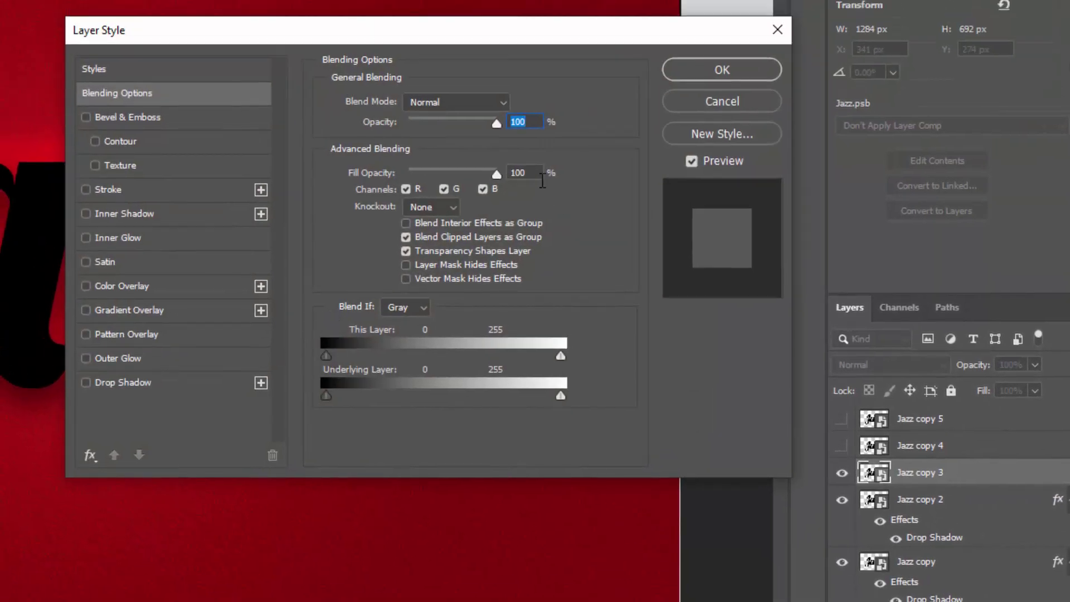
pyautogui.press('Tab')
# Step: Add a drop shadow to Jazz copy 3 in colour 390000 with 47% opacity, distance 8 px and size 21 px, and apply it
pyautogui.click(182, 383)
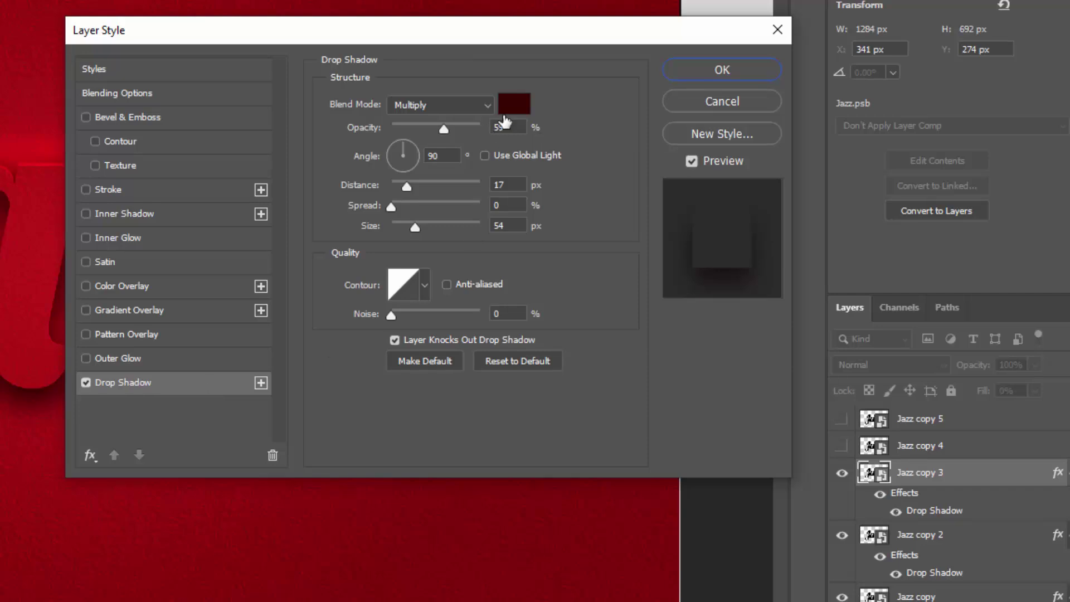
pyautogui.click(507, 109)
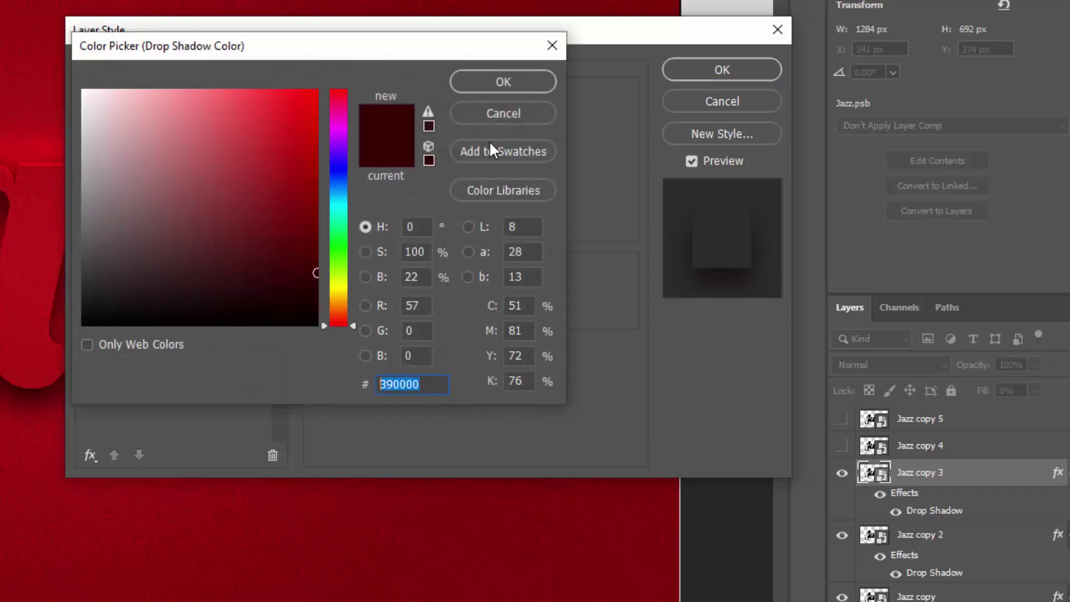
pyautogui.click(485, 85)
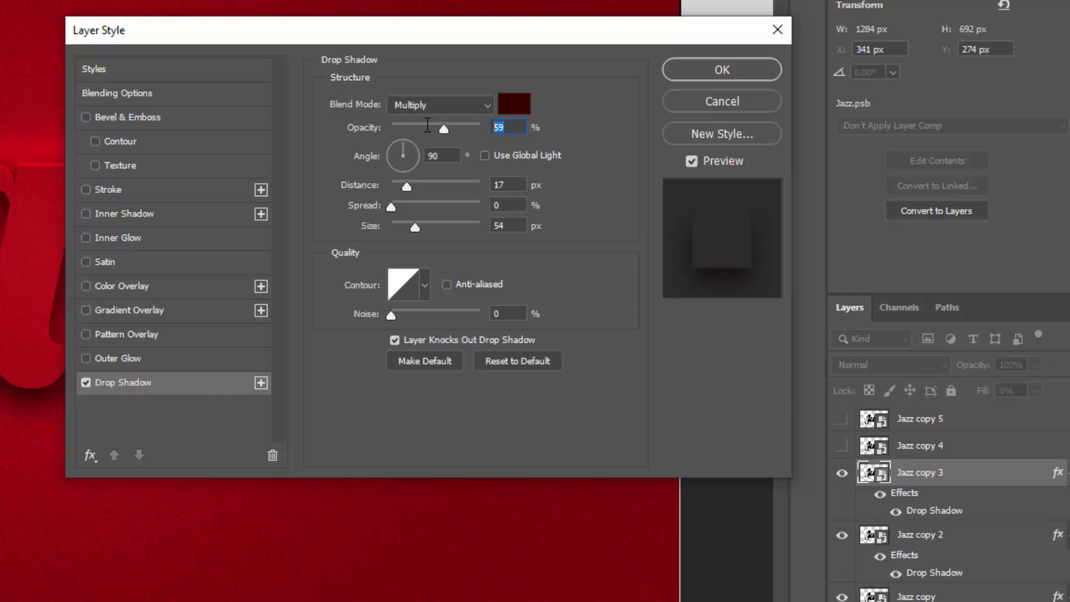
pyautogui.write('47')
pyautogui.moveTo(523, 184); pyautogui.dragTo(441, 180)
pyautogui.write('8')
pyautogui.moveTo(510, 225); pyautogui.dragTo(463, 226)
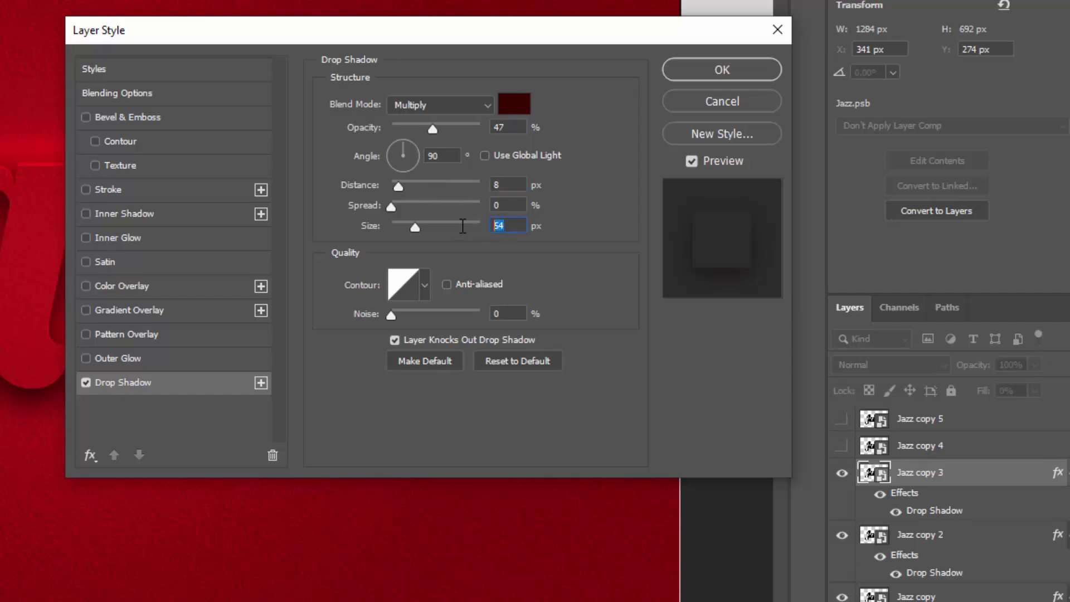
pyautogui.write('21')
pyautogui.click(709, 75)
# Step: Collapse the effects lists of the Jazz copy 3, Jazz copy 2, Jazz copy and Jazz layers
pyautogui.click(1050, 336)
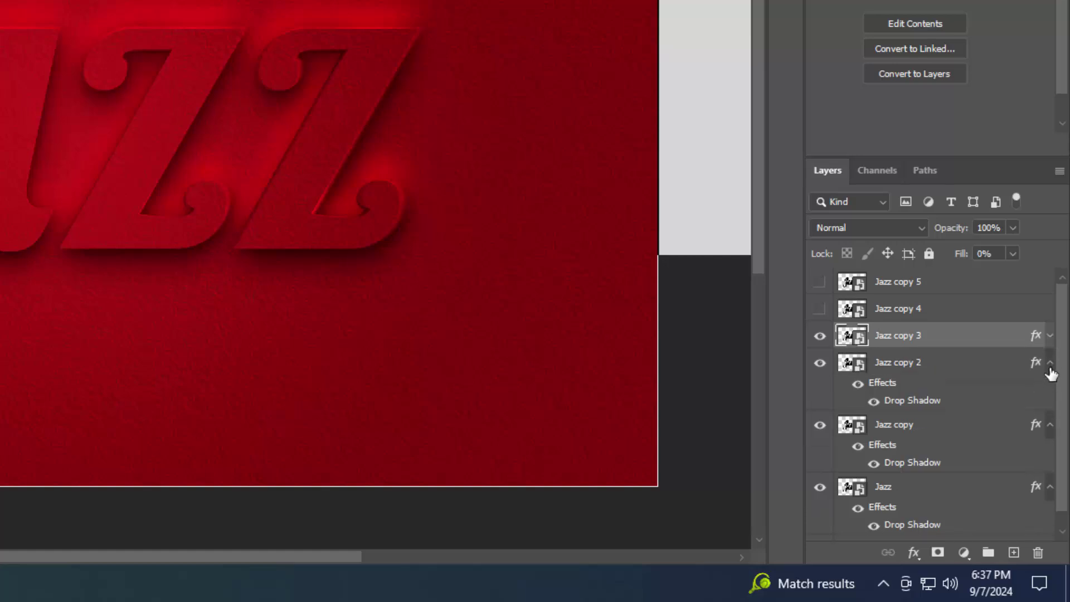
pyautogui.click(1051, 364)
pyautogui.click(1051, 391)
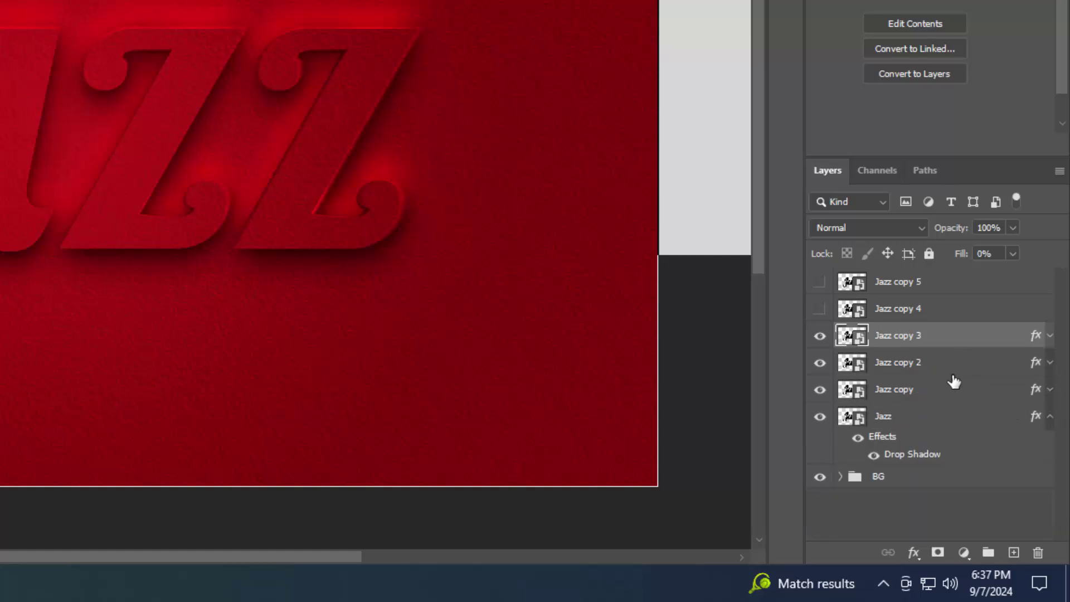
pyautogui.click(1049, 417)
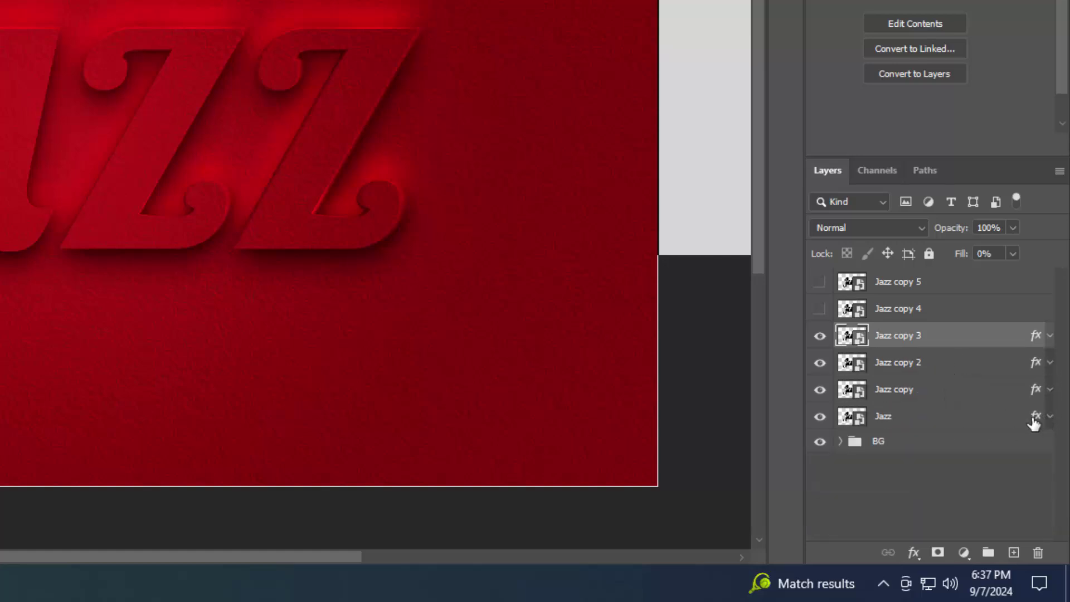
# Step: Group the layers from Jazz copy 3 down to Jazz and name the group Shadow
pyautogui.keyDown('shift'); pyautogui.click(937, 416); pyautogui.keyUp('shift')
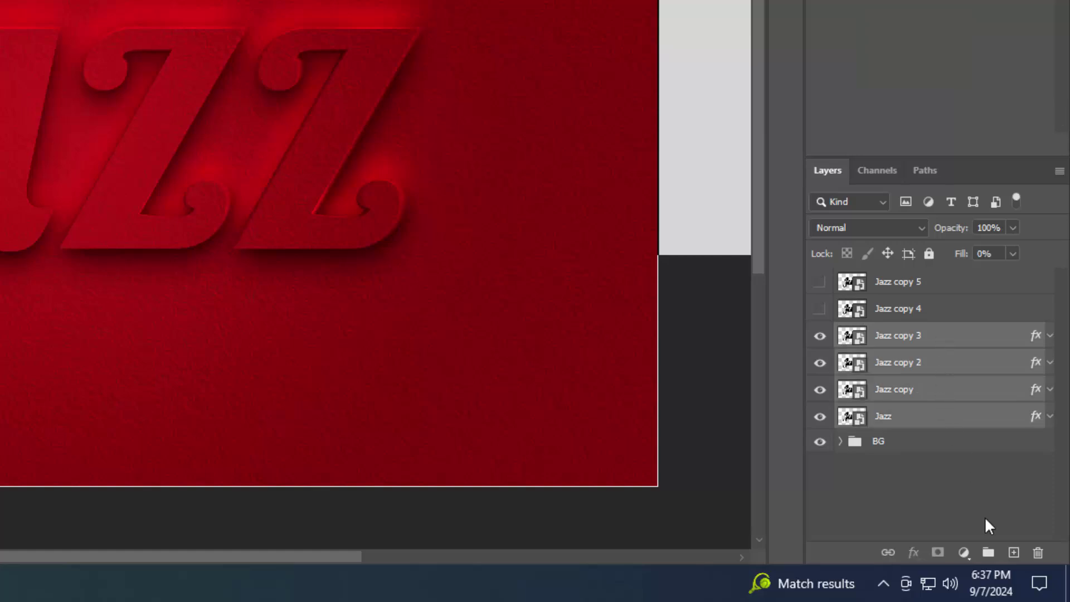
pyautogui.click(988, 552)
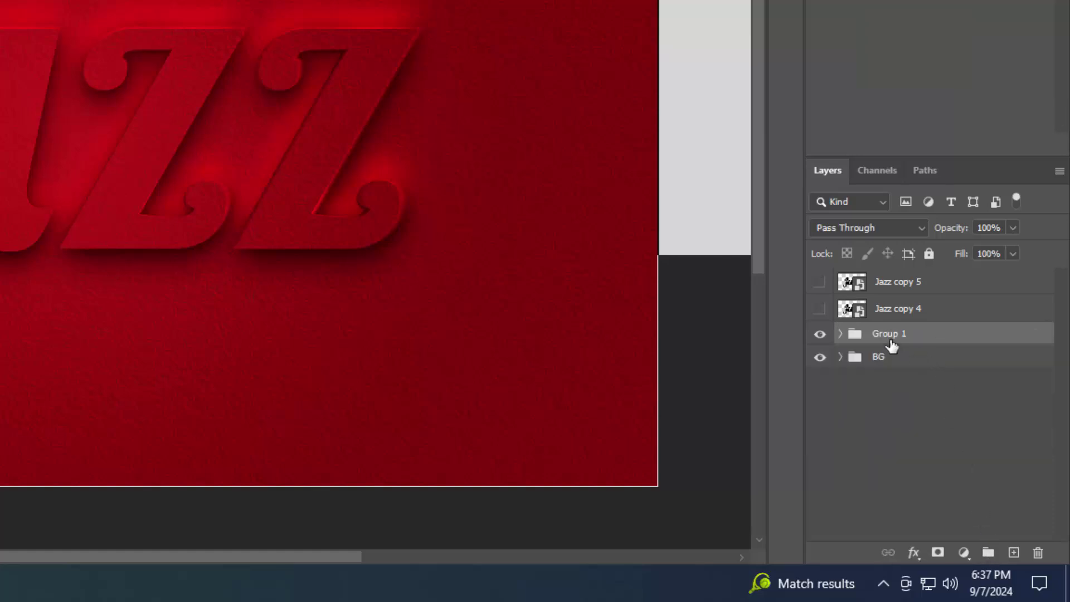
pyautogui.doubleClick(890, 334)
pyautogui.write('Shadow')
pyautogui.press('Return')
# Step: Show the Jazz copy 4 layer and set its fill opacity to 0% in its blending options
pyautogui.click(820, 309)
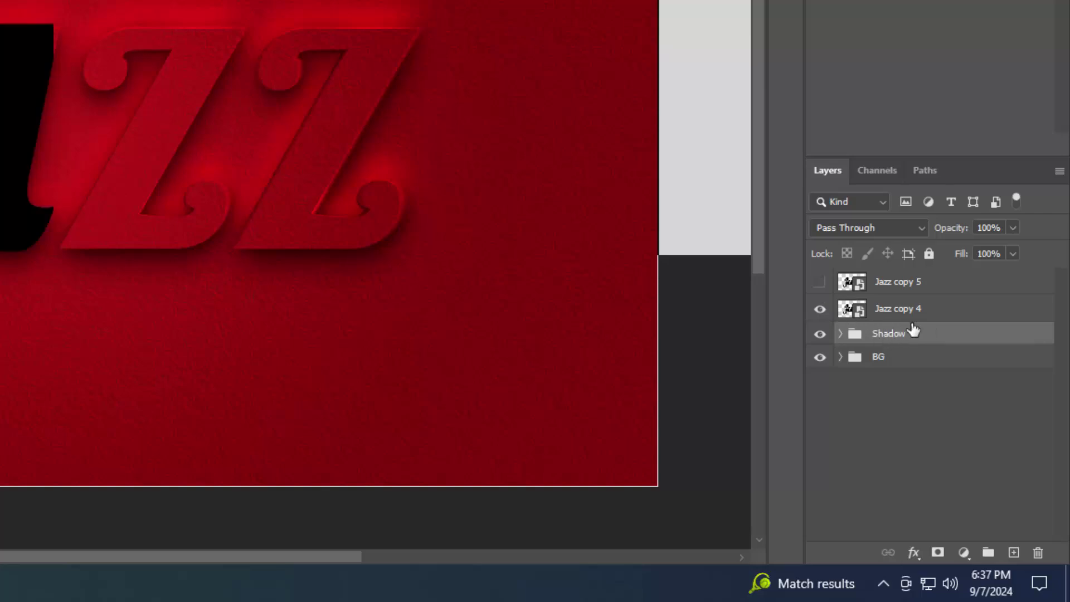
pyautogui.click(956, 318)
pyautogui.click(914, 552)
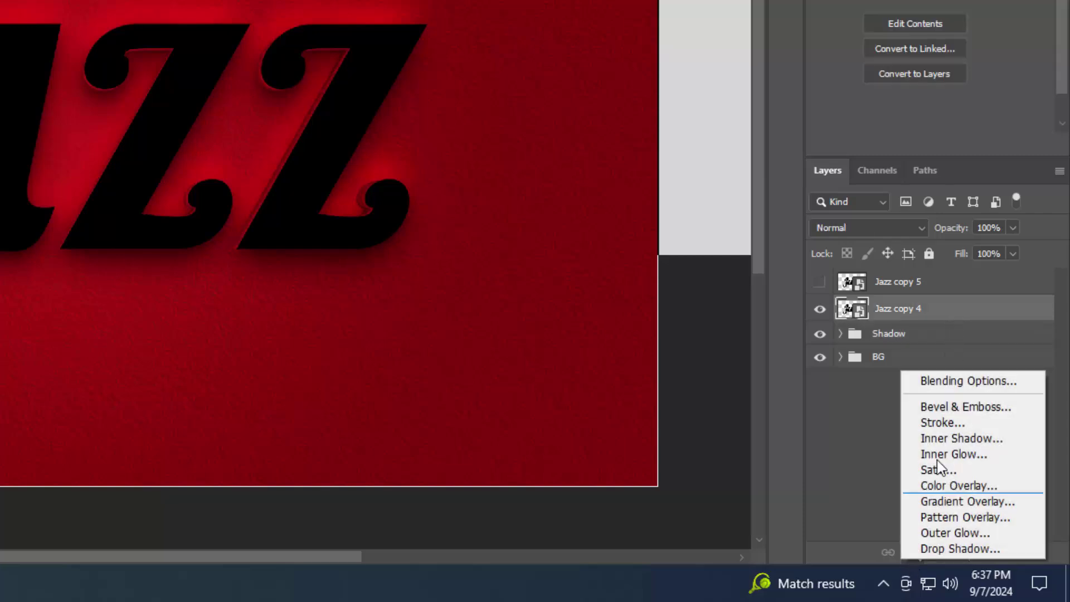
pyautogui.click(945, 381)
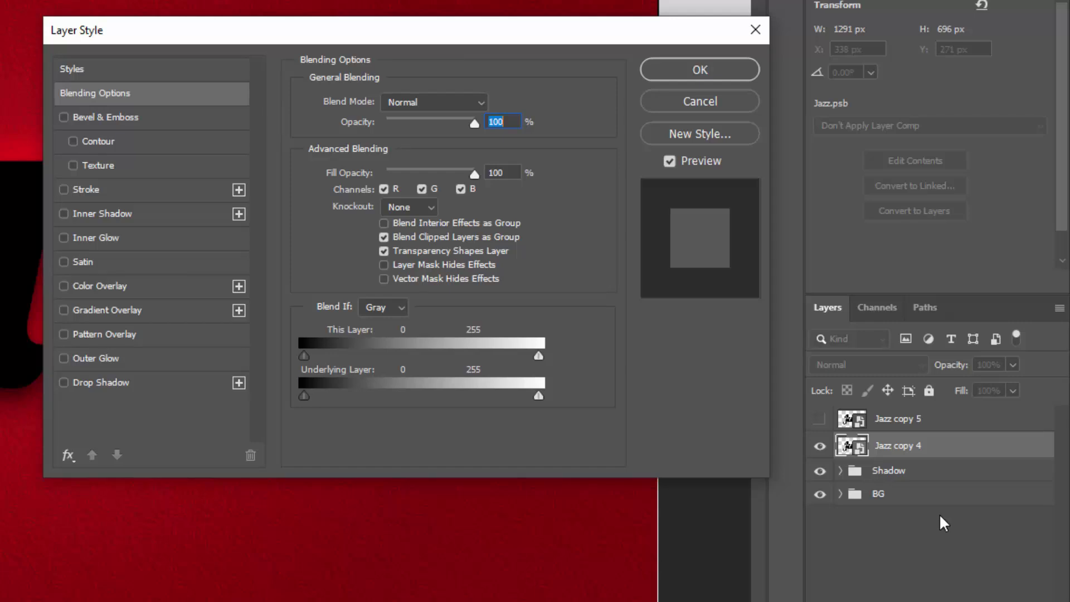
pyautogui.doubleClick(512, 176)
pyautogui.write('0')
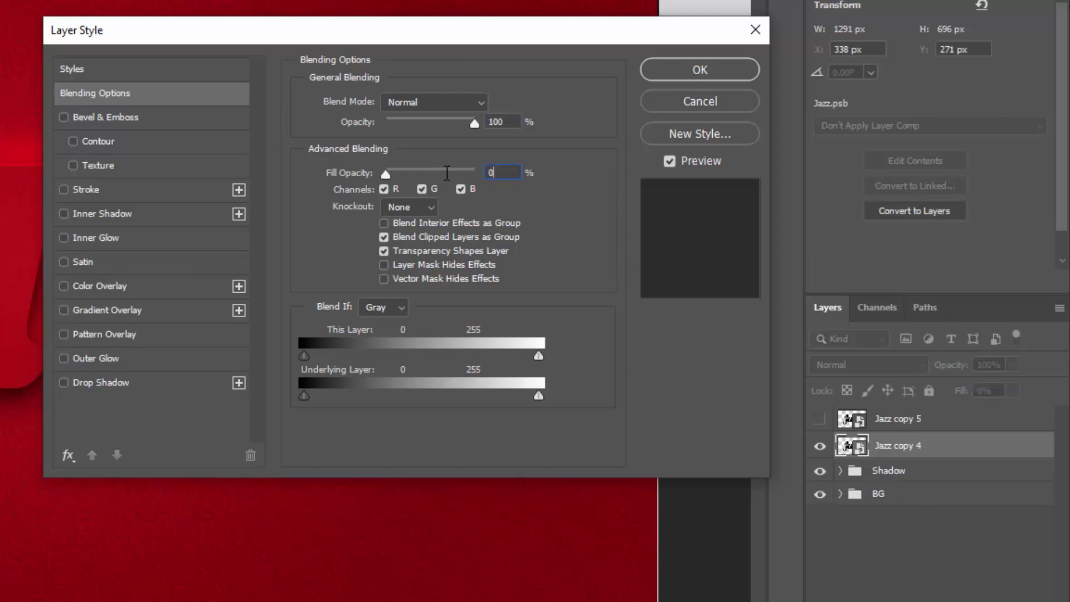
# Step: Add Bevel & Emboss to Jazz copy 4 with depth 1000%, direction Down, size 21 px and global light turned off
pyautogui.click(132, 118)
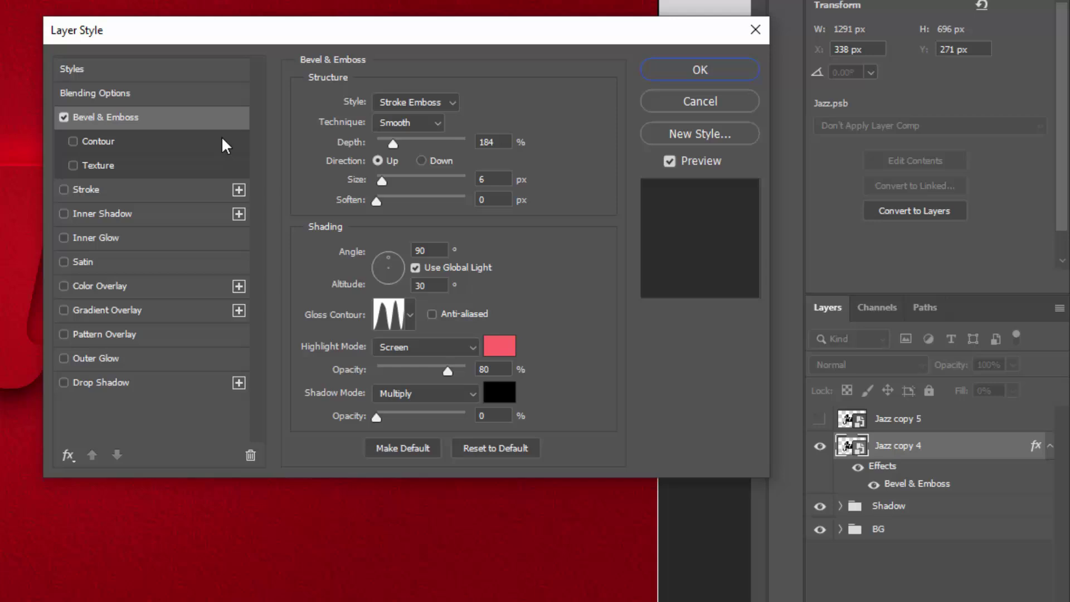
pyautogui.doubleClick(505, 142)
pyautogui.write('1000')
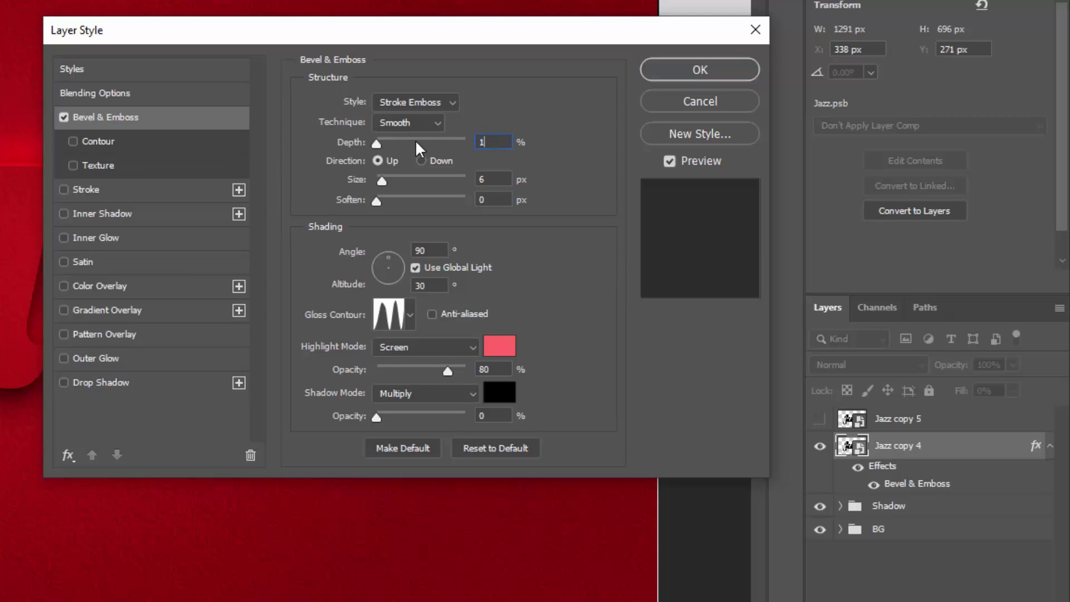
pyautogui.click(430, 158)
pyautogui.press('Tab')
pyautogui.write('21')
pyautogui.click(427, 270)
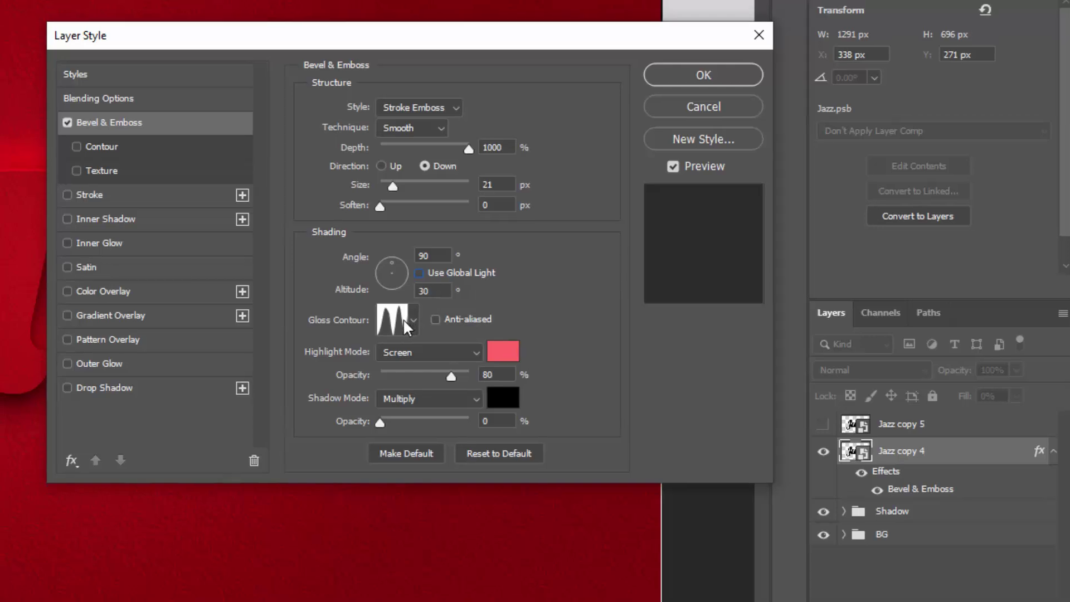
# Step: Set the gloss contour of the Jazz copy 4 bevel to the Ring - Double preset
pyautogui.click(402, 315)
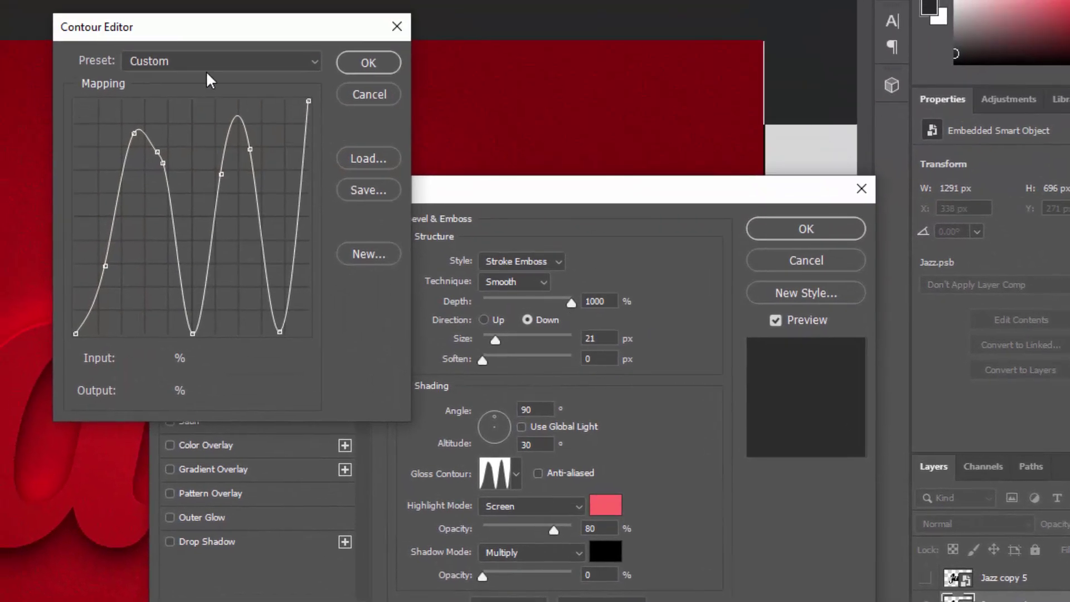
pyautogui.click(206, 70)
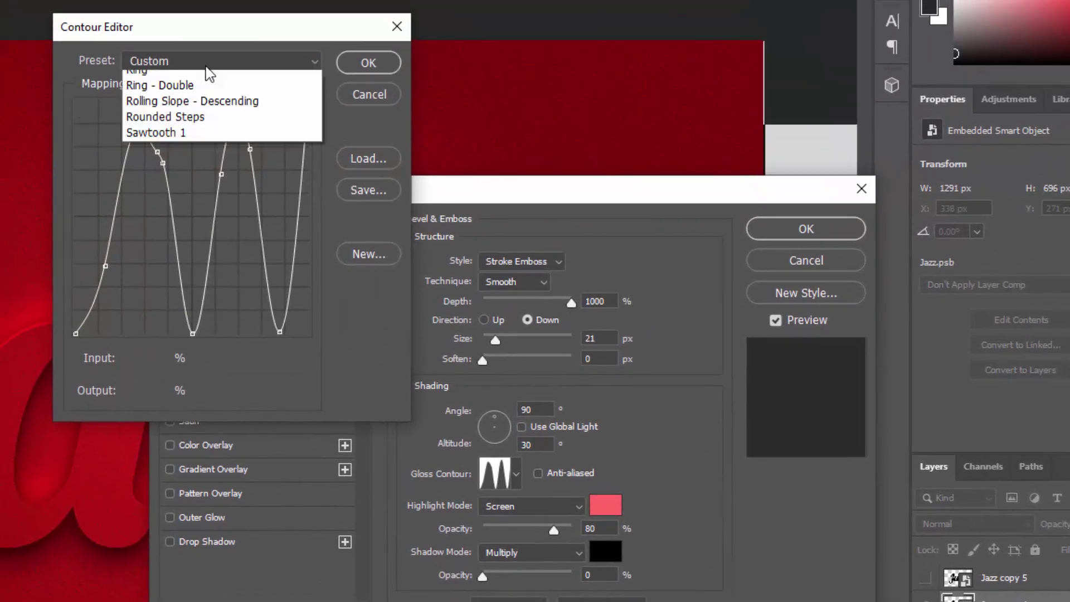
pyautogui.click(210, 268)
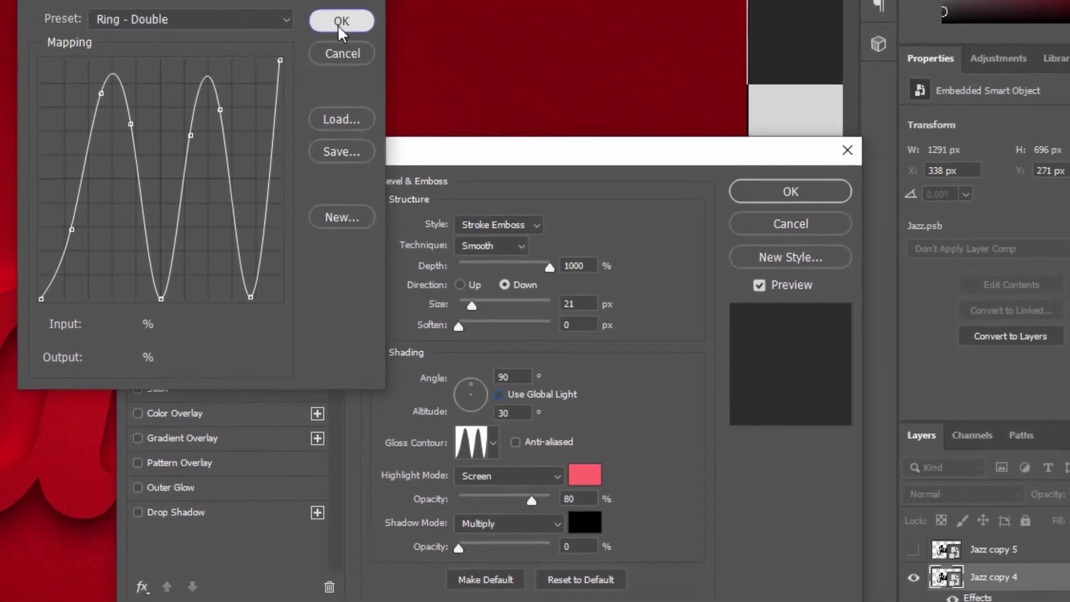
pyautogui.click(369, 62)
# Step: Set the Jazz copy 4 bevel's highlight colour to d5d5d5 and its highlight opacity to 100%
pyautogui.click(606, 505)
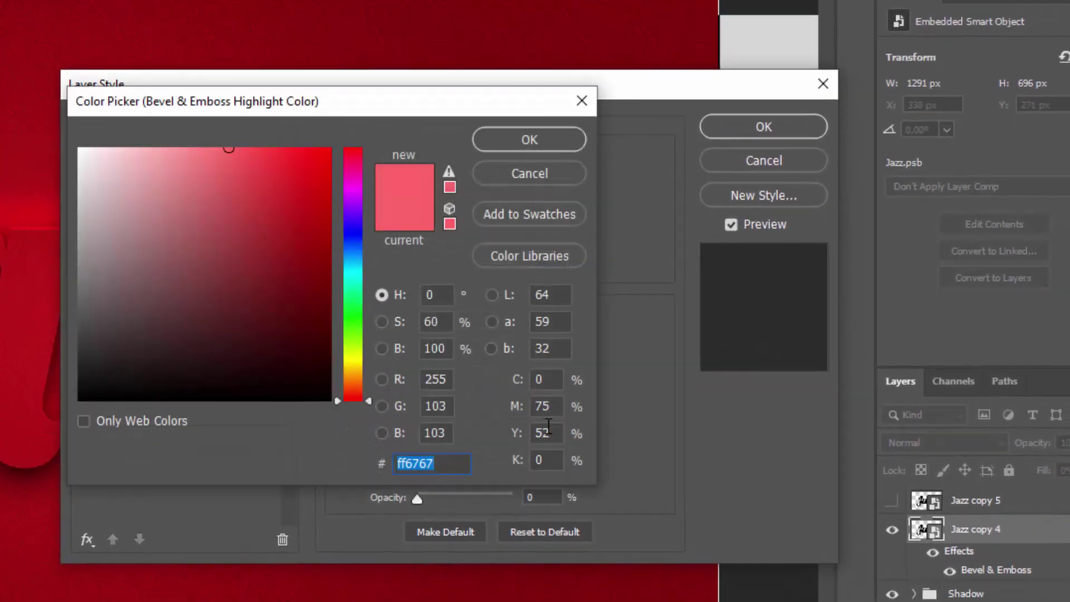
pyautogui.write('d5d5d5')
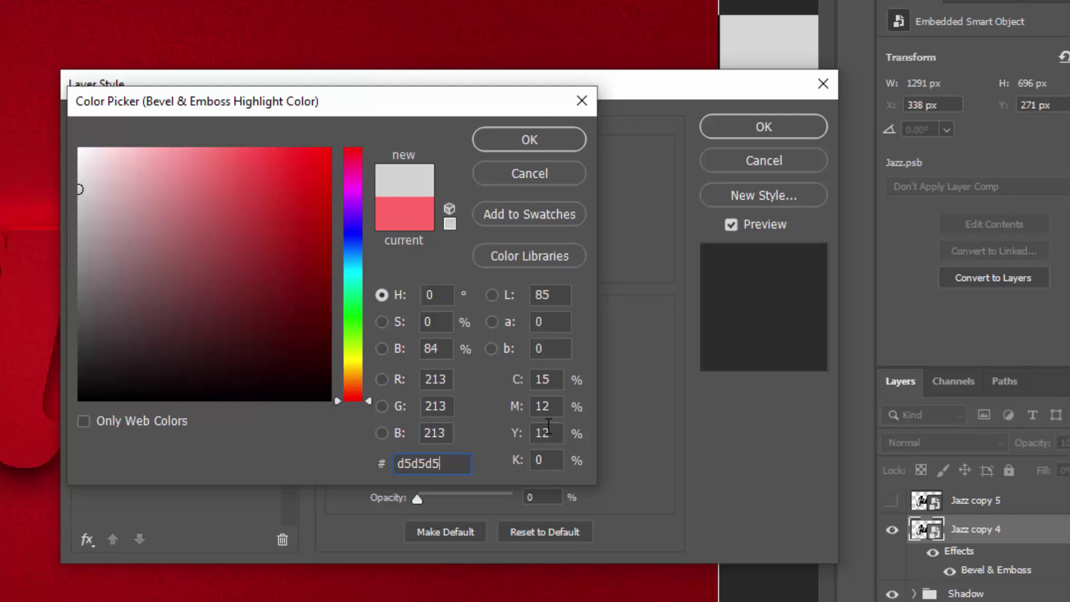
pyautogui.click(571, 138)
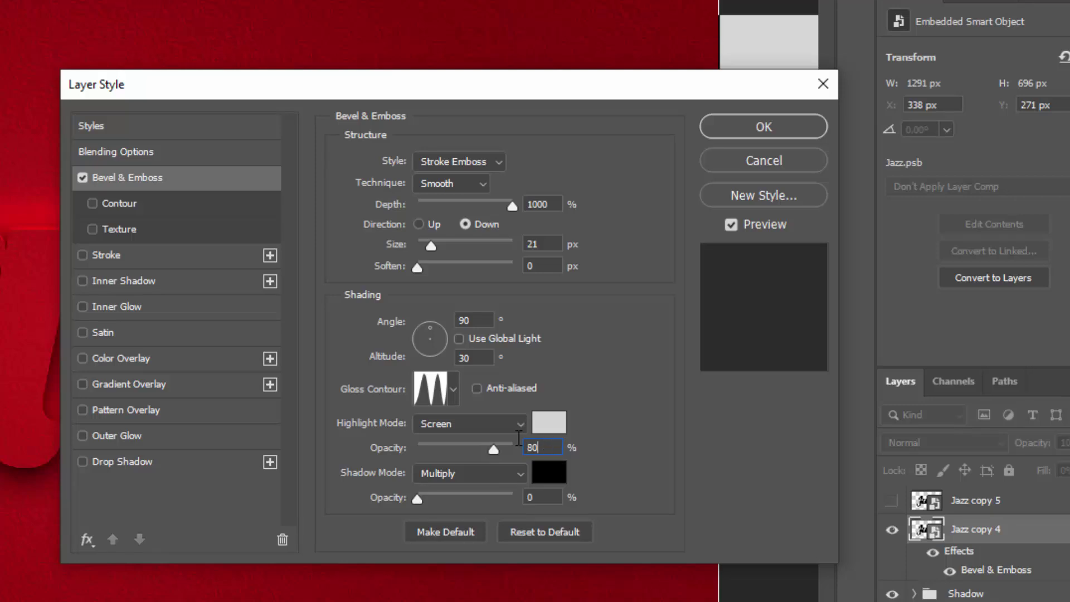
pyautogui.moveTo(519, 438); pyautogui.dragTo(510, 437)
pyautogui.write('100')
# Step: Use black (000000) as the bevel's shadow colour on Jazz copy 4 and set the shadow opacity to 20%
pyautogui.click(550, 475)
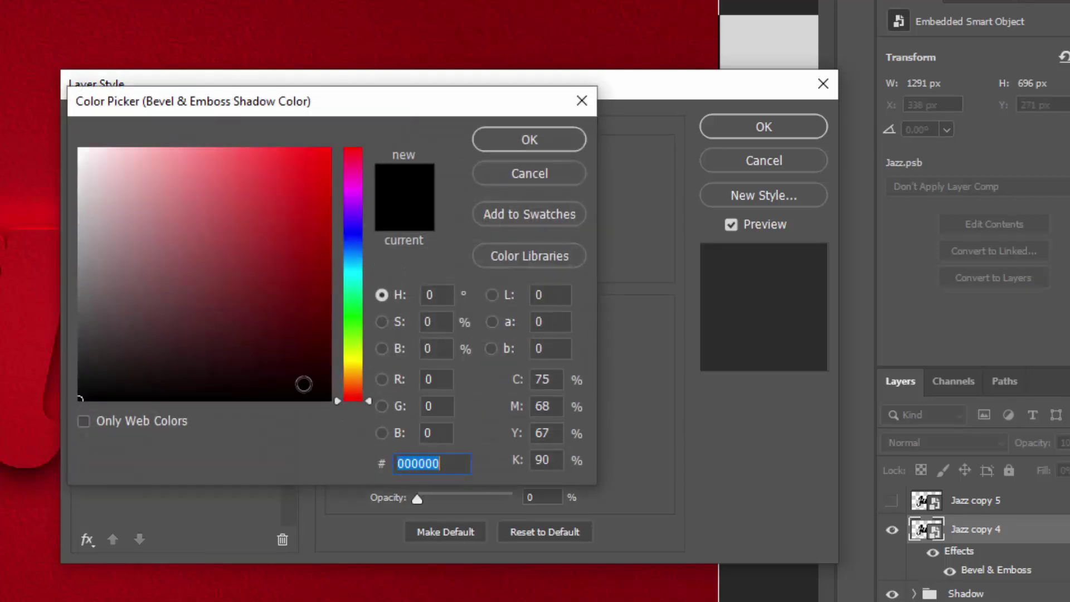
pyautogui.click(534, 141)
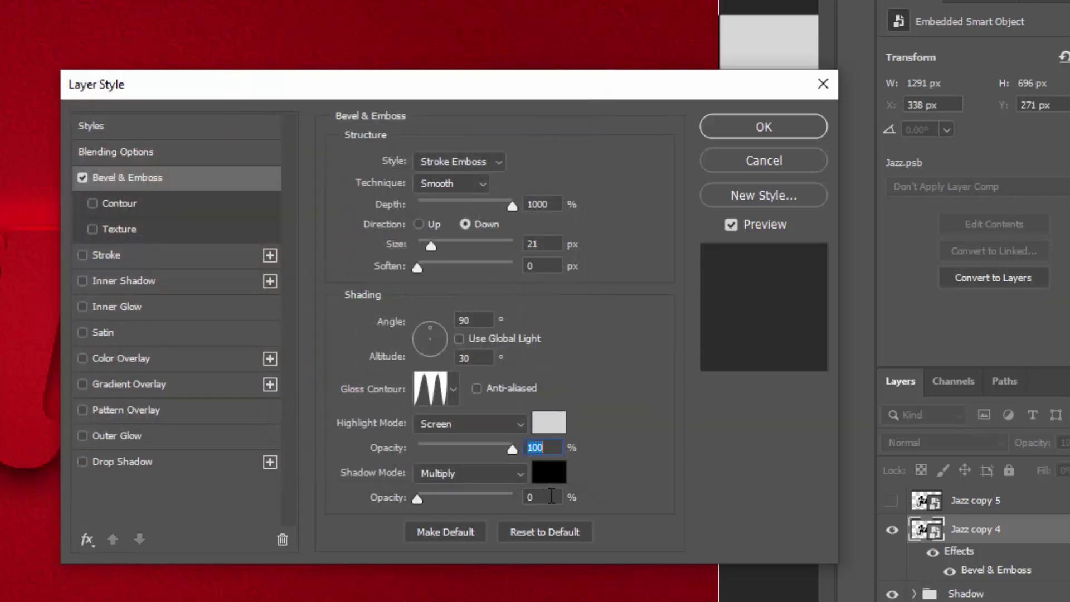
pyautogui.click(530, 497)
pyautogui.write('20')
# Step: Enable the bevel's Contour on Jazz copy 4 with a range of 50%
pyautogui.click(222, 204)
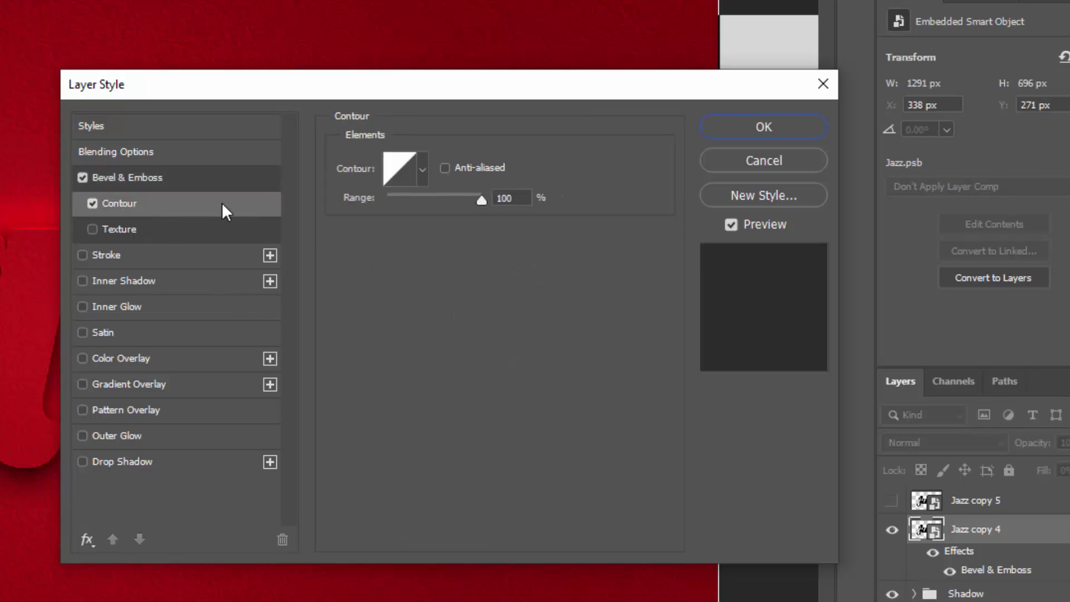
pyautogui.doubleClick(524, 200)
pyautogui.write('50')
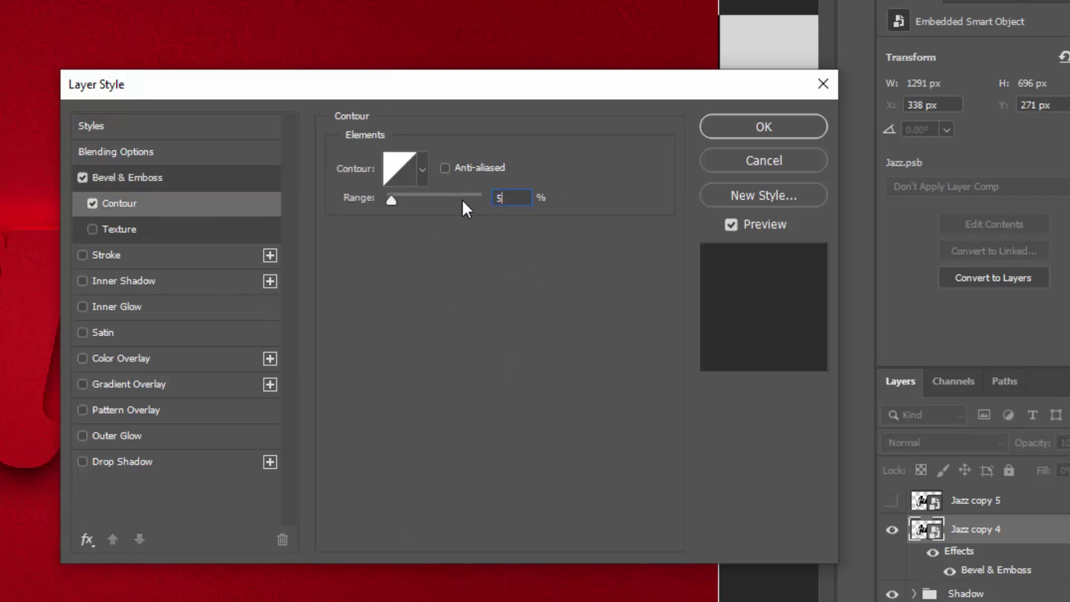
# Step: Add an inside Stroke to Jazz copy 4 with size 10 px, opacity 100% and colour 282828, and apply the layer style
pyautogui.click(206, 257)
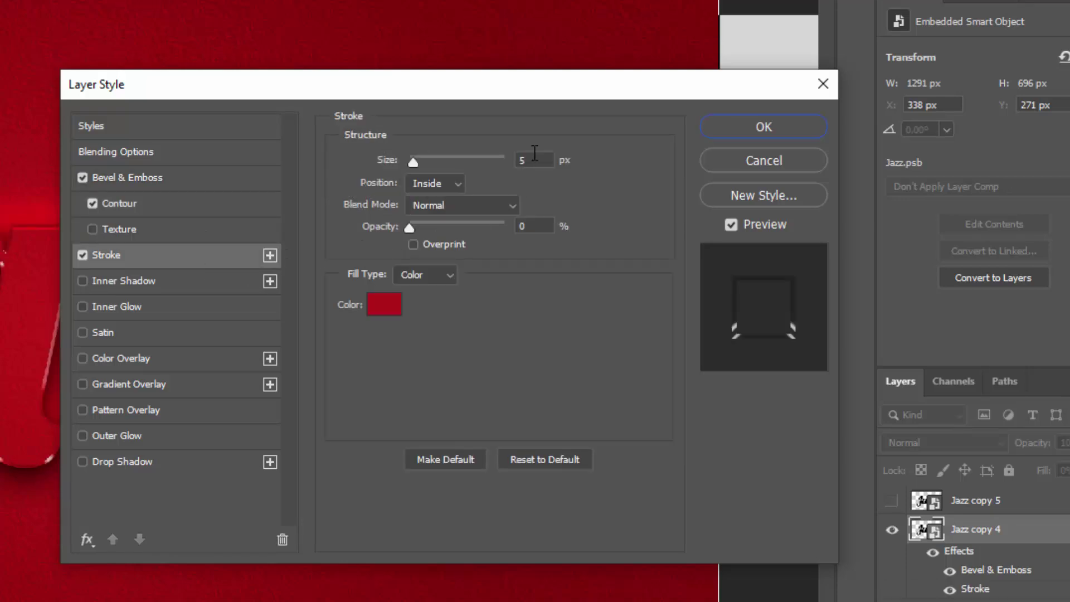
pyautogui.click(542, 160)
pyautogui.write('10')
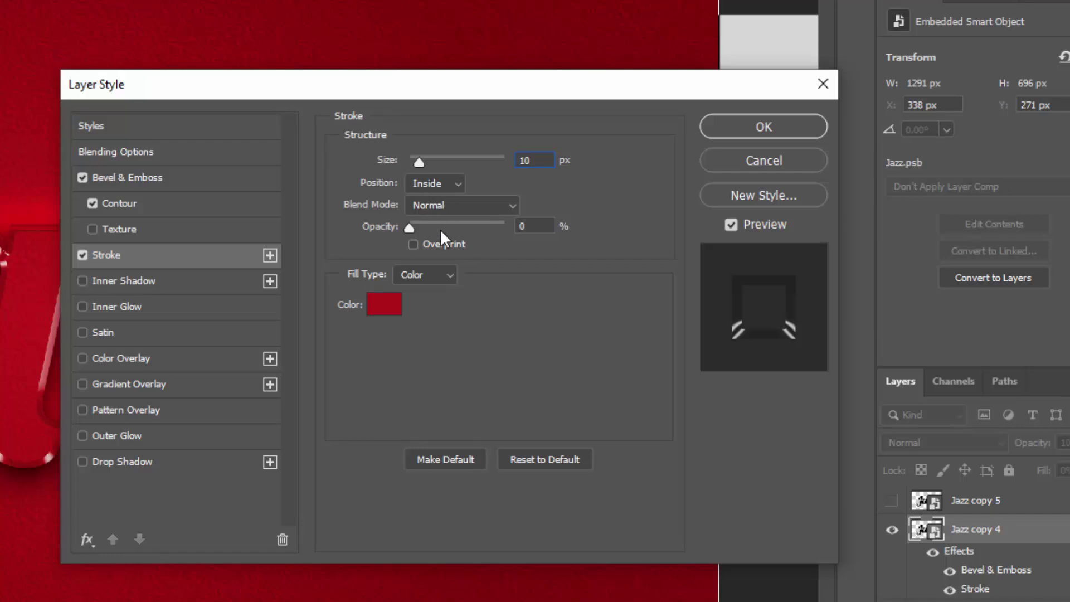
pyautogui.click(543, 225)
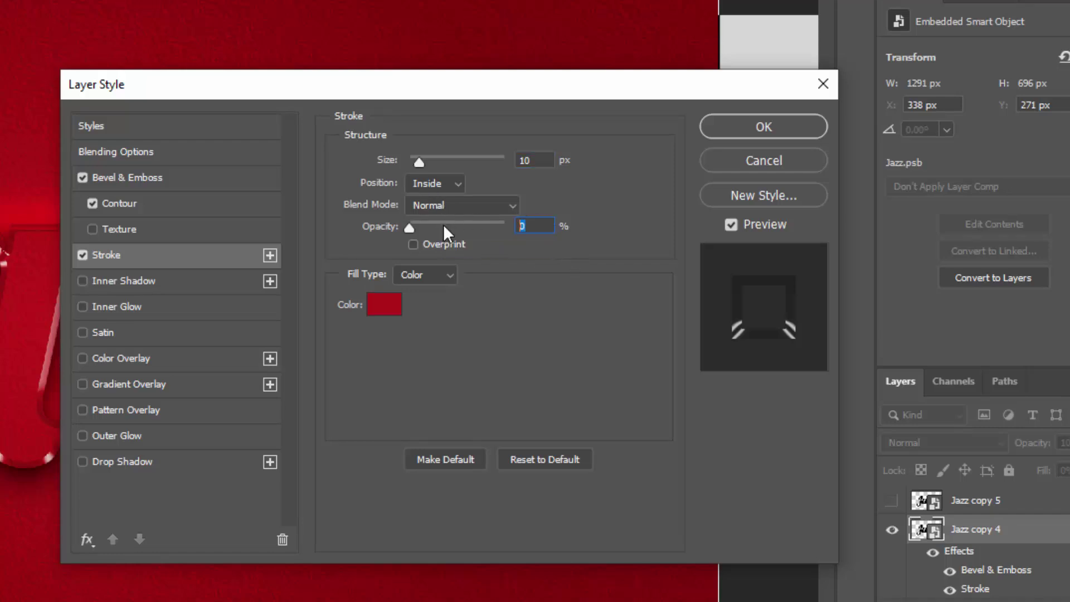
pyautogui.write('100')
pyautogui.click(385, 305)
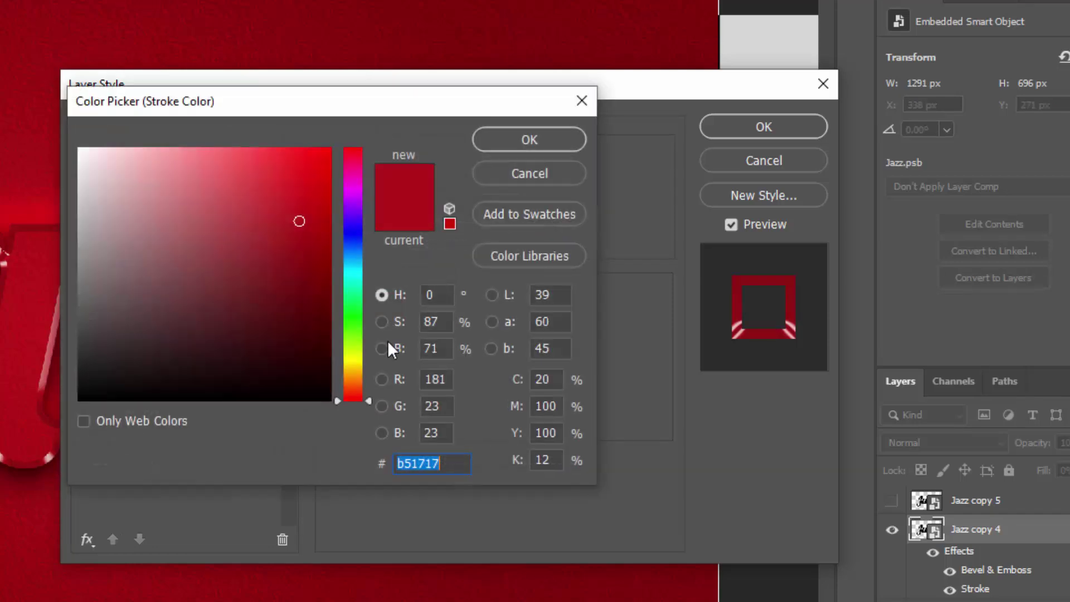
pyautogui.write('282828')
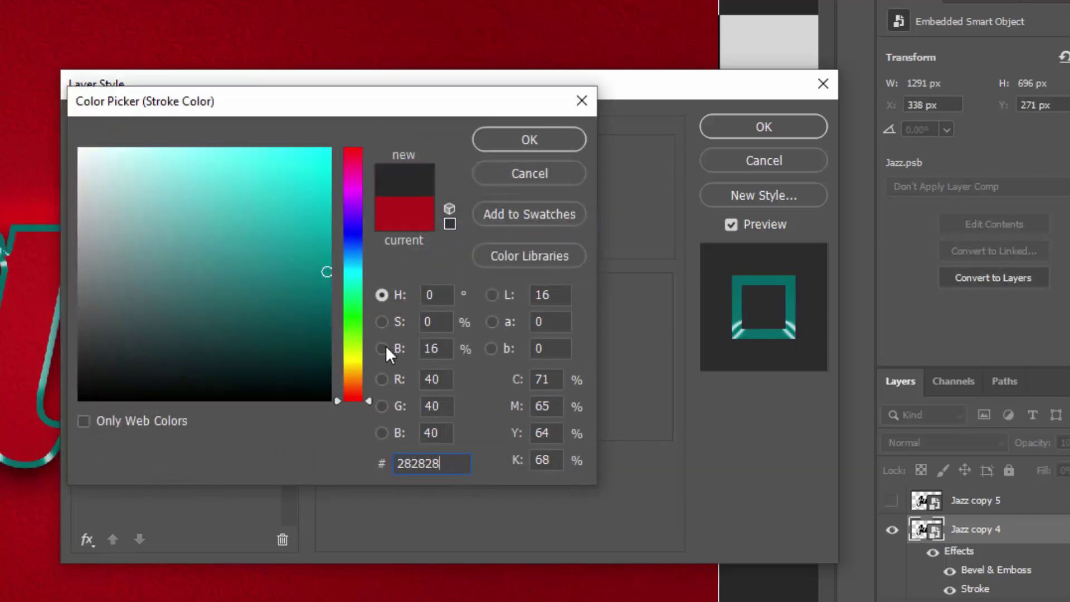
pyautogui.click(546, 147)
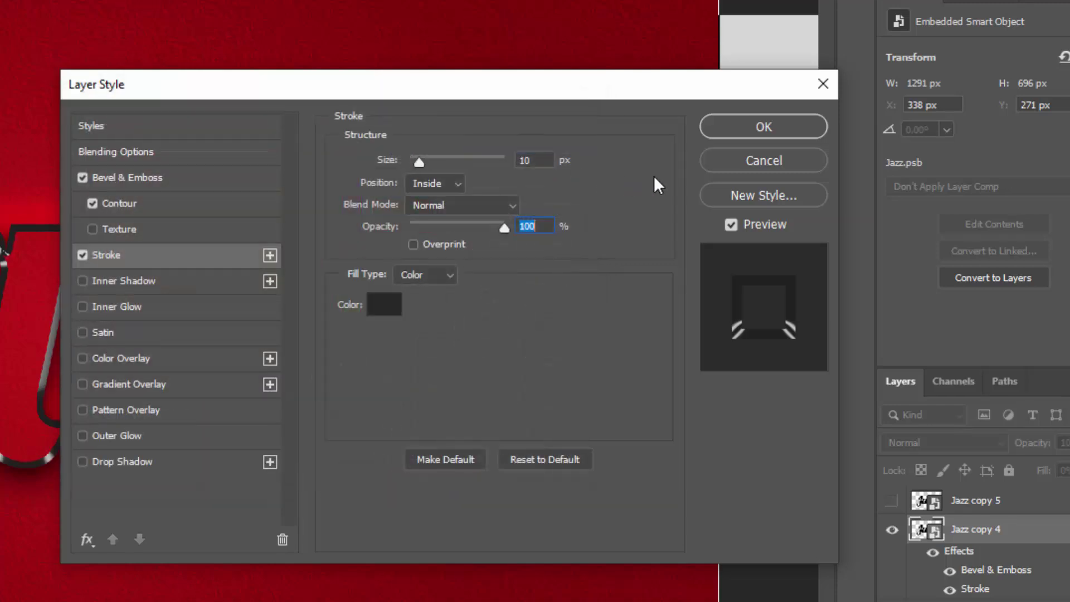
pyautogui.click(775, 126)
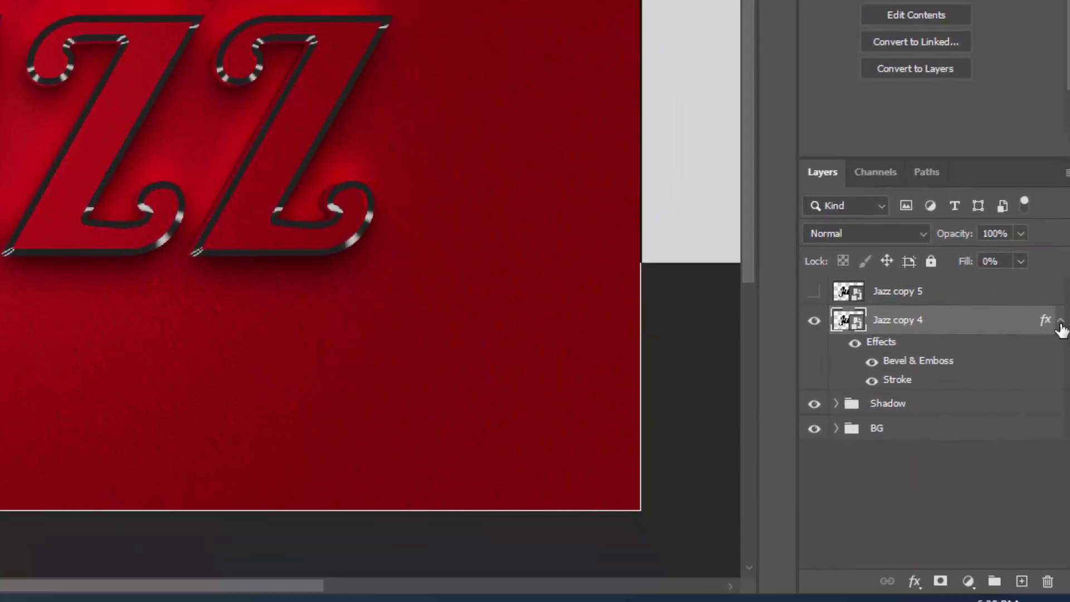
pyautogui.click(1059, 322)
# Step: Show the Jazz copy 5 layer and create nine successive duplicates from it by repeating the last transform
pyautogui.click(940, 267)
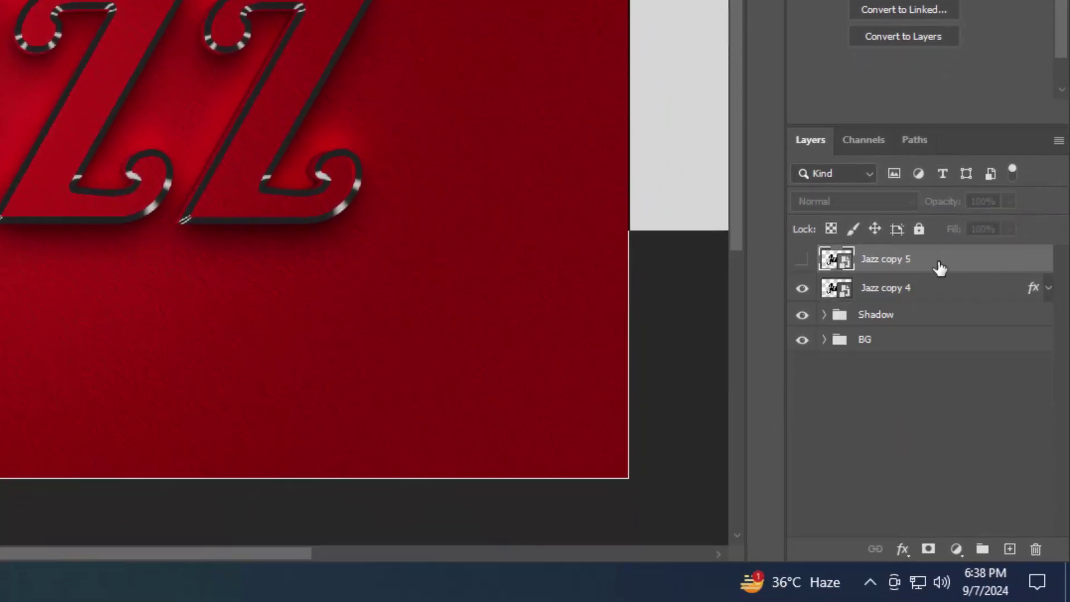
pyautogui.hotkey('ctrl', 'shift', 'alt', 't')
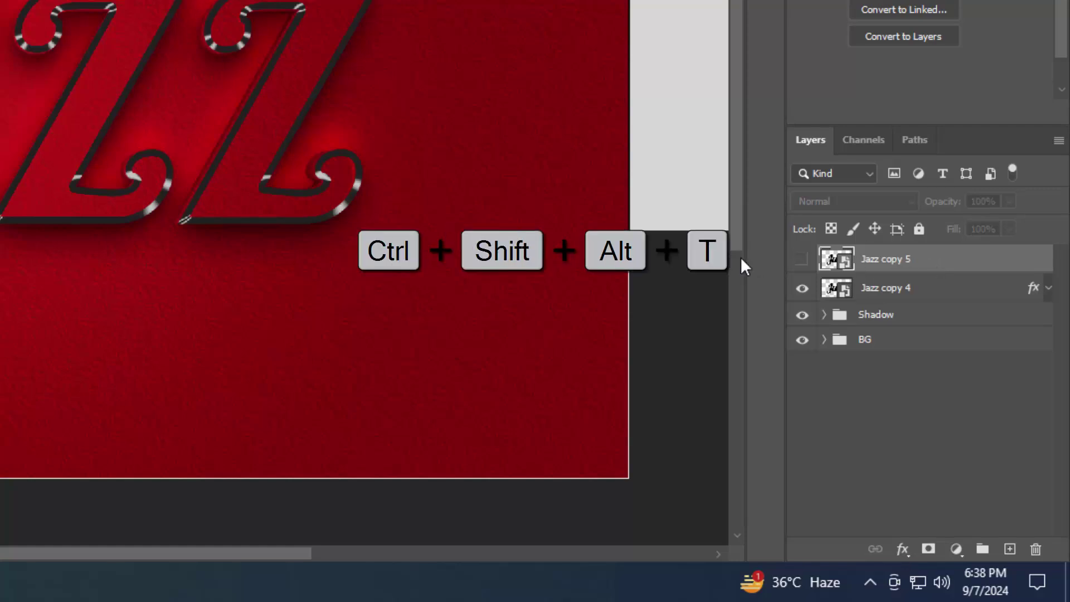
pyautogui.click(802, 259)
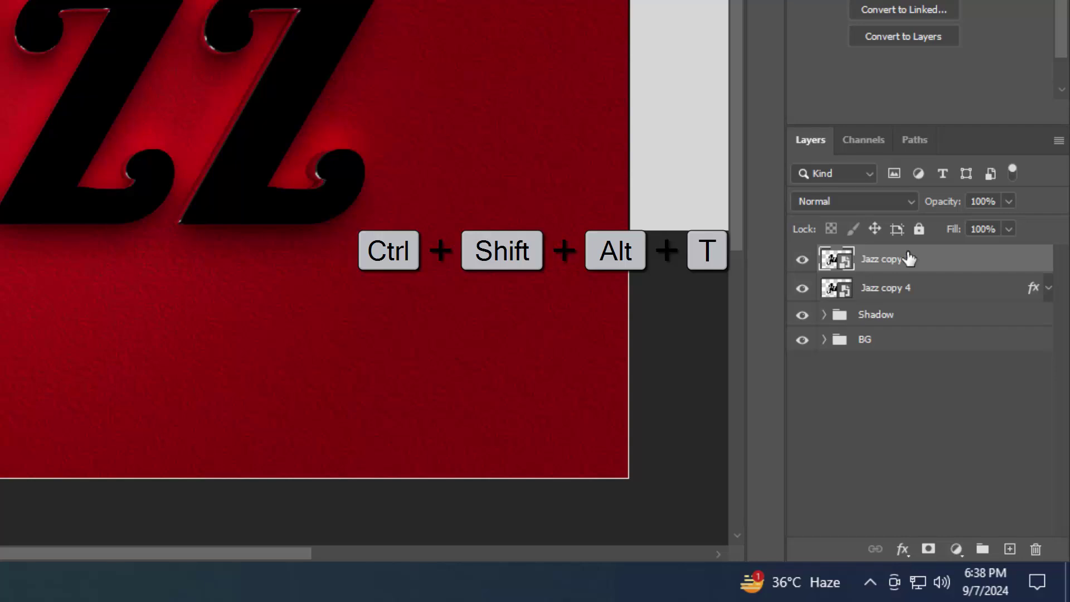
pyautogui.hotkey('ctrl', 'shift', 'alt', 't')
pyautogui.hotkey('ctrl', 'shift', 'alt', 't')
pyautogui.hotkey('ctrl', 'shift', 'alt', 't')
pyautogui.hotkey('ctrl', 'shift', 'alt', 't')
pyautogui.hotkey('ctrl', 'shift', 'alt', 't')
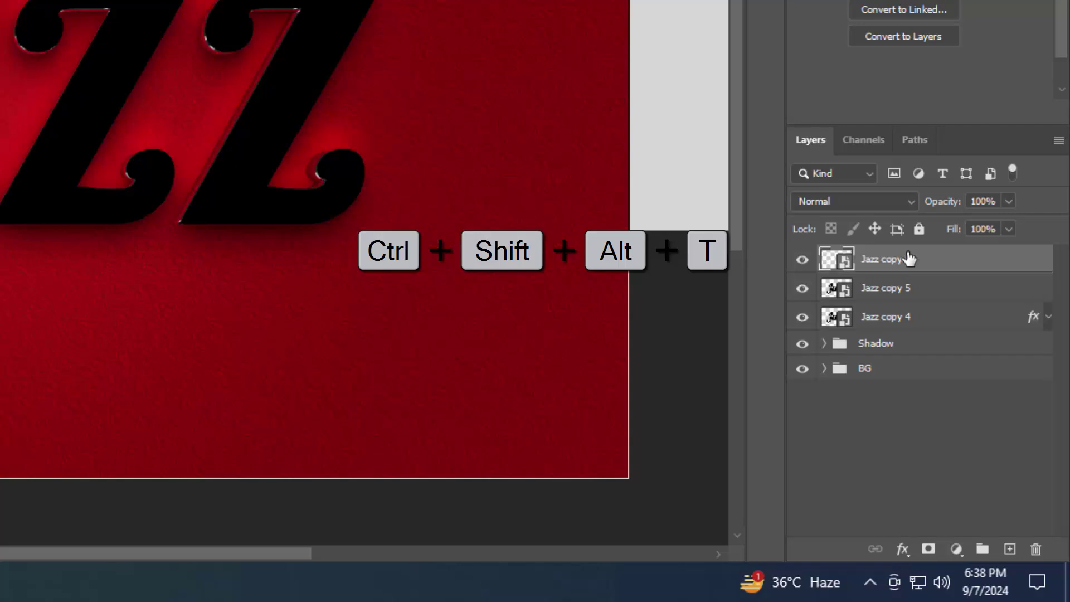
pyautogui.hotkey('ctrl', 'shift', 'alt', 't')
pyautogui.hotkey('ctrl', 'shift', 'alt', 't')
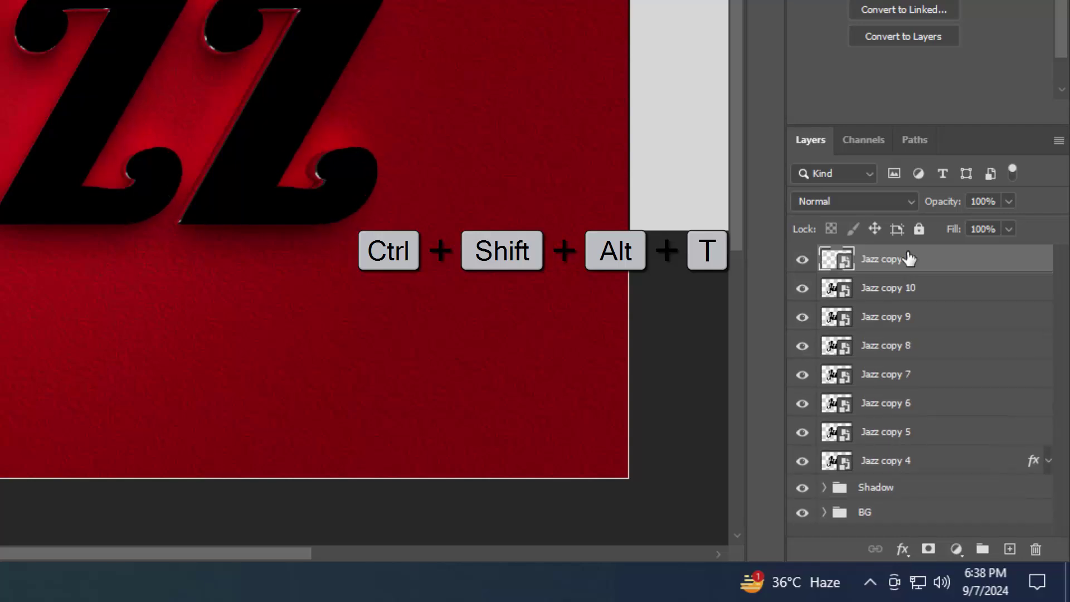
pyautogui.hotkey('ctrl', 'shift', 'alt', 't')
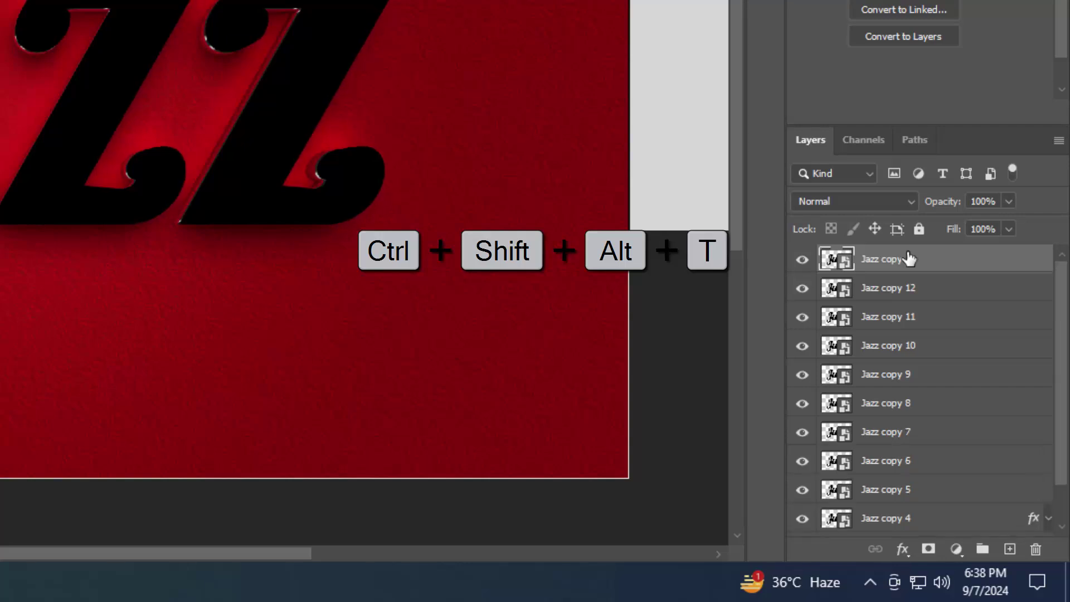
pyautogui.hotkey('ctrl', 'shift', 'alt', 't')
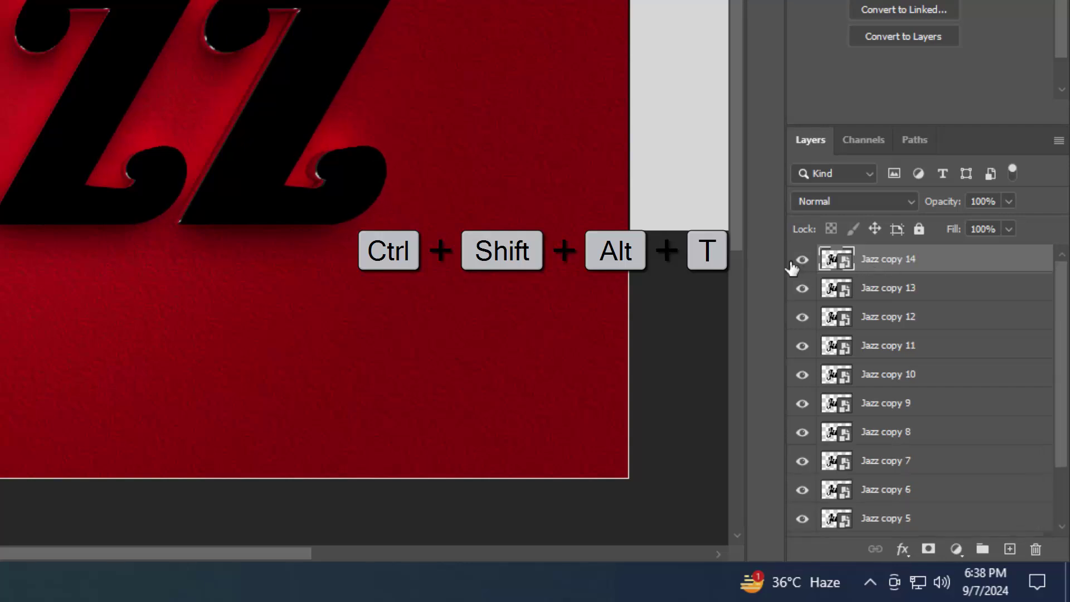
# Step: Hide all the layers from Jazz copy 14 down to Jazz copy 6
pyautogui.moveTo(802, 259); pyautogui.dragTo(805, 469)
pyautogui.click(870, 461)
pyautogui.scroll(-2, 901, 418)
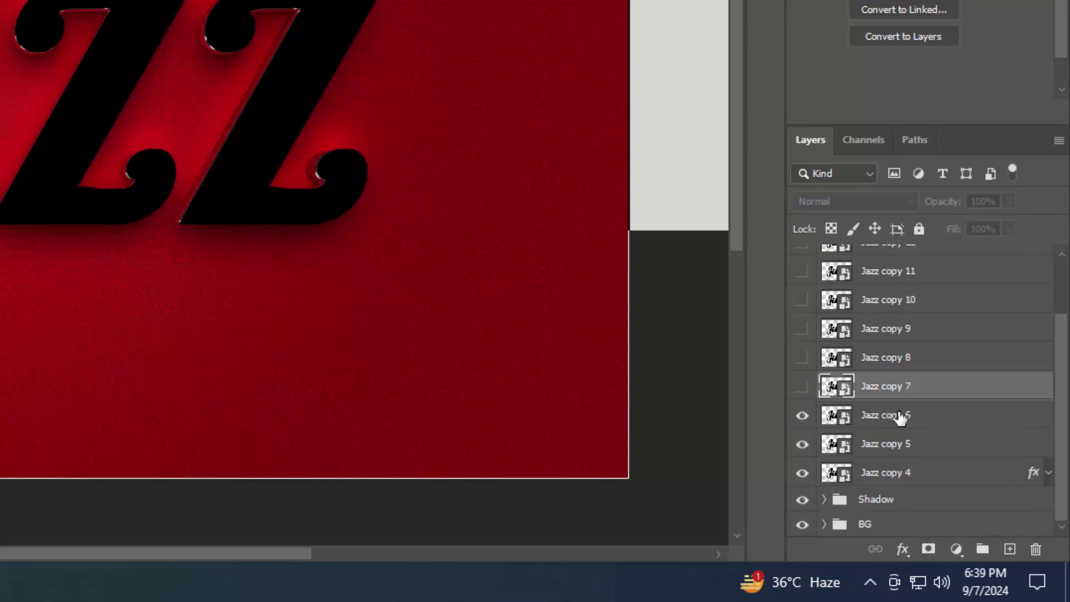
pyautogui.click(803, 416)
# Step: Set the fill opacity of the Jazz copy 5 layer to 0% in its blending options
pyautogui.click(945, 454)
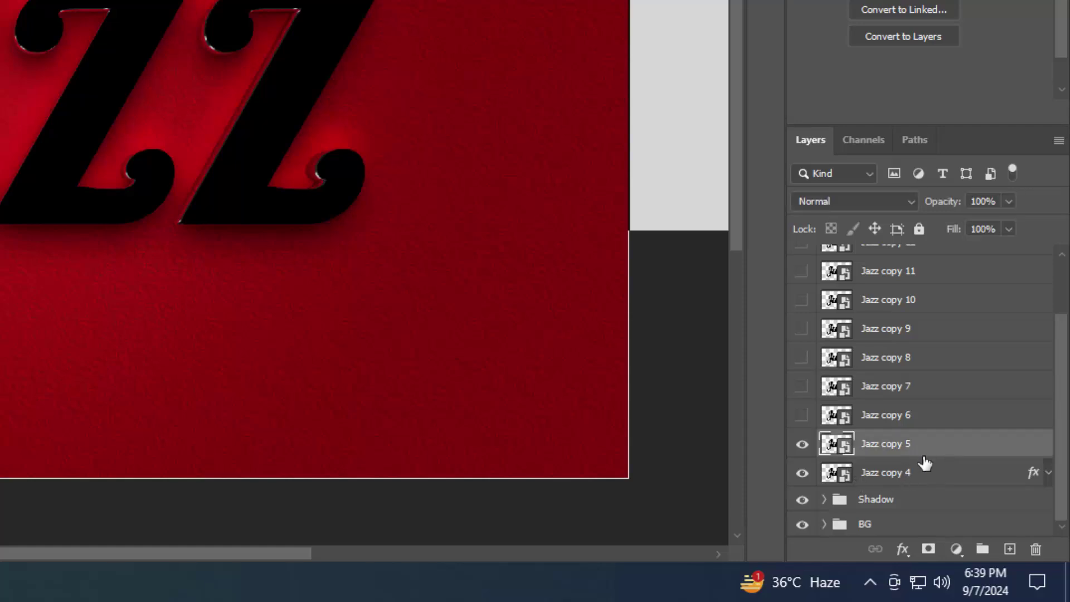
pyautogui.click(903, 551)
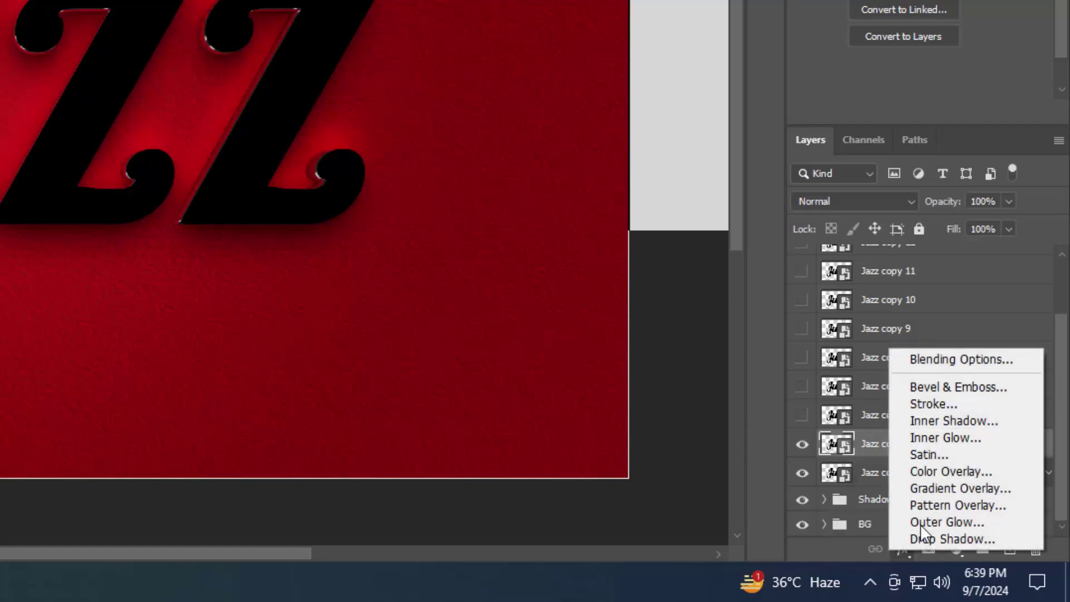
pyautogui.click(937, 365)
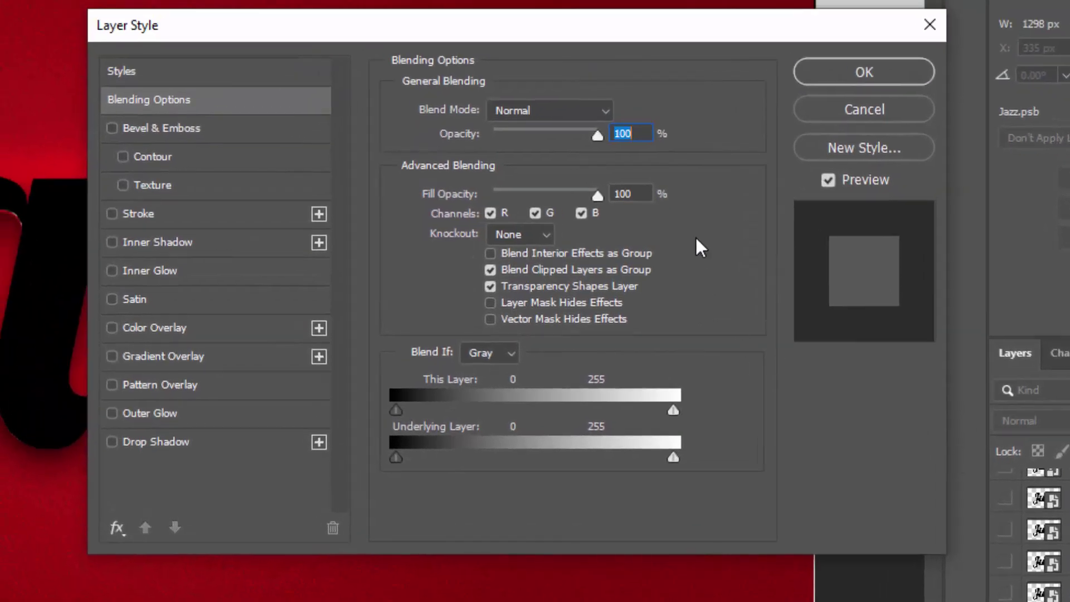
pyautogui.press('Tab')
pyautogui.write('0')
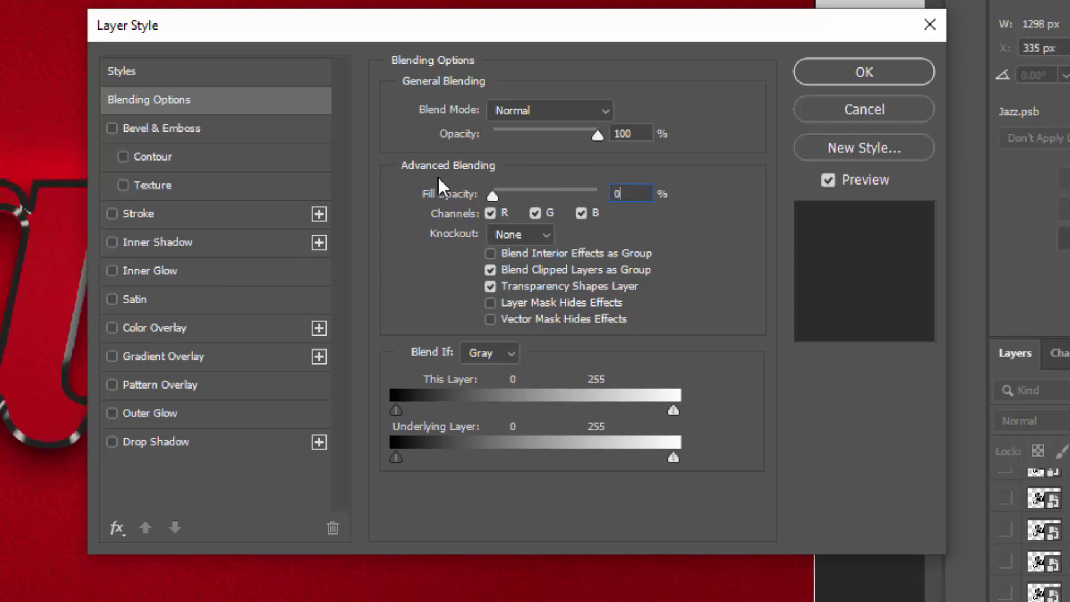
# Step: Add Bevel & Emboss to Jazz copy 5 with style Stroke Emboss, depth 1000%, direction Down and size 21 px, plus Contour at 50% range
pyautogui.click(182, 129)
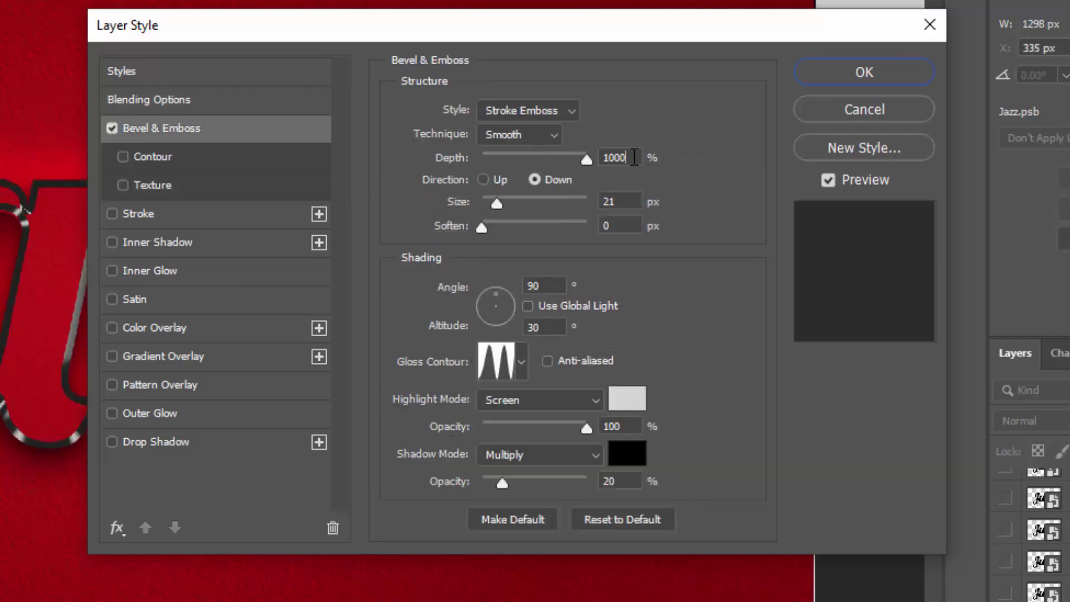
pyautogui.click(618, 158)
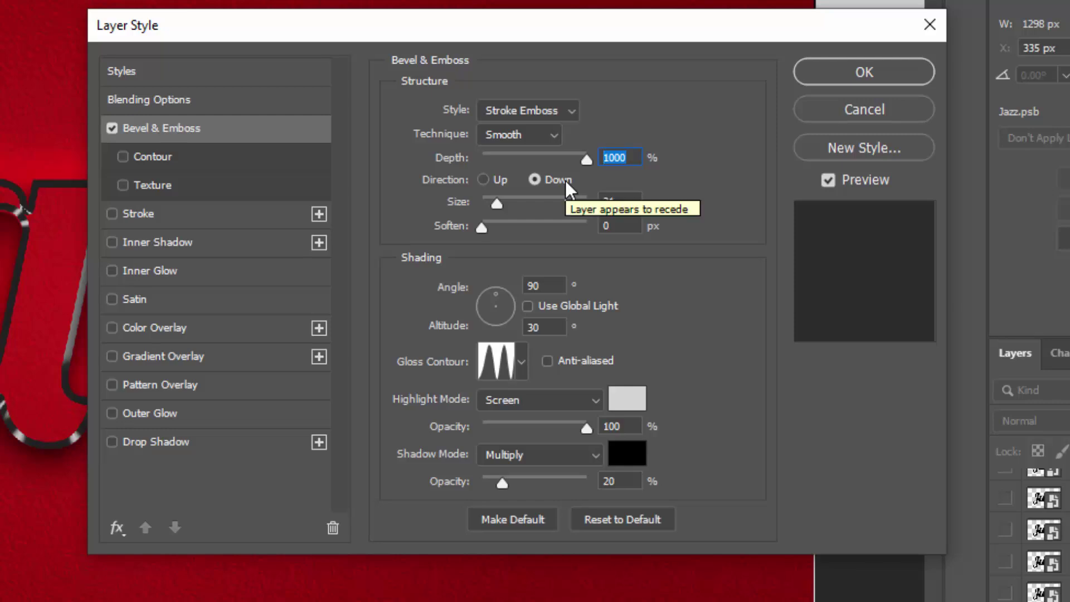
pyautogui.click(628, 203)
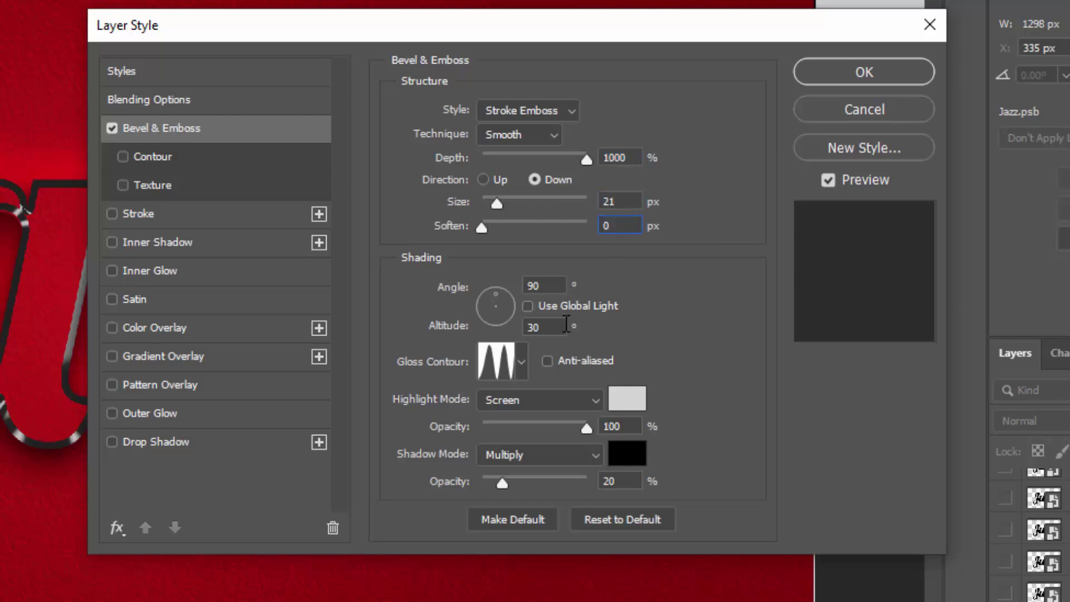
pyautogui.click(626, 427)
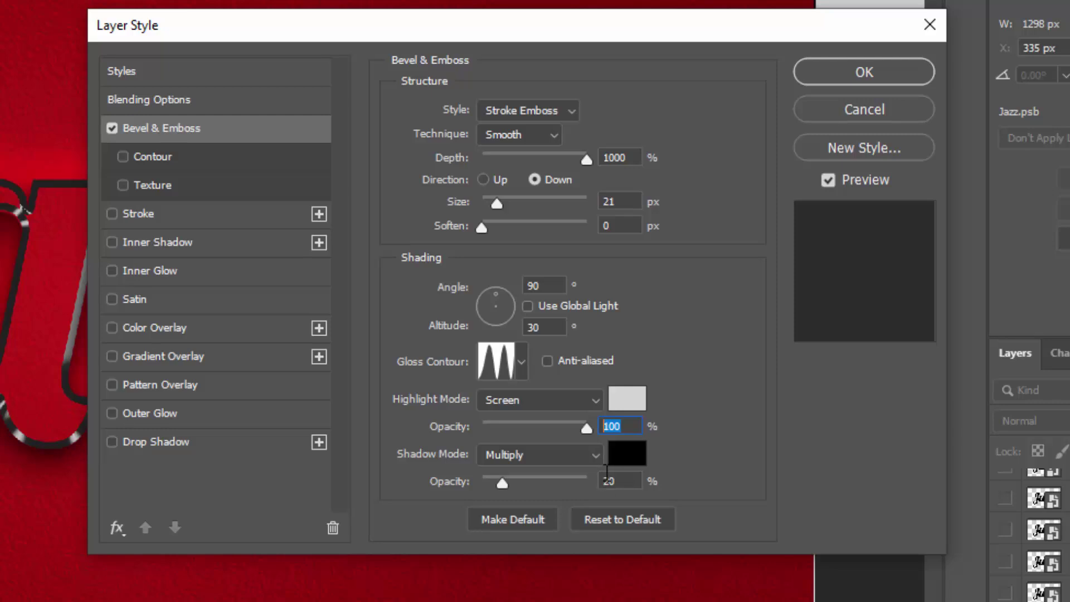
pyautogui.click(620, 482)
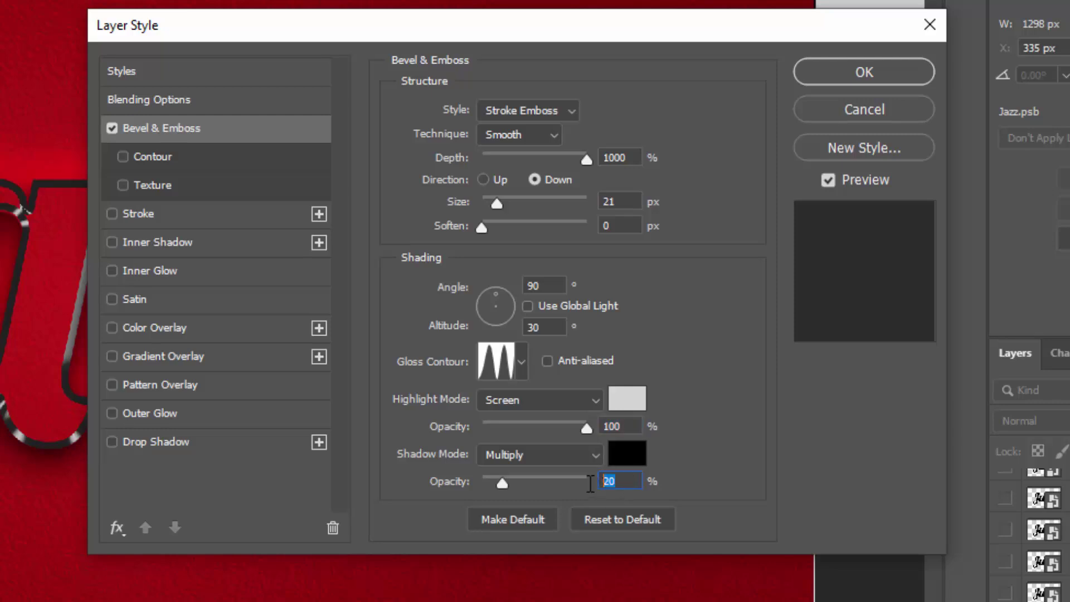
pyautogui.click(178, 158)
pyautogui.click(585, 150)
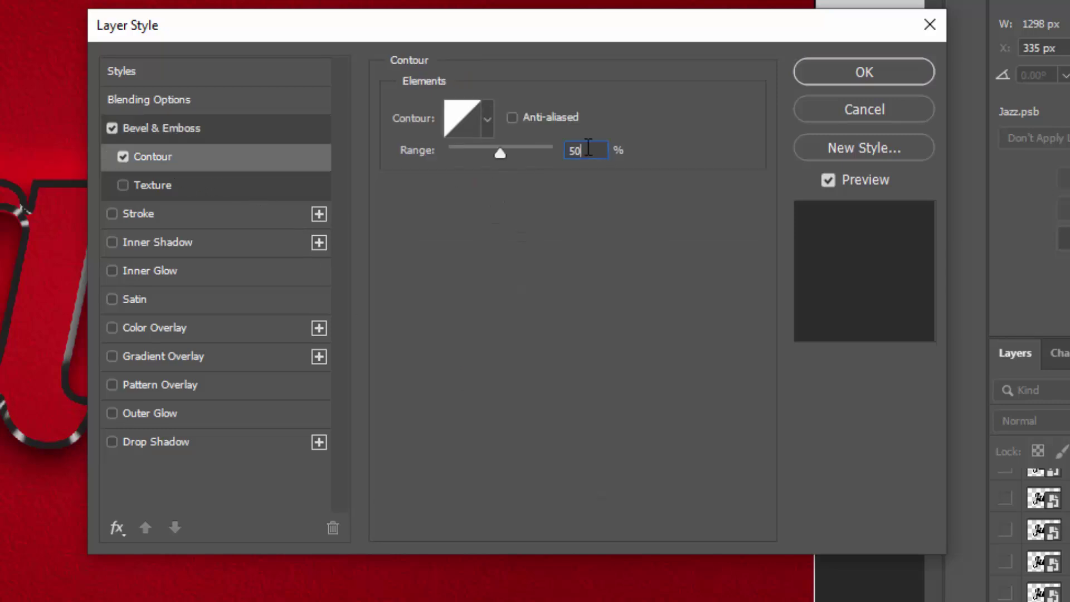
# Step: Add an inside Stroke to Jazz copy 5 with size 10 px, opacity 100% and colour 282828
pyautogui.click(199, 214)
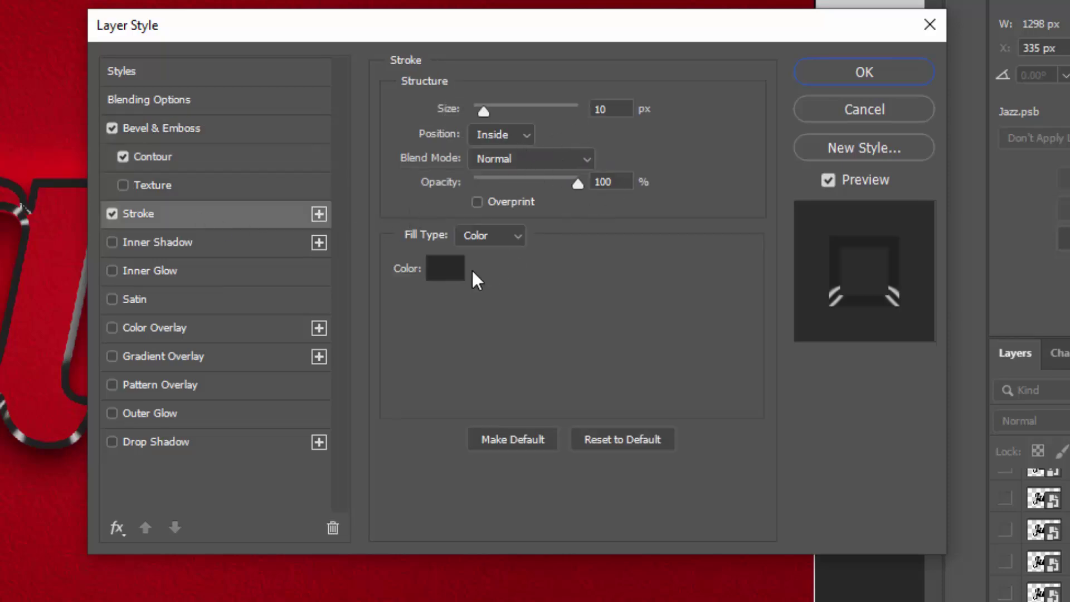
pyautogui.click(449, 269)
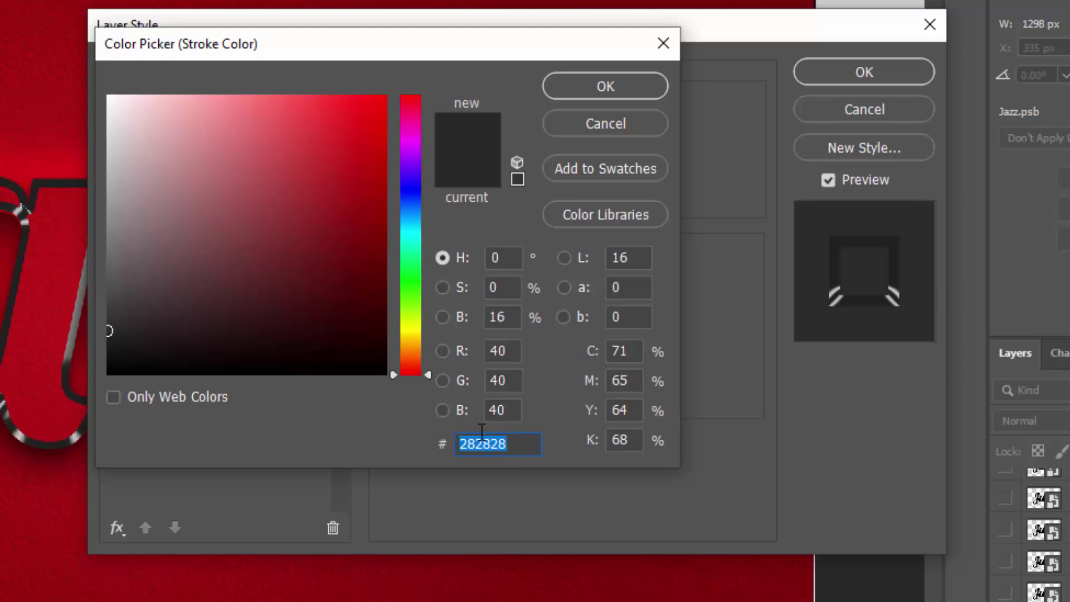
pyautogui.click(607, 96)
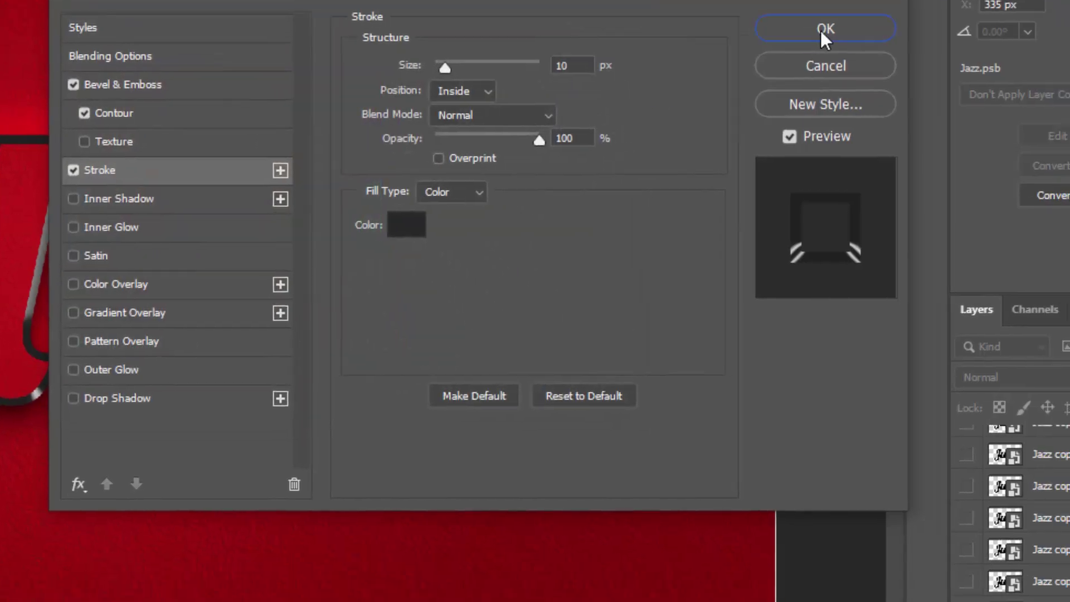
# Step: Apply the style settings to Jazz copy 5, collapse its effects list and copy its layer style
pyautogui.click(865, 72)
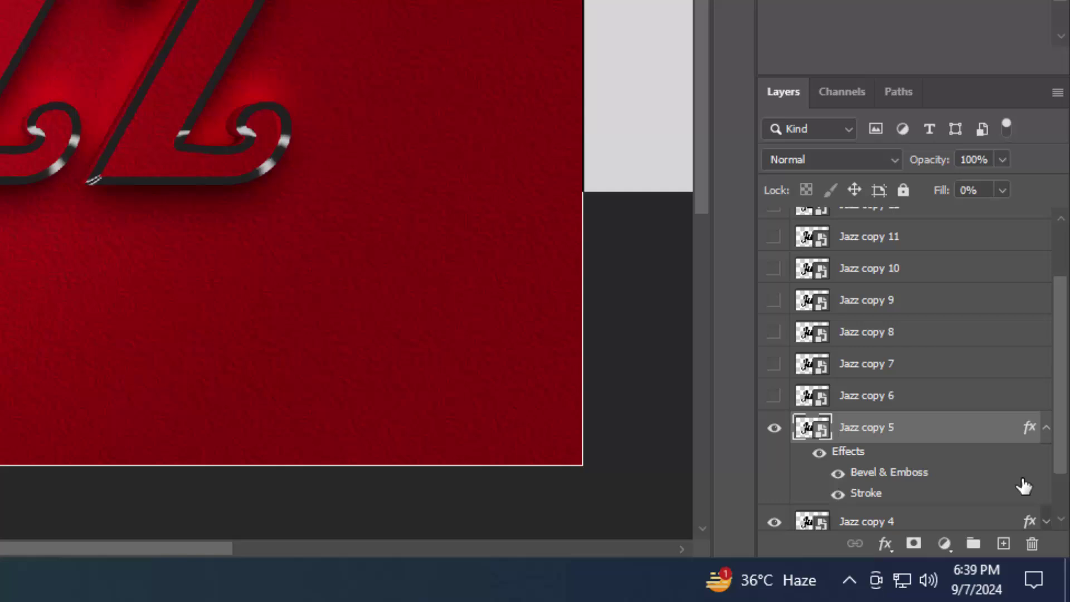
pyautogui.click(1047, 427)
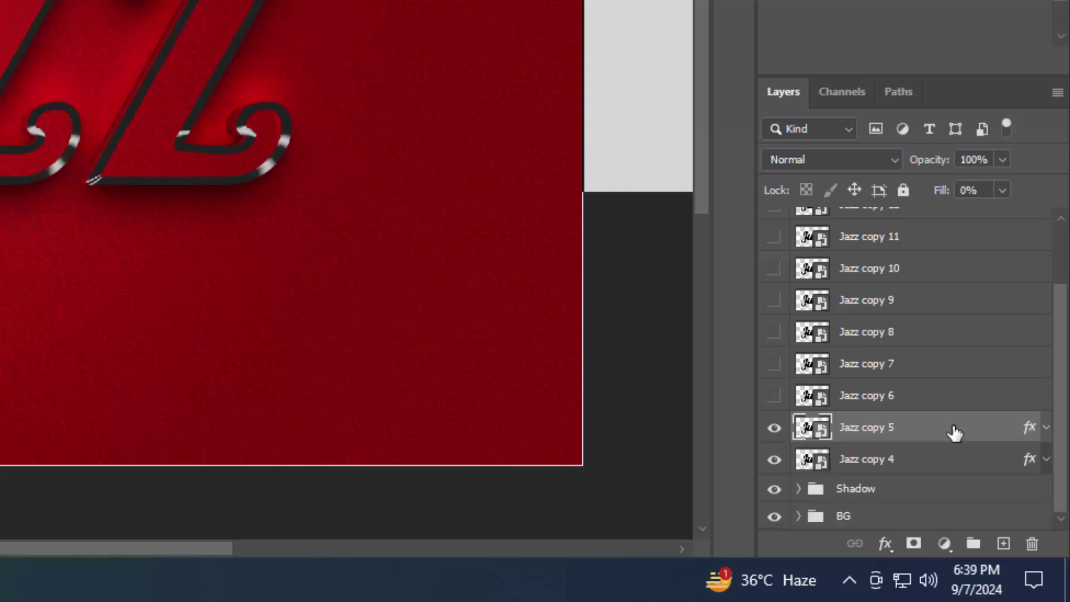
pyautogui.rightClick(953, 433)
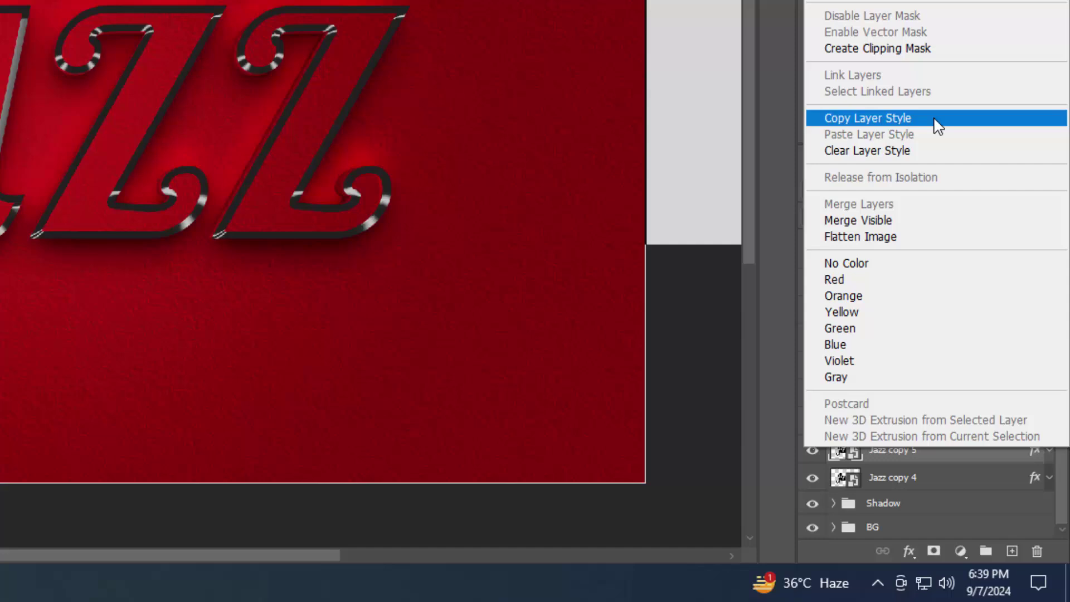
pyautogui.click(938, 126)
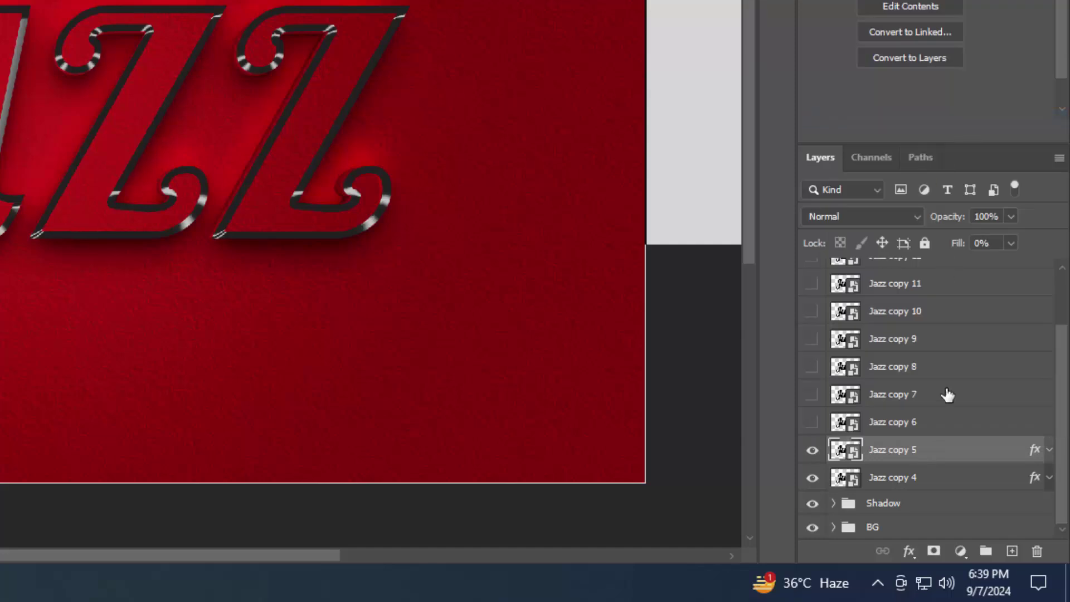
# Step: Paste the copied layer style onto the Jazz copy 6 to Jazz copy 9 layers and make all four visible
pyautogui.click(891, 425)
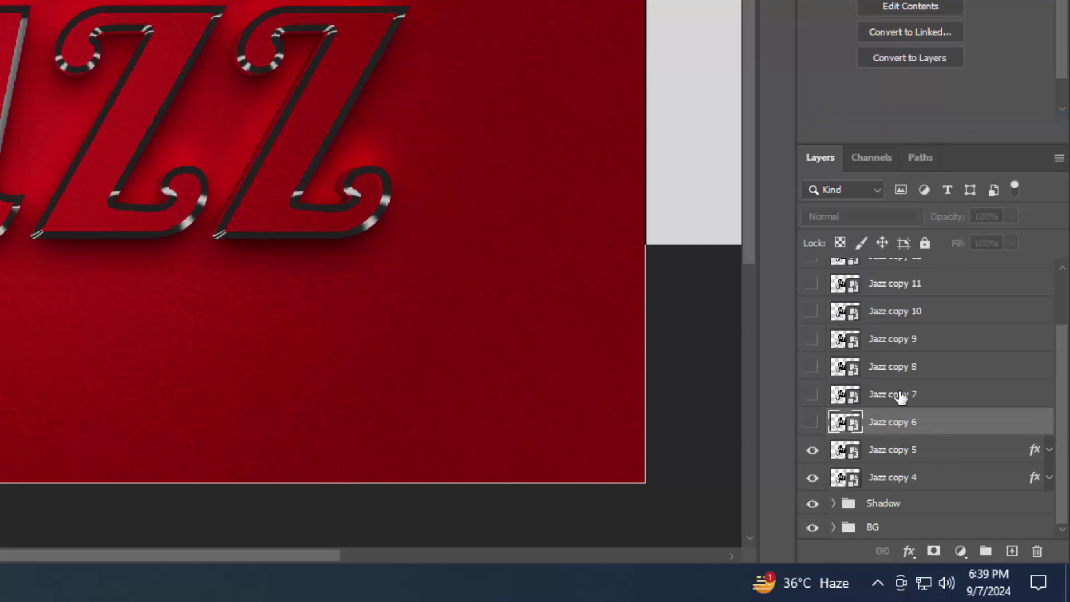
pyautogui.keyDown('shift'); pyautogui.click(900, 395); pyautogui.keyUp('shift')
pyautogui.keyDown('shift'); pyautogui.click(903, 367); pyautogui.keyUp('shift')
pyautogui.keyDown('shift'); pyautogui.click(908, 339); pyautogui.keyUp('shift')
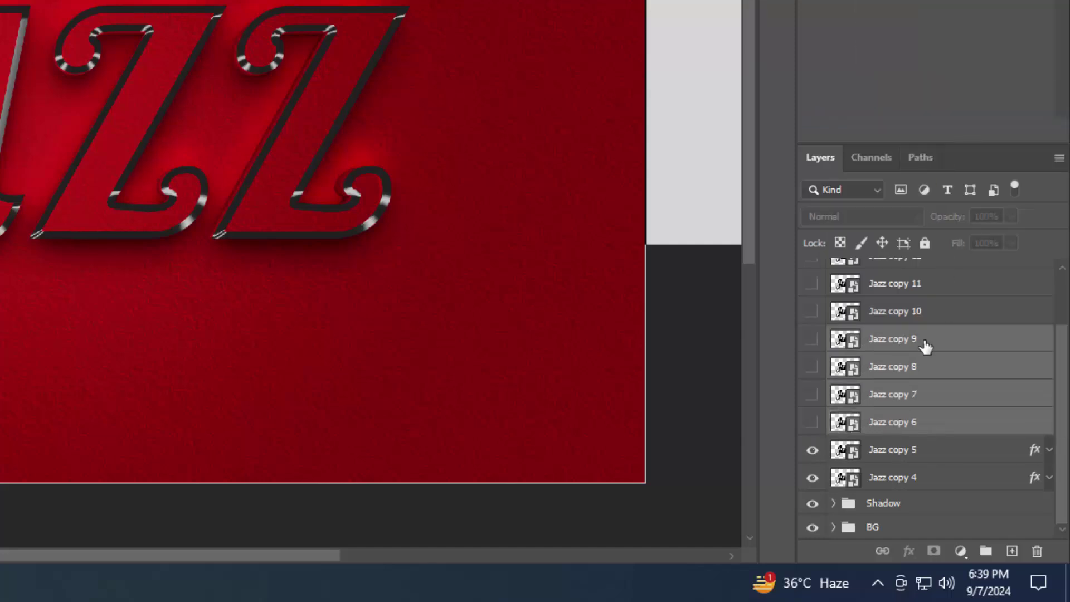
pyautogui.rightClick(947, 339)
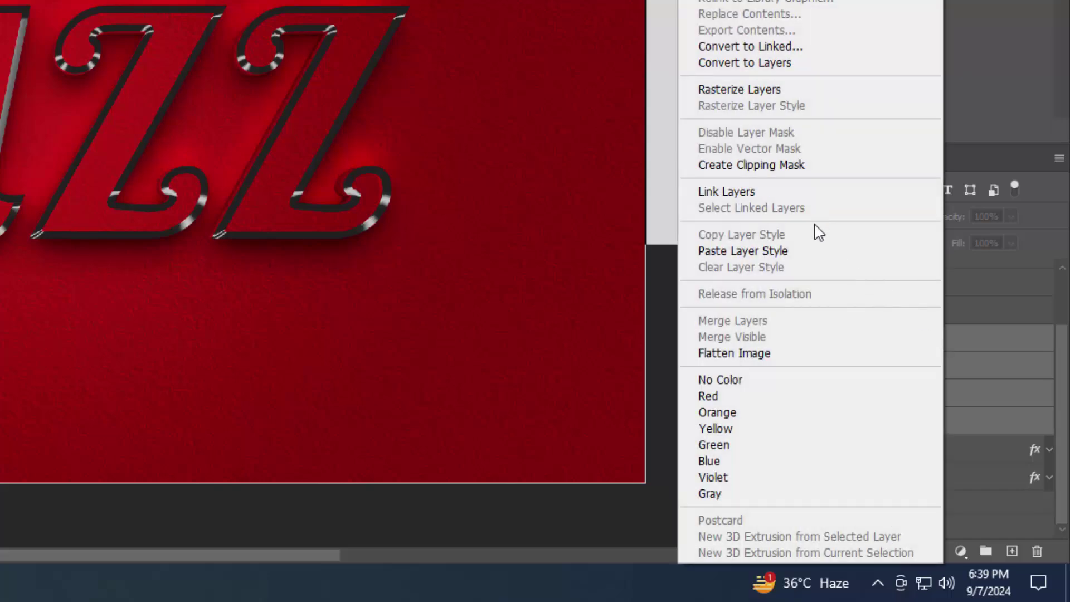
pyautogui.click(812, 251)
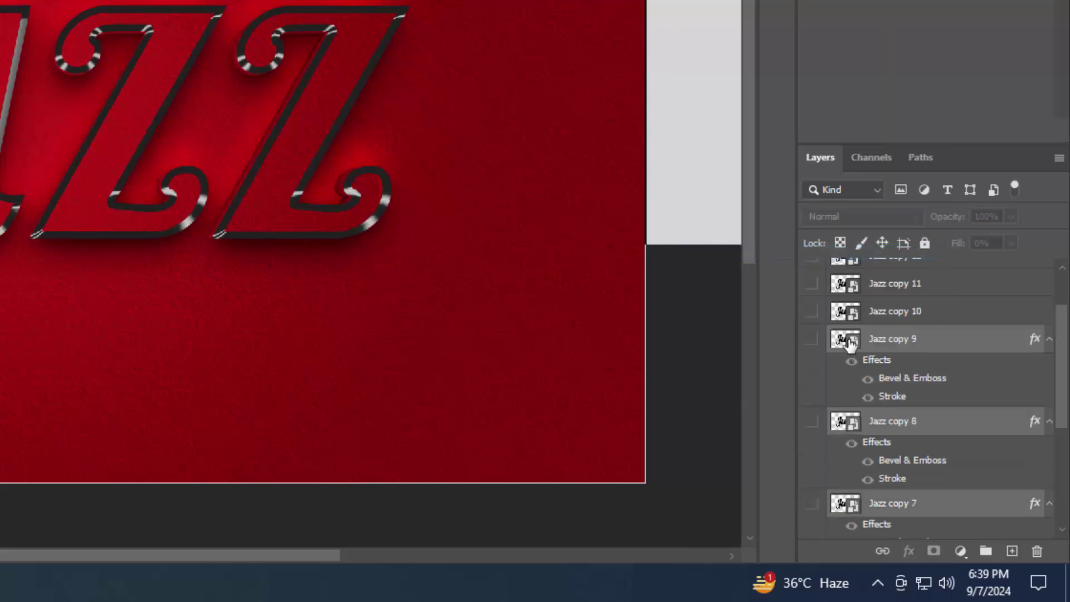
pyautogui.keyDown('alt'); pyautogui.click(1050, 341); pyautogui.keyUp('alt')
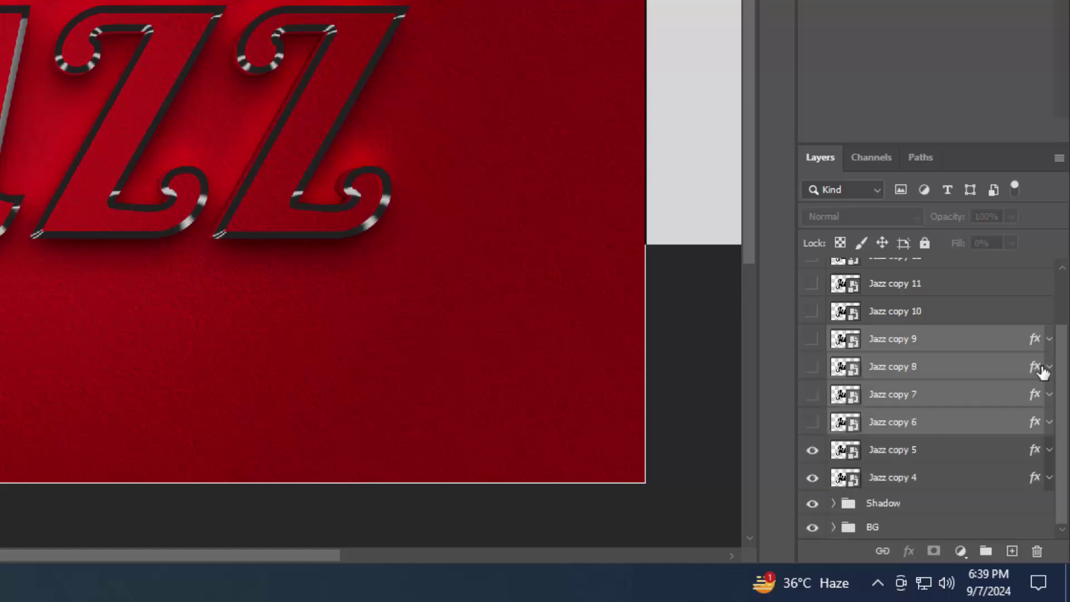
pyautogui.moveTo(813, 342); pyautogui.dragTo(813, 425)
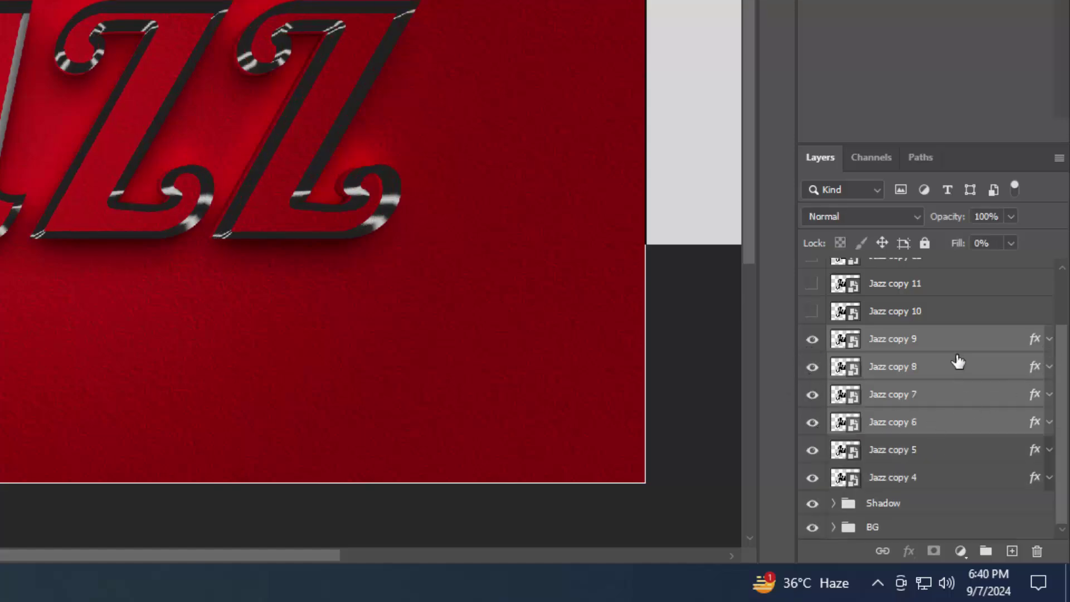
# Step: Make the Jazz copy 10 layer visible and set its fill opacity to 0% in the blending options
pyautogui.click(946, 324)
pyautogui.click(815, 316)
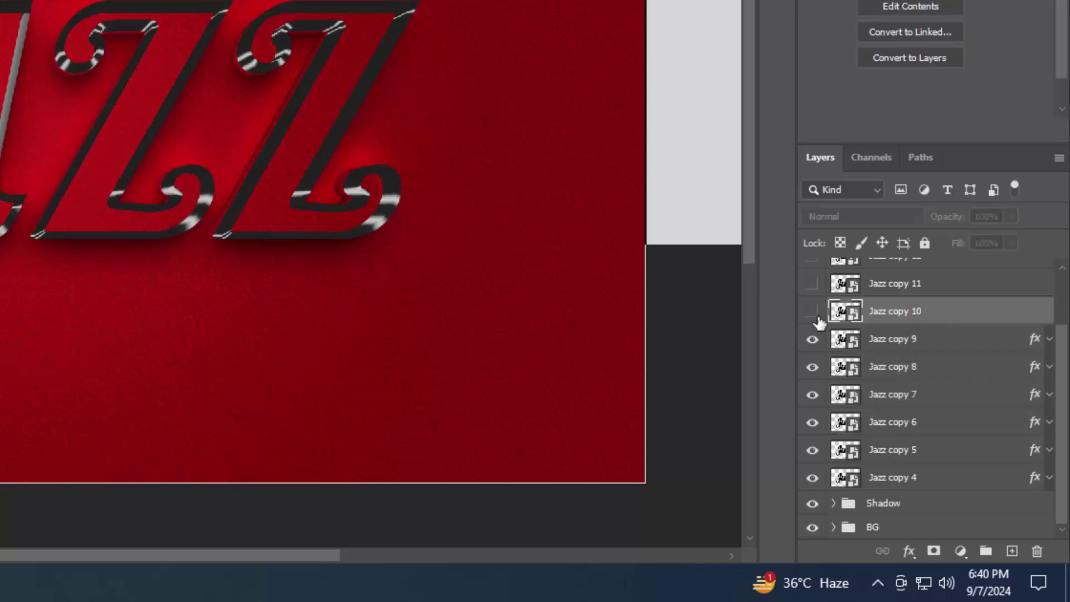
pyautogui.click(910, 551)
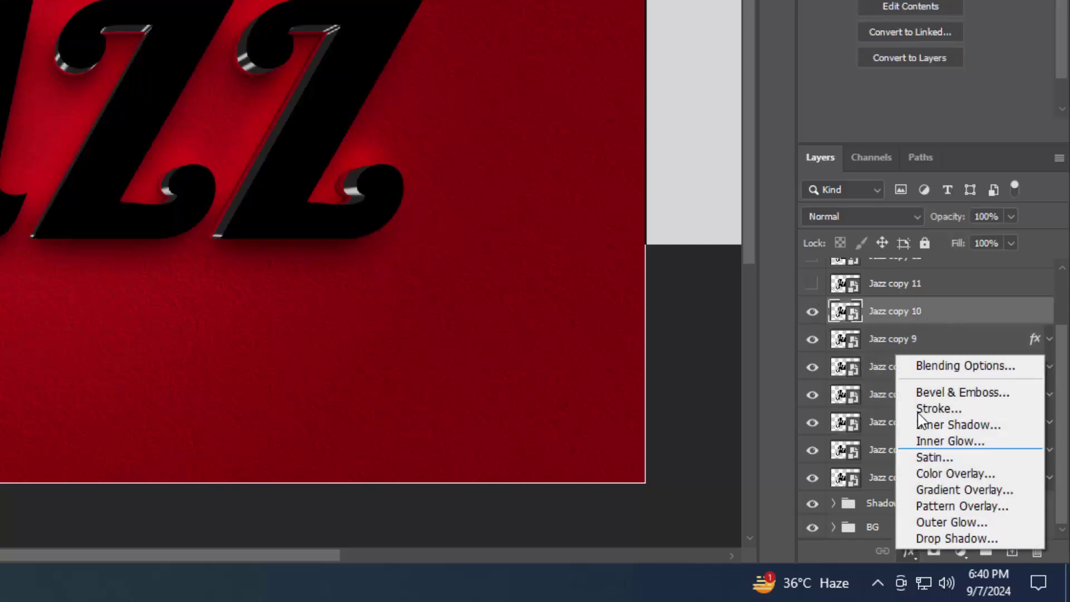
pyautogui.click(928, 366)
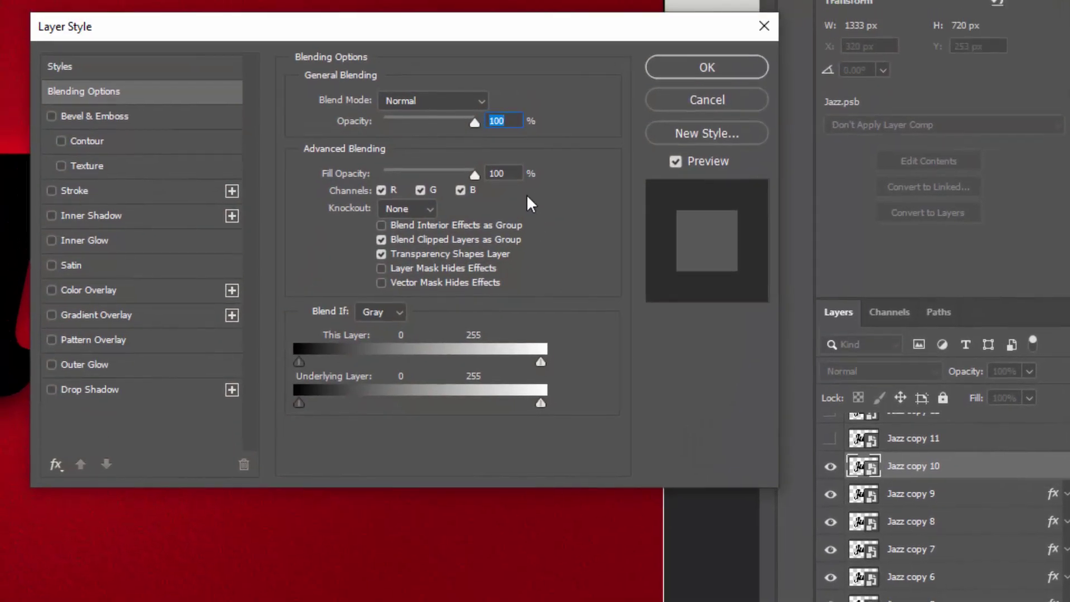
pyautogui.click(517, 174)
pyautogui.write('0')
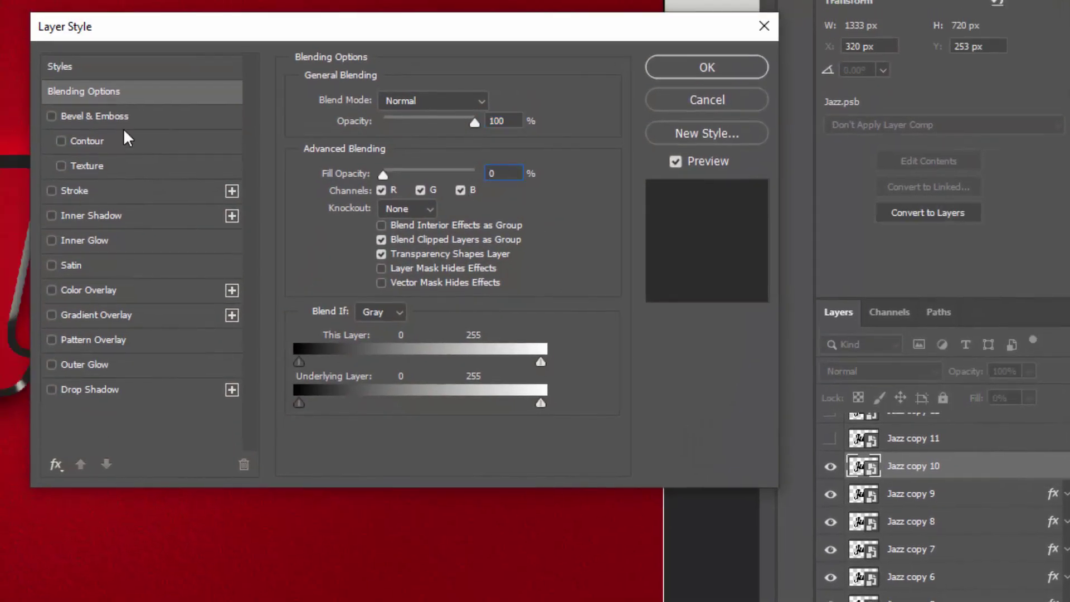
# Step: Add Bevel & Emboss to Jazz copy 10 with Stroke Emboss, depth 1000%, direction Down, size 21 px and highlight colour ffb9b9
pyautogui.click(116, 115)
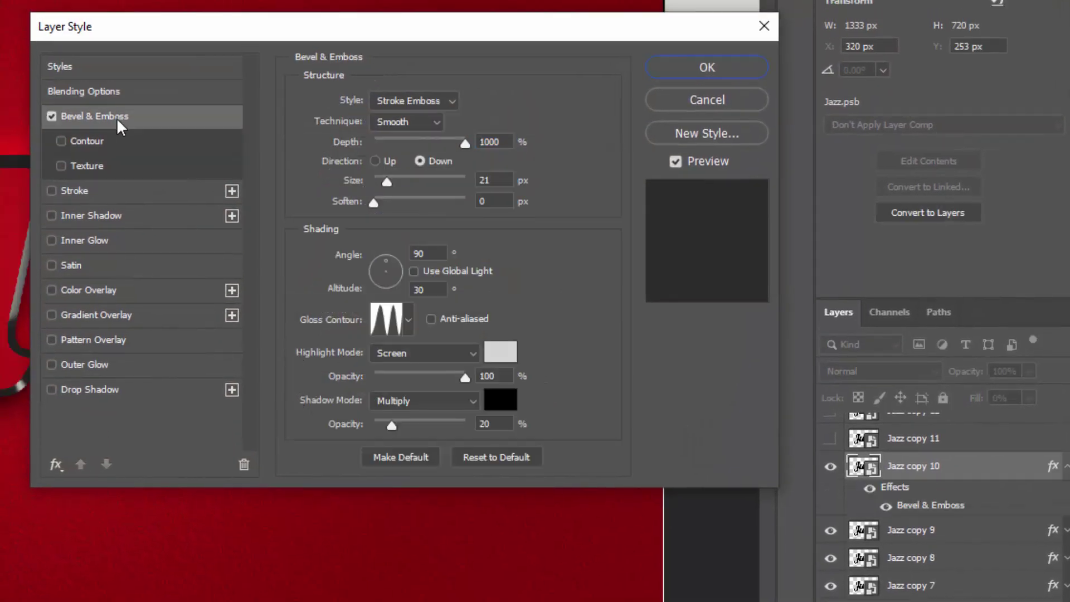
pyautogui.click(505, 141)
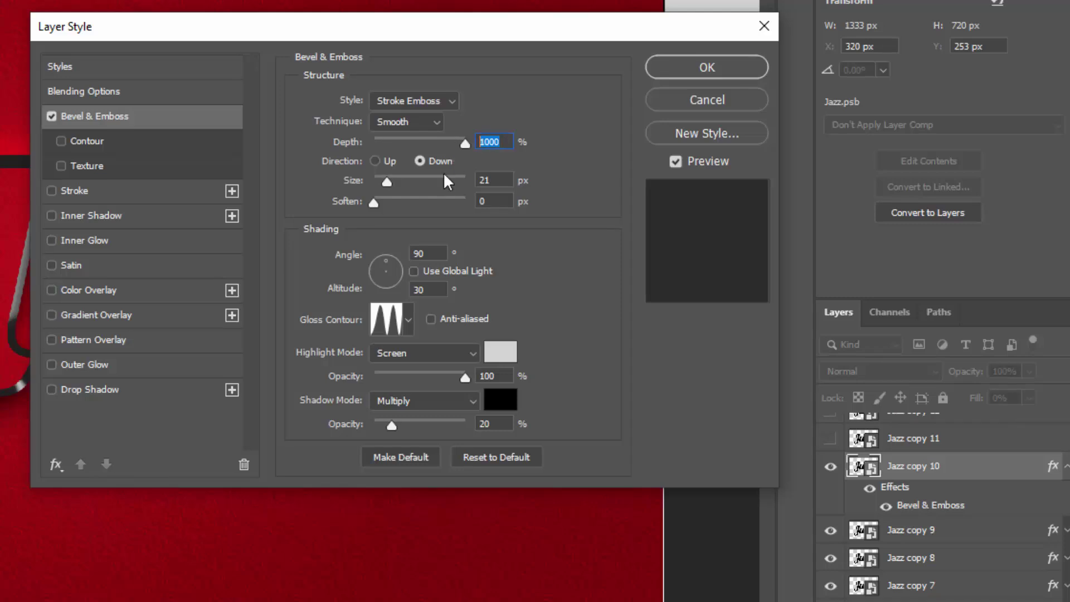
pyautogui.press('Tab')
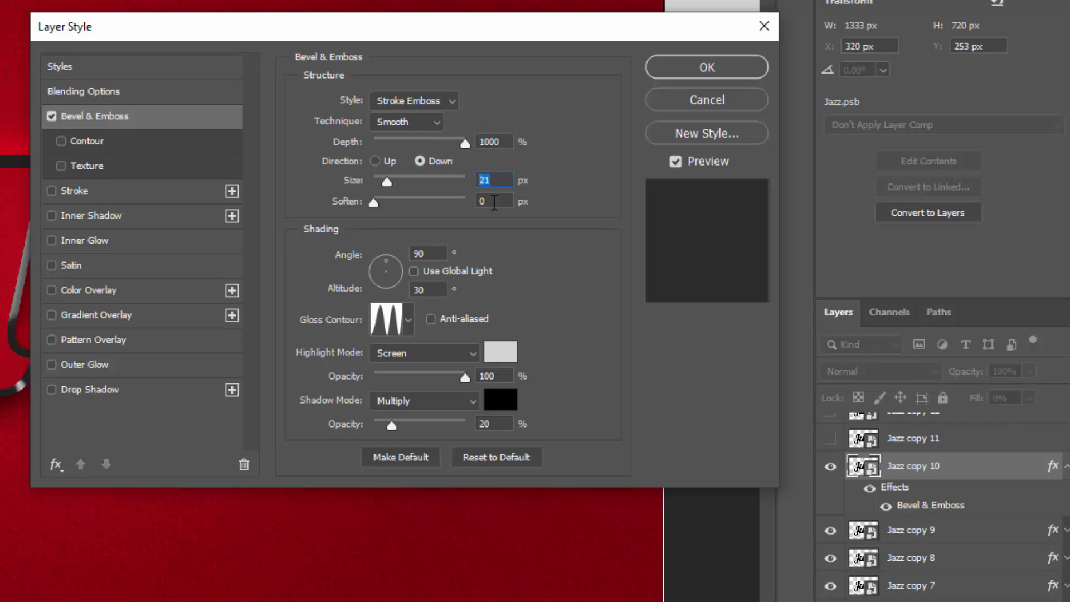
pyautogui.press('Tab')
pyautogui.press('Tab')
pyautogui.press('Tab')
pyautogui.click(487, 355)
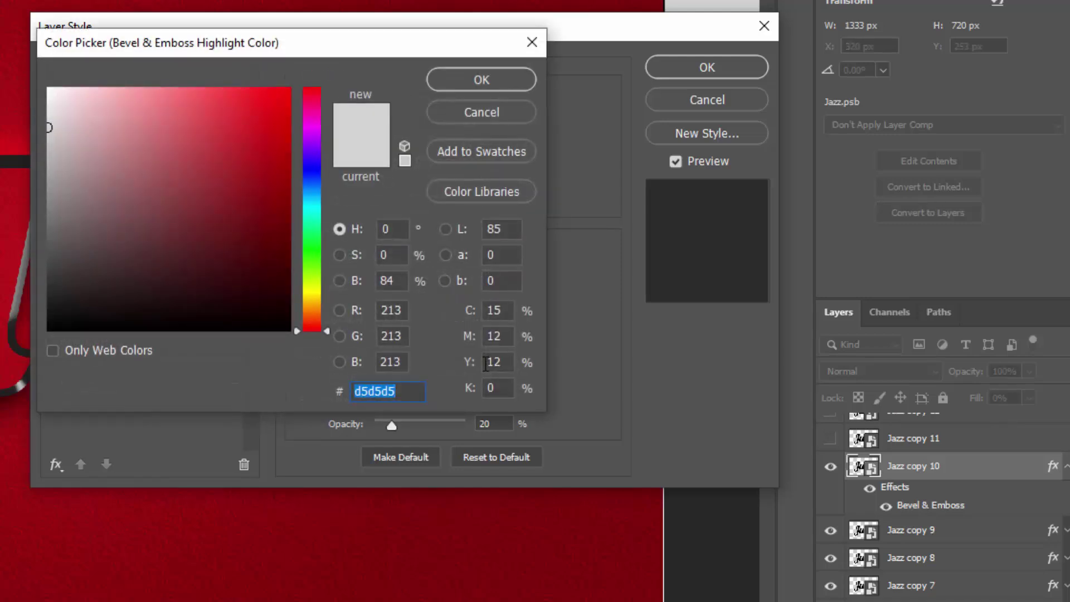
pyautogui.write('ffb9b9')
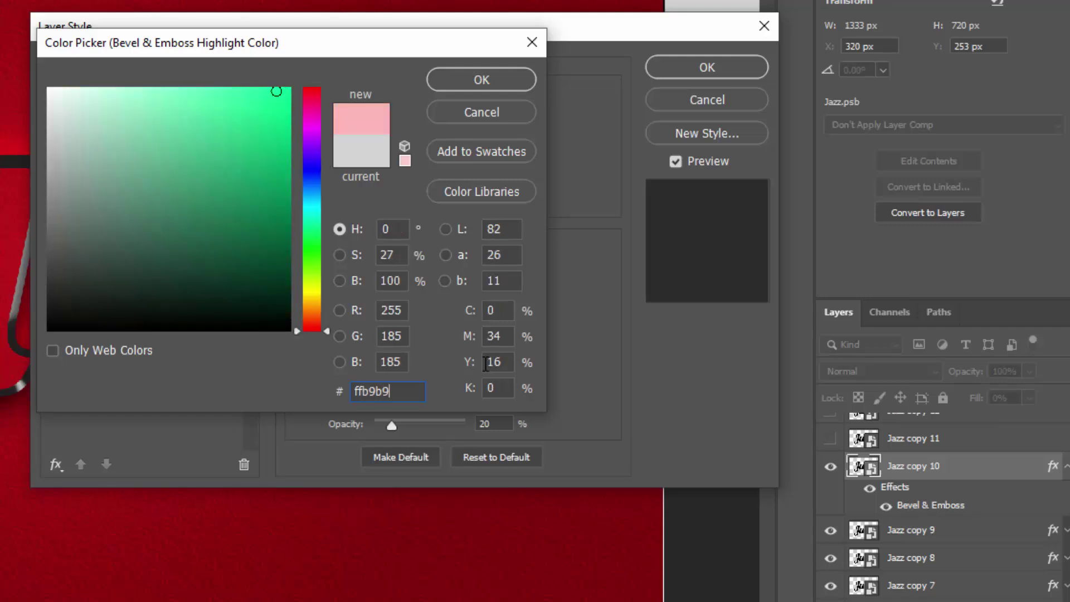
pyautogui.click(481, 86)
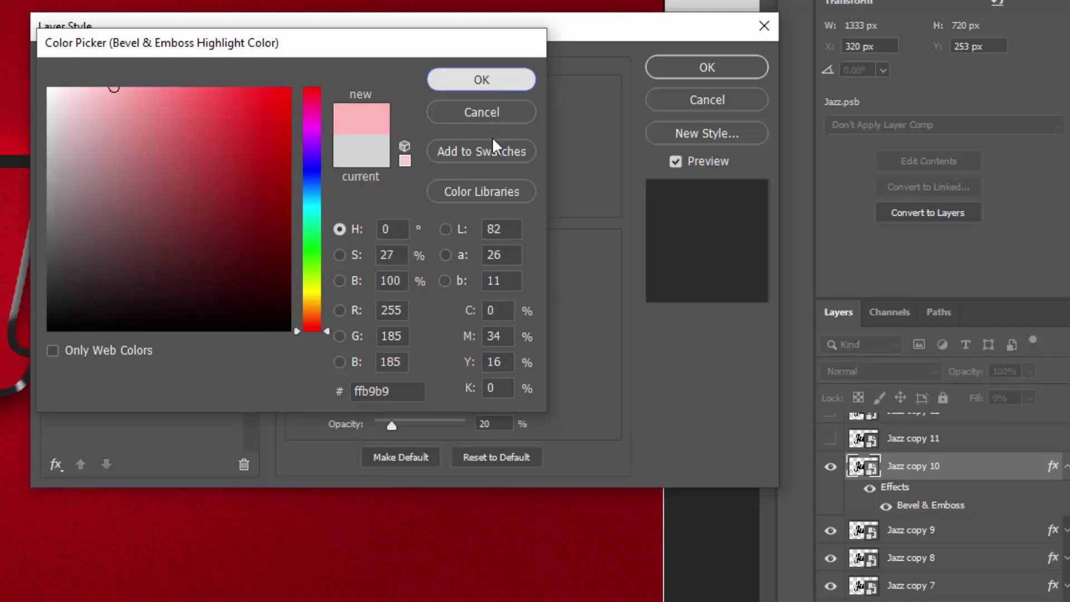
# Step: Use 100% highlight opacity and a 000000 Multiply shadow at 20% for the bevel, and enable Contour at 50% range
pyautogui.moveTo(500, 377); pyautogui.dragTo(476, 374)
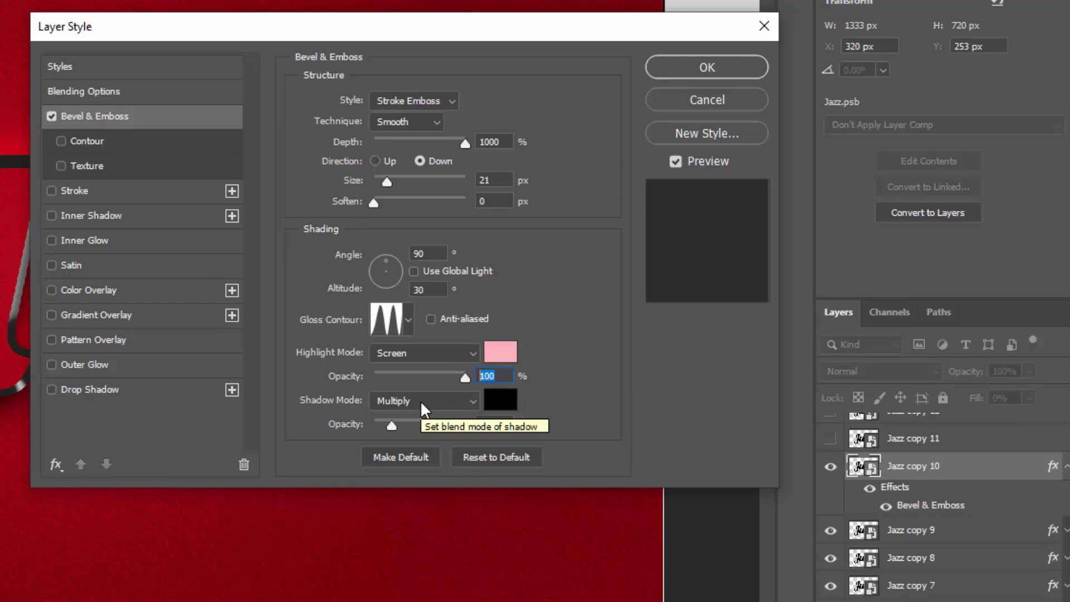
pyautogui.click(500, 400)
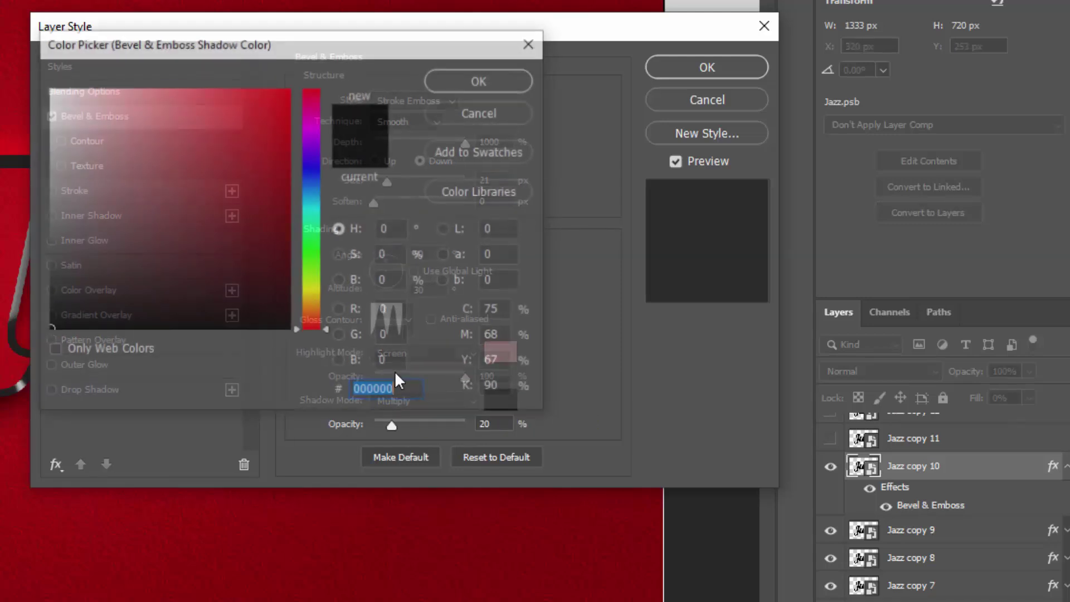
pyautogui.click(469, 74)
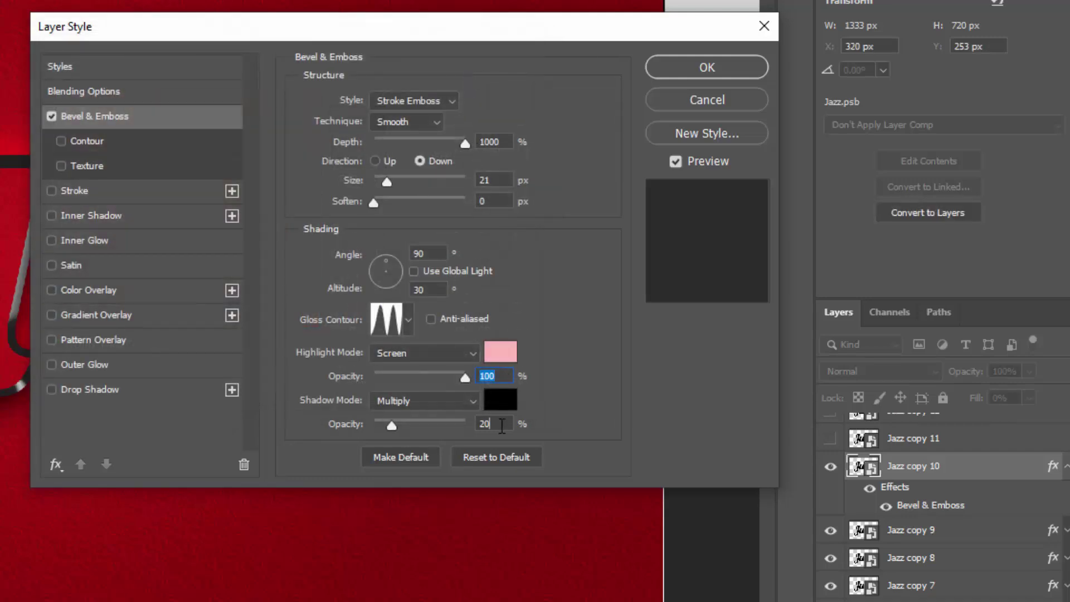
pyautogui.moveTo(501, 426); pyautogui.dragTo(471, 420)
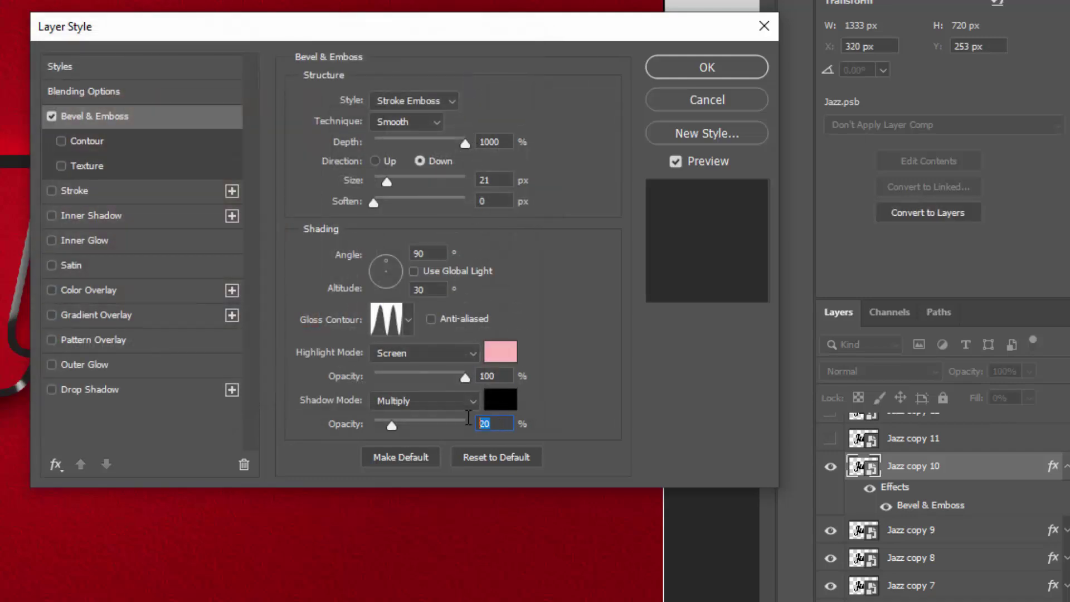
pyautogui.click(93, 141)
pyautogui.moveTo(470, 141); pyautogui.dragTo(442, 136)
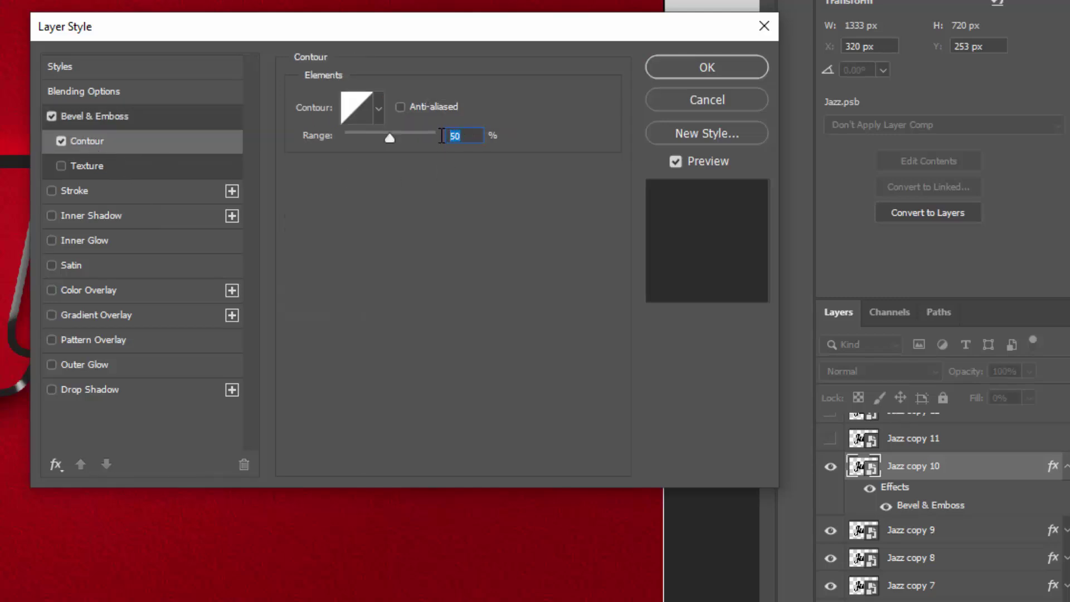
# Step: Add an inside Stroke to Jazz copy 10 with size 10 px, opacity 100% and colour cd4242, and apply the layer style
pyautogui.click(115, 191)
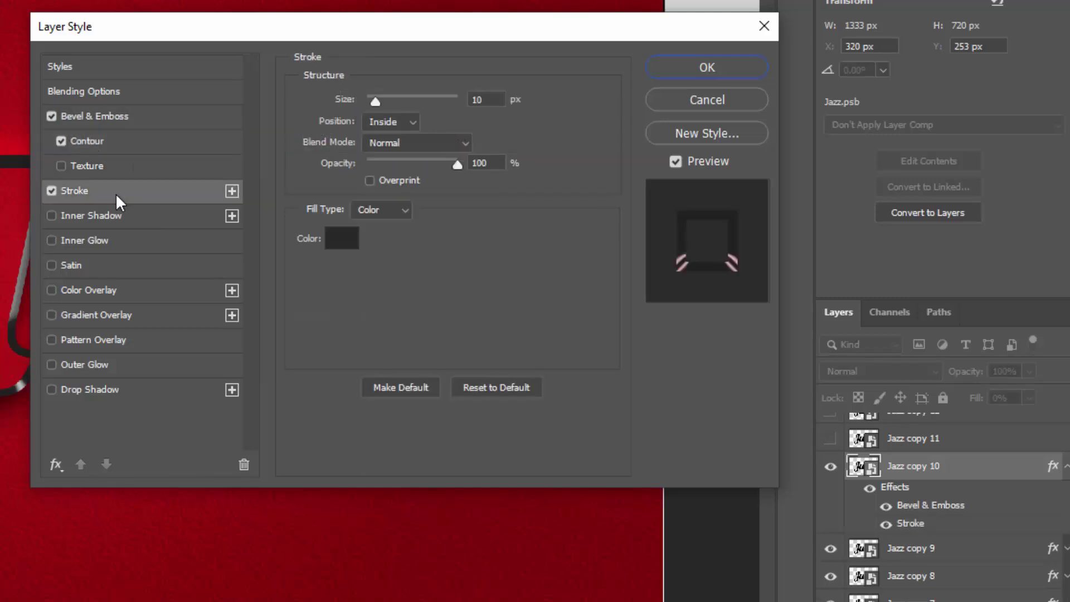
pyautogui.moveTo(494, 101); pyautogui.dragTo(458, 98)
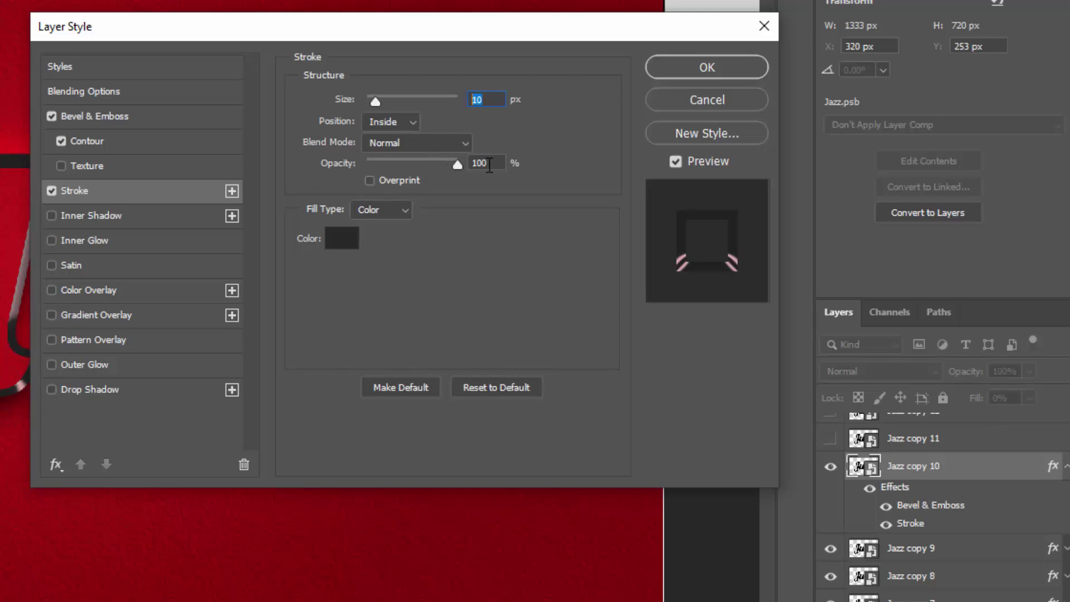
pyautogui.click(340, 246)
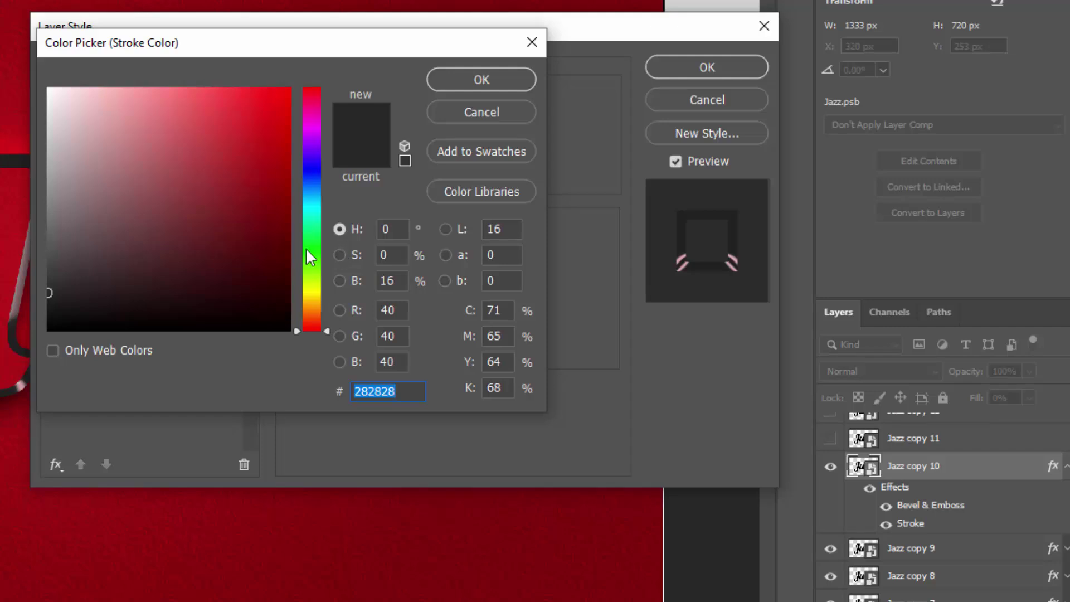
pyautogui.write('cd')
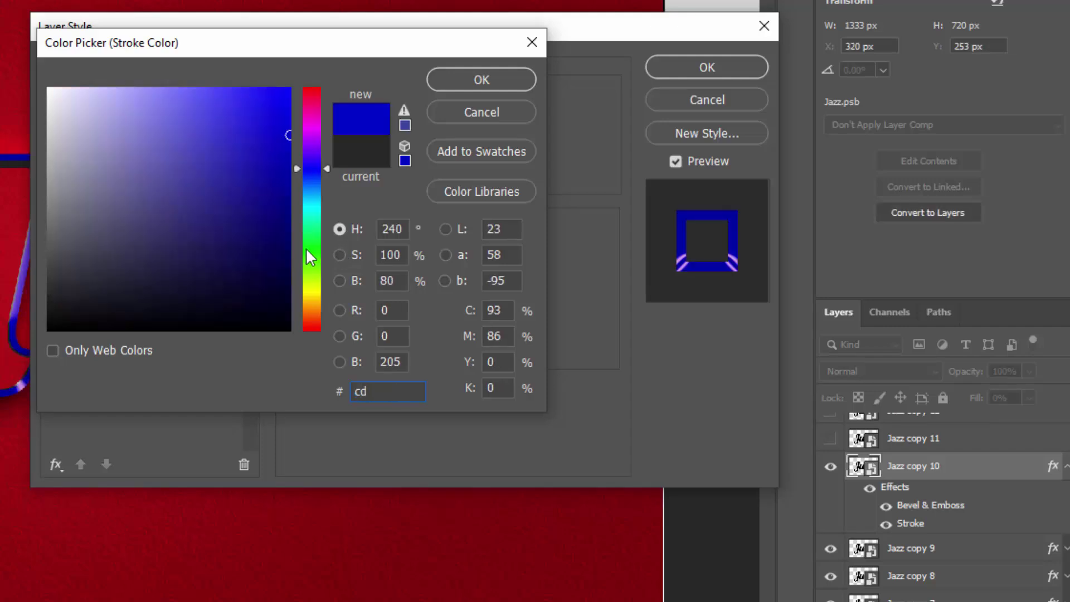
pyautogui.write('4242')
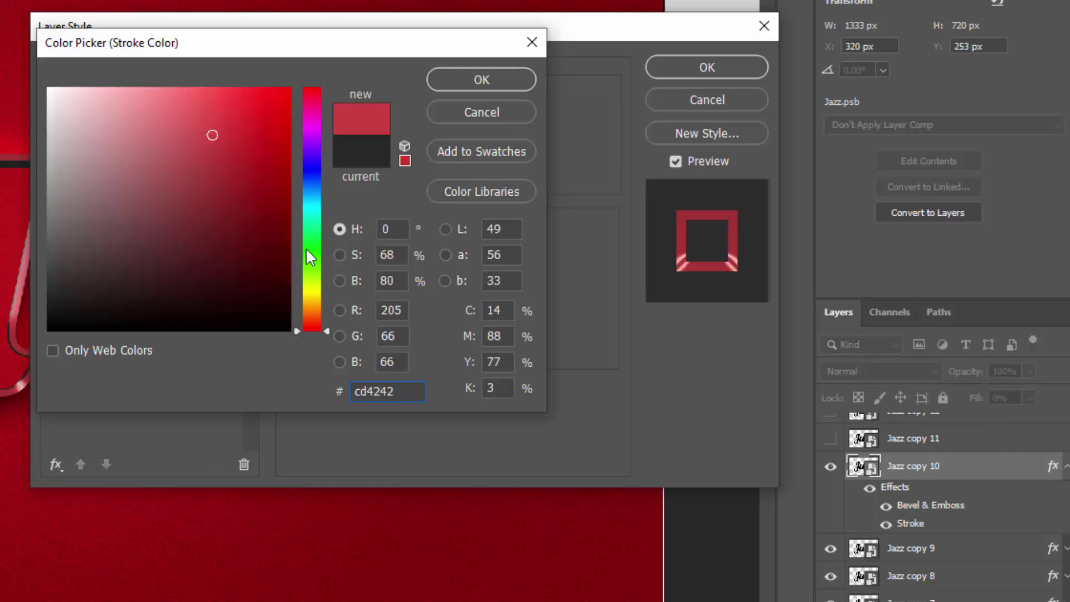
pyautogui.click(497, 79)
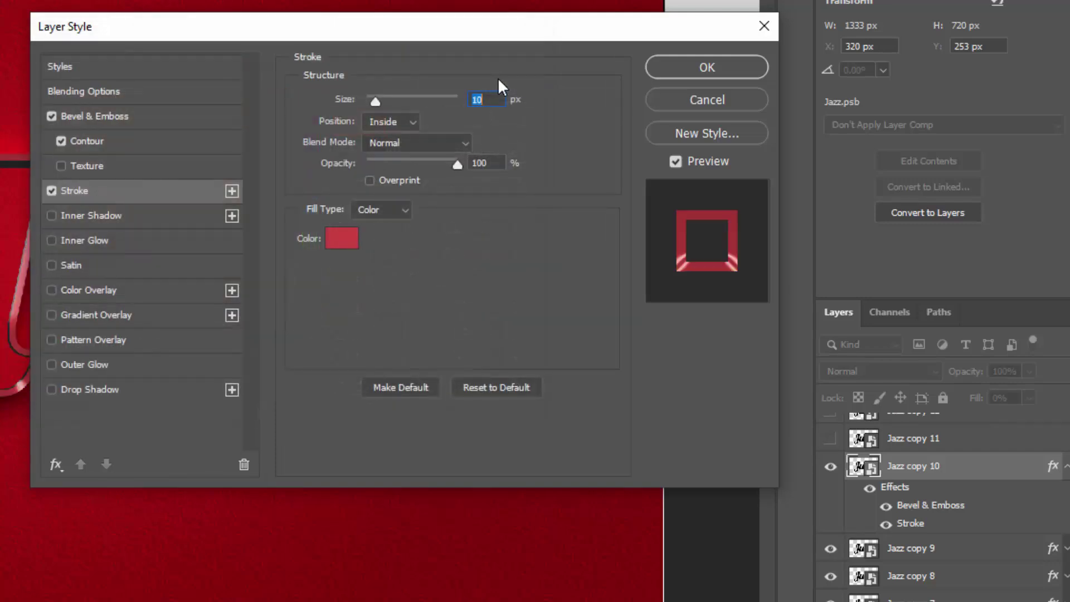
pyautogui.click(676, 75)
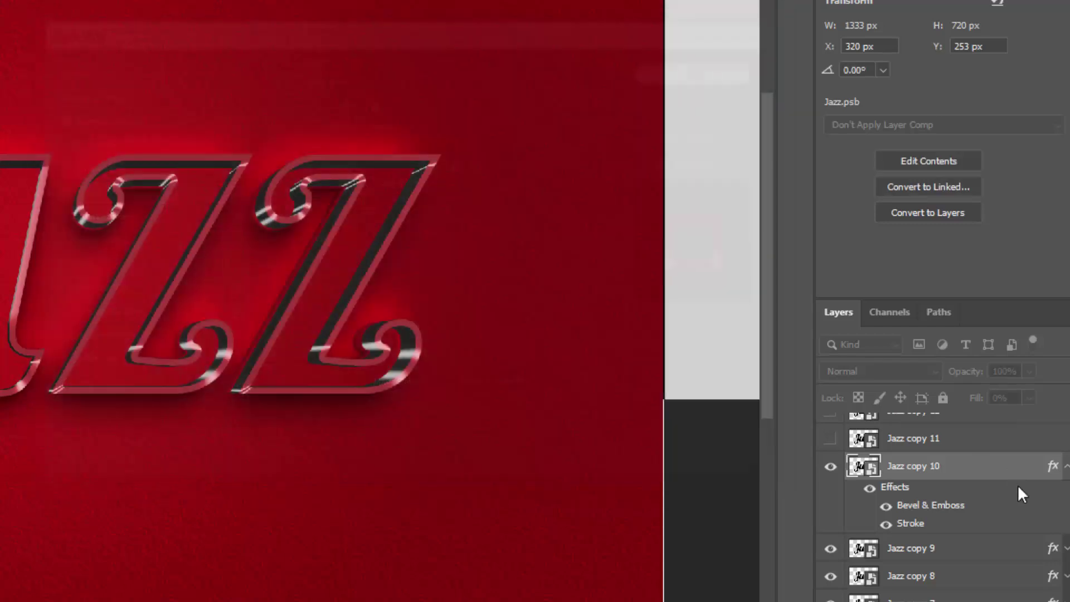
pyautogui.click(1066, 467)
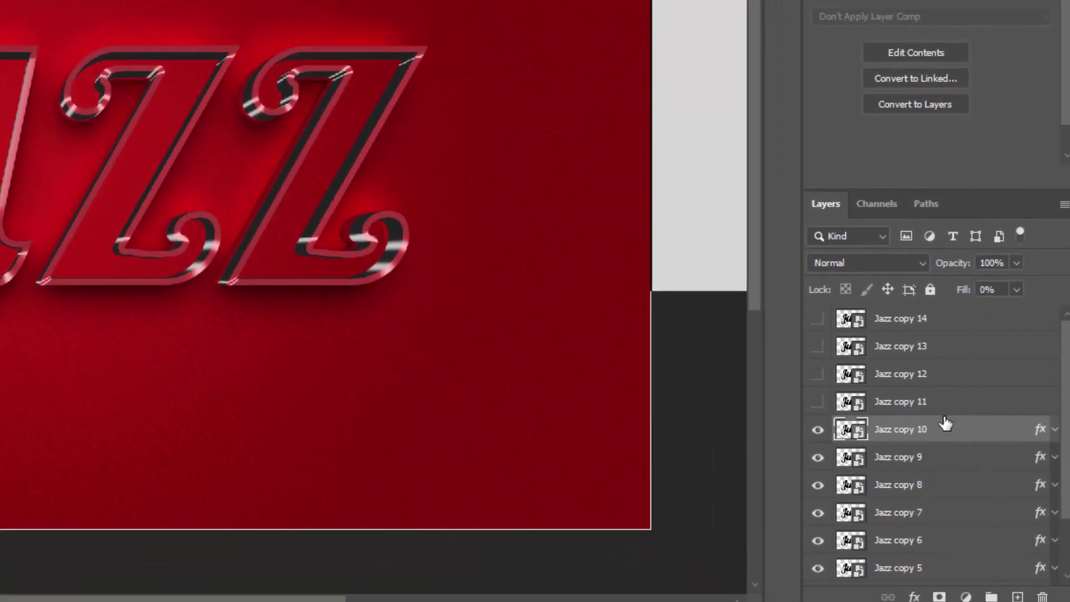
# Step: Make the hidden layers Jazz copy 11, 12, 13 and 14 visible
pyautogui.click(915, 438)
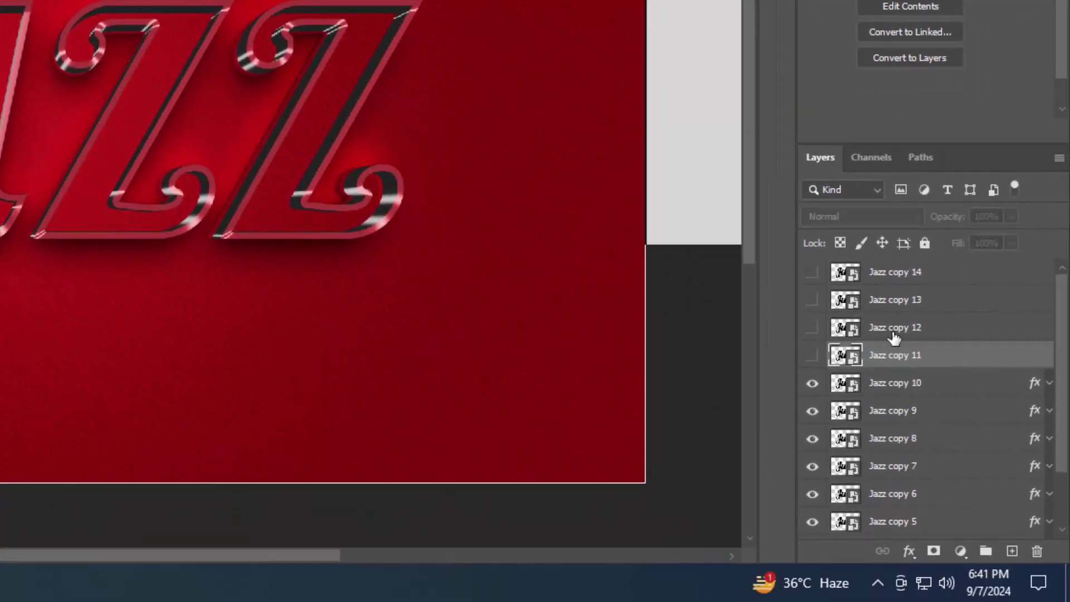
pyautogui.click(813, 328)
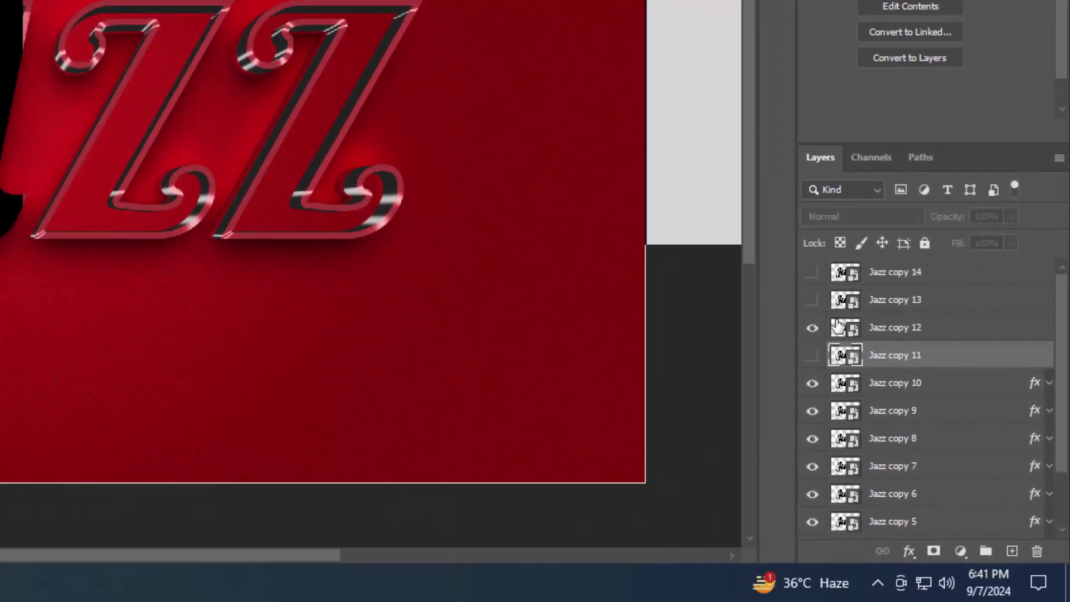
pyautogui.click(813, 355)
pyautogui.click(813, 300)
pyautogui.click(813, 272)
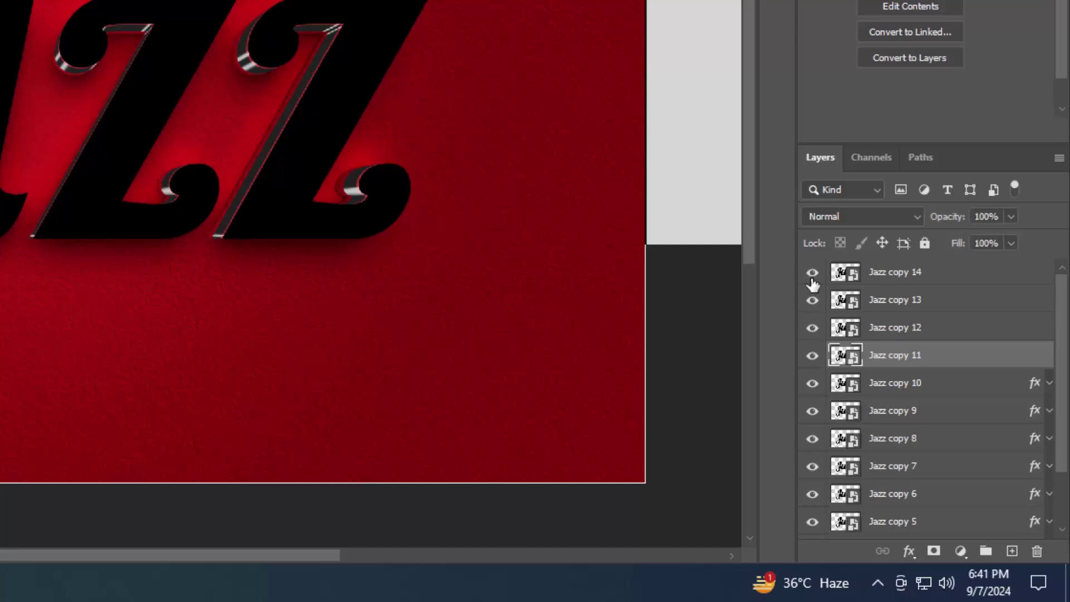
# Step: Create four more progressively scaled duplicates from Jazz copy 14 by repeating the last transform
pyautogui.click(953, 283)
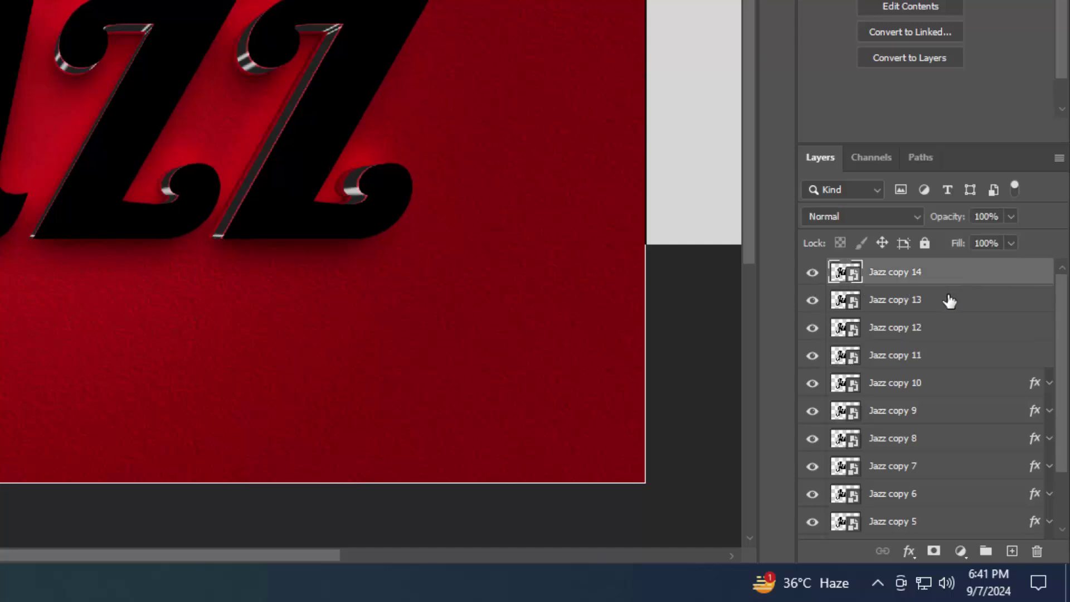
pyautogui.hotkey('ctrl', 'shift', 'alt', 't')
pyautogui.hotkey('ctrl', 'shift', 'alt', 't')
pyautogui.hotkey('ctrl', 'shift', 'alt', 't')
pyautogui.hotkey('ctrl', 'shift', 'alt', 't')
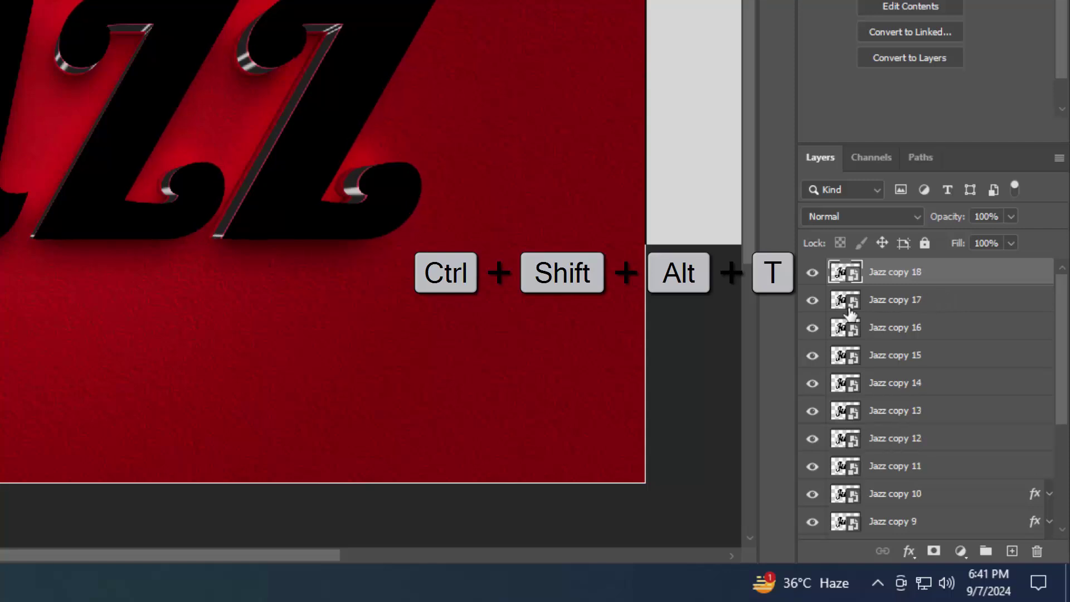
# Step: Hide Jazz copy 18, paste the copied layer style onto Jazz copy 11 through 17, and collapse their effects lists
pyautogui.click(813, 272)
pyautogui.click(966, 312)
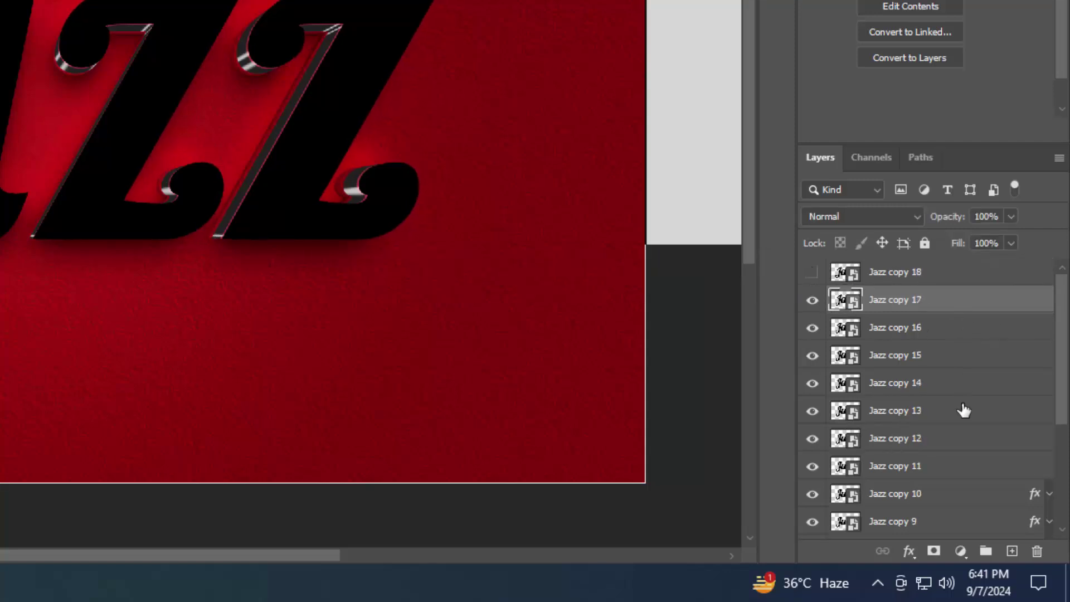
pyautogui.click(968, 471)
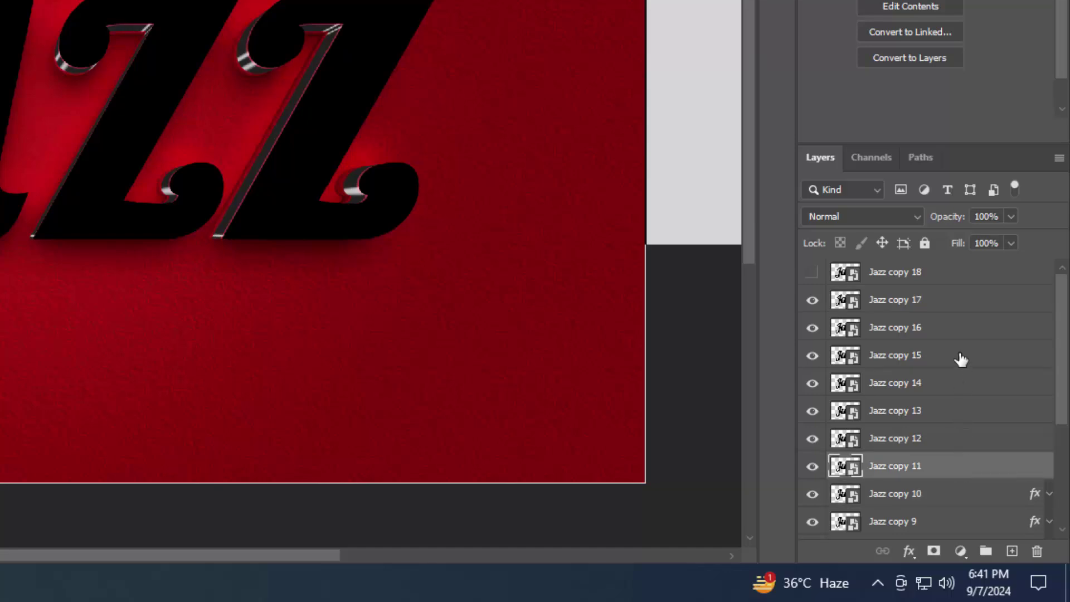
pyautogui.keyDown('shift'); pyautogui.click(951, 313); pyautogui.keyUp('shift')
pyautogui.rightClick(949, 306)
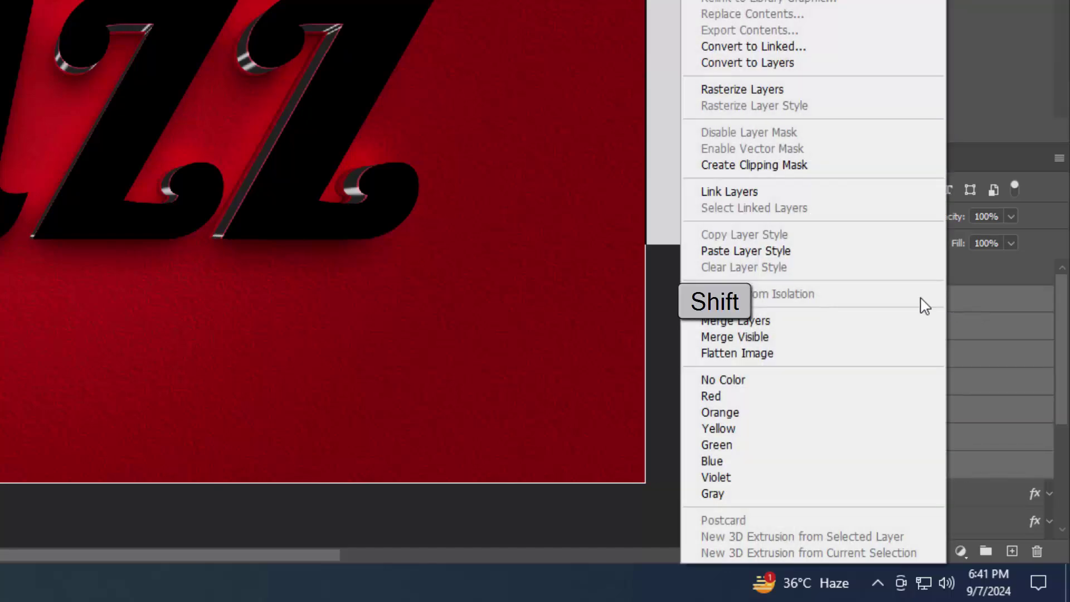
pyautogui.click(780, 252)
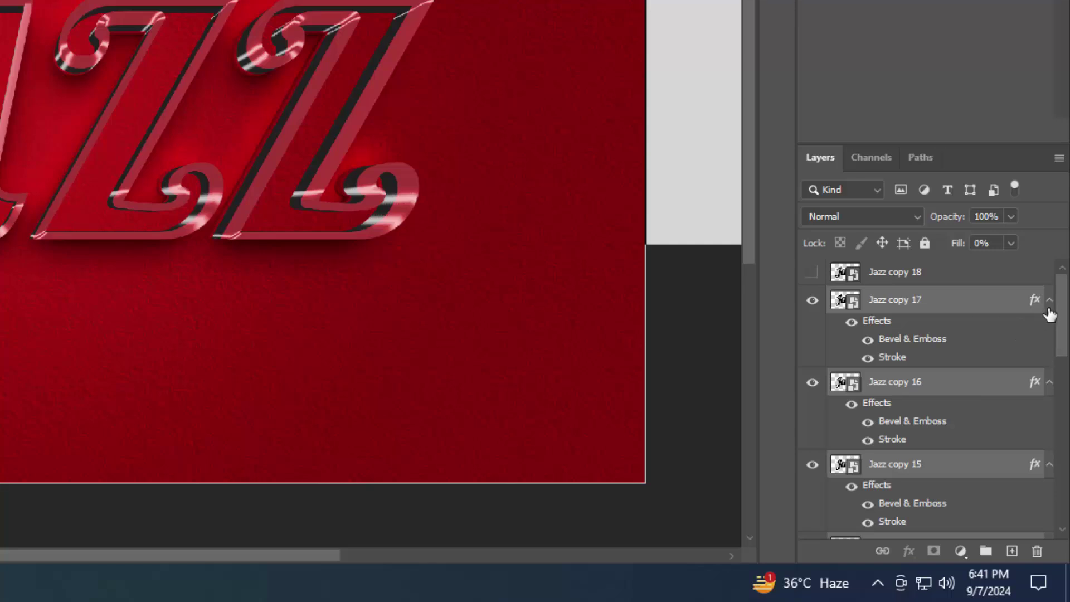
pyautogui.click(1049, 304)
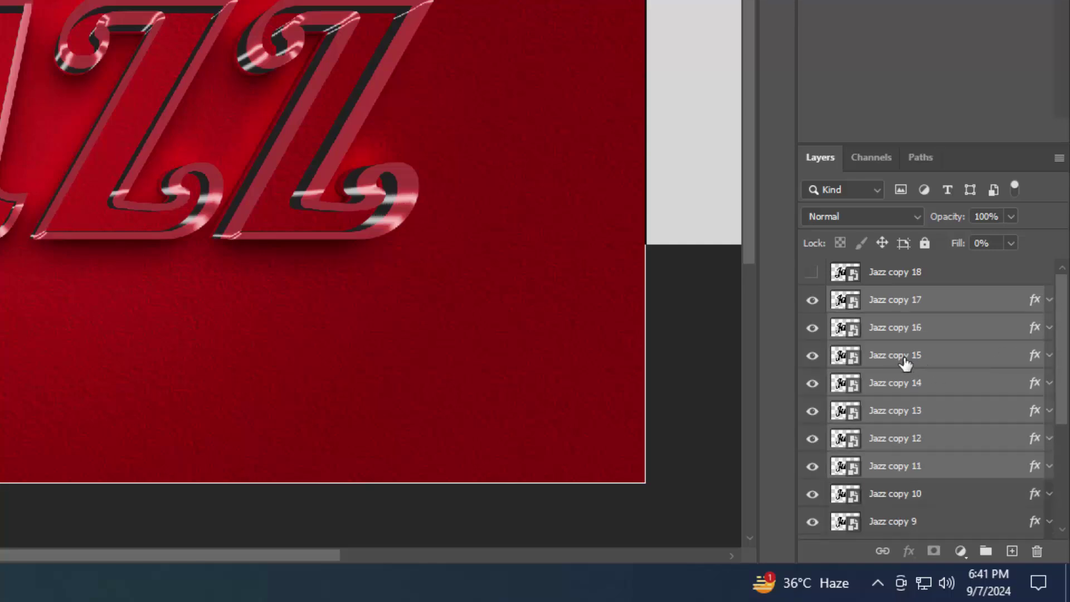
# Step: Group the layers Jazz copy 4 through Jazz copy 17 and name the group Border
pyautogui.click(937, 301)
pyautogui.scroll(-2, 937, 413)
pyautogui.scroll(-2, 935, 440)
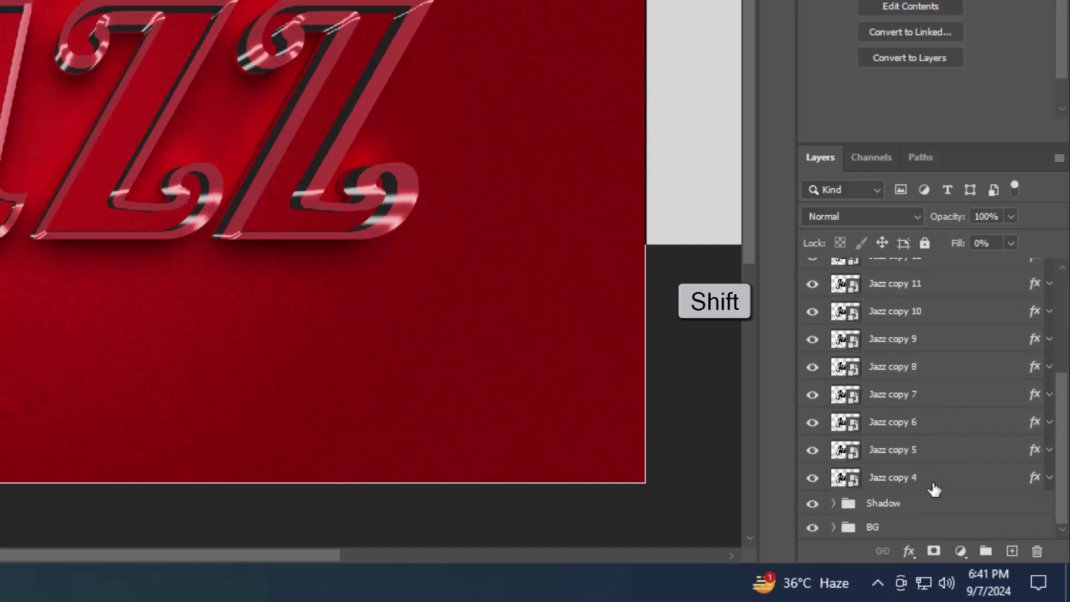
pyautogui.keyDown('shift'); pyautogui.click(934, 479); pyautogui.keyUp('shift')
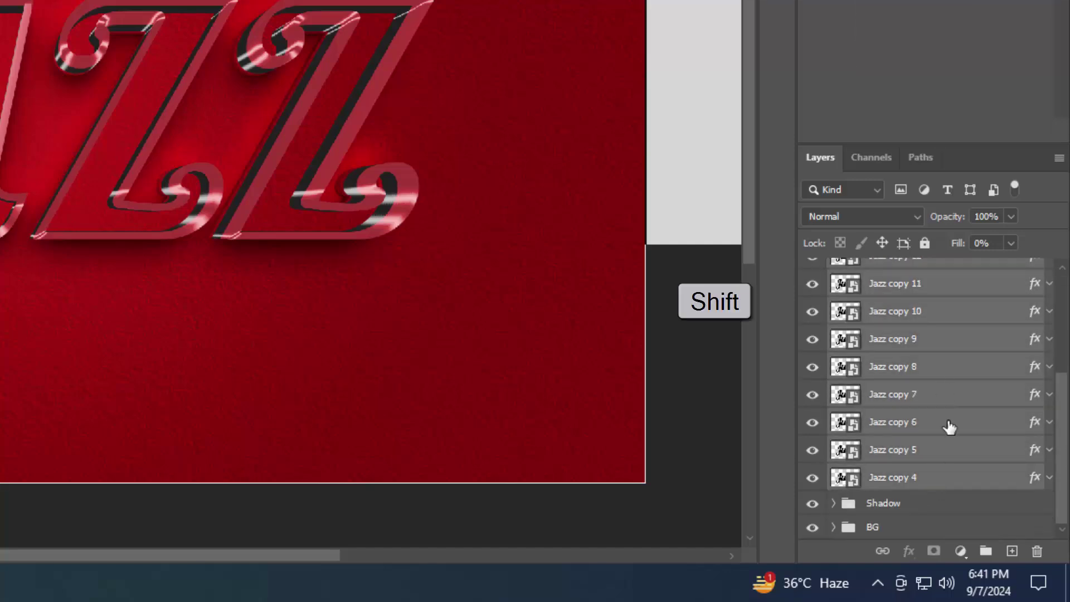
pyautogui.click(986, 552)
pyautogui.doubleClick(891, 299)
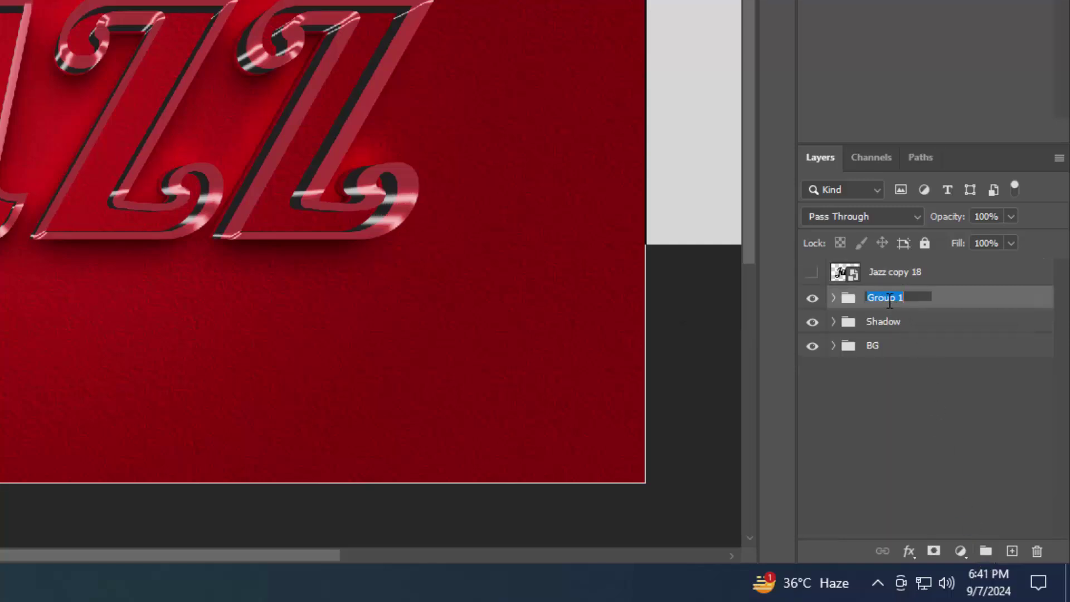
pyautogui.write('Border')
pyautogui.press('Return')
# Step: Nest the Border group in a new group and clip an Exposure adjustment with gamma correction 0.74 to Border
pyautogui.click(986, 552)
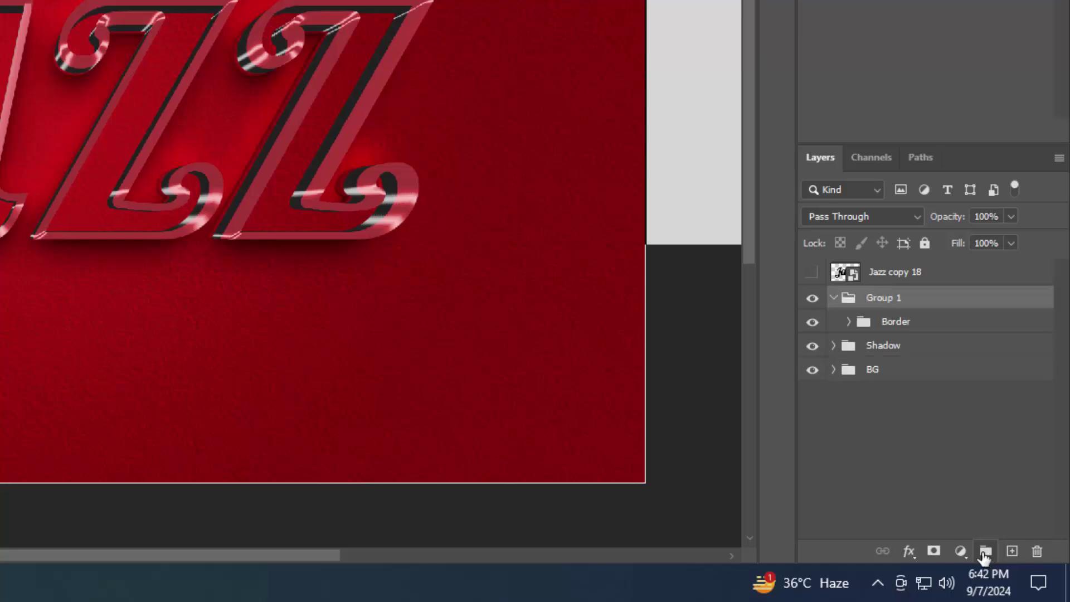
pyautogui.click(904, 332)
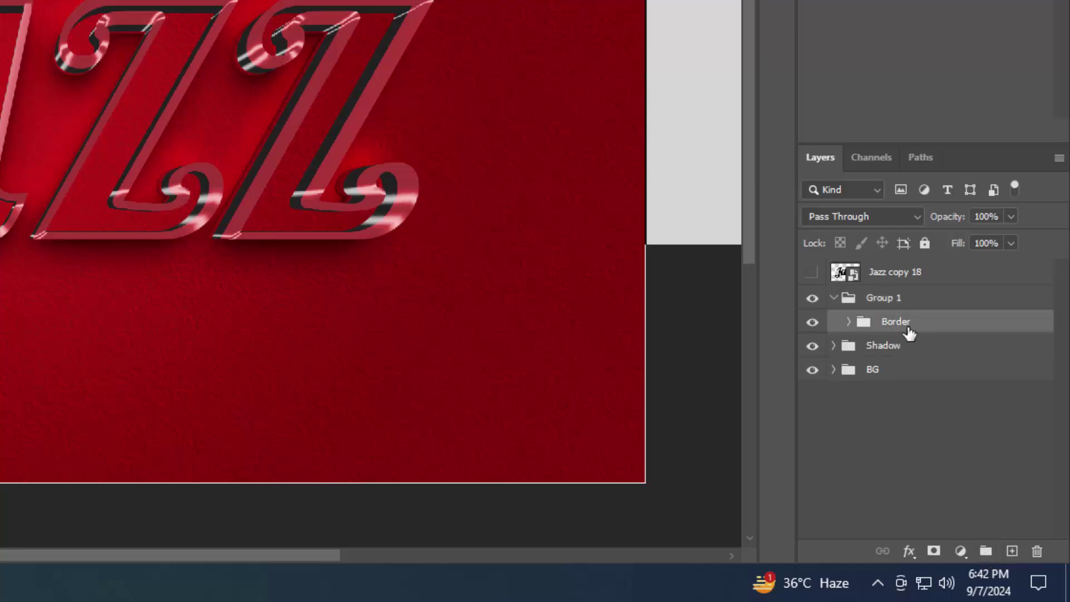
pyautogui.click(962, 552)
pyautogui.click(964, 324)
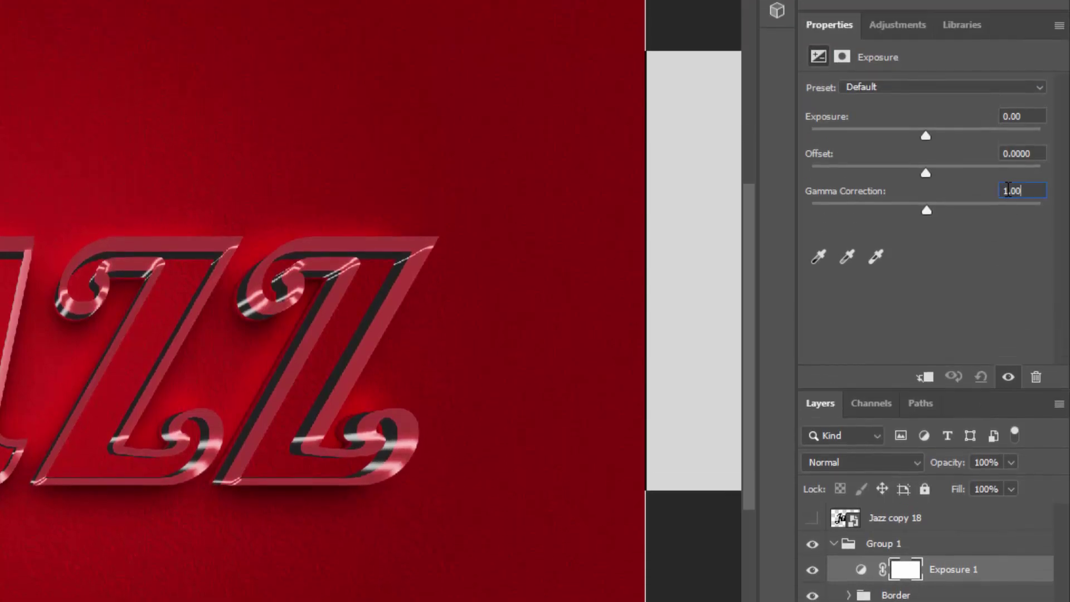
pyautogui.doubleClick(1008, 190)
pyautogui.write('.74')
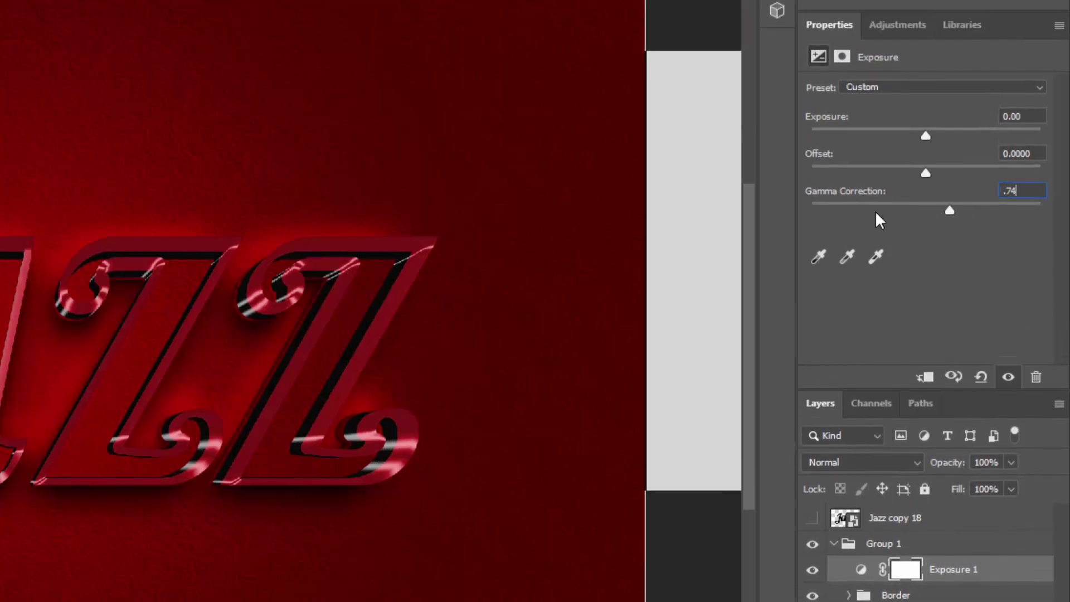
pyautogui.click(925, 378)
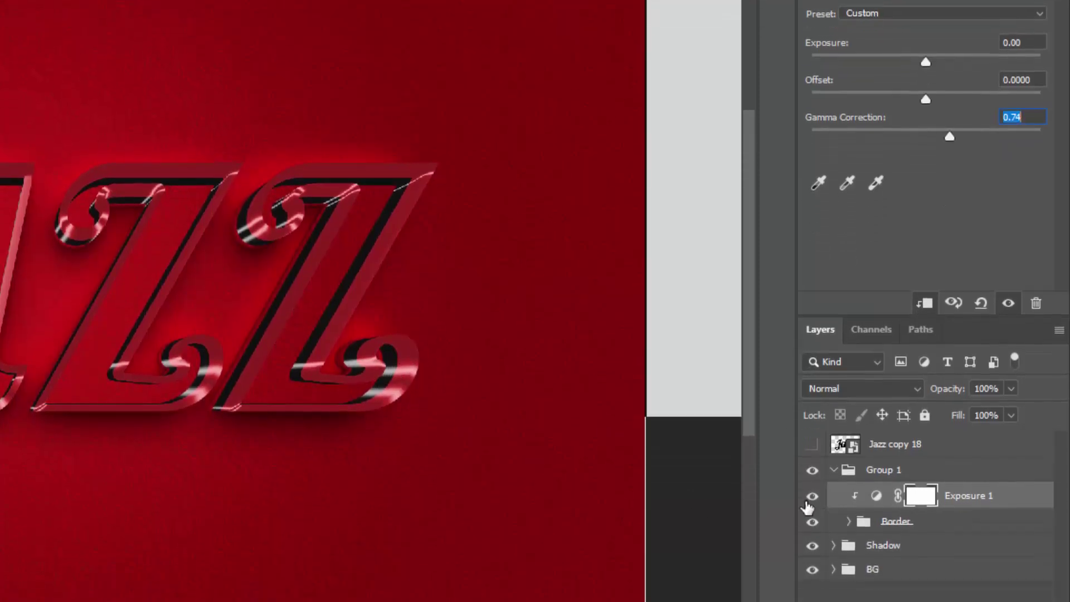
# Step: Add a Brightness/Contrast adjustment with brightness 90 and contrast 53, clipped to the Border group, and collapse the outer group
pyautogui.click(960, 551)
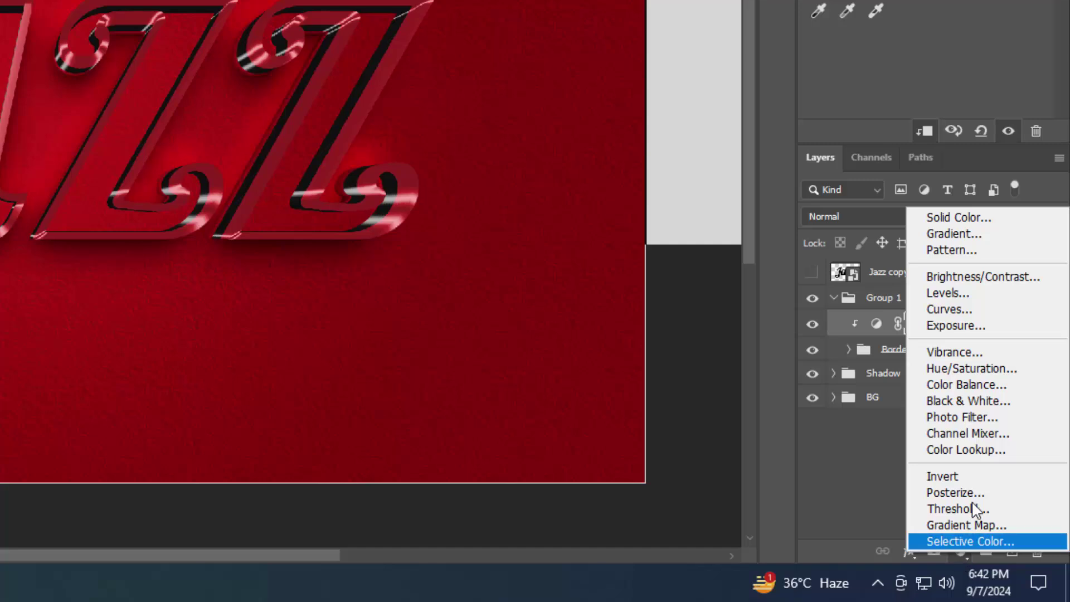
pyautogui.click(986, 279)
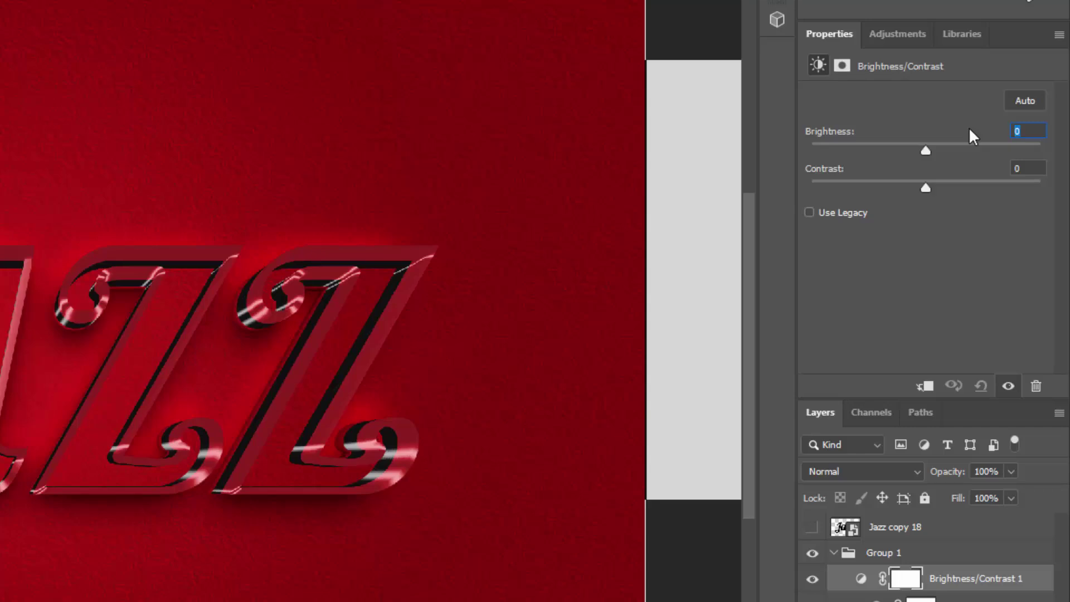
pyautogui.write('90')
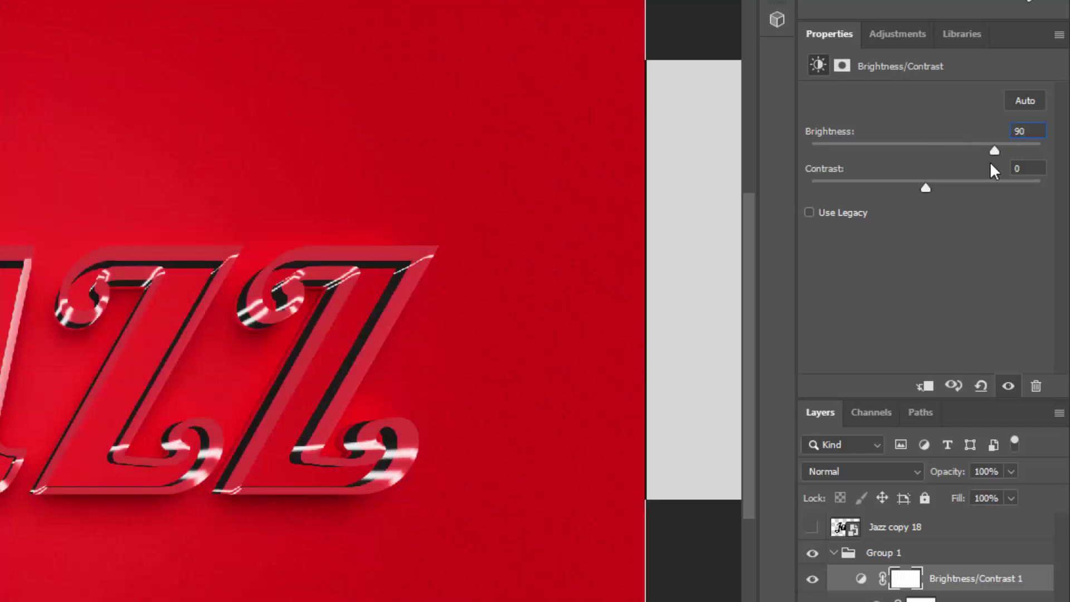
pyautogui.press('Tab')
pyautogui.write('53')
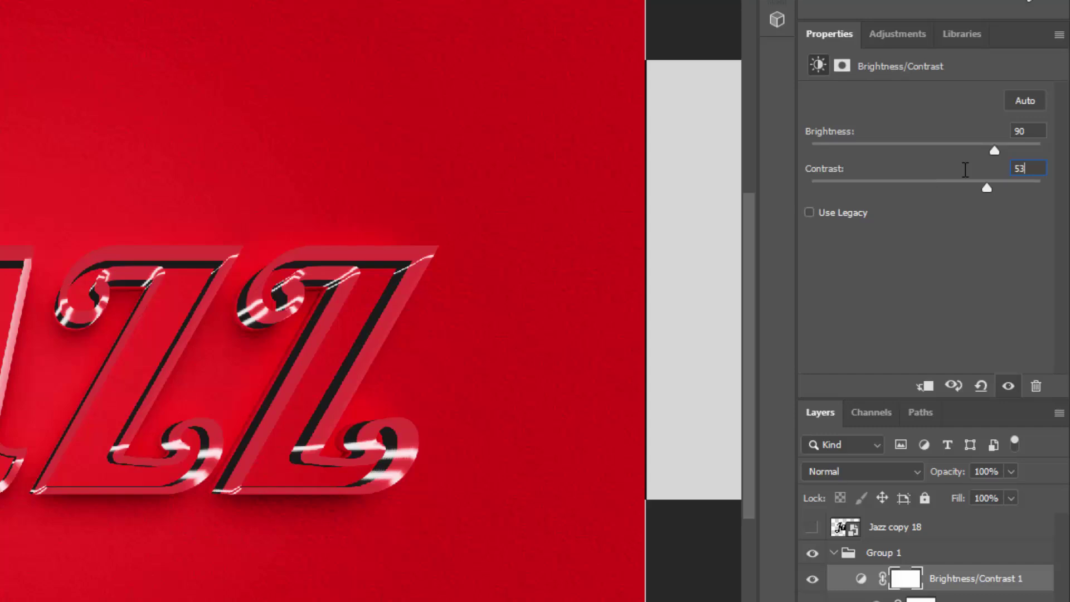
pyautogui.click(930, 387)
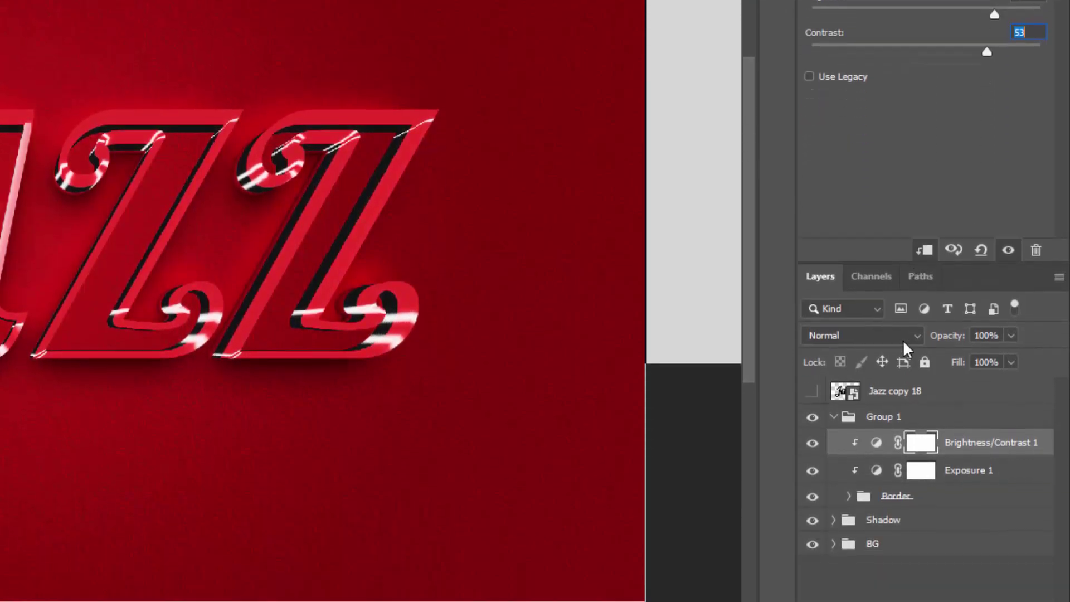
pyautogui.click(834, 417)
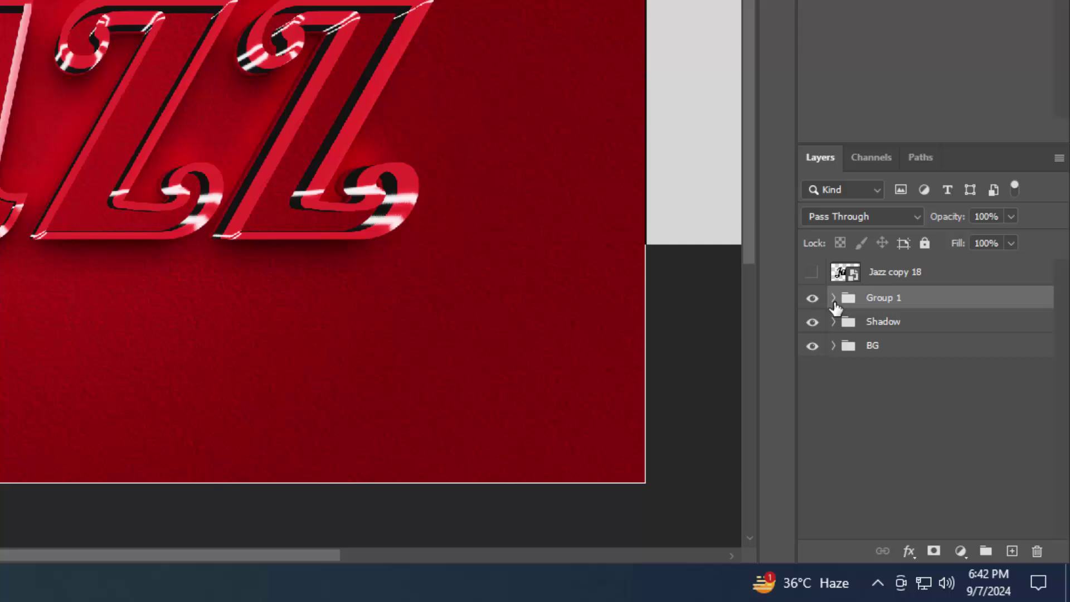
# Step: Show Jazz copy 18 and create three progressively scaled duplicates of it by repeating the last transform
pyautogui.click(943, 279)
pyautogui.click(813, 272)
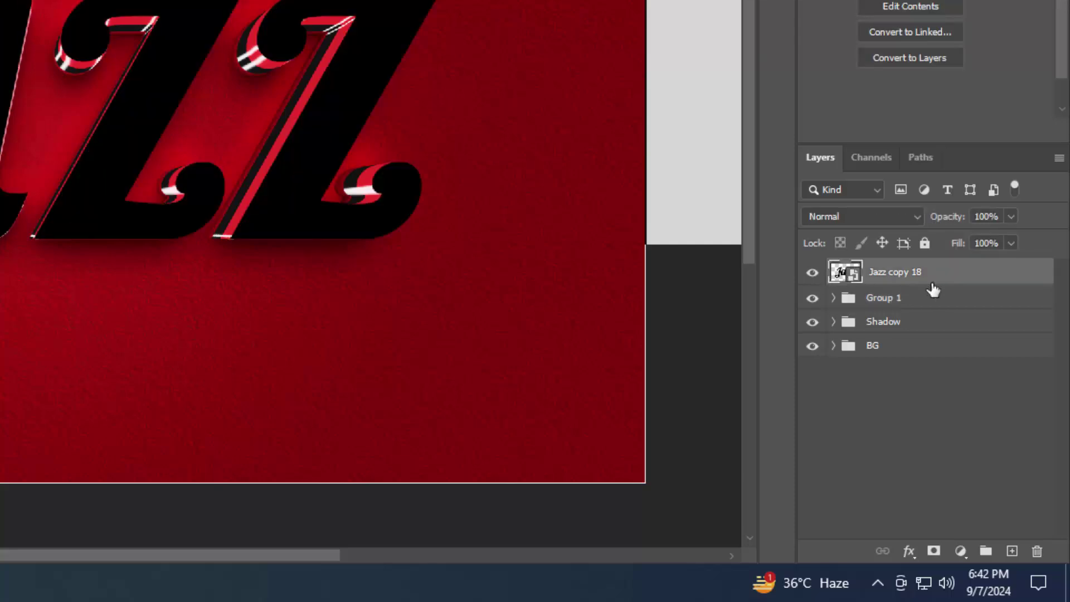
pyautogui.hotkey('ctrl', 'j')
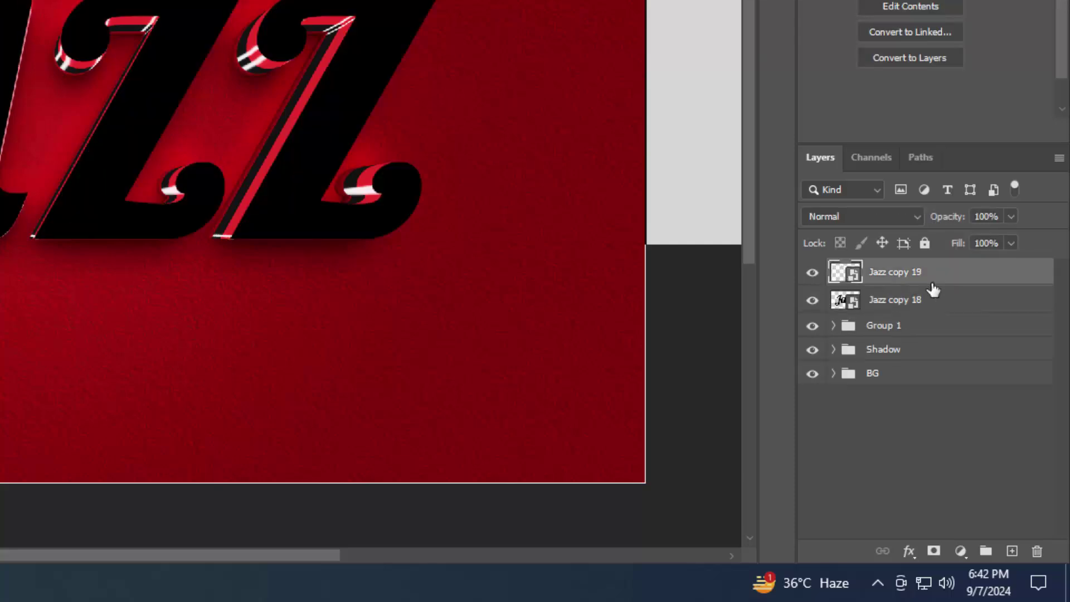
pyautogui.hotkey('ctrl', 'j')
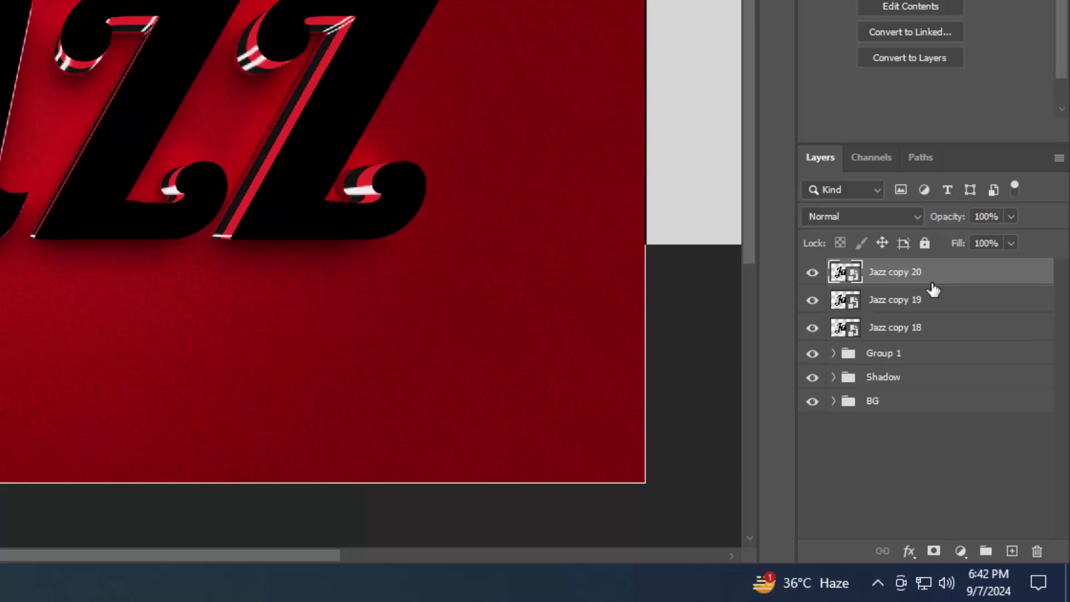
pyautogui.hotkey('ctrl', 'j')
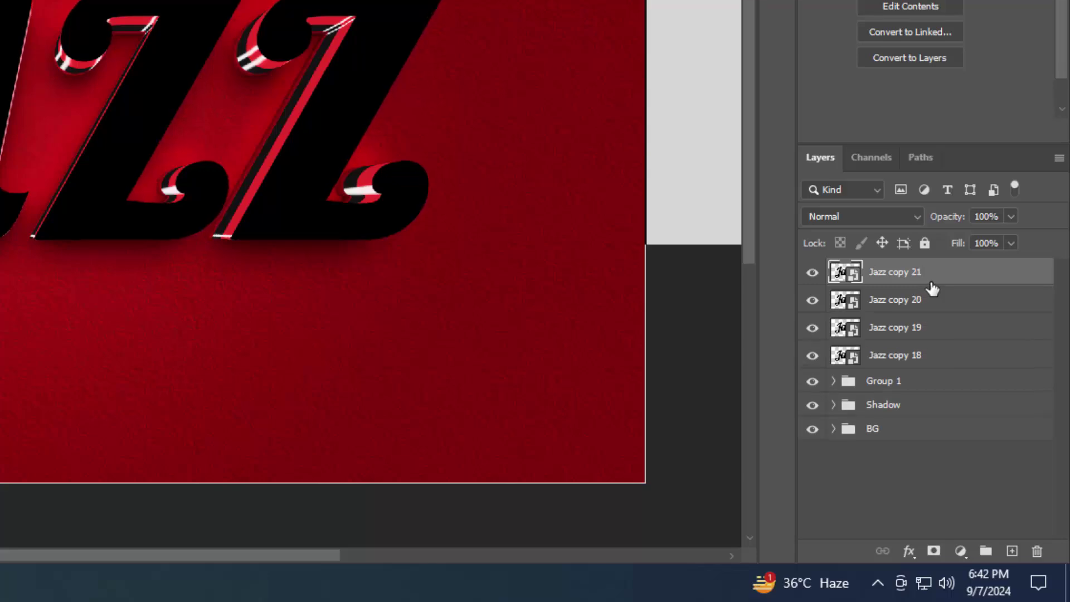
# Step: Hide the layers Jazz copy 19, 20 and 21
pyautogui.click(813, 273)
pyautogui.click(813, 300)
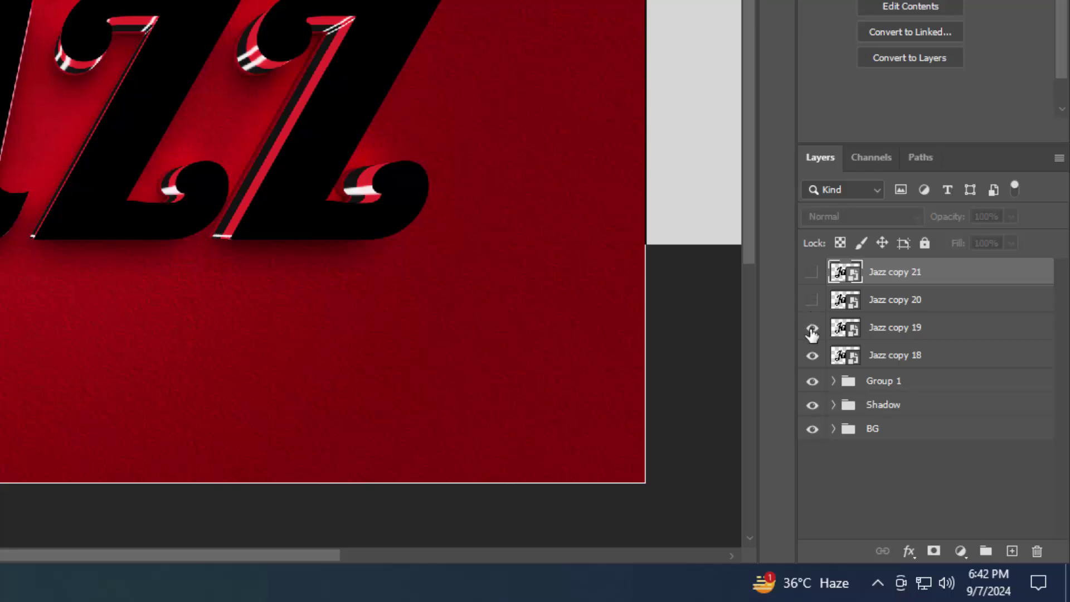
pyautogui.click(812, 328)
# Step: Set the fill opacity of Jazz copy 18 to 0% in its blending options
pyautogui.click(944, 363)
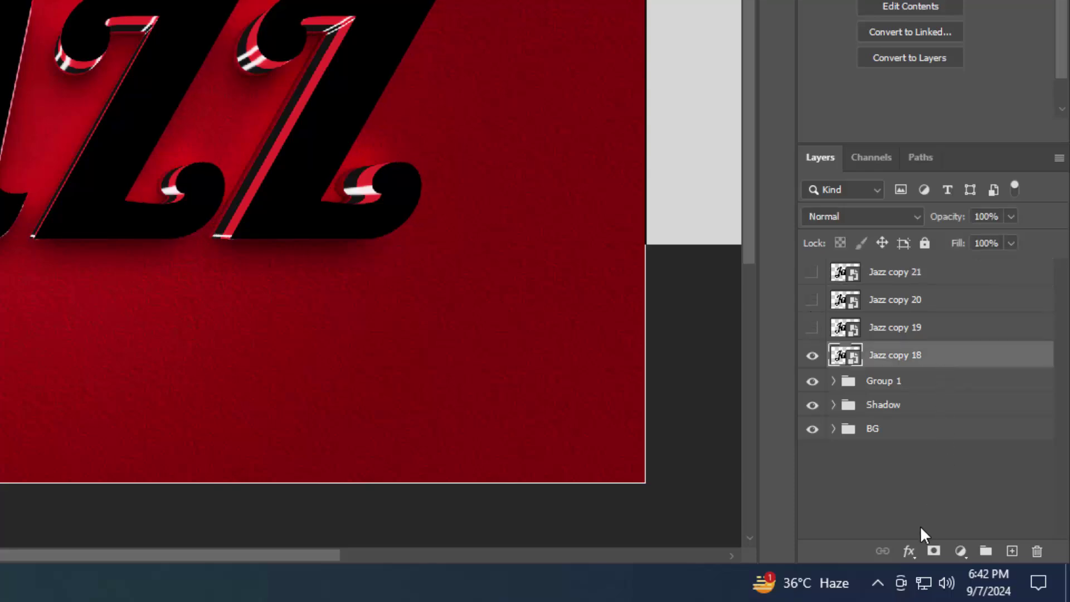
pyautogui.click(910, 551)
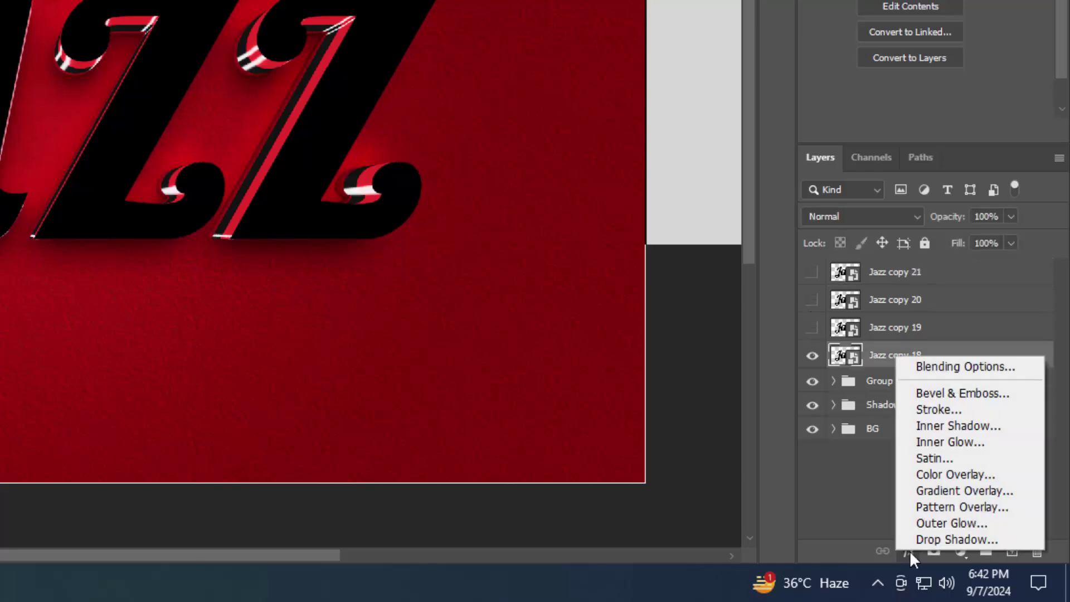
pyautogui.click(938, 368)
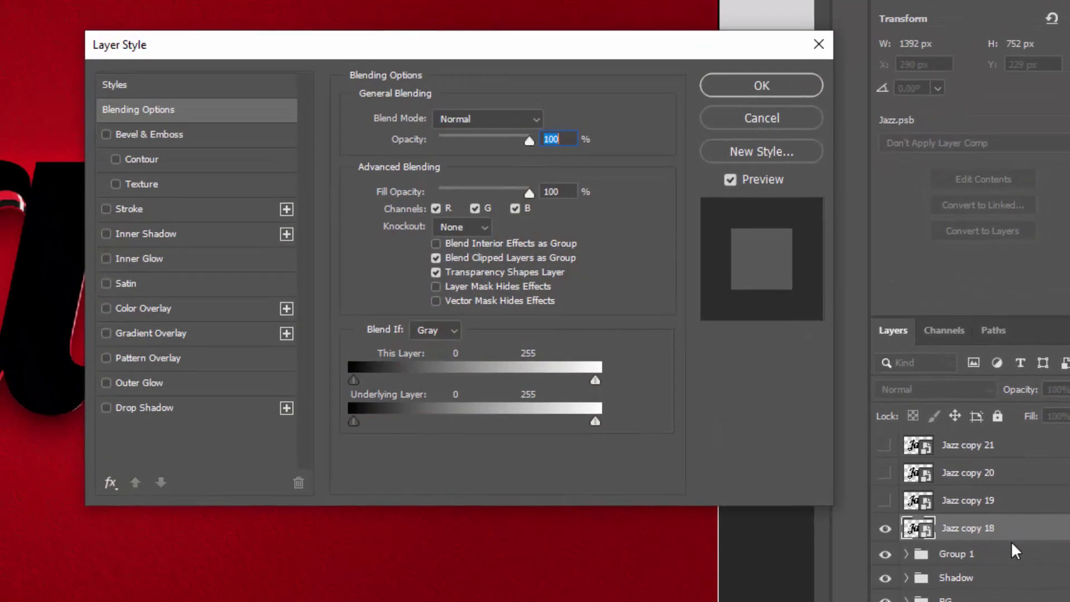
pyautogui.click(572, 189)
pyautogui.write('0')
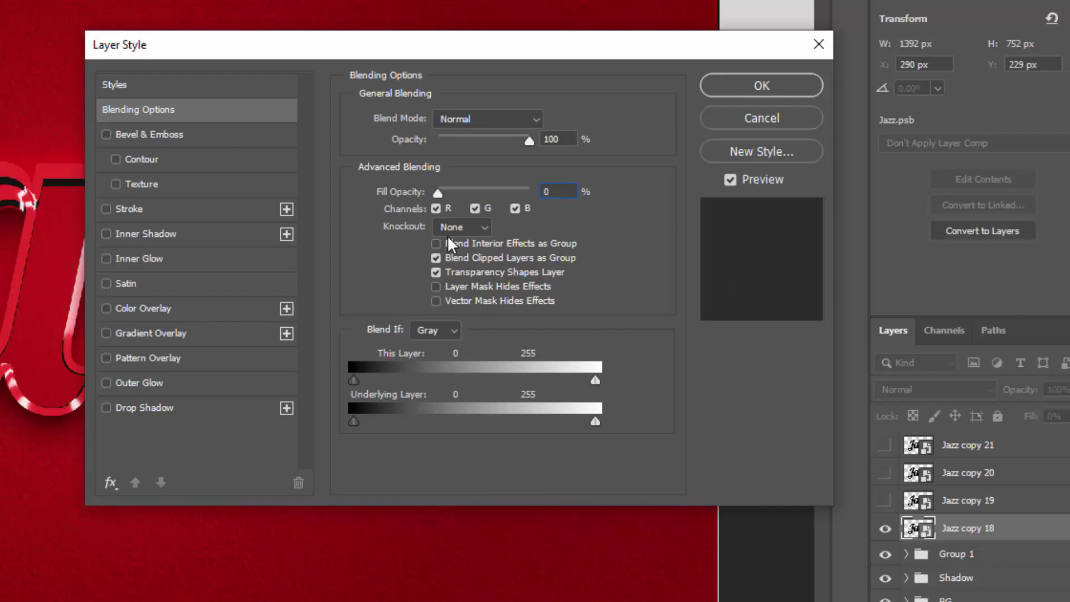
# Step: Add a linear Gradient Overlay from black to #8c8c8c at 90° and 100% scale to Jazz copy 18
pyautogui.click(189, 334)
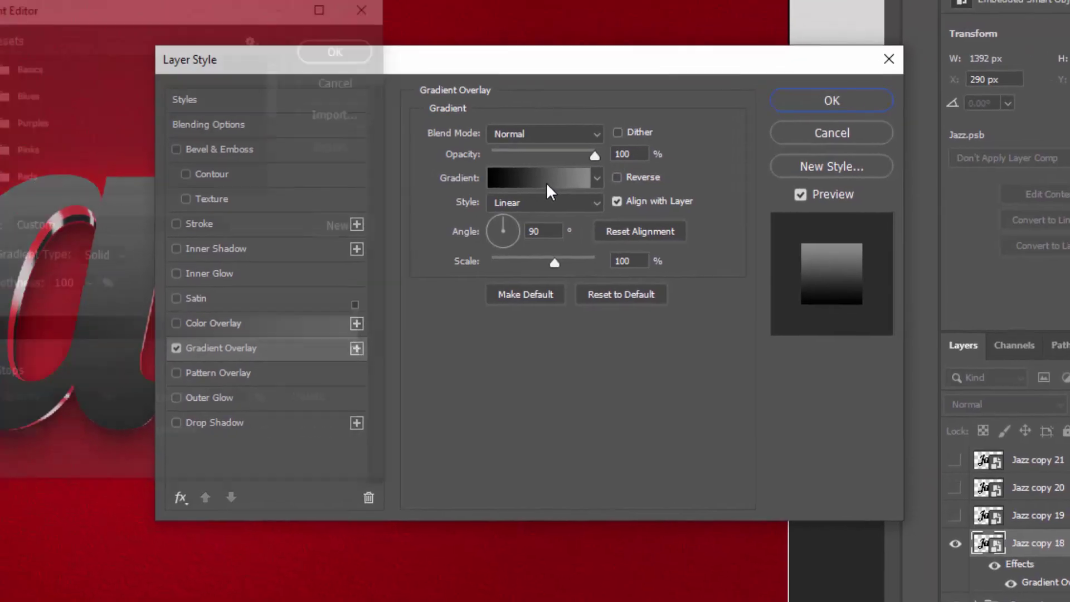
pyautogui.click(475, 166)
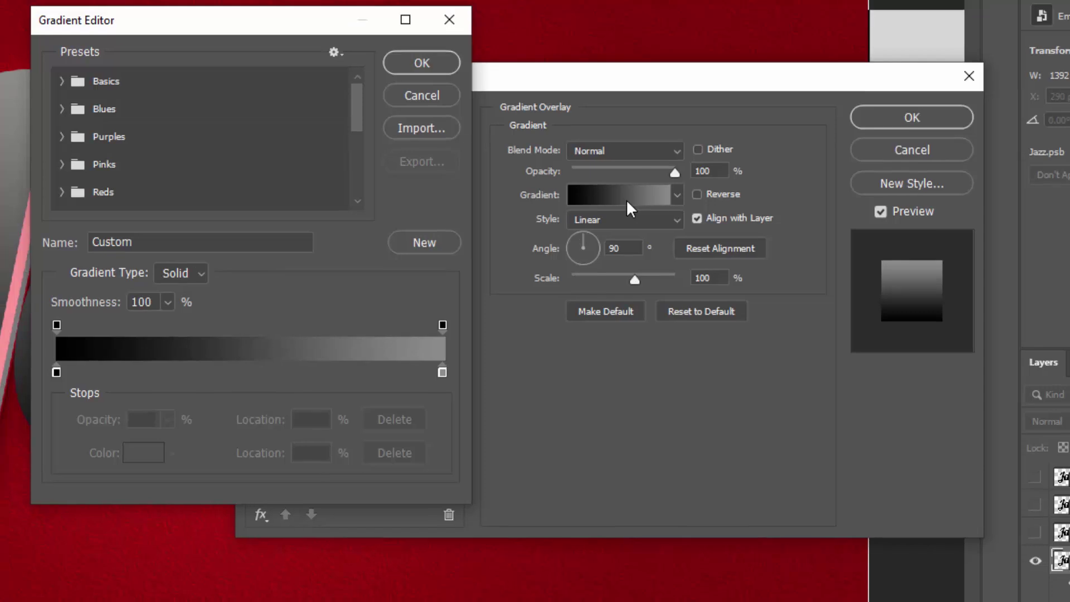
pyautogui.click(57, 372)
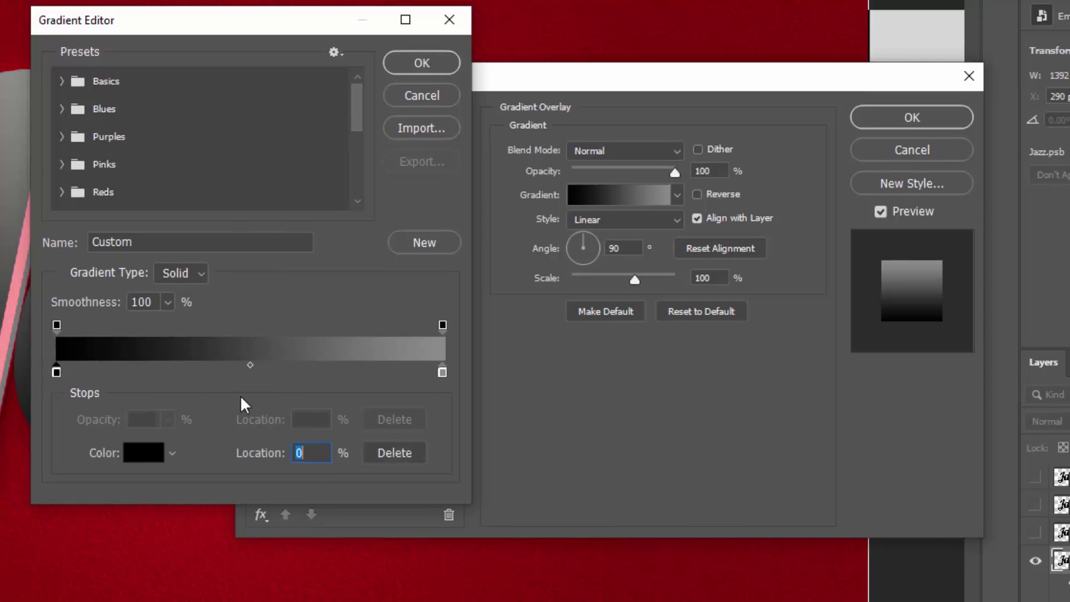
pyautogui.click(443, 372)
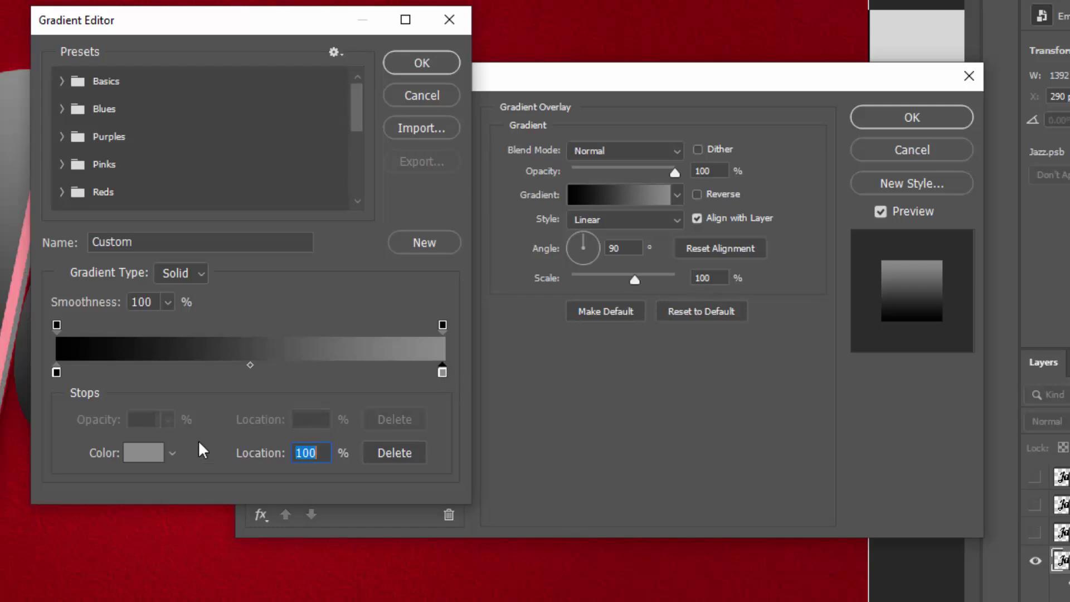
pyautogui.click(149, 449)
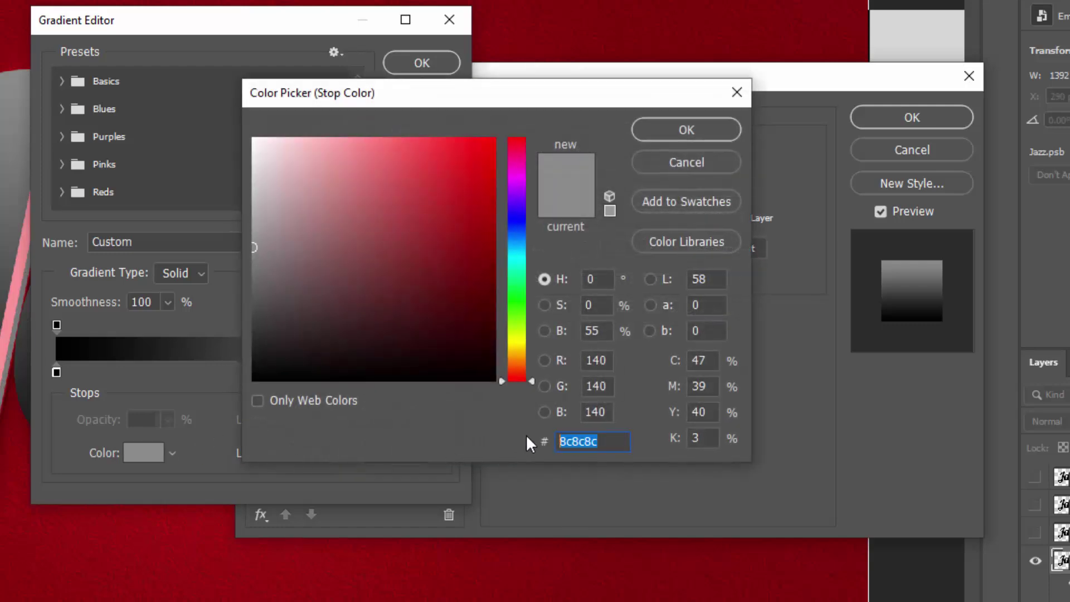
pyautogui.click(675, 130)
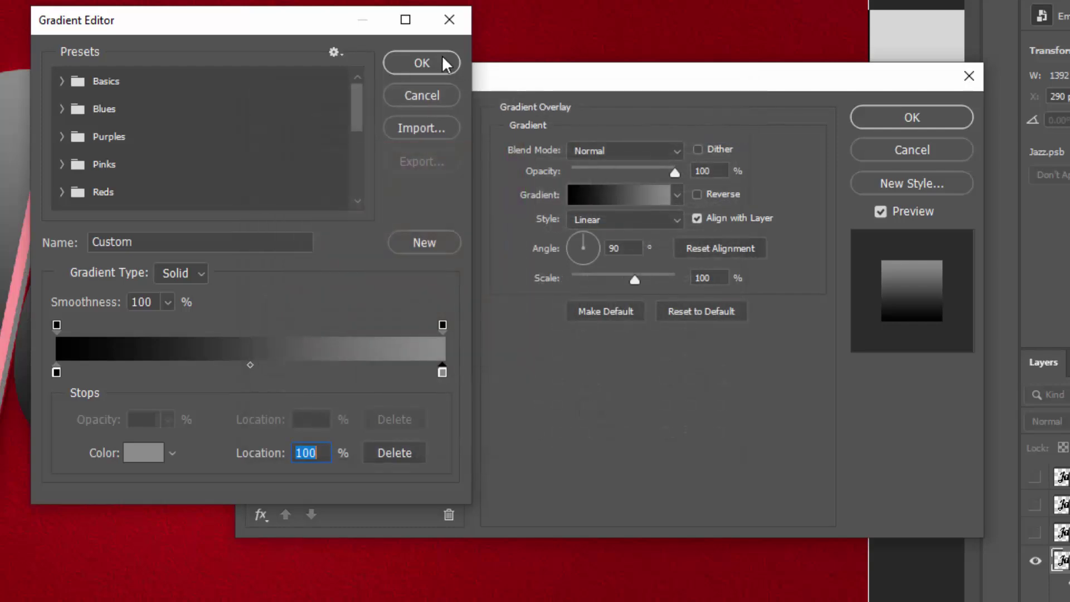
pyautogui.click(438, 58)
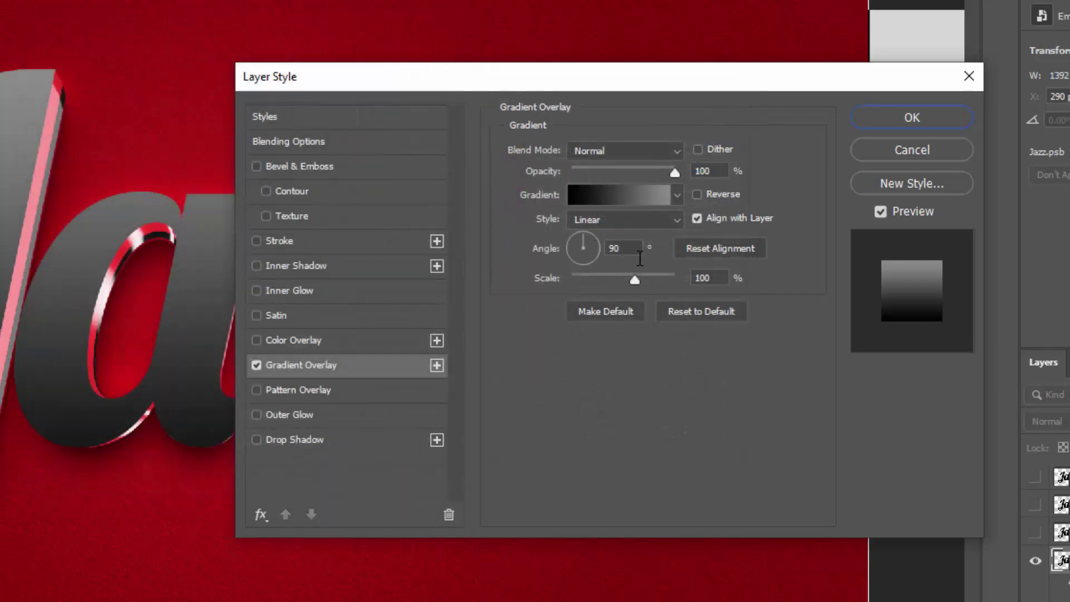
pyautogui.moveTo(719, 279); pyautogui.dragTo(690, 278)
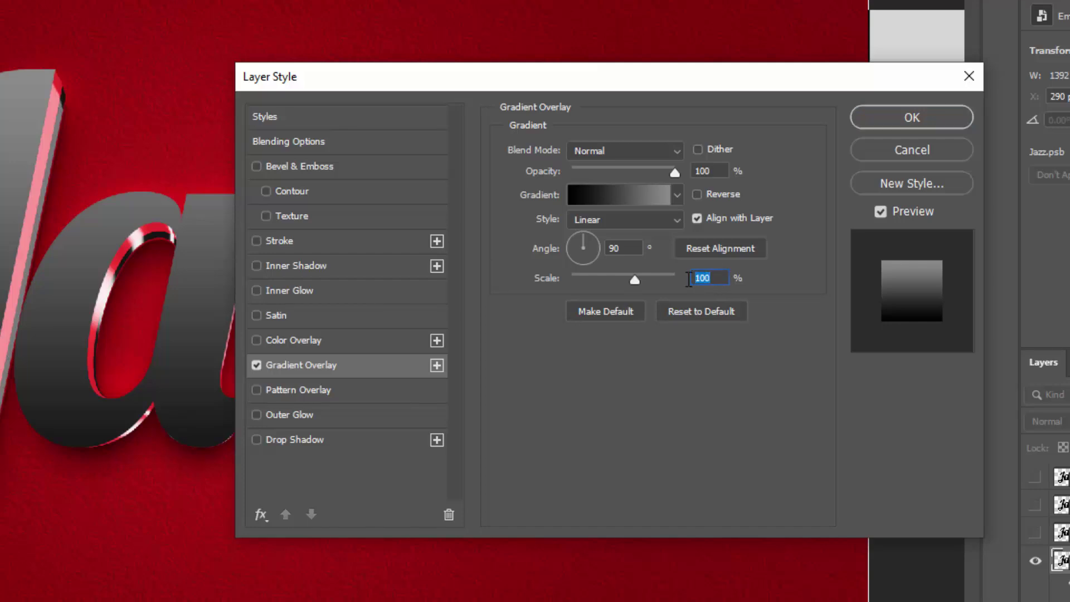
pyautogui.click(894, 115)
# Step: Show Jazz copy 19, collapse the effects of Jazz copy 18, and set Jazz copy 19's fill opacity to 0%
pyautogui.click(946, 450)
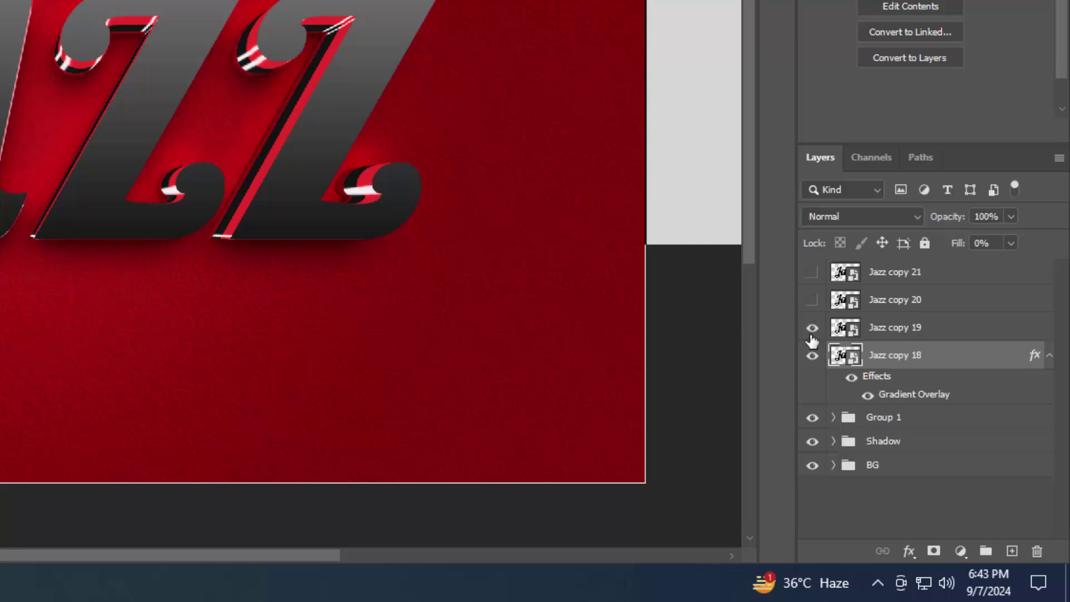
pyautogui.click(1049, 356)
pyautogui.click(947, 335)
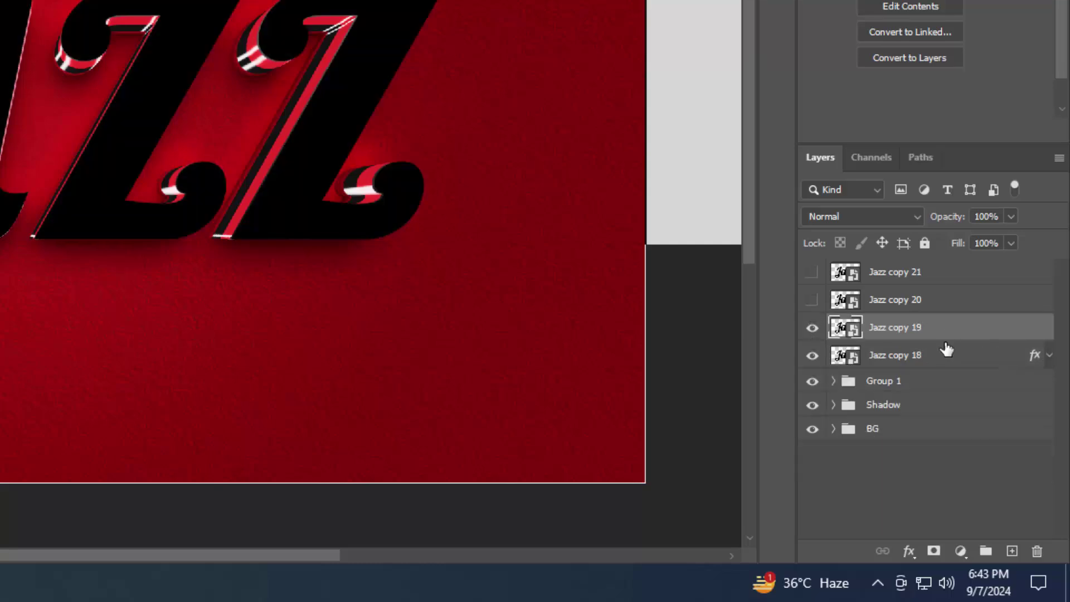
pyautogui.click(910, 553)
pyautogui.click(923, 375)
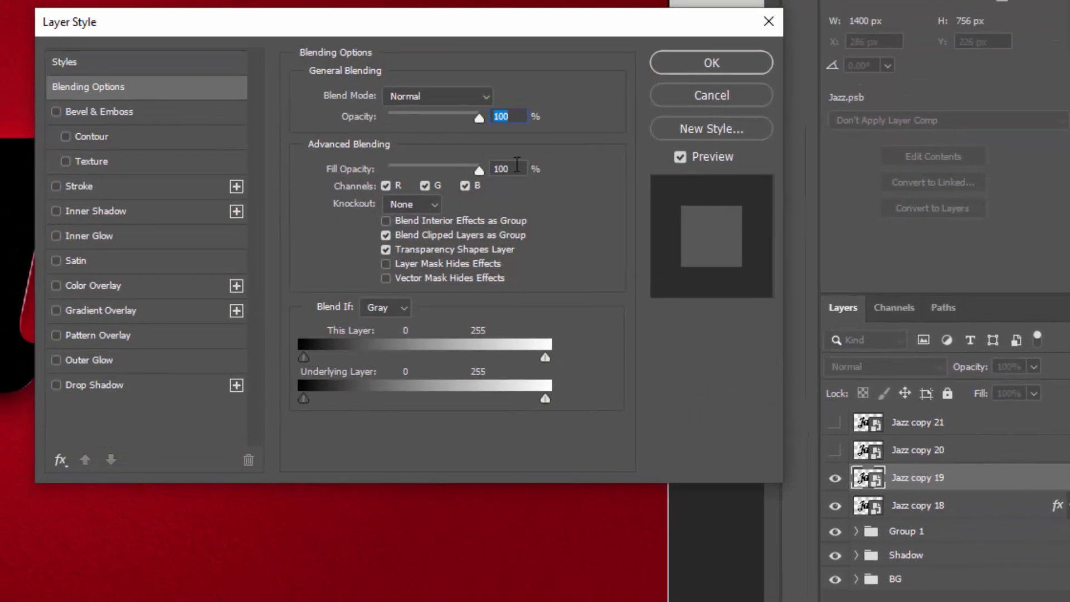
pyautogui.click(517, 166)
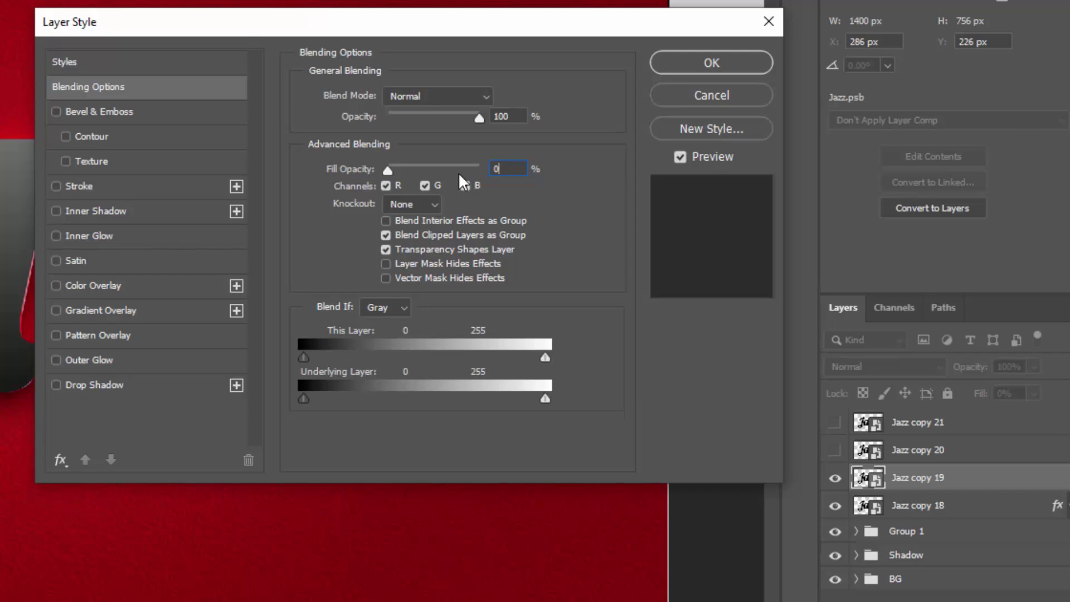
# Step: Enable a Stroke Emboss bevel on Jazz copy 19 with depth 205% and size 30 px
pyautogui.click(117, 111)
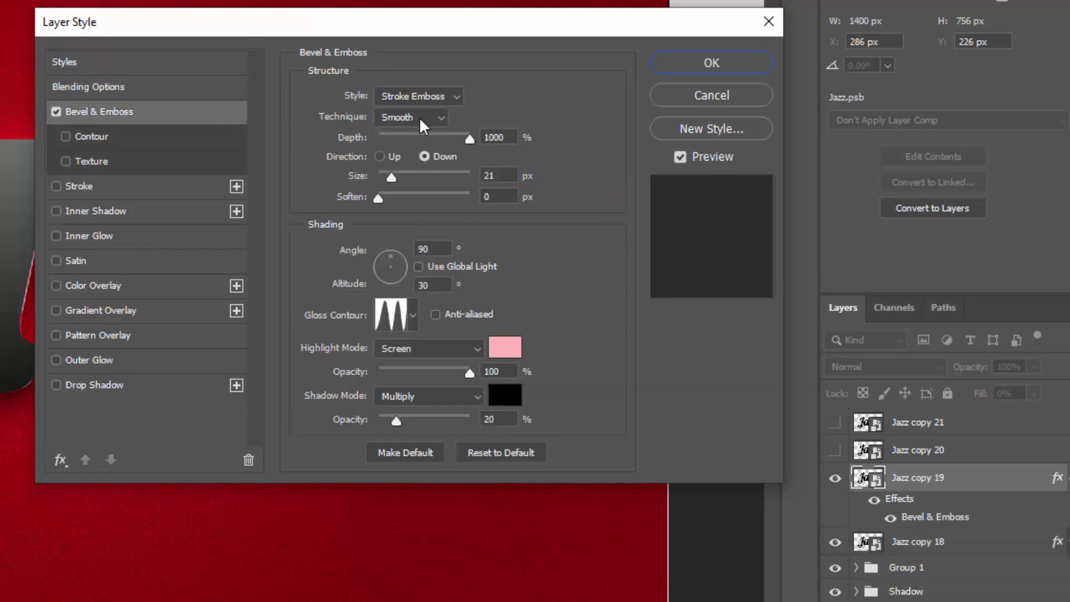
pyautogui.moveTo(508, 137); pyautogui.dragTo(427, 136)
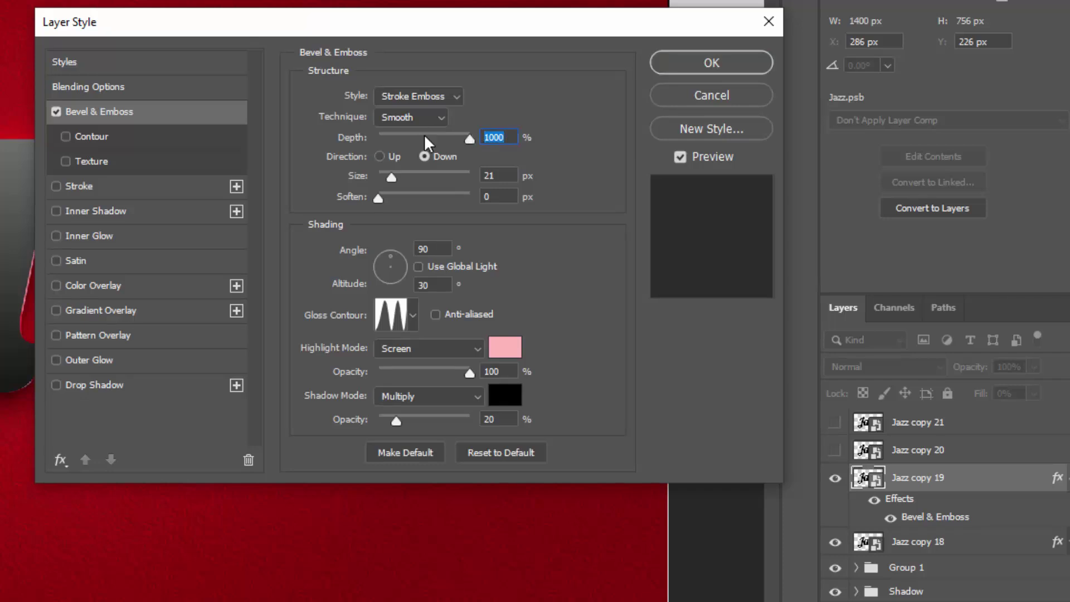
pyautogui.write('205')
pyautogui.moveTo(501, 180); pyautogui.dragTo(450, 176)
pyautogui.write('30')
pyautogui.moveTo(471, 246); pyautogui.dragTo(367, 252)
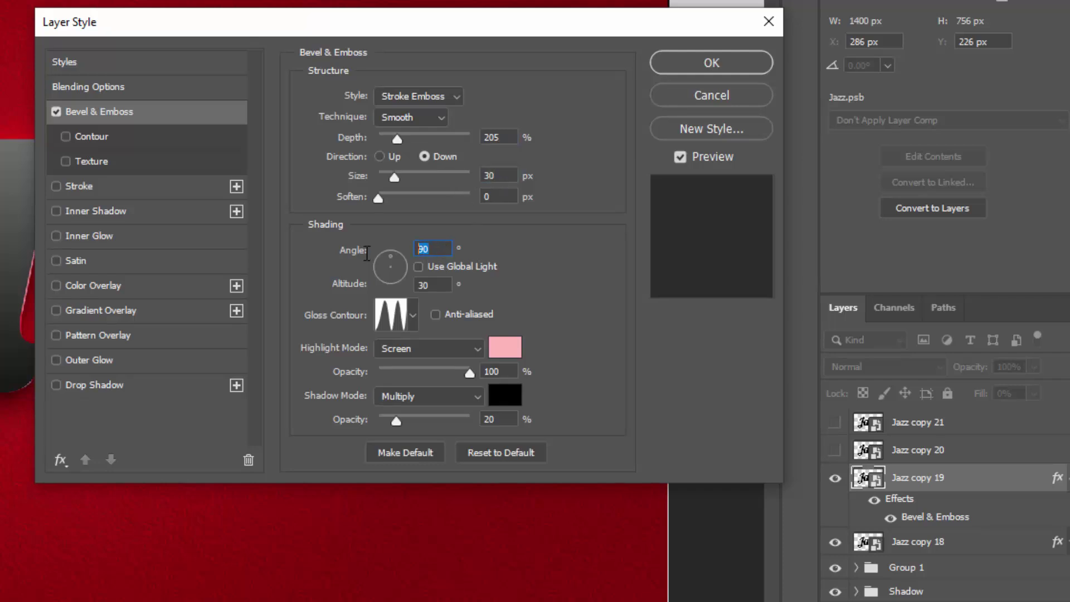
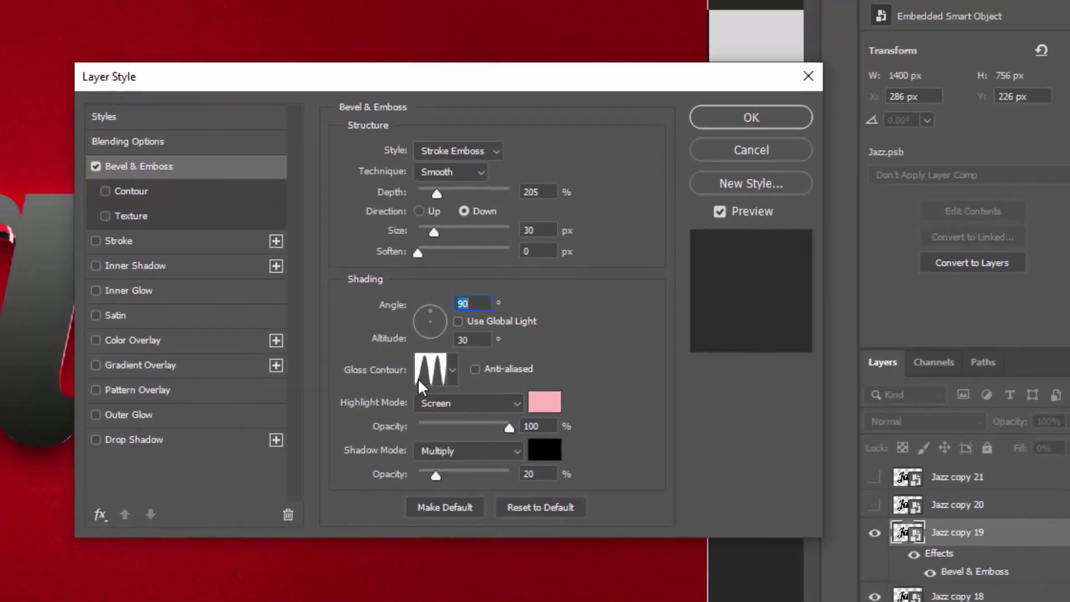
# Step: Change the bevel's gloss contour to the Linear preset
pyautogui.click(378, 324)
pyautogui.click(223, 36)
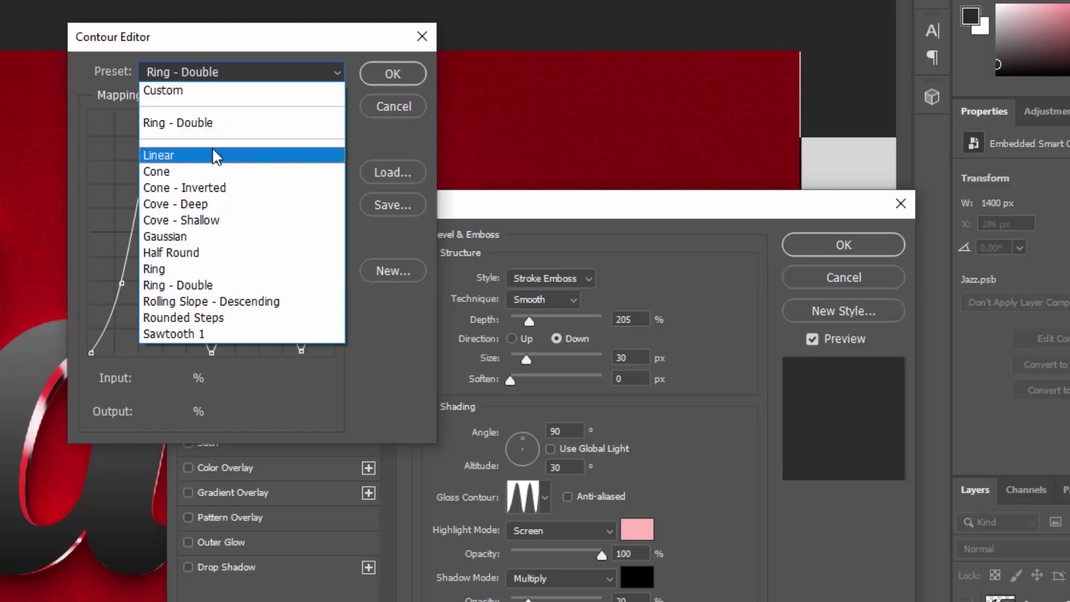
pyautogui.click(191, 118)
pyautogui.click(409, 74)
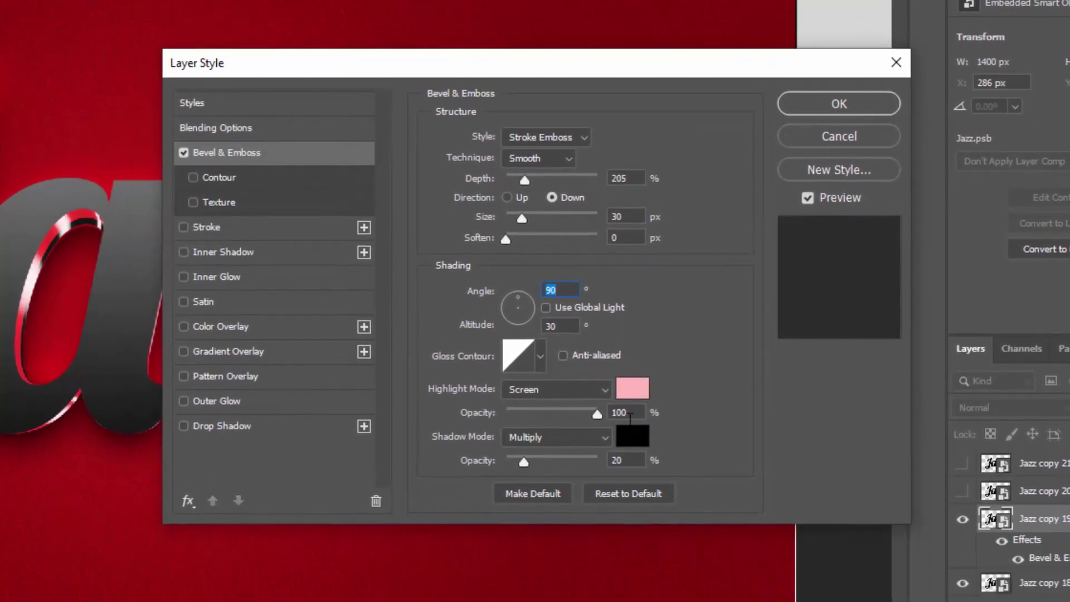
# Step: Set the bevel's highlight color to #bbbbbb with 66% opacity
pyautogui.click(633, 386)
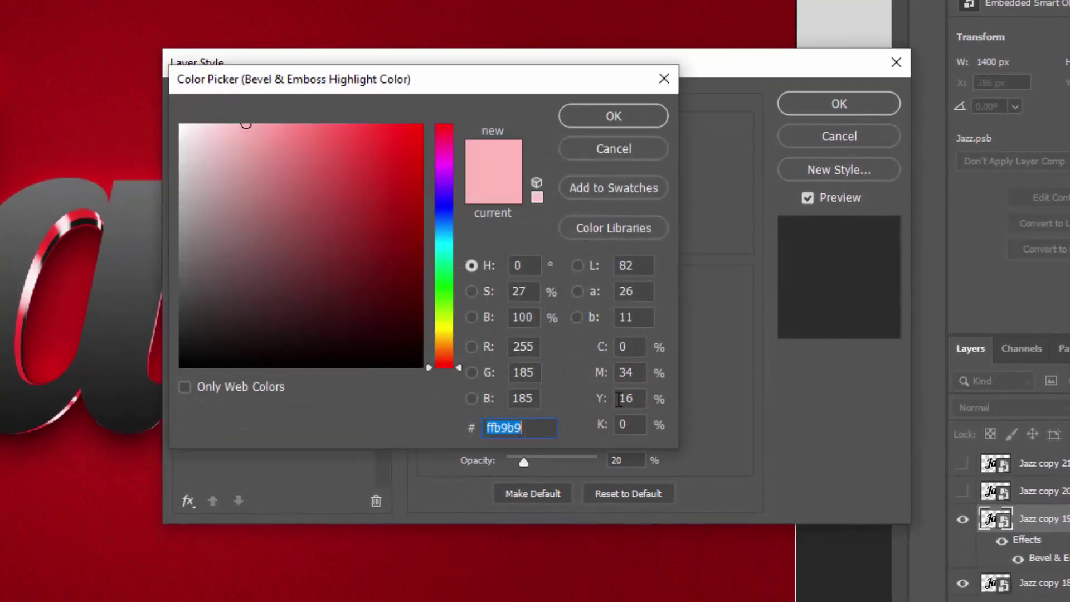
pyautogui.write('bbbb')
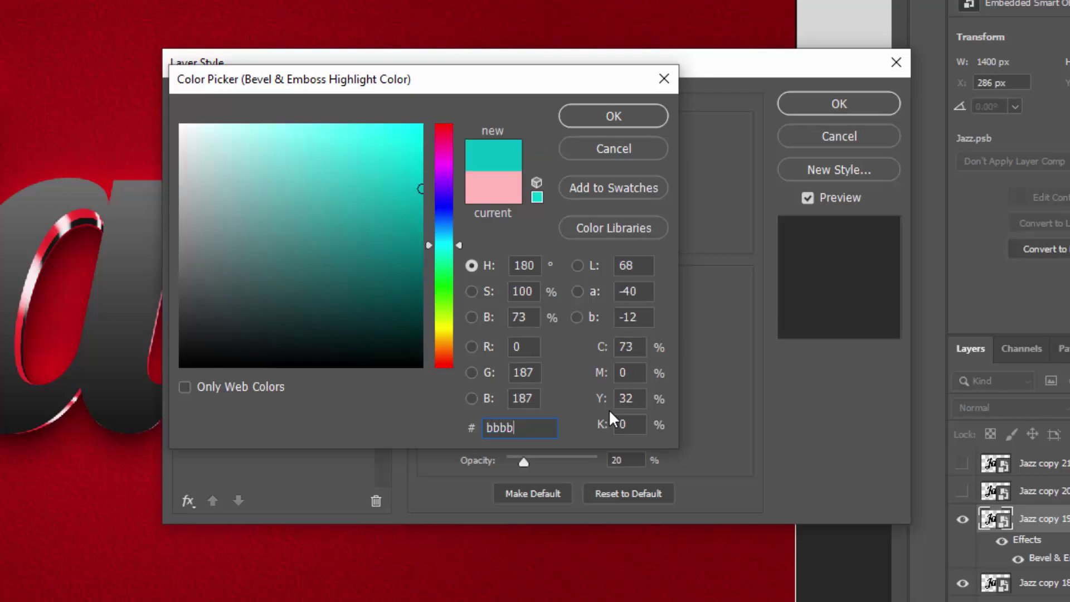
pyautogui.write('bb')
pyautogui.click(638, 114)
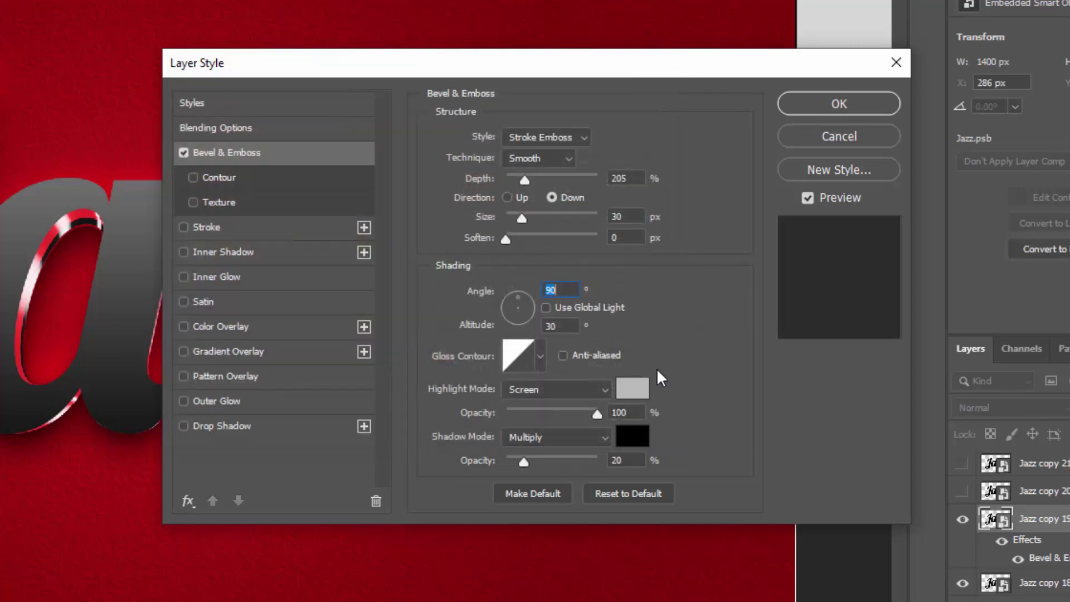
pyautogui.doubleClick(640, 410)
pyautogui.write('66')
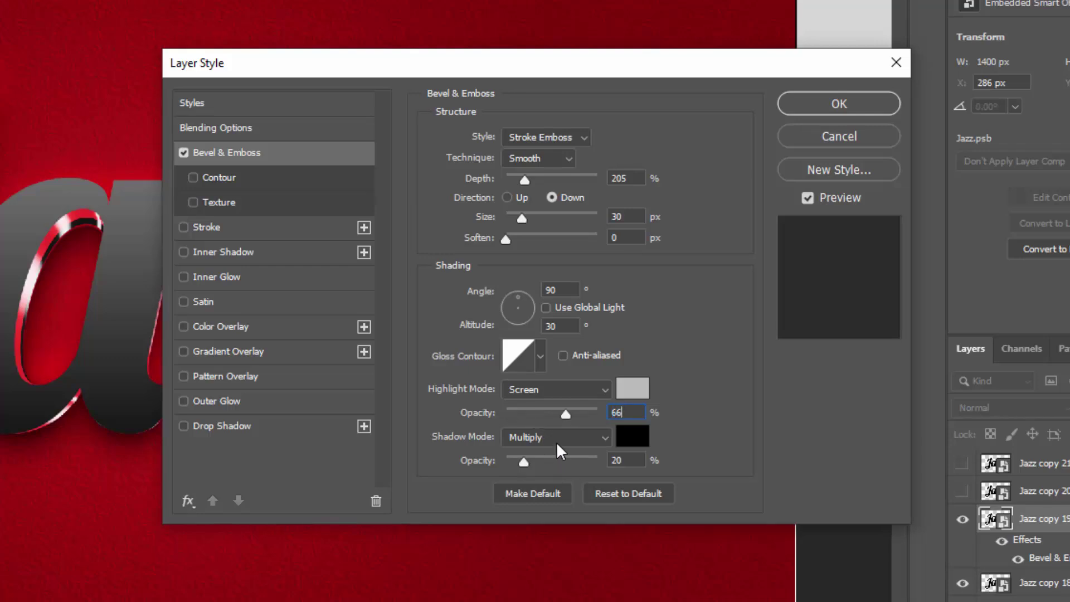
# Step: Keep the bevel's shadow color black and set its shadow opacity to 27%
pyautogui.click(627, 442)
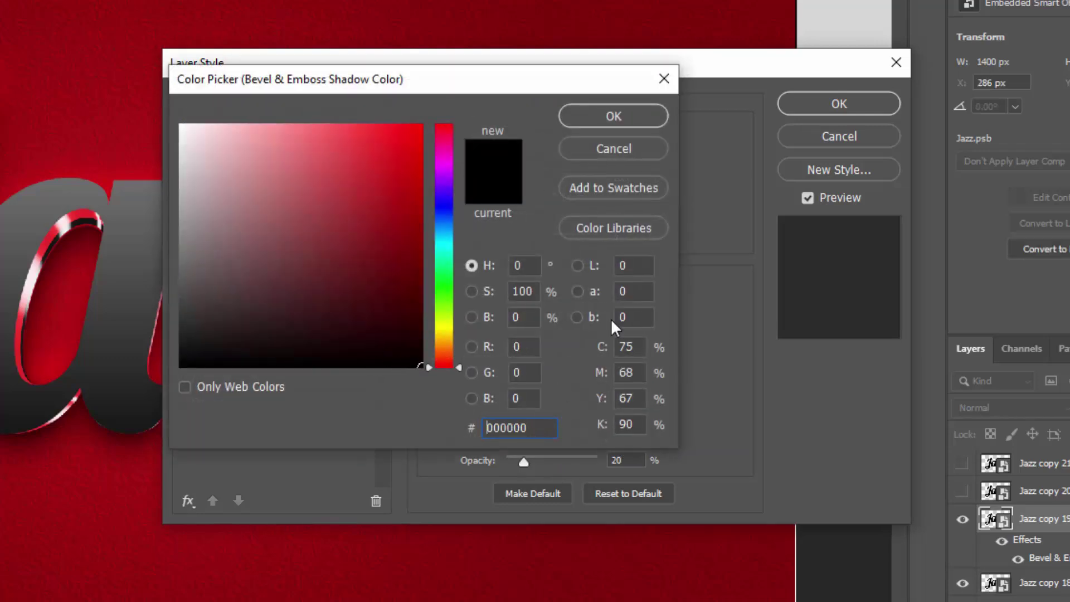
pyautogui.click(624, 123)
pyautogui.doubleClick(611, 461)
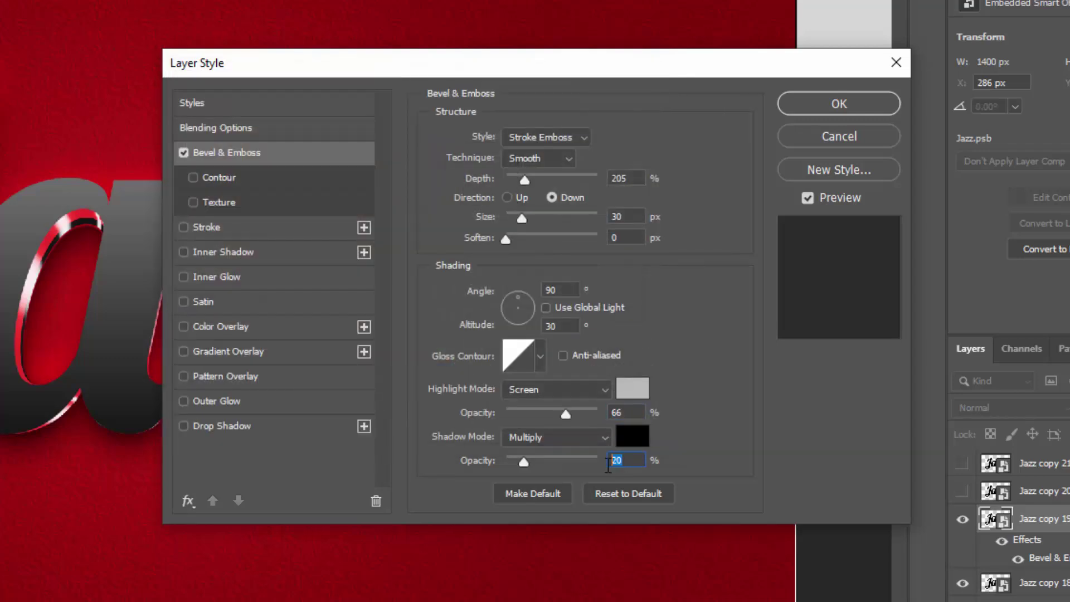
pyautogui.write('27')
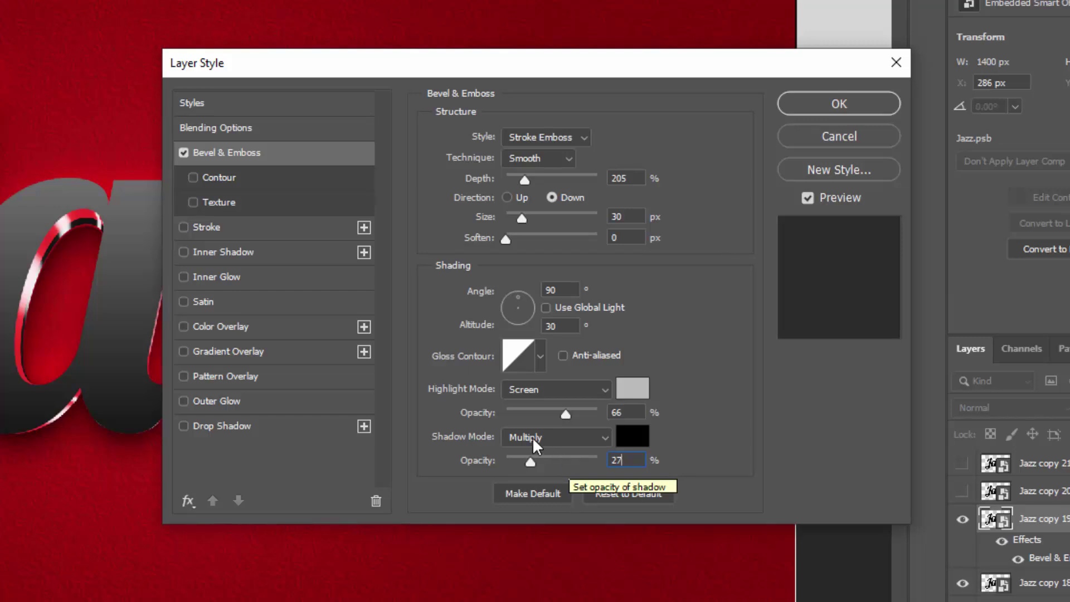
# Step: Enable an inside Stroke on Jazz copy 19 with size 125 px and 0% opacity
pyautogui.click(236, 223)
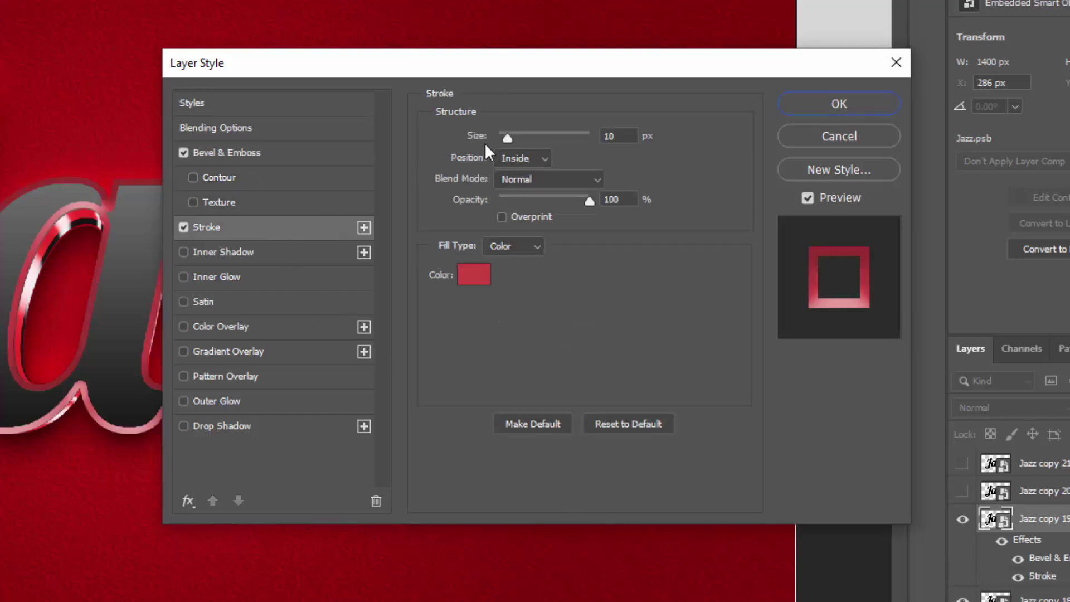
pyautogui.doubleClick(612, 136)
pyautogui.write('12')
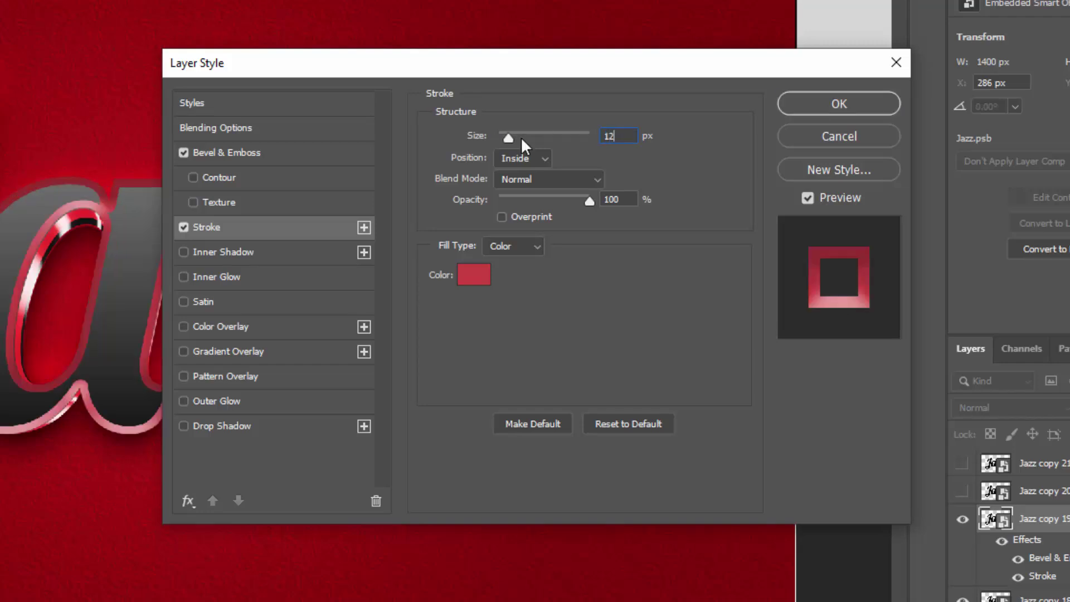
pyautogui.write('5')
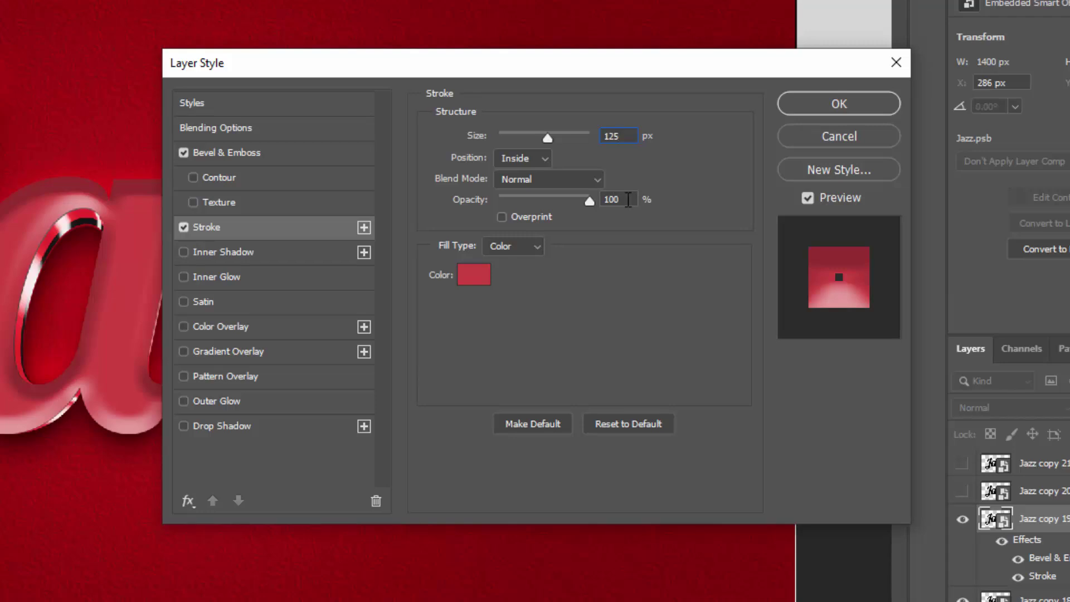
pyautogui.click(628, 199)
pyautogui.write('0')
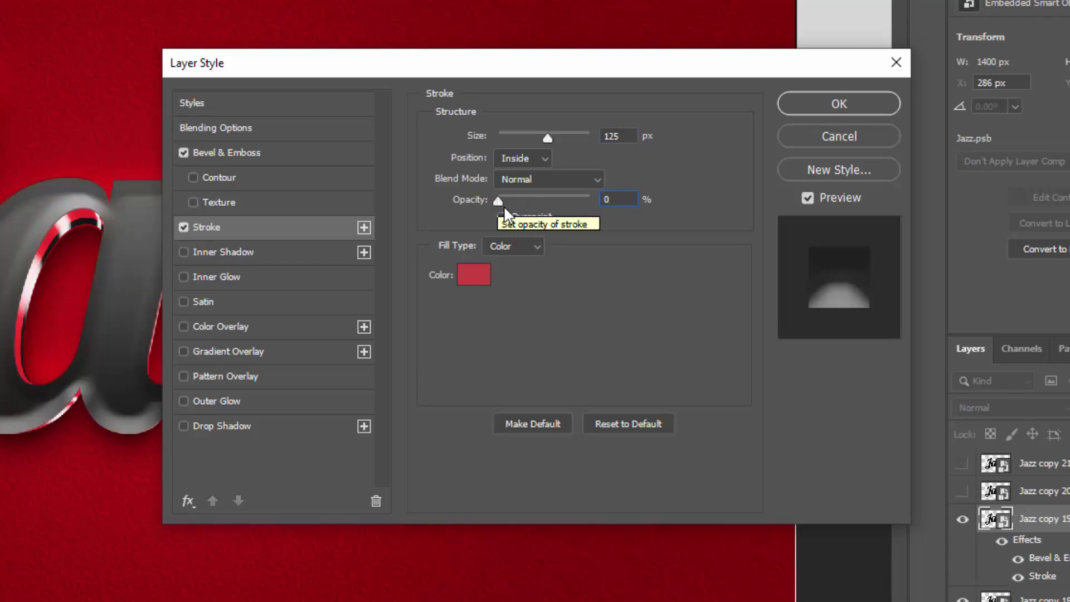
# Step: Set the stroke color to #282828, apply the layer style, and collapse Jazz copy 19's effects list
pyautogui.click(476, 277)
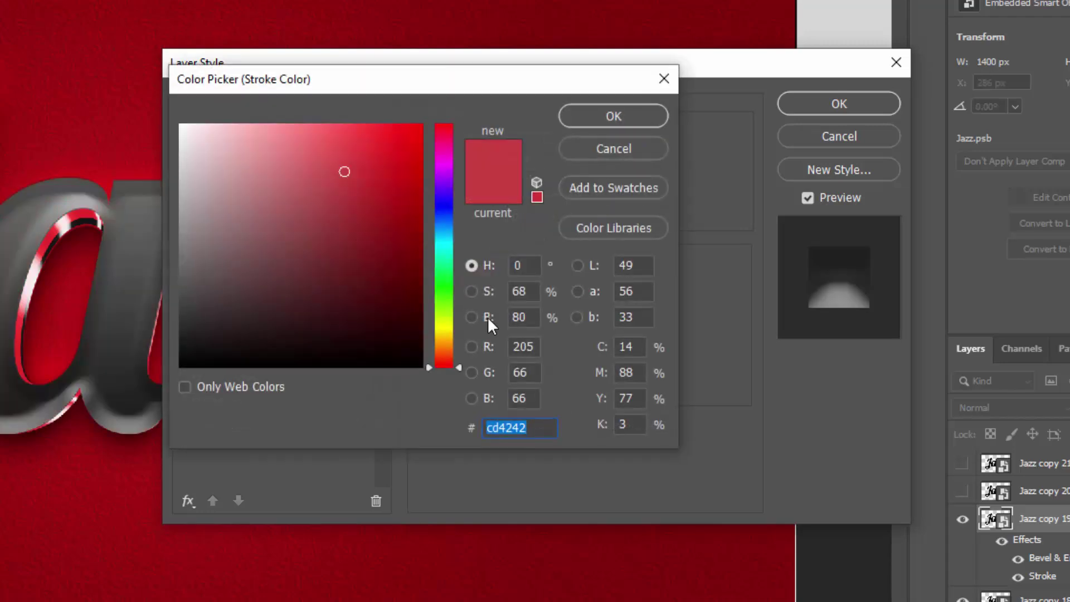
pyautogui.write('282828')
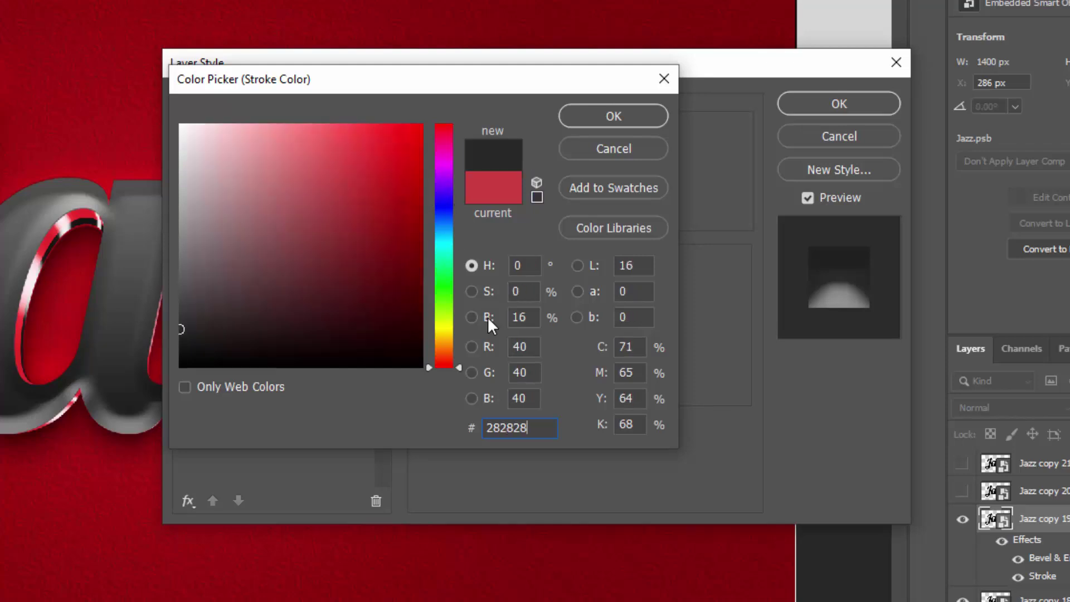
pyautogui.click(604, 116)
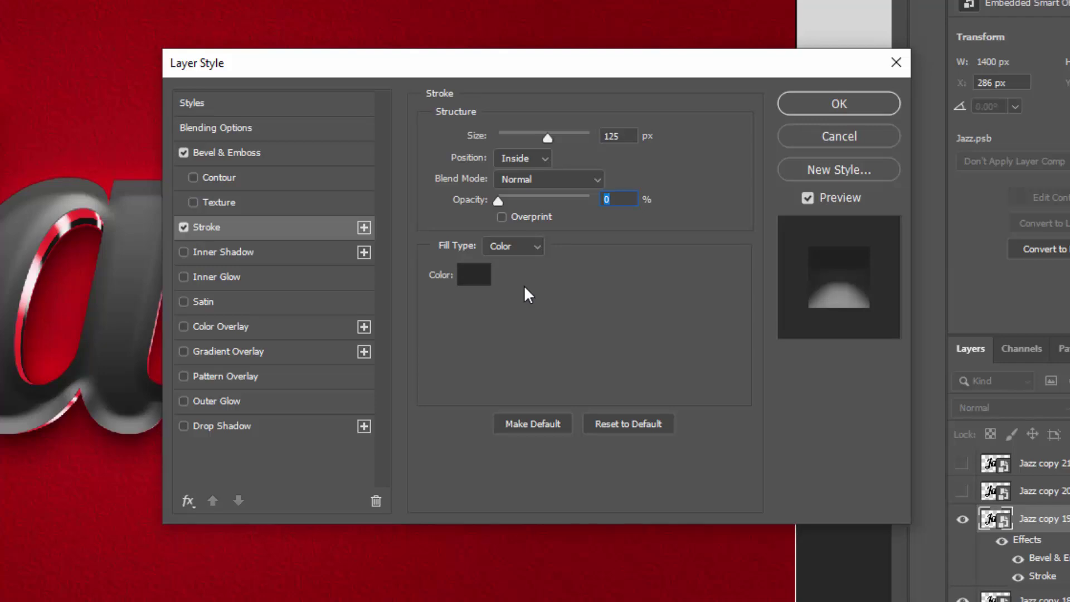
pyautogui.click(838, 104)
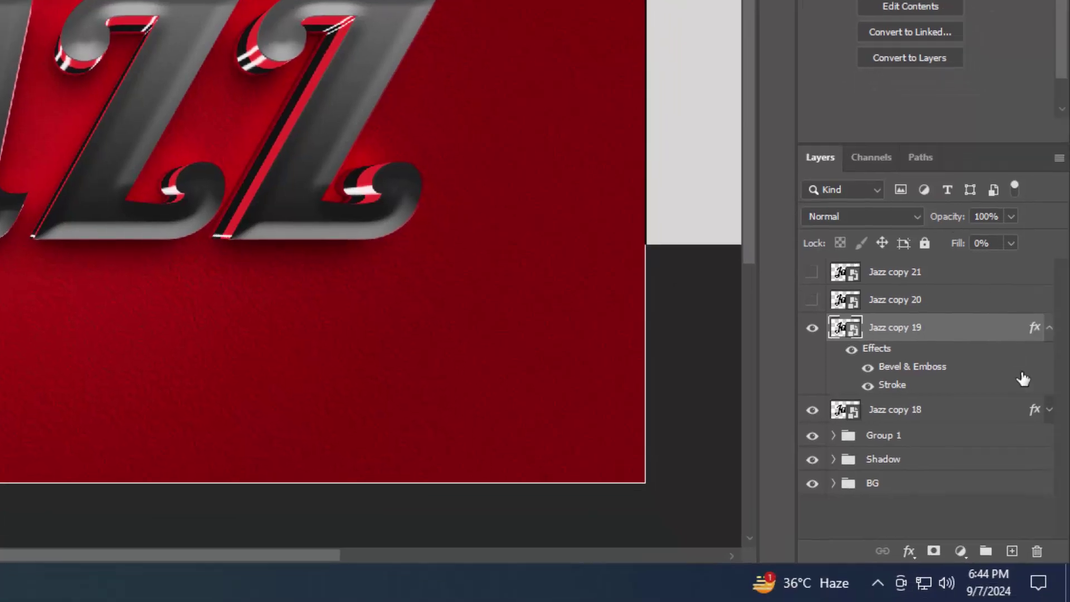
pyautogui.click(1049, 329)
# Step: Make Jazz copy 20 visible and set its fill opacity to 0% in the blending options
pyautogui.click(892, 306)
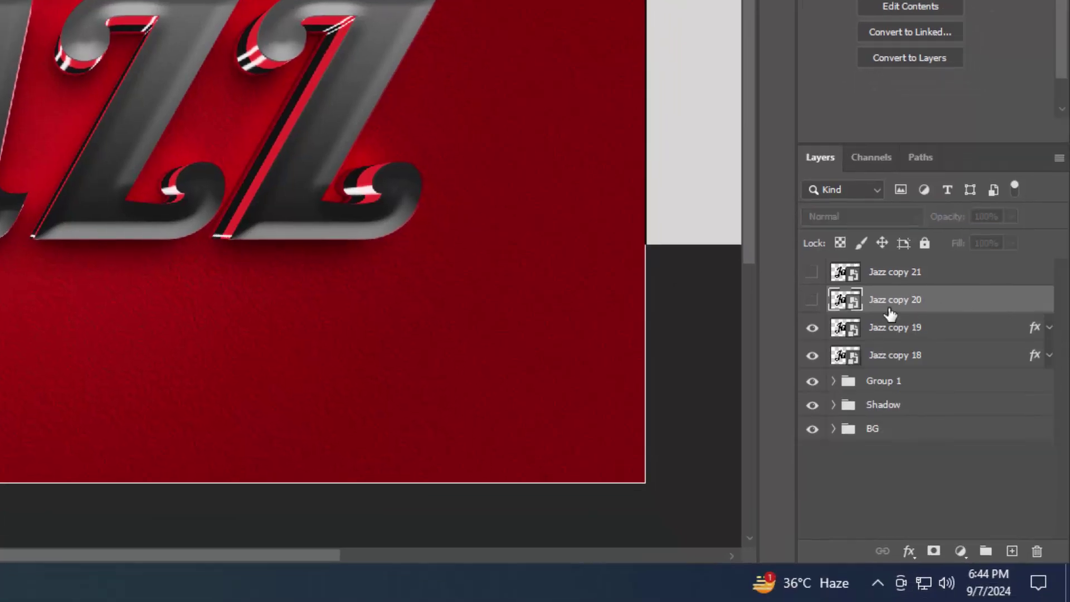
pyautogui.click(813, 300)
pyautogui.click(899, 555)
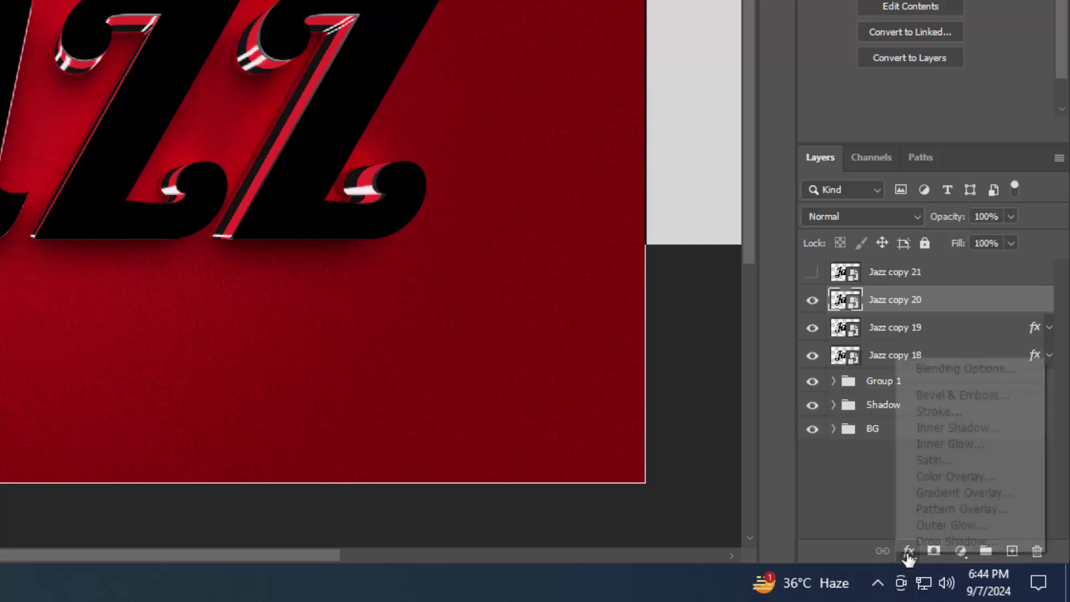
pyautogui.click(928, 368)
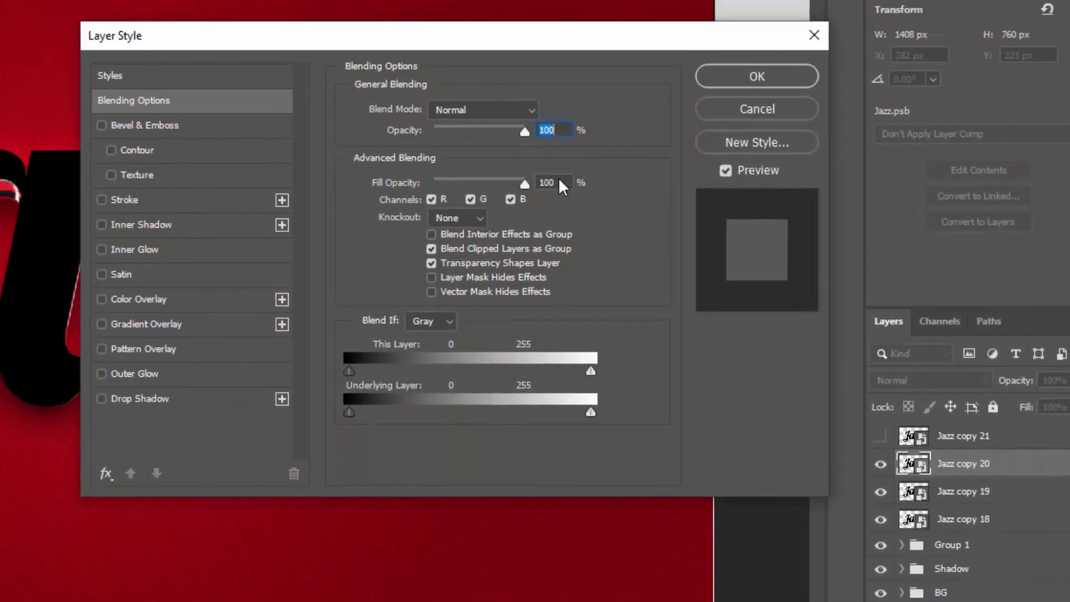
pyautogui.doubleClick(560, 182)
pyautogui.write('0')
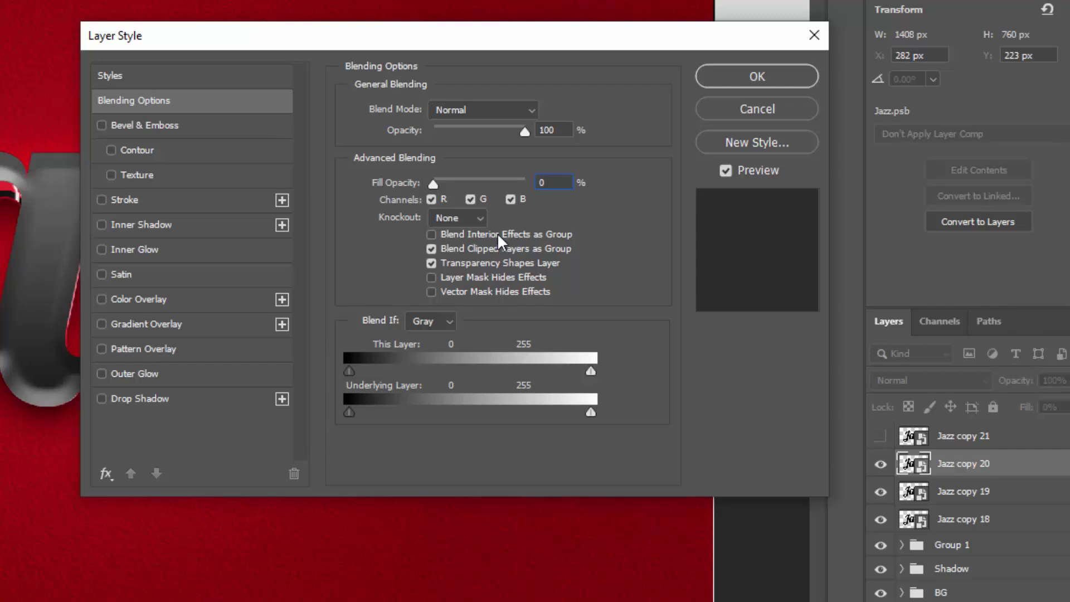
# Step: Enable Bevel & Emboss on Jazz copy 20 with a depth of 113% and a size of 21 px
pyautogui.click(162, 127)
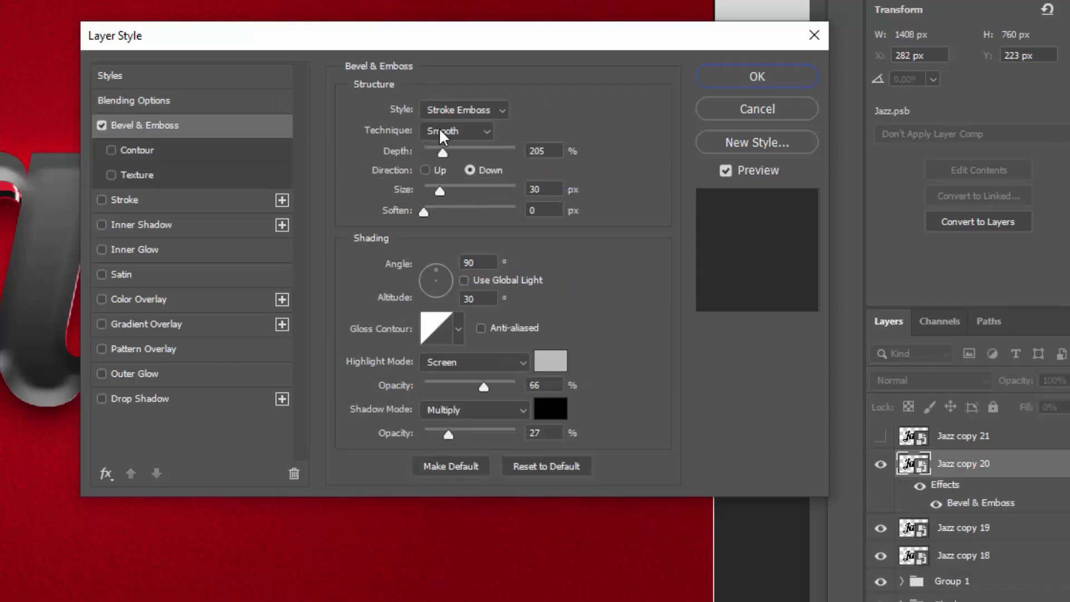
pyautogui.moveTo(553, 154); pyautogui.dragTo(492, 149)
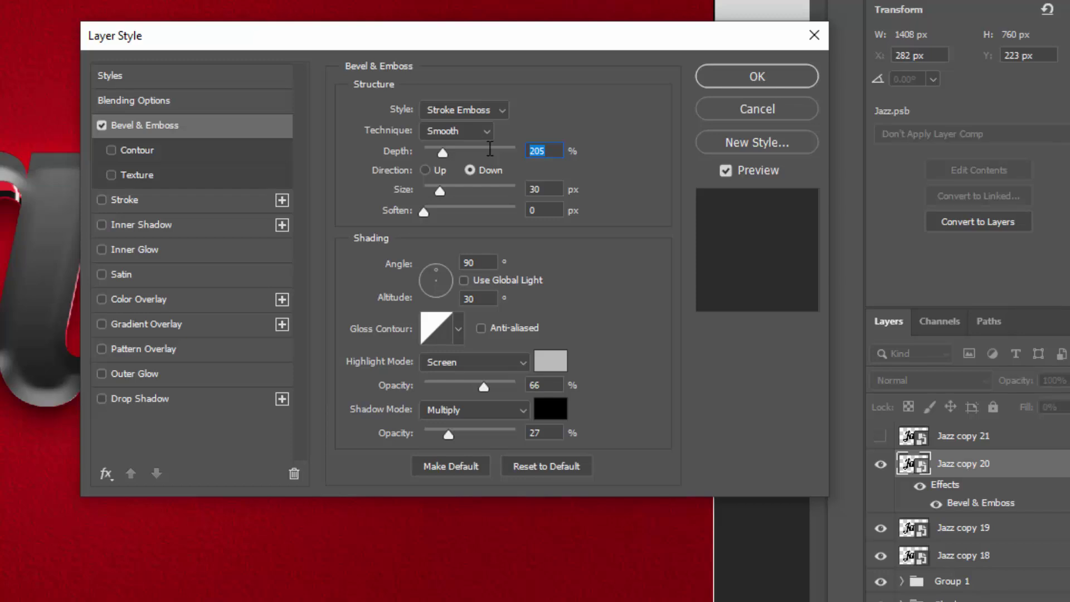
pyautogui.write('113')
pyautogui.click(549, 191)
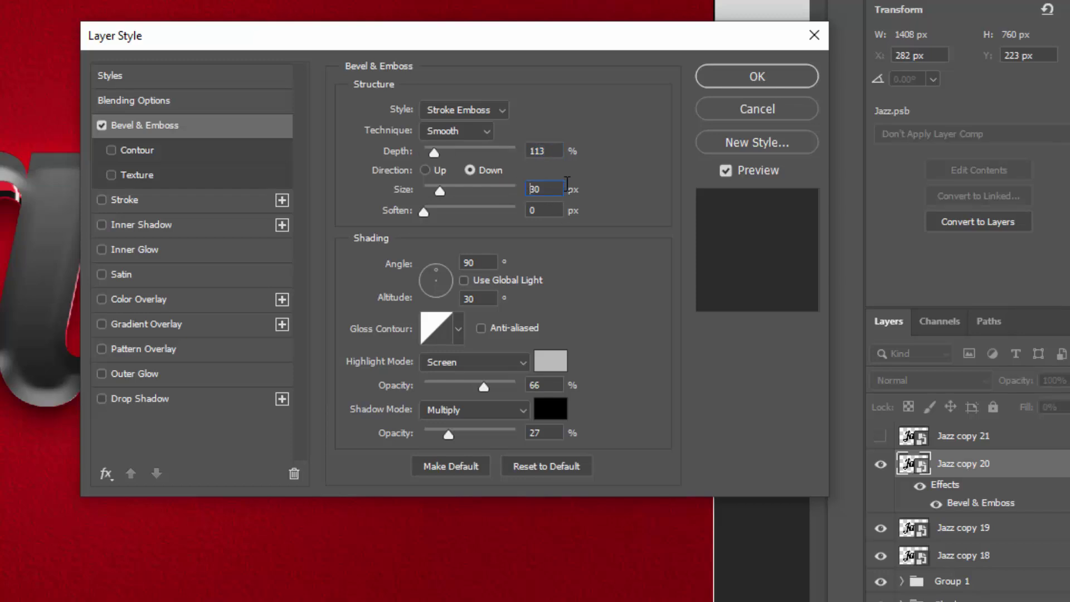
pyautogui.moveTo(567, 184); pyautogui.dragTo(511, 188)
pyautogui.write('21')
# Step: Set the bevel's shading angle to -34° and its altitude to 53°
pyautogui.moveTo(514, 252); pyautogui.dragTo(404, 269)
pyautogui.write('-34')
pyautogui.moveTo(486, 306); pyautogui.dragTo(427, 299)
pyautogui.write('53')
# Step: Change the bevel's gloss contour to the Ring - Double preset
pyautogui.click(442, 342)
pyautogui.click(207, 72)
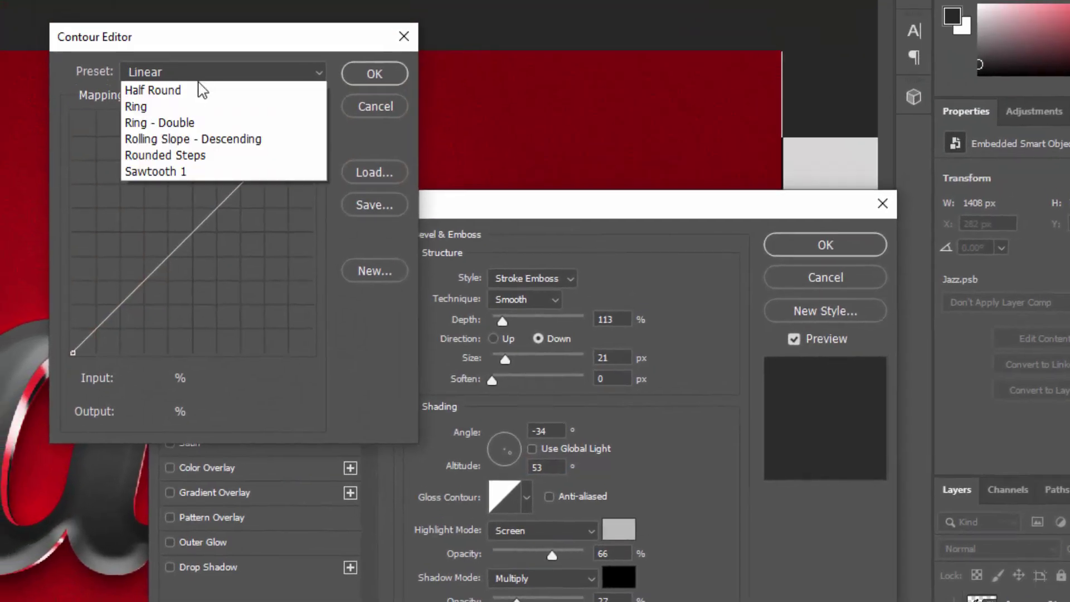
pyautogui.click(205, 285)
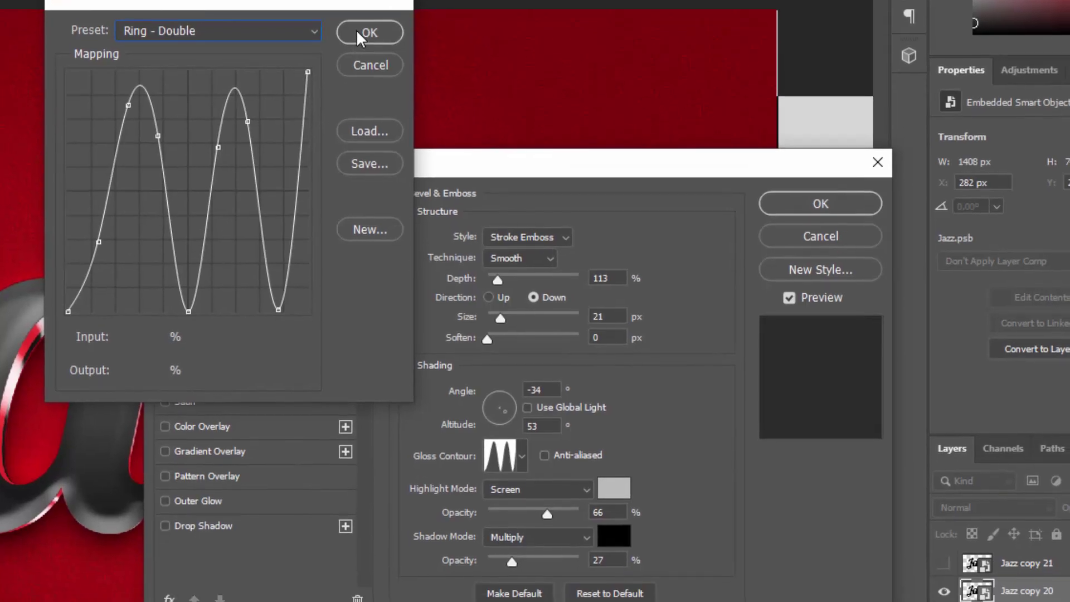
pyautogui.click(357, 33)
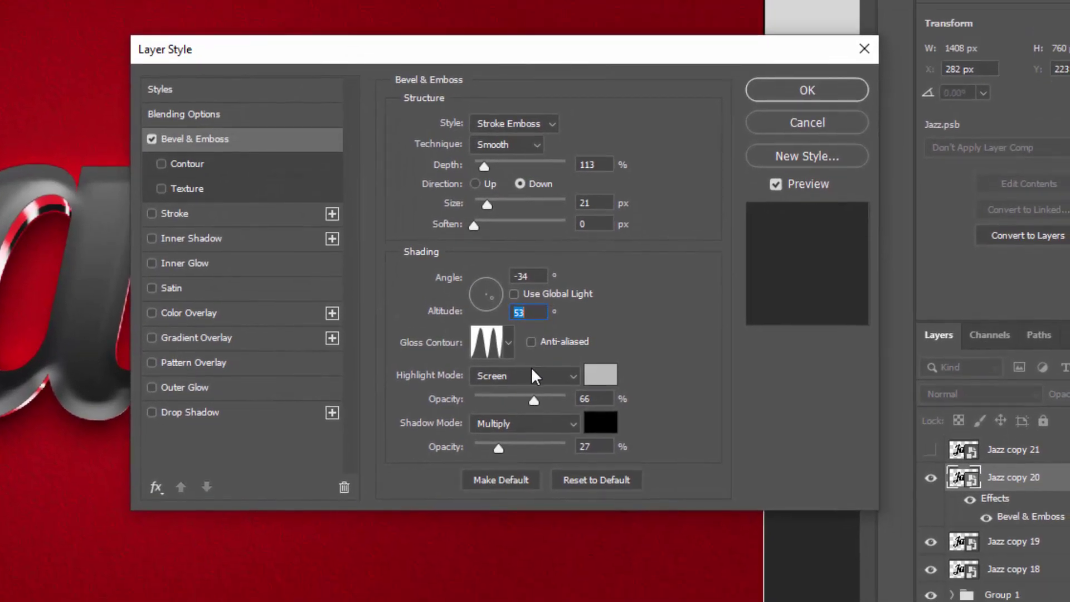
# Step: Set the bevel's highlight color to #ff9a9a
pyautogui.click(600, 374)
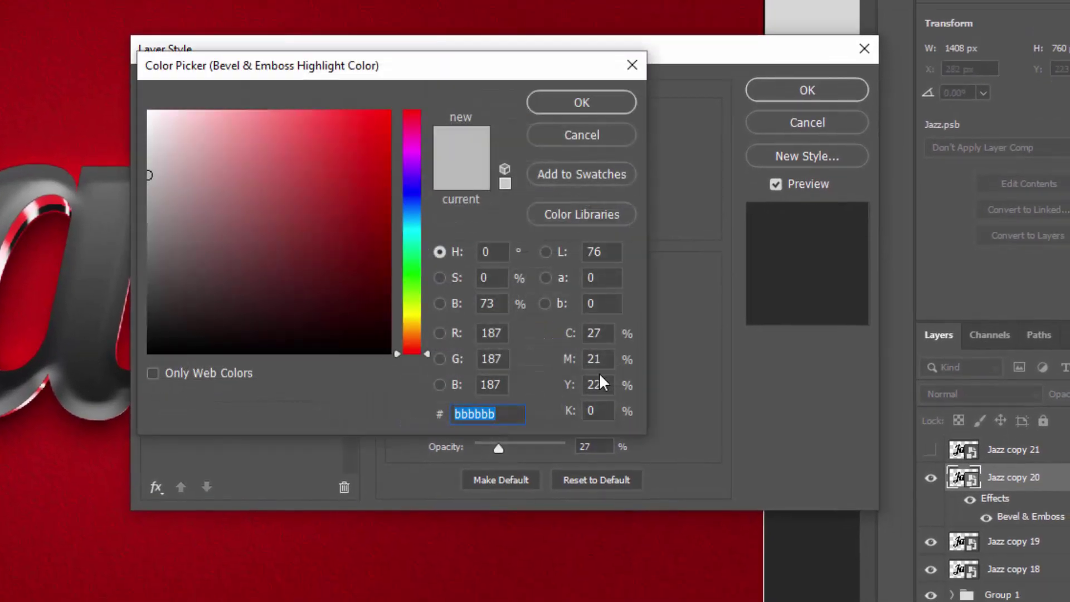
pyautogui.write('ff9a9a')
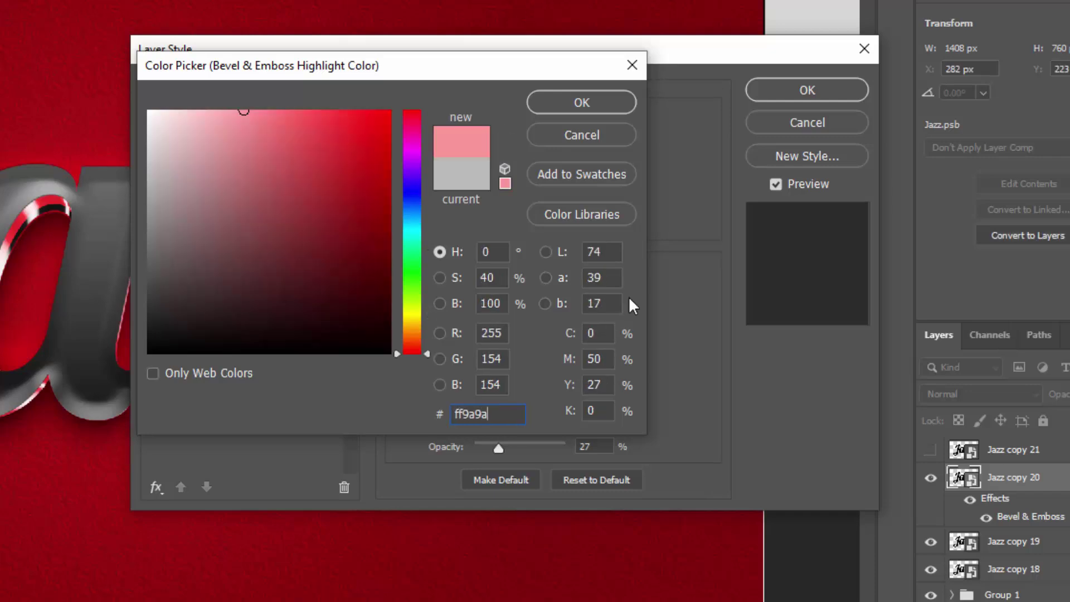
pyautogui.click(583, 104)
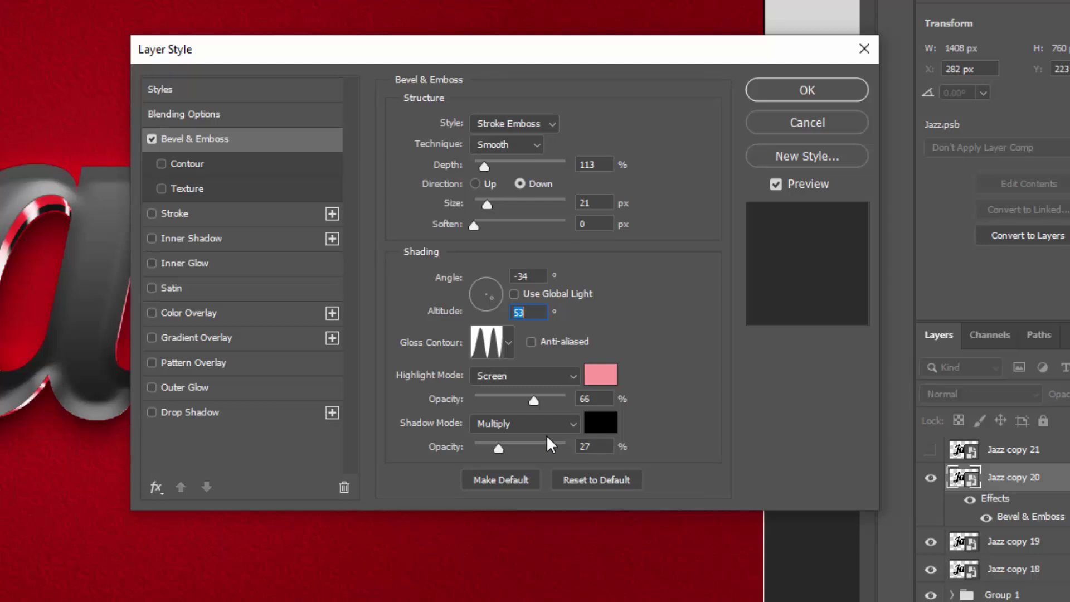
# Step: Keep the bevel's shadow color black and set its shadow opacity to 0%
pyautogui.click(599, 426)
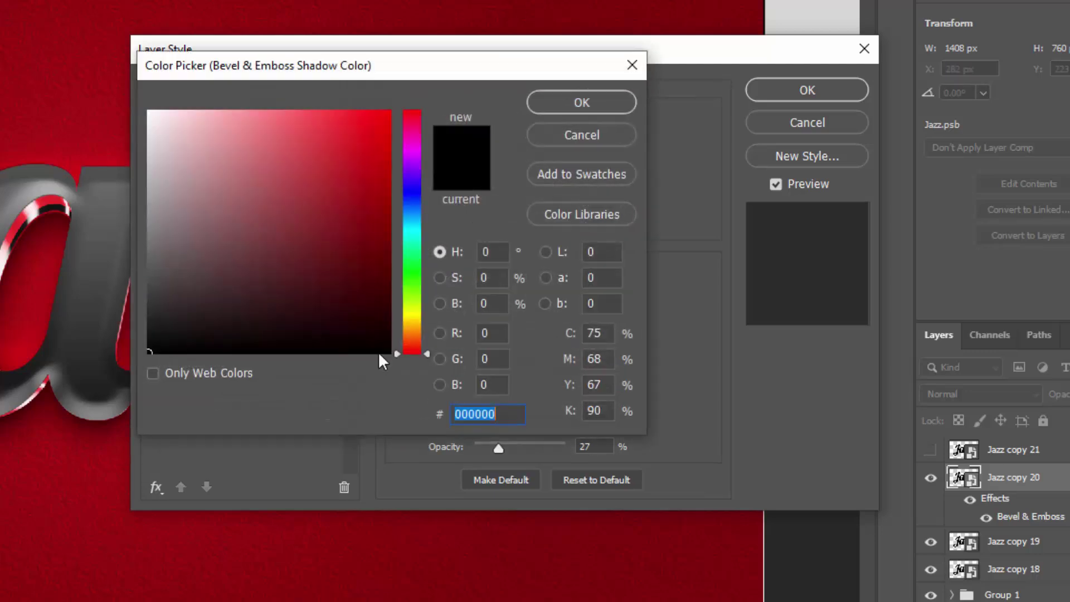
pyautogui.click(389, 353)
pyautogui.click(564, 111)
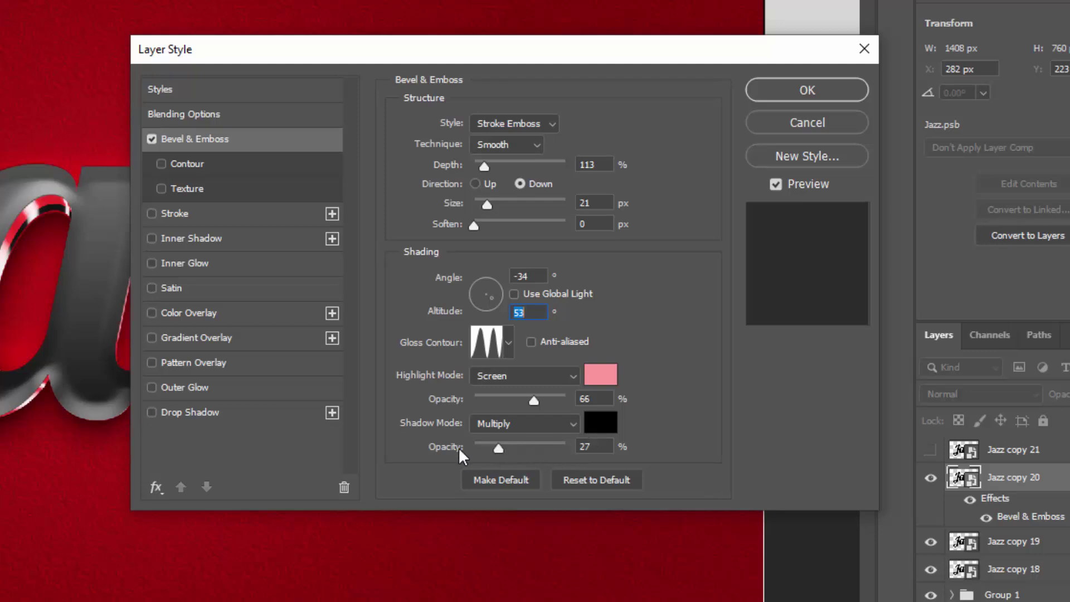
pyautogui.click(475, 446)
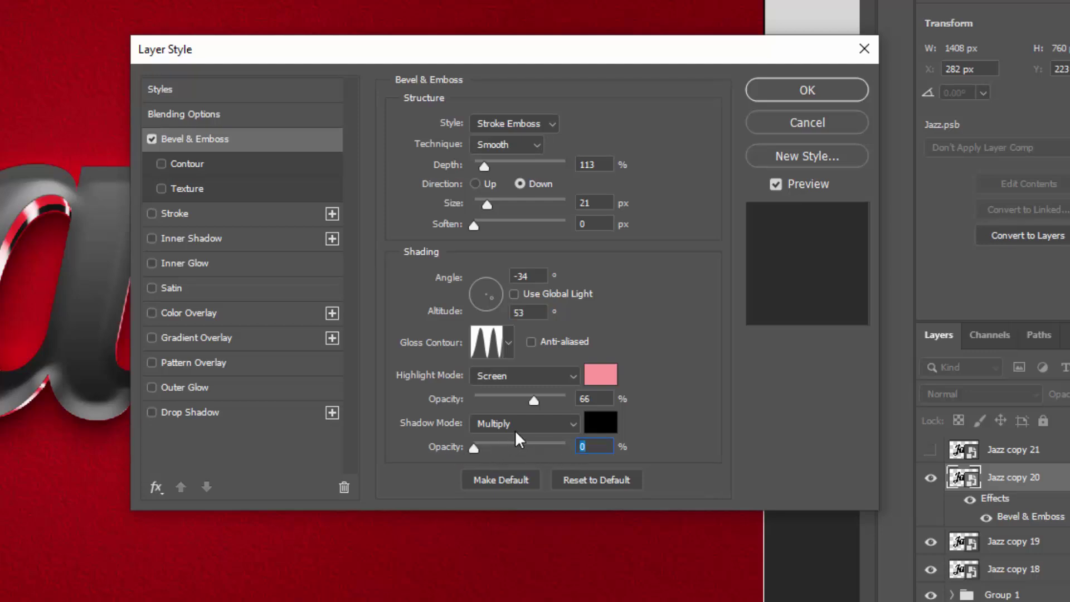
# Step: Enable a 125 px inside Stroke at 0% opacity on Jazz copy 20 and apply the layer style
pyautogui.click(197, 207)
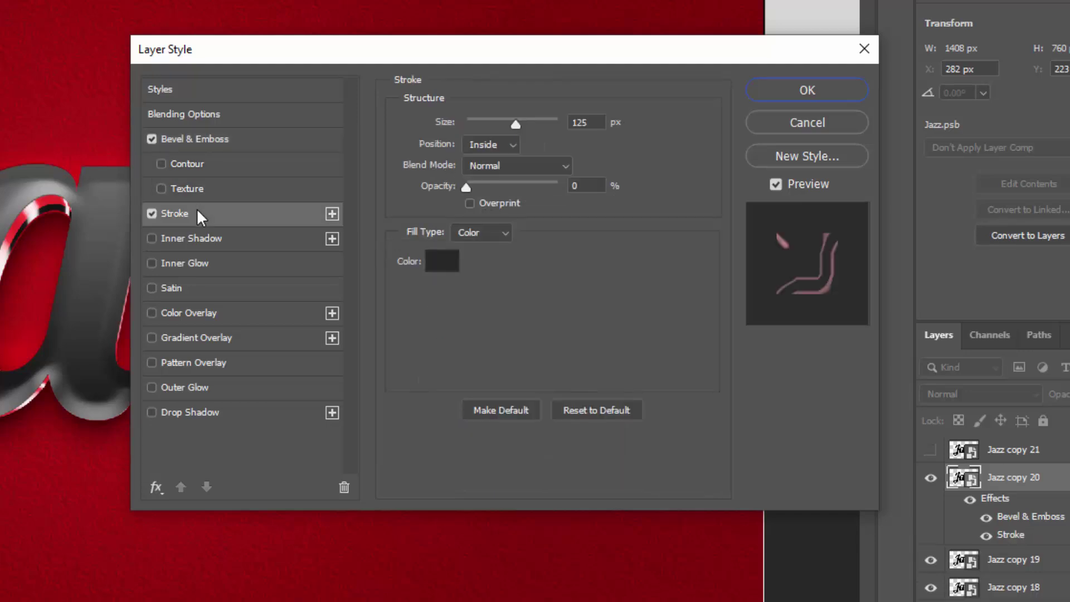
pyautogui.doubleClick(593, 121)
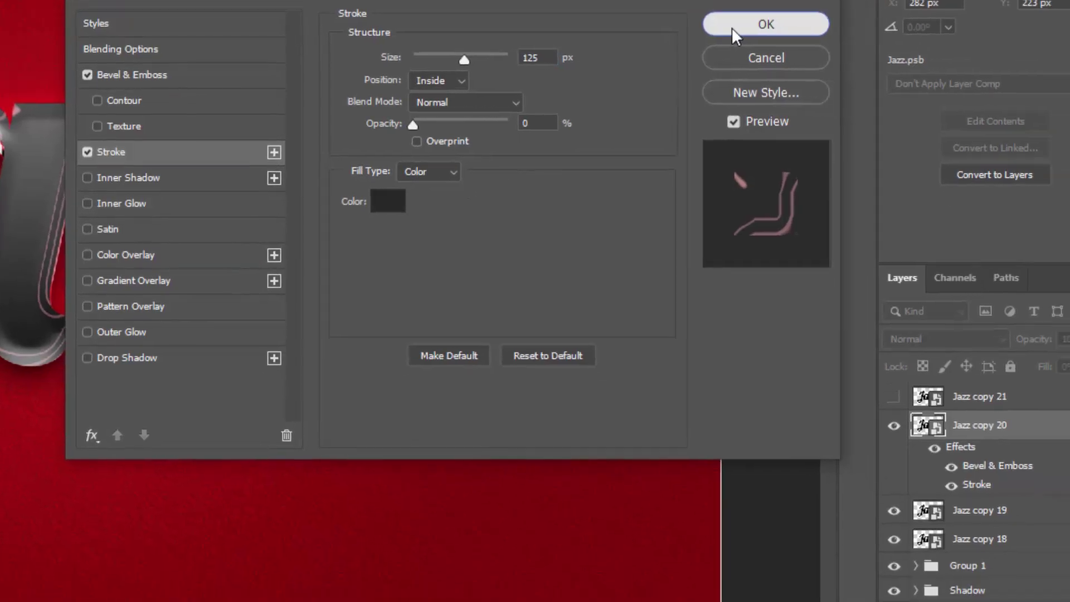
pyautogui.click(778, 93)
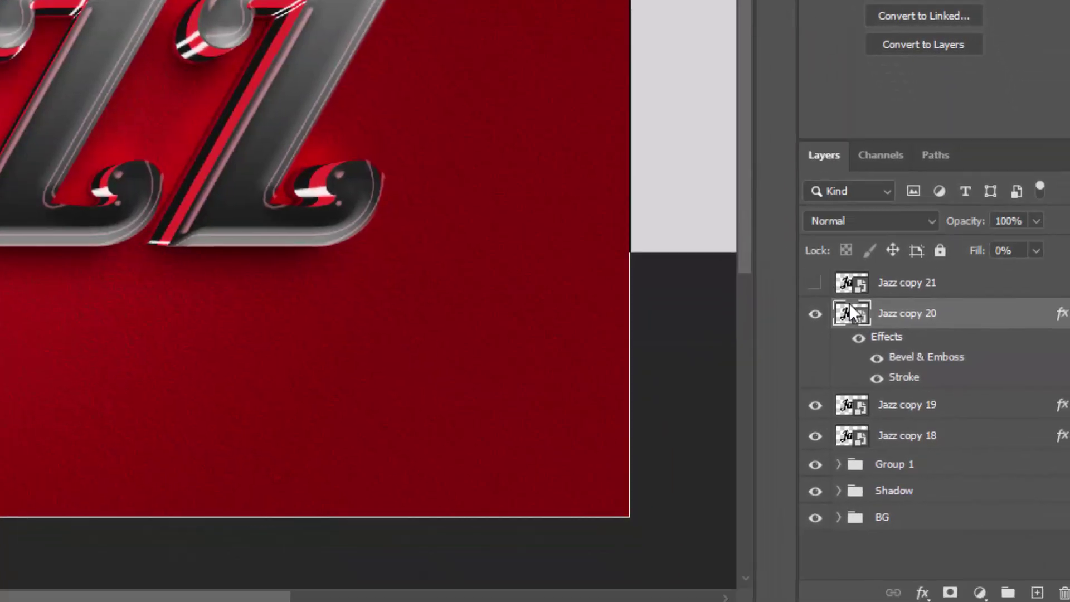
# Step: Collapse Jazz copy 20's effects list and copy its layer style
pyautogui.click(1069, 313)
pyautogui.rightClick(966, 321)
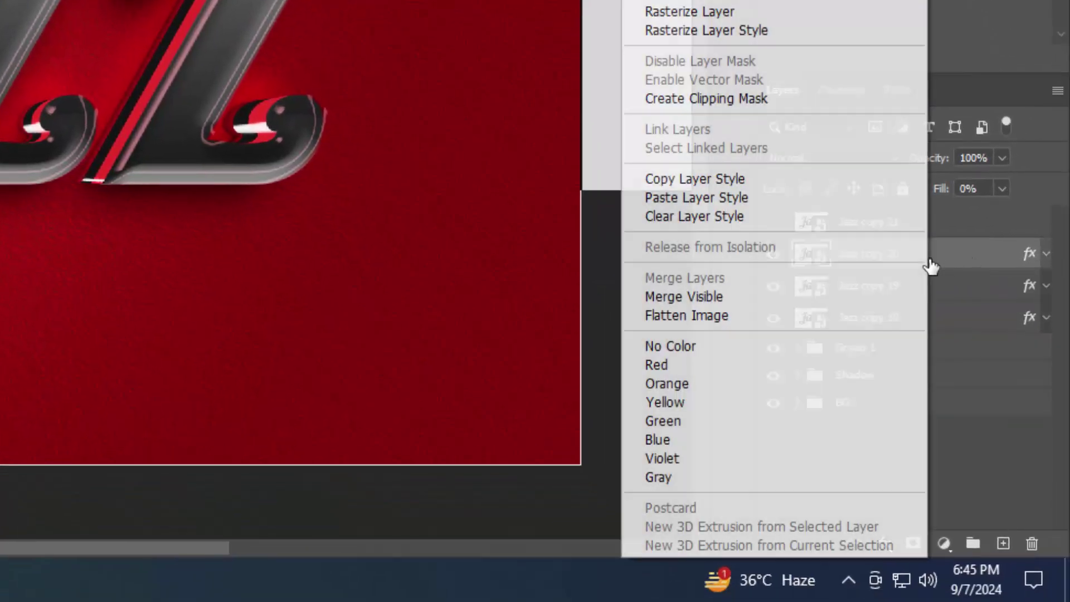
pyautogui.click(695, 179)
# Step: Make Jazz copy 21 visible and duplicate it four times with the repeated scaling transform
pyautogui.click(892, 228)
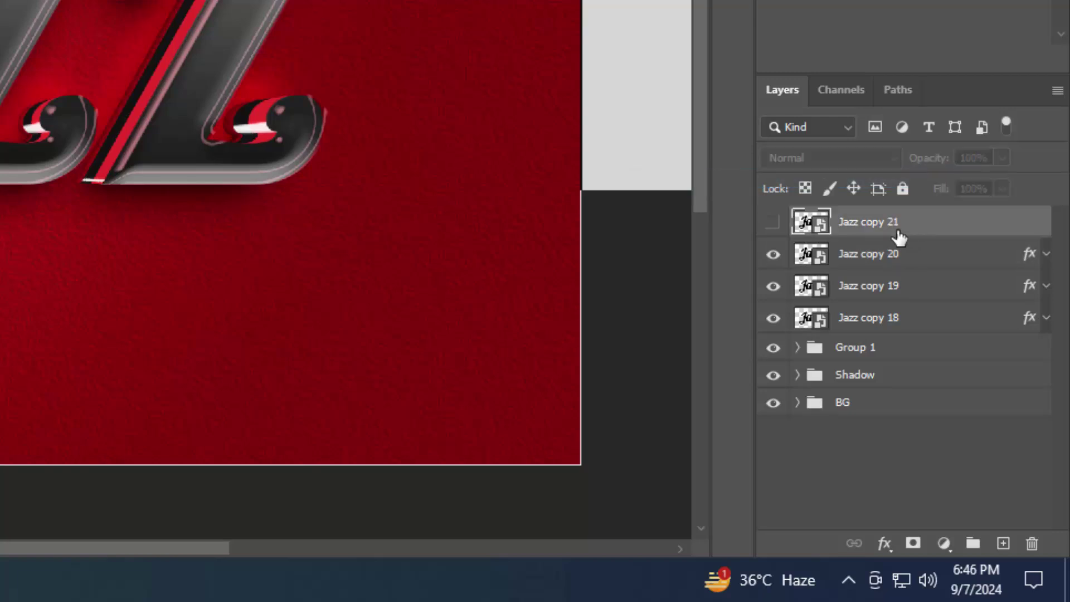
pyautogui.click(773, 223)
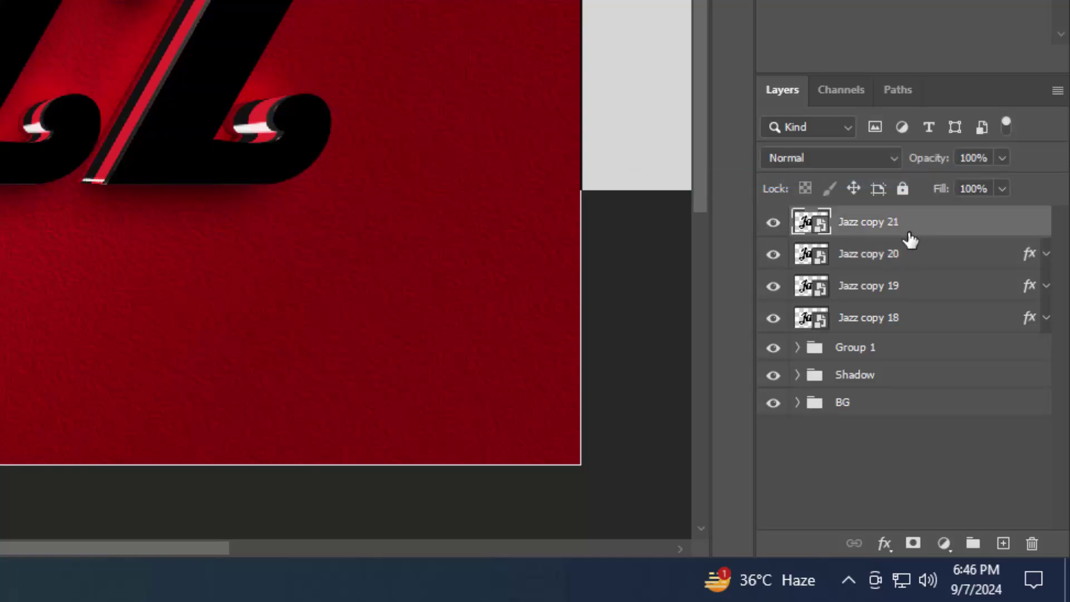
pyautogui.hotkey('ctrl', 'shift', 'alt', 't')
pyautogui.hotkey('ctrl', 'shift', 'alt', 't')
pyautogui.hotkey('ctrl', 'shift', 'alt', 't')
pyautogui.hotkey('ctrl', 'shift', 'alt', 't')
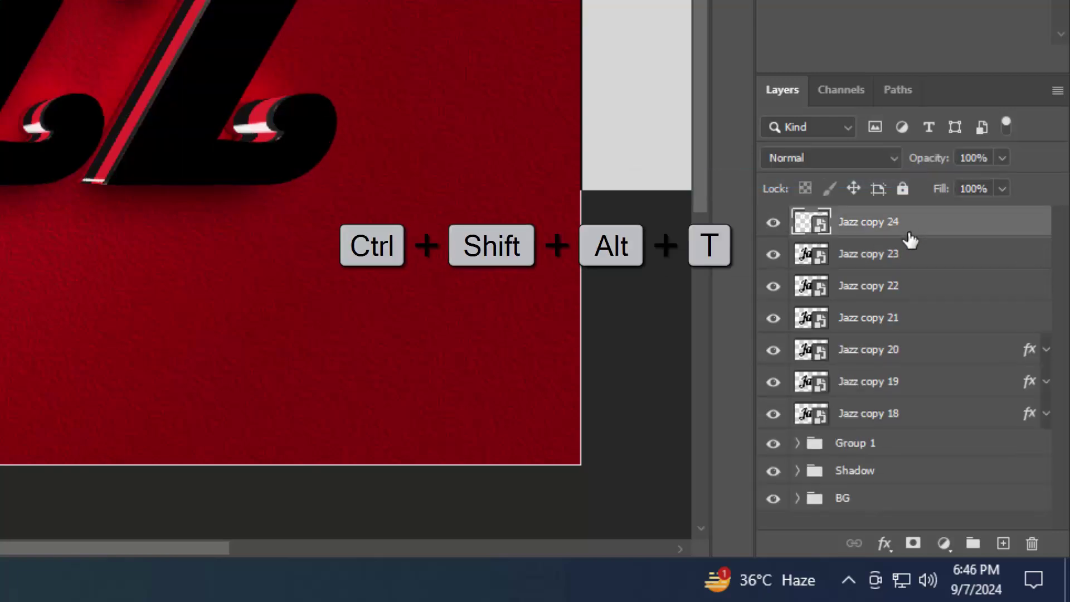
# Step: Hide the four new layers, Jazz copy 22 through Jazz copy 25
pyautogui.click(772, 223)
pyautogui.click(773, 254)
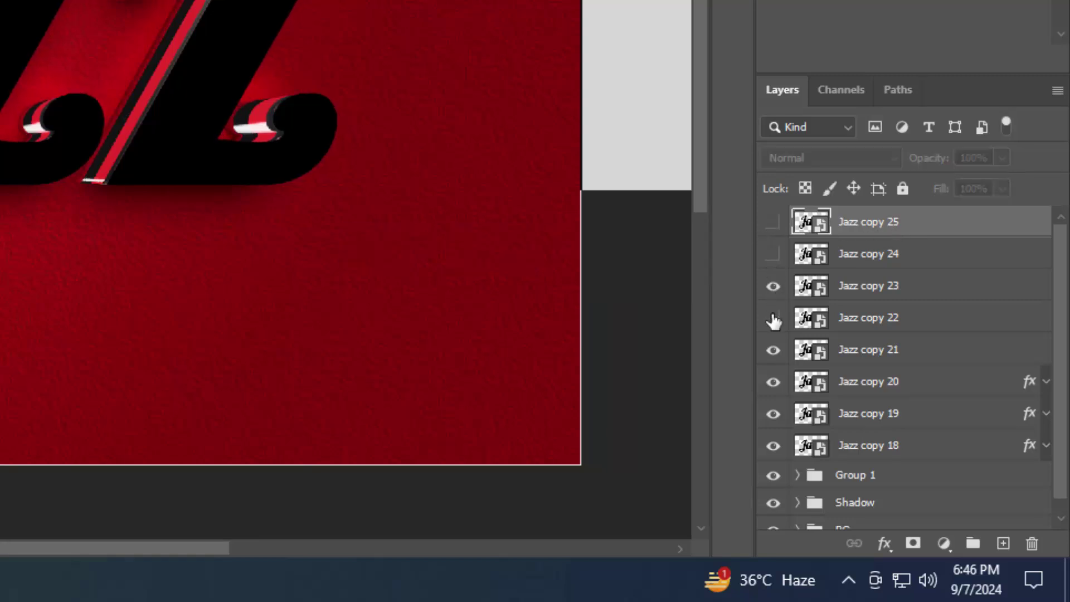
pyautogui.click(772, 318)
pyautogui.click(772, 286)
# Step: Set the fill opacity of Jazz copy 21 to 0% in its blending options
pyautogui.click(917, 357)
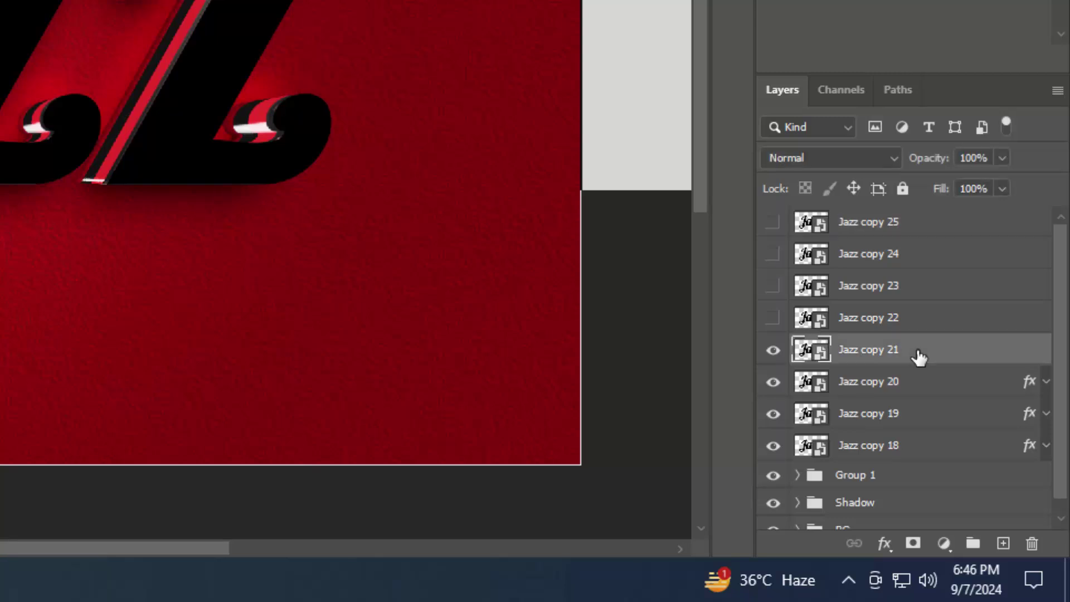
pyautogui.click(879, 545)
pyautogui.click(898, 340)
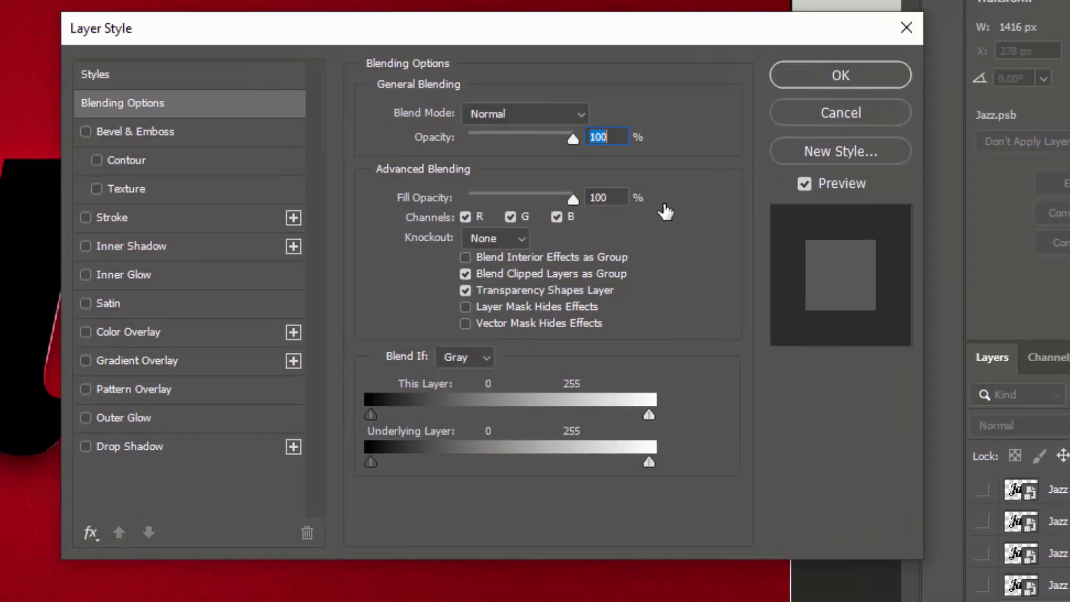
pyautogui.click(613, 198)
pyautogui.write('0')
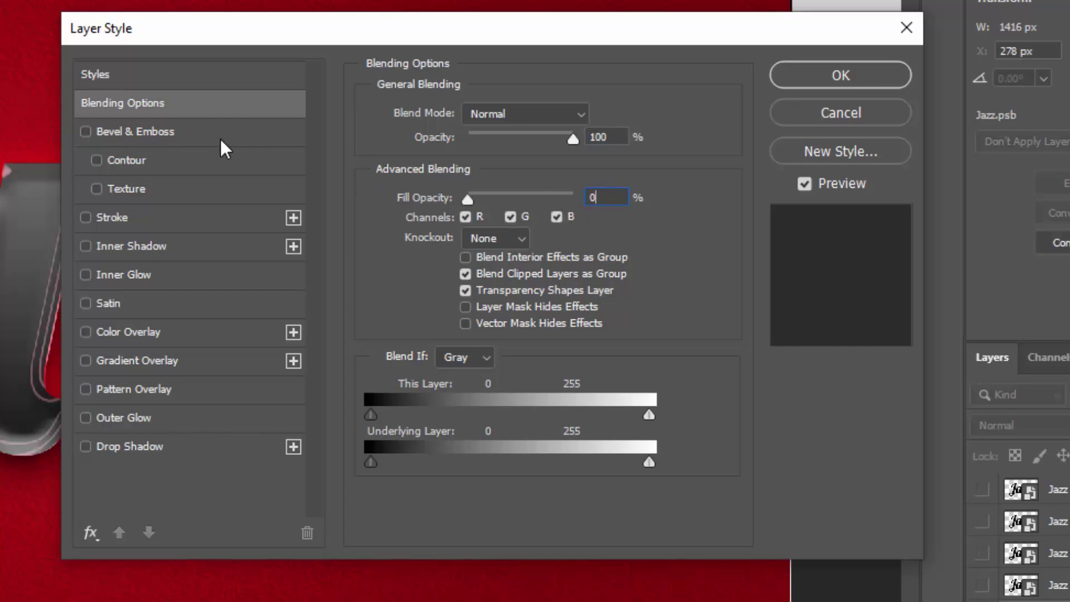
# Step: Enable Bevel & Emboss and Stroke on Jazz copy 21 with the retained settings, apply the style, and collapse its effects list
pyautogui.click(159, 135)
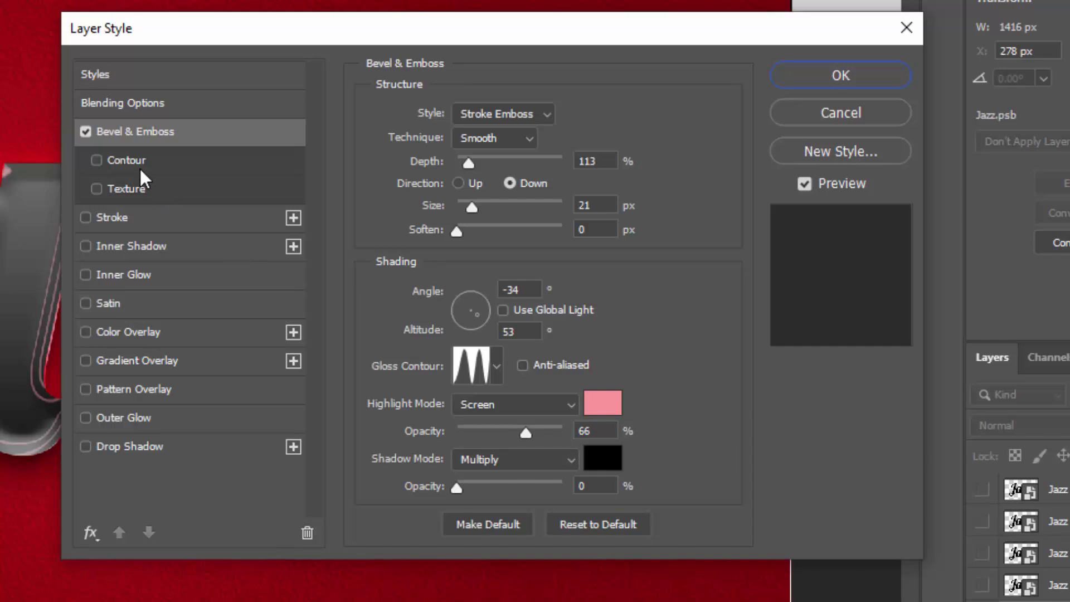
pyautogui.click(132, 218)
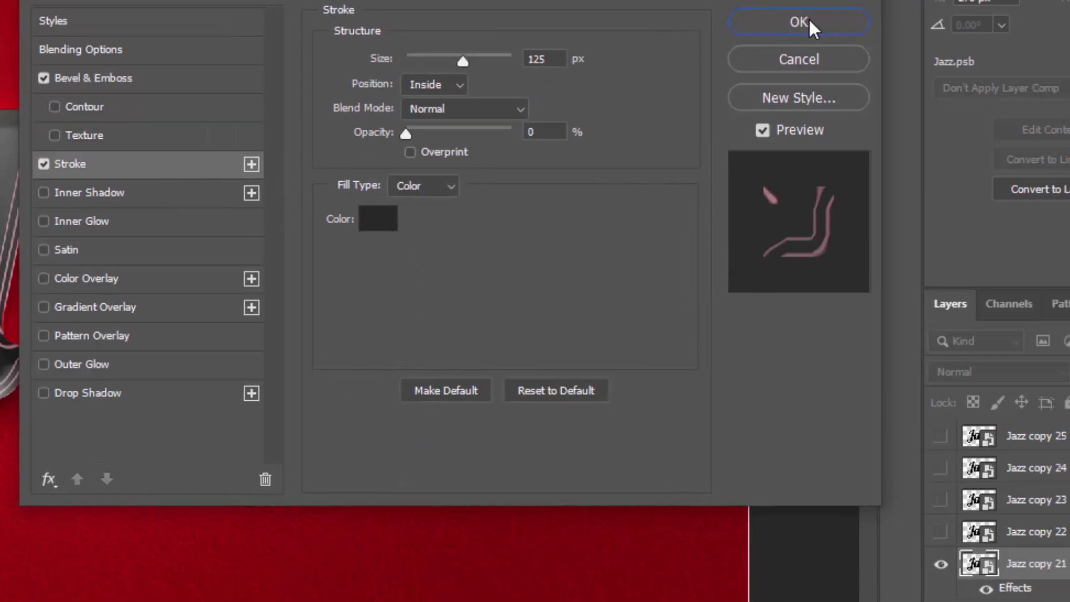
pyautogui.click(840, 76)
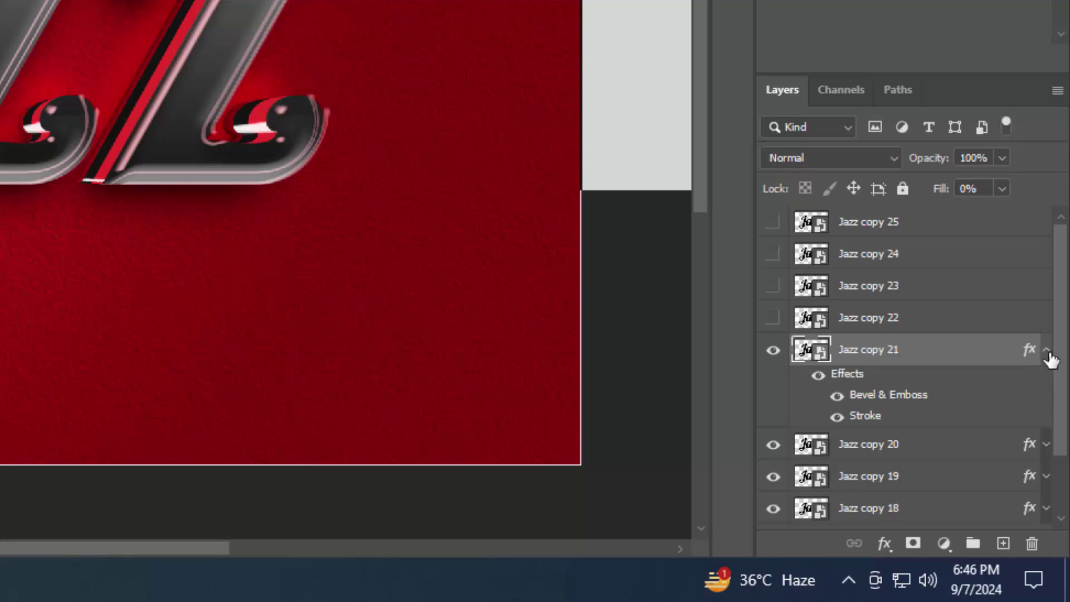
pyautogui.click(1048, 351)
# Step: Make Jazz copy 22 visible and set its fill opacity to 0% in the blending options
pyautogui.click(814, 317)
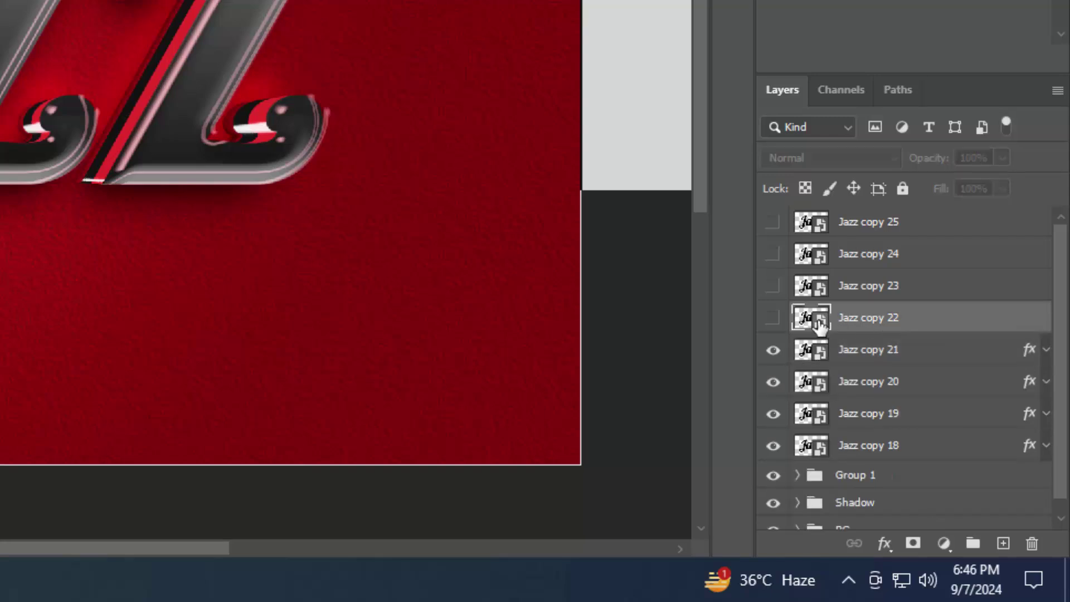
pyautogui.click(773, 318)
pyautogui.click(884, 543)
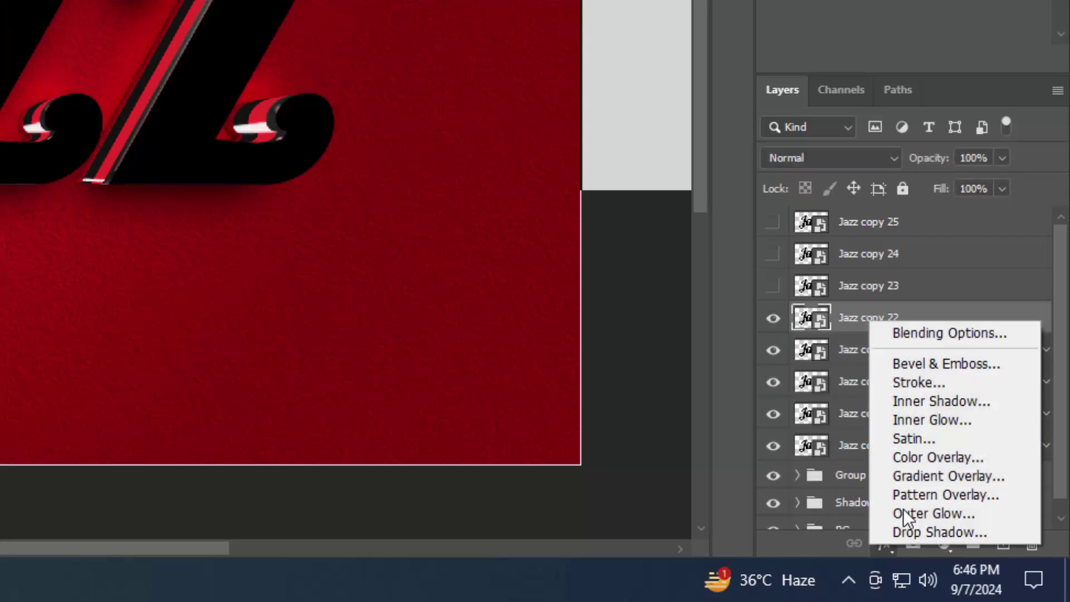
pyautogui.click(926, 333)
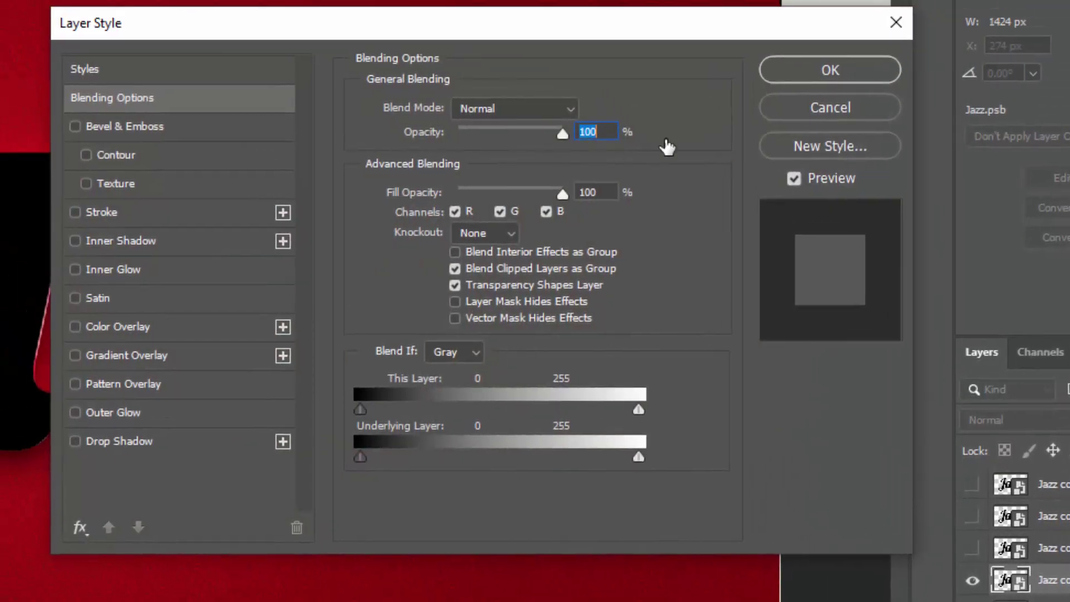
pyautogui.press('Tab')
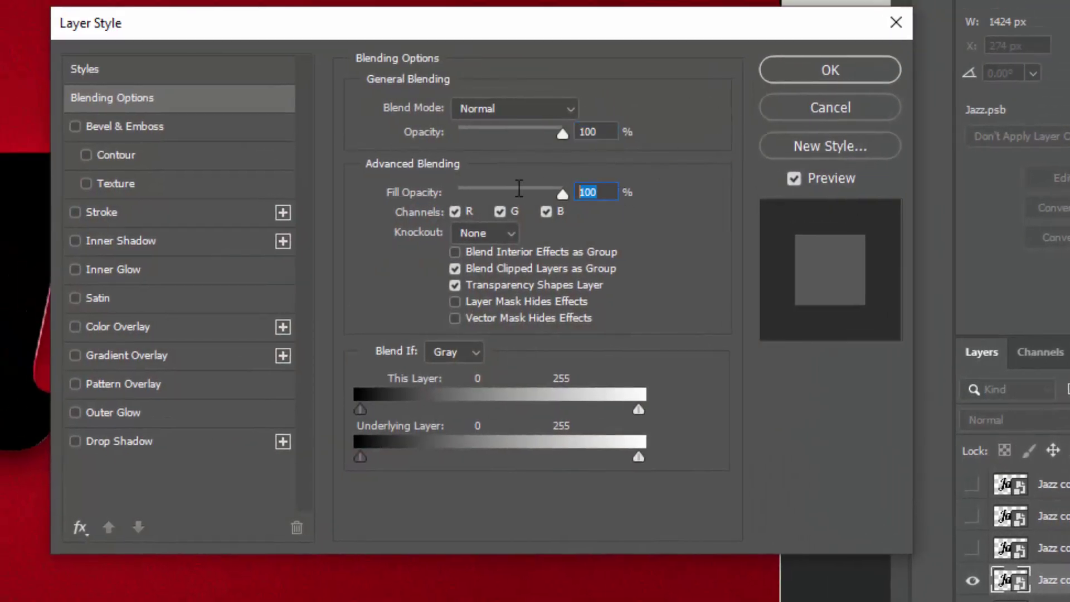
pyautogui.write('0')
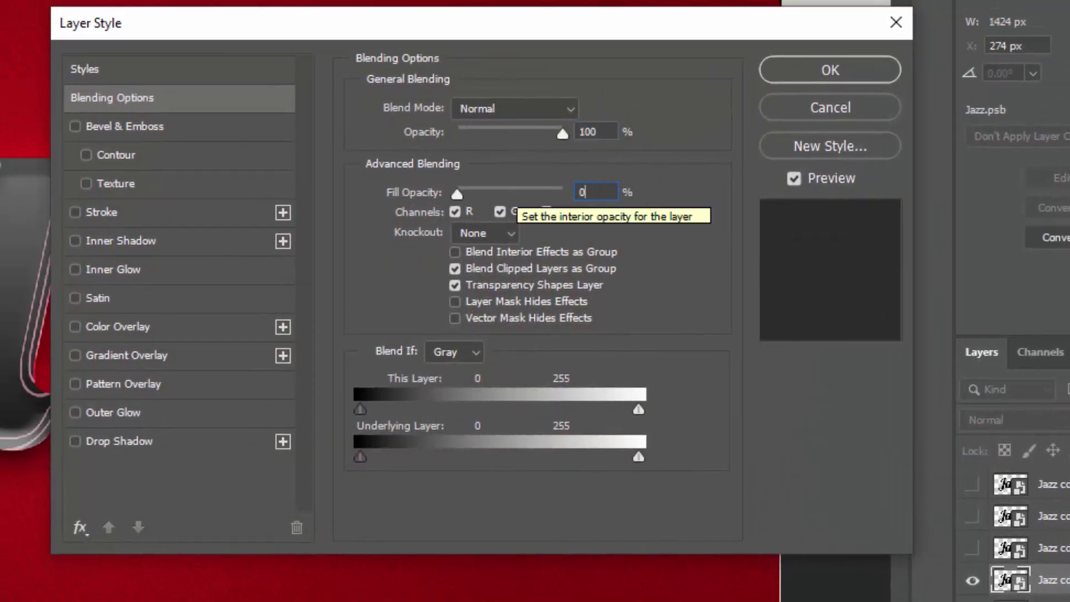
# Step: Enable Bevel & Emboss on Jazz copy 22 with depth 154%, direction Up and size 21 px
pyautogui.click(159, 126)
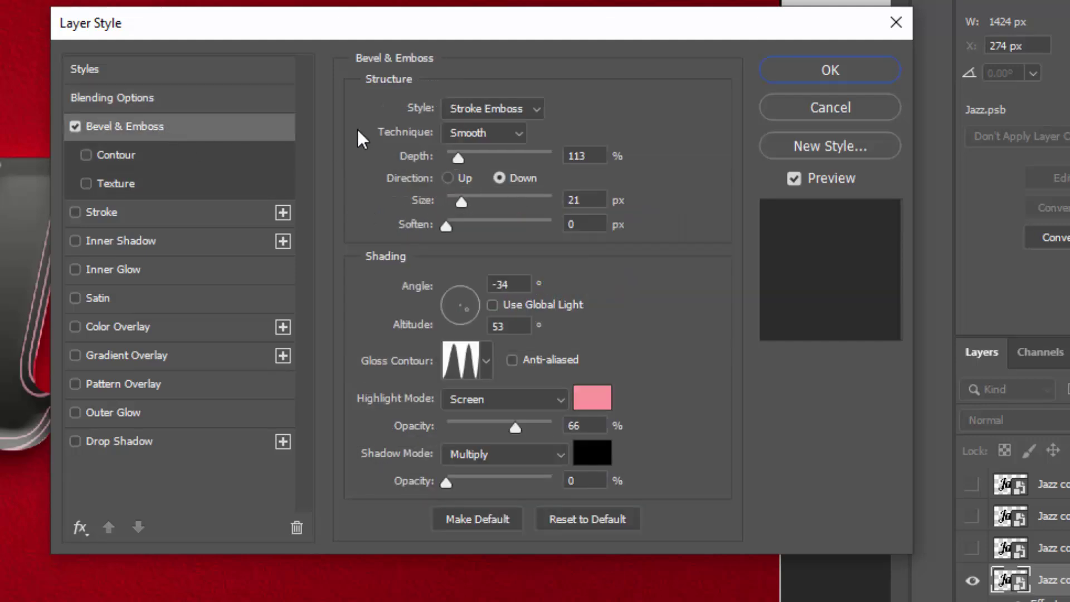
pyautogui.press('Tab')
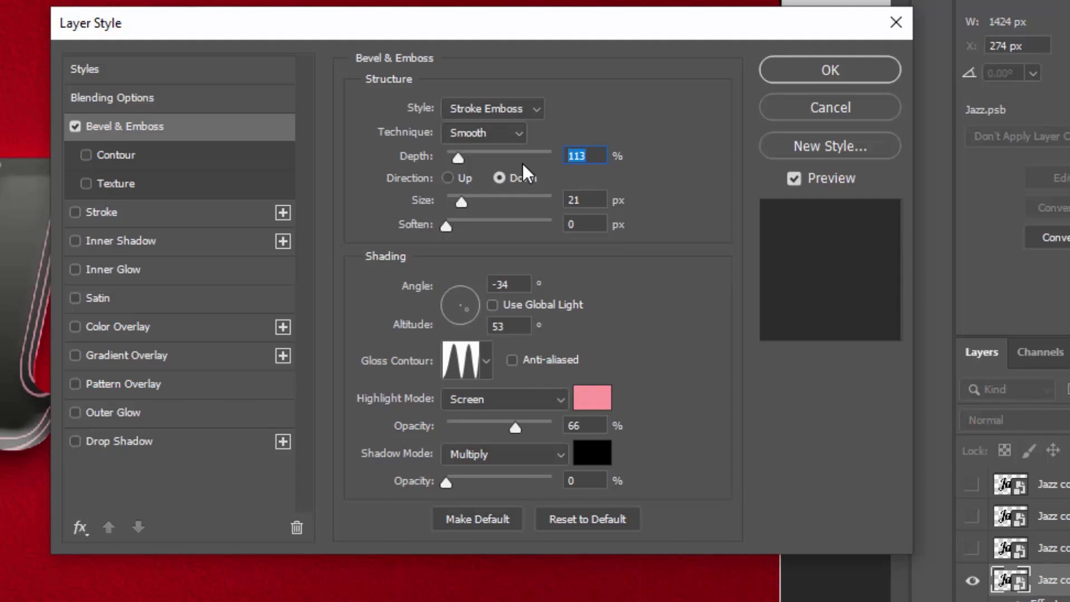
pyautogui.write('154')
pyautogui.click(449, 180)
pyautogui.click(571, 199)
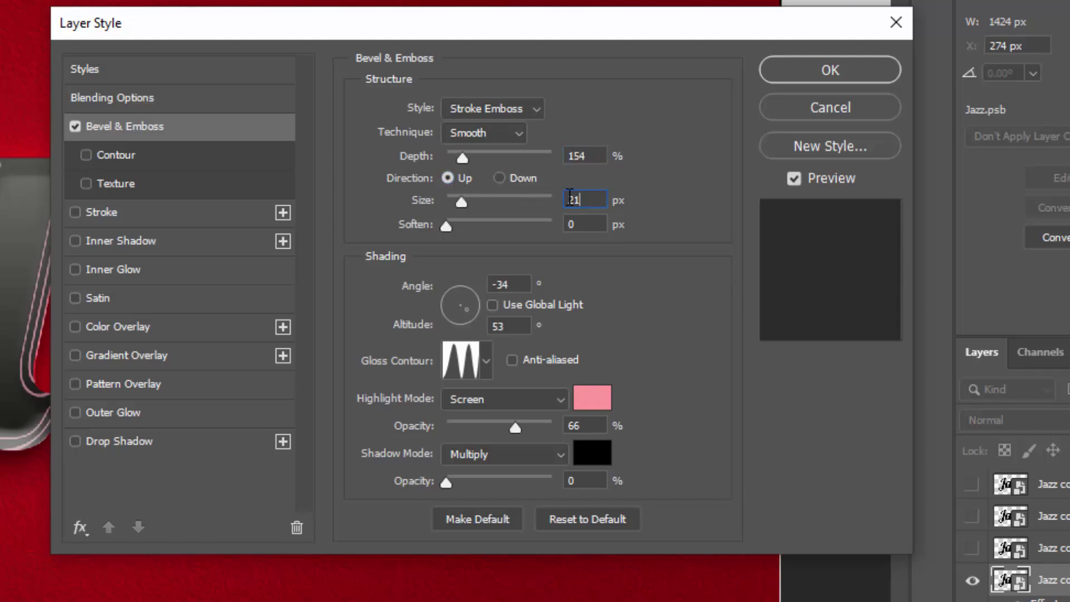
pyautogui.doubleClick(571, 199)
# Step: Set the bevel's shading angle to 90° and altitude to 30°
pyautogui.doubleClick(512, 283)
pyautogui.write('30')
pyautogui.doubleClick(519, 285)
pyautogui.write('90')
pyautogui.doubleClick(511, 327)
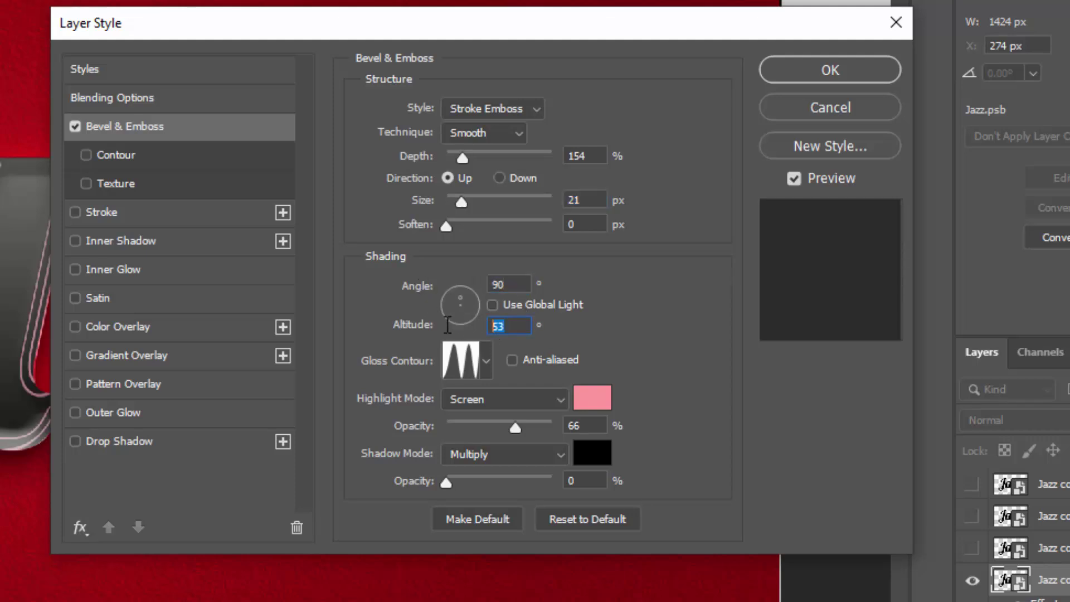
pyautogui.write('30')
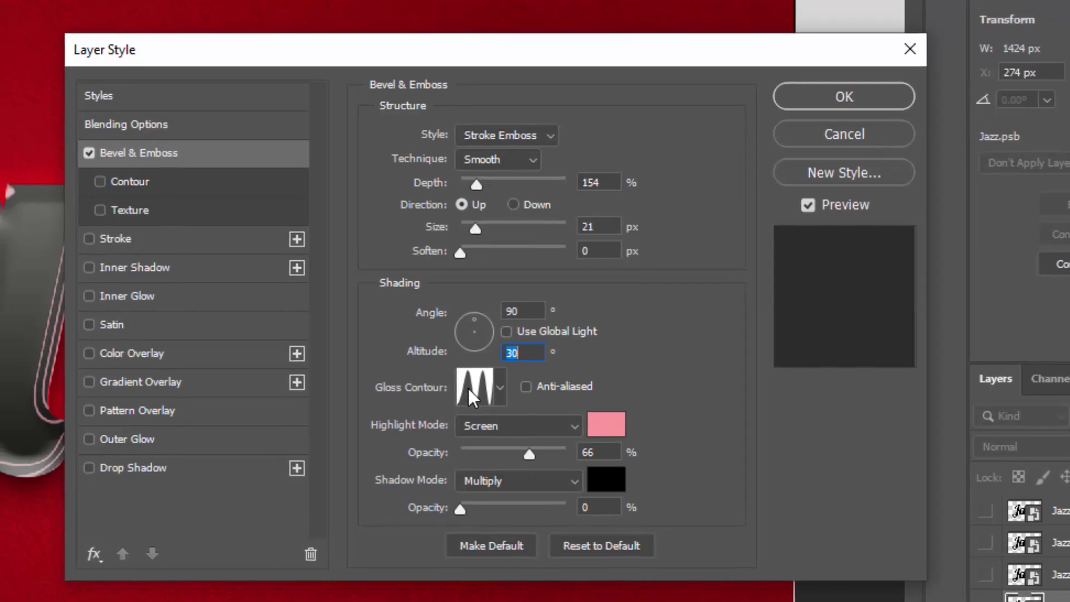
# Step: Change the bevel's gloss contour to the Rounded Steps preset
pyautogui.click(456, 364)
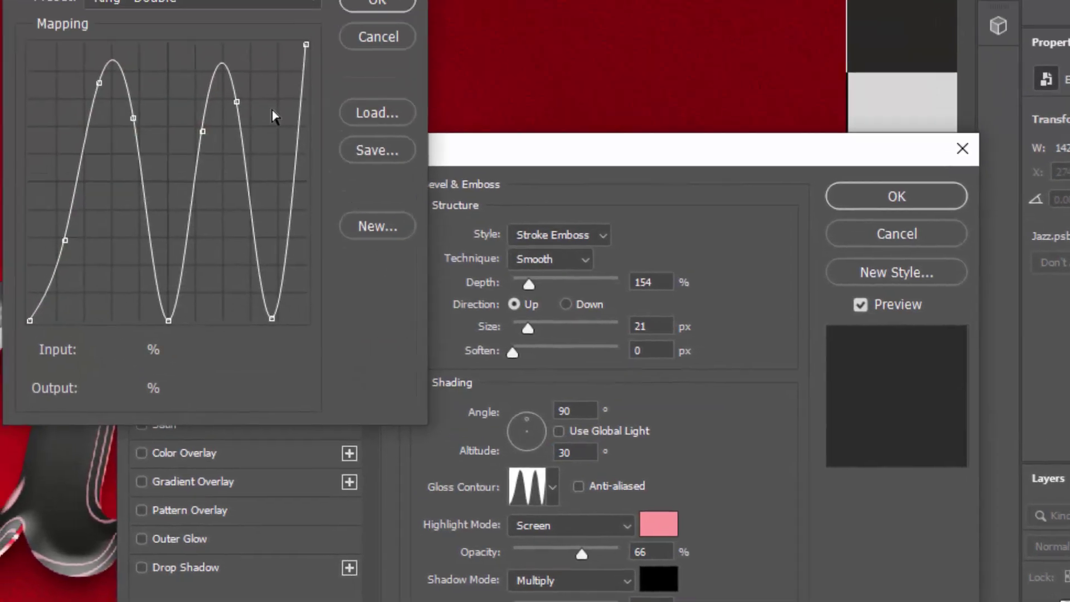
pyautogui.click(246, 84)
pyautogui.click(254, 352)
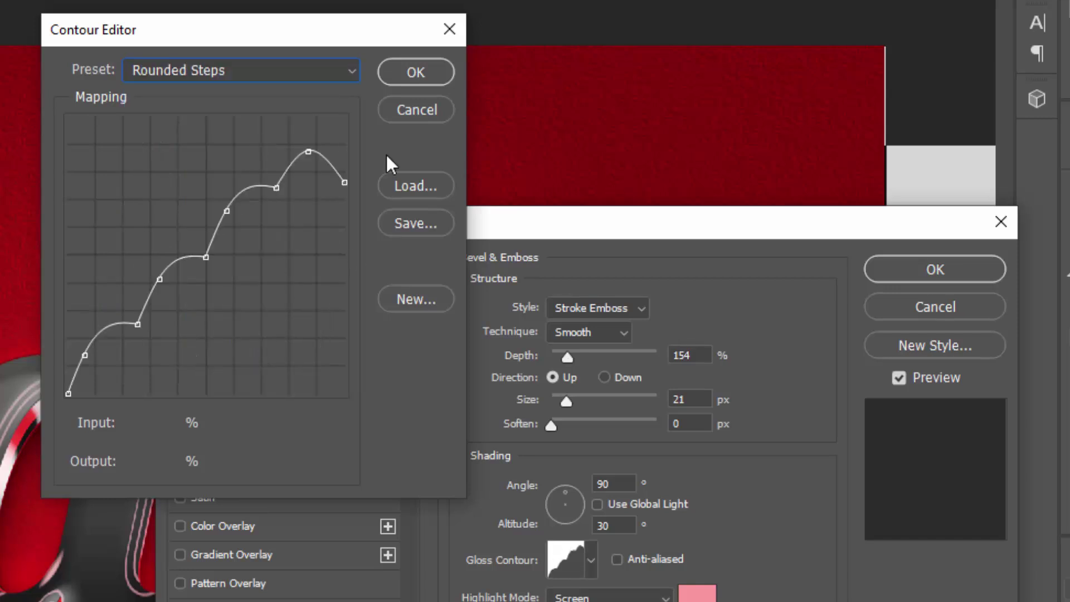
pyautogui.click(397, 75)
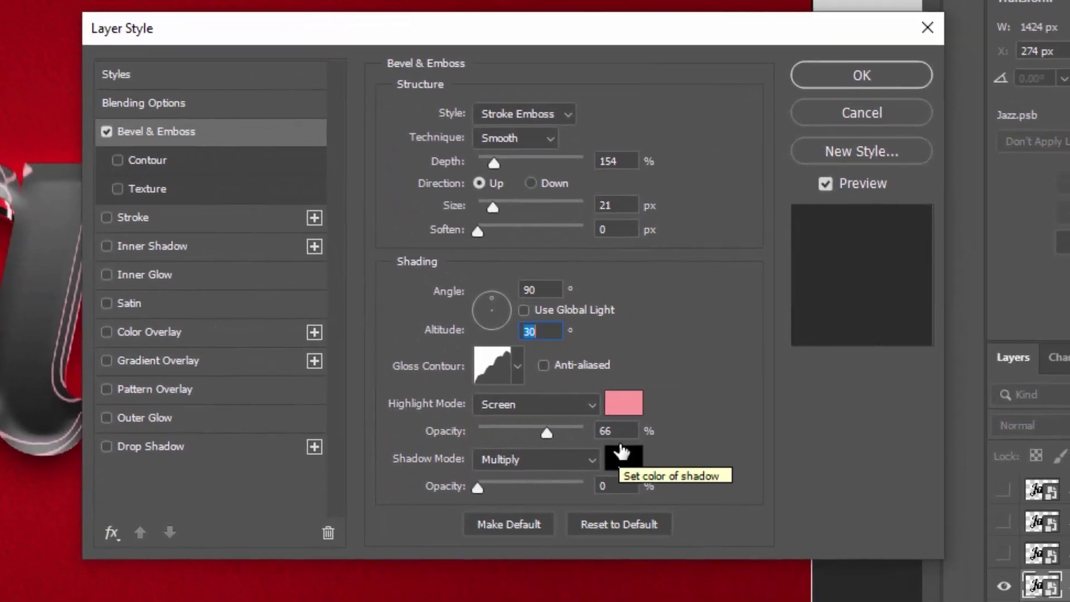
# Step: Set the bevel's highlight color to c6c6c6
pyautogui.click(657, 488)
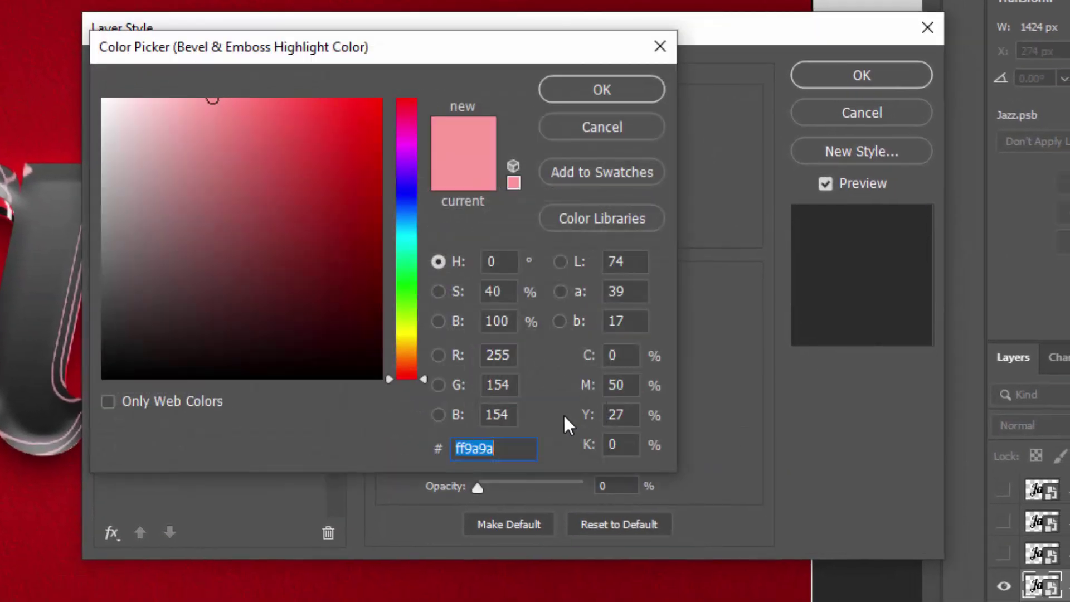
pyautogui.write('c6')
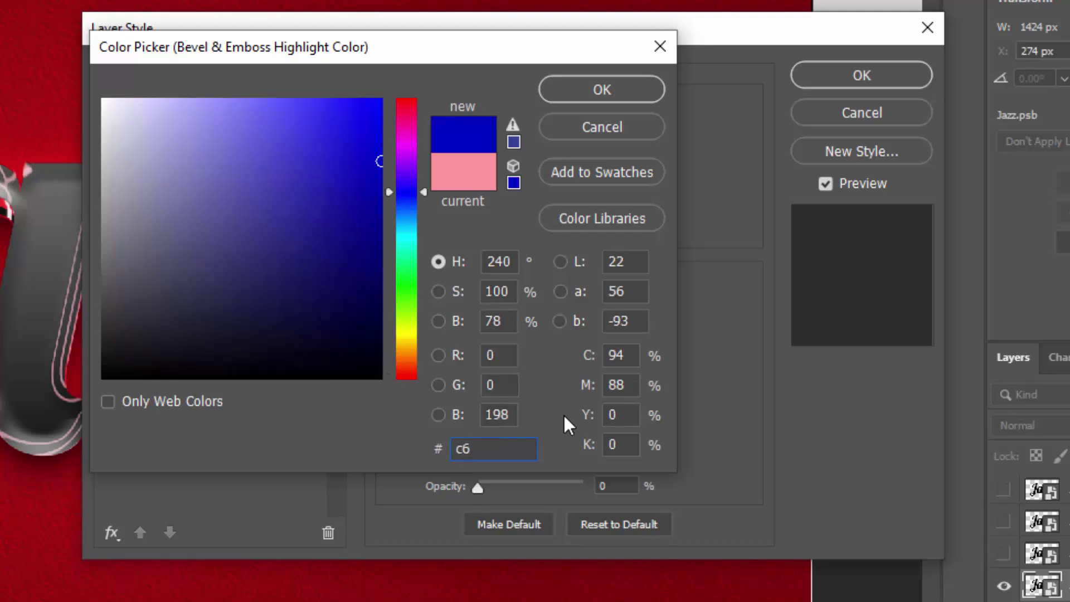
pyautogui.write('c6c6')
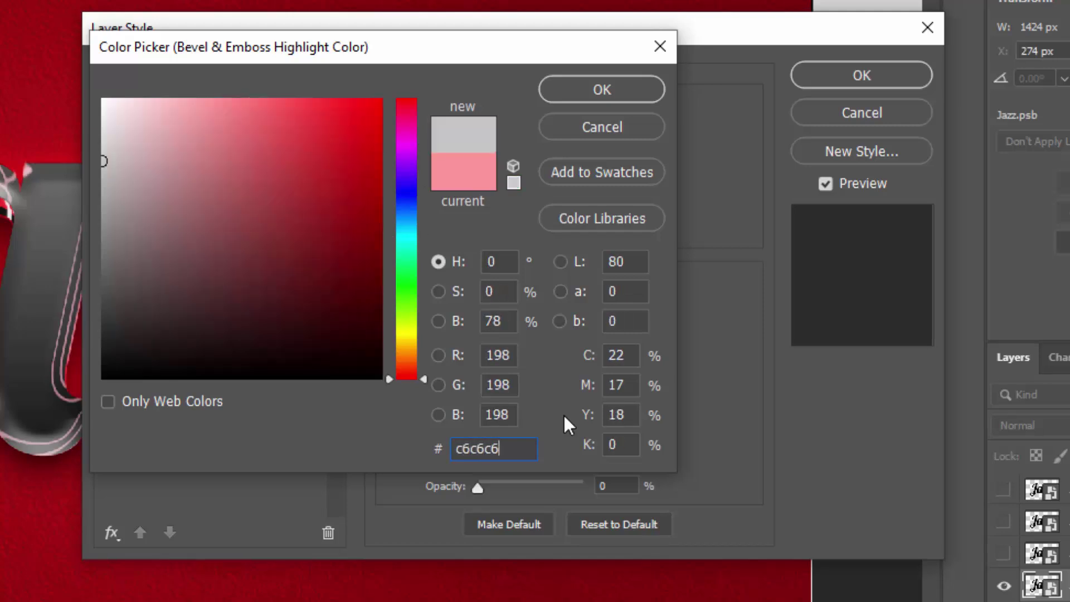
pyautogui.click(565, 102)
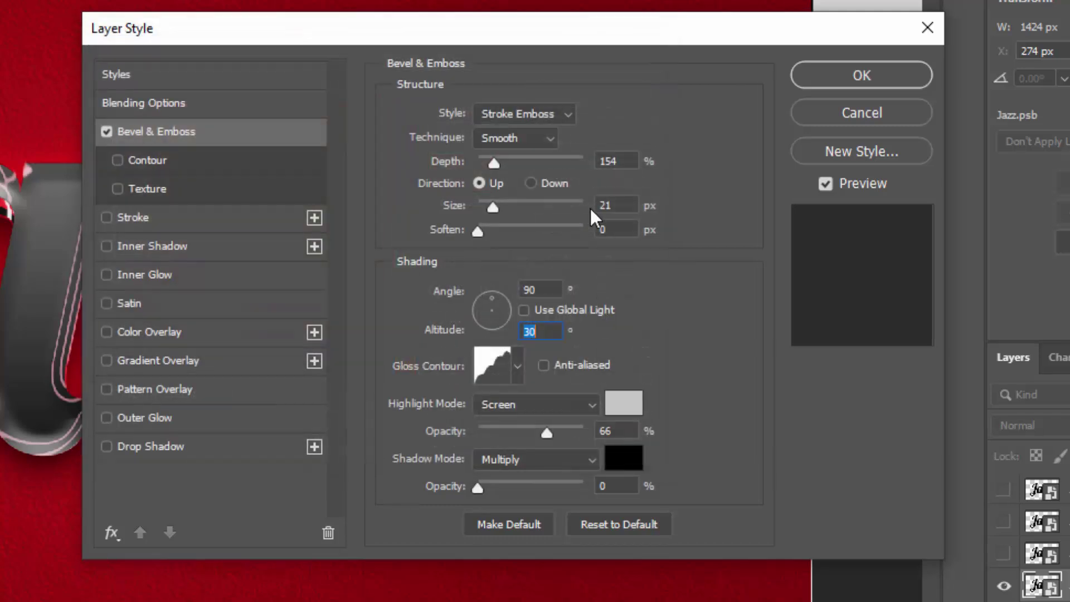
# Step: Set the bevel's highlight opacity to 100% and its shadow opacity to 44%
pyautogui.click(619, 430)
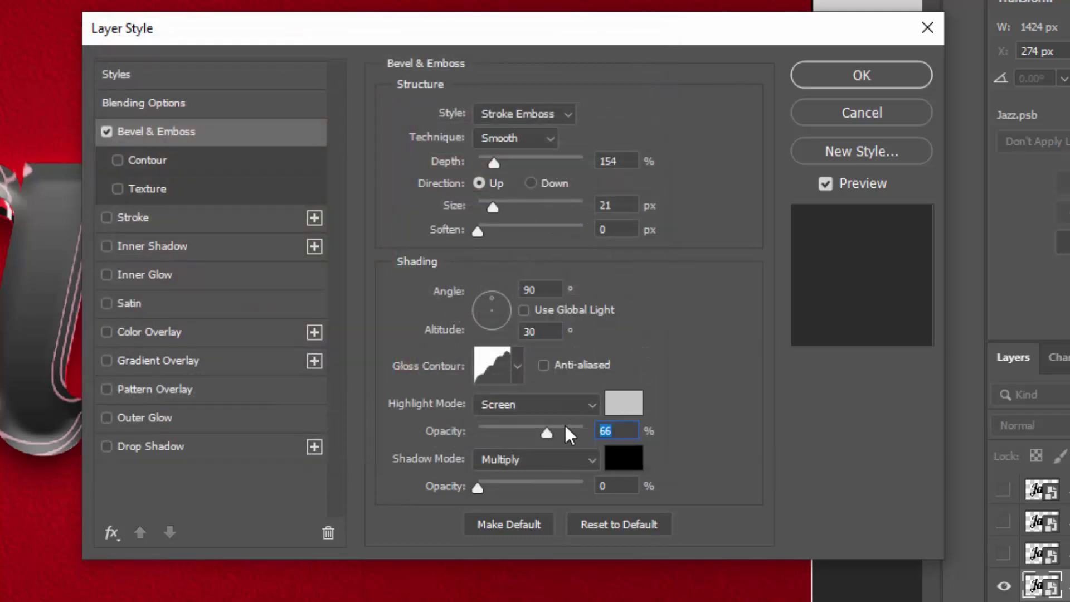
pyautogui.write('100')
pyautogui.click(616, 486)
pyautogui.click(523, 488)
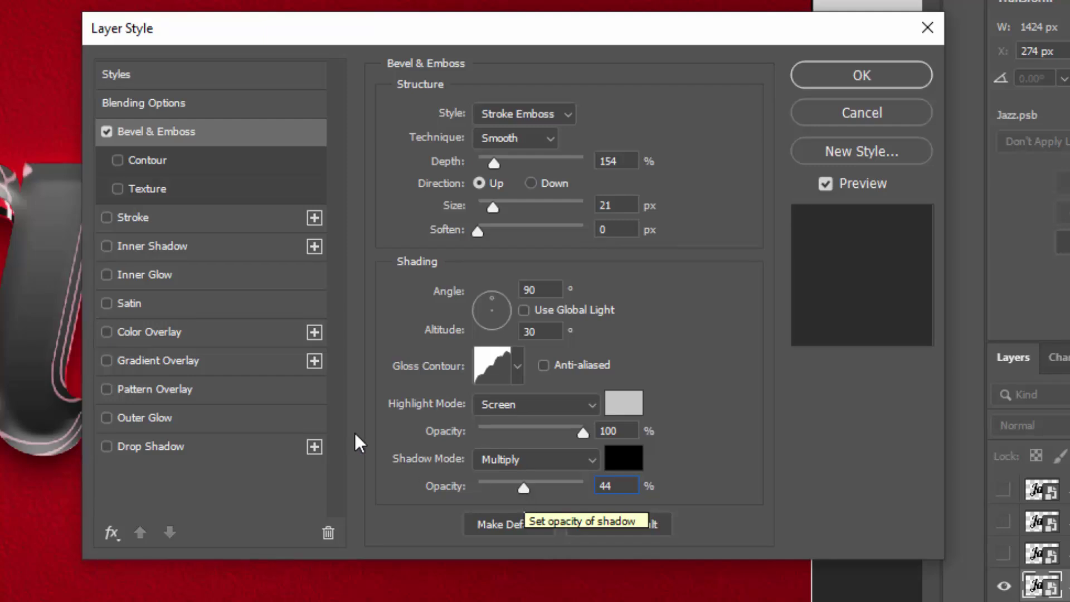
# Step: Enable Stroke with 125 px size, Inside position, 0% opacity and color 282828, apply the style, and collapse Jazz copy 22's effects list
pyautogui.click(148, 219)
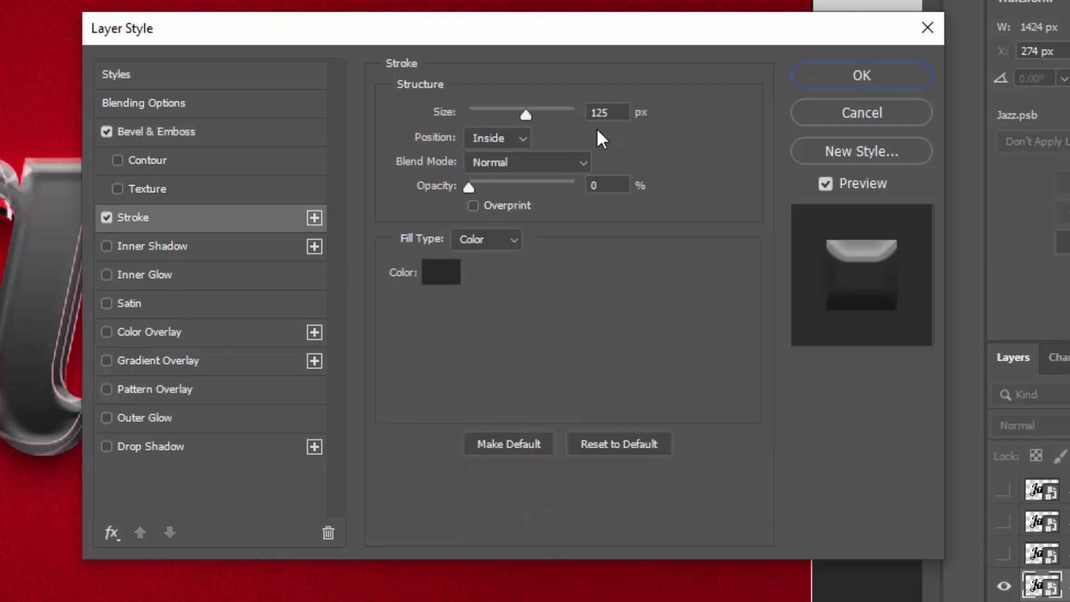
pyautogui.moveTo(611, 112); pyautogui.dragTo(587, 111)
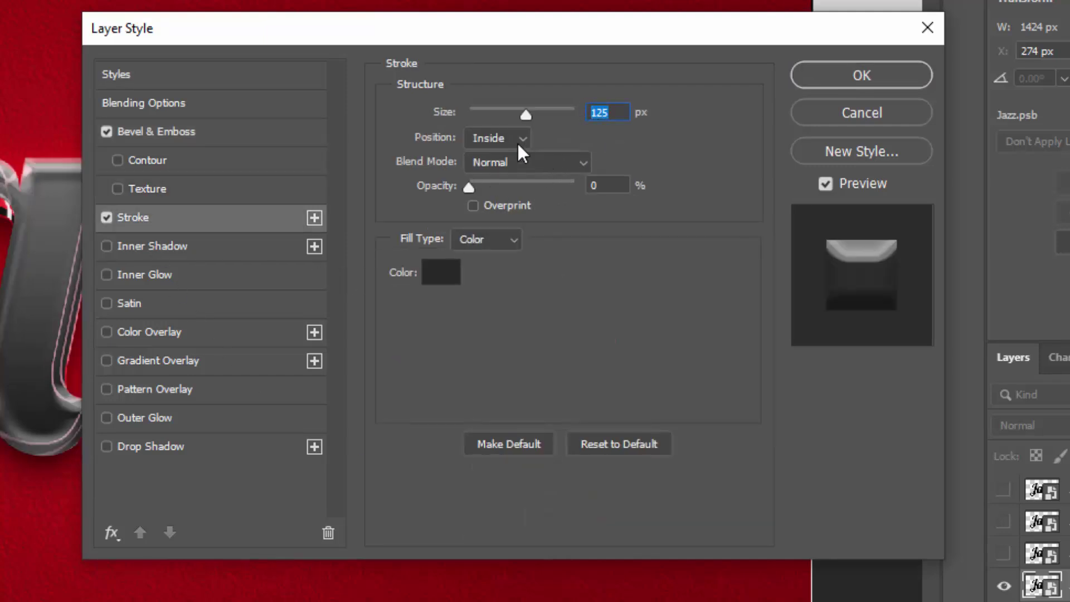
pyautogui.moveTo(612, 187); pyautogui.dragTo(536, 180)
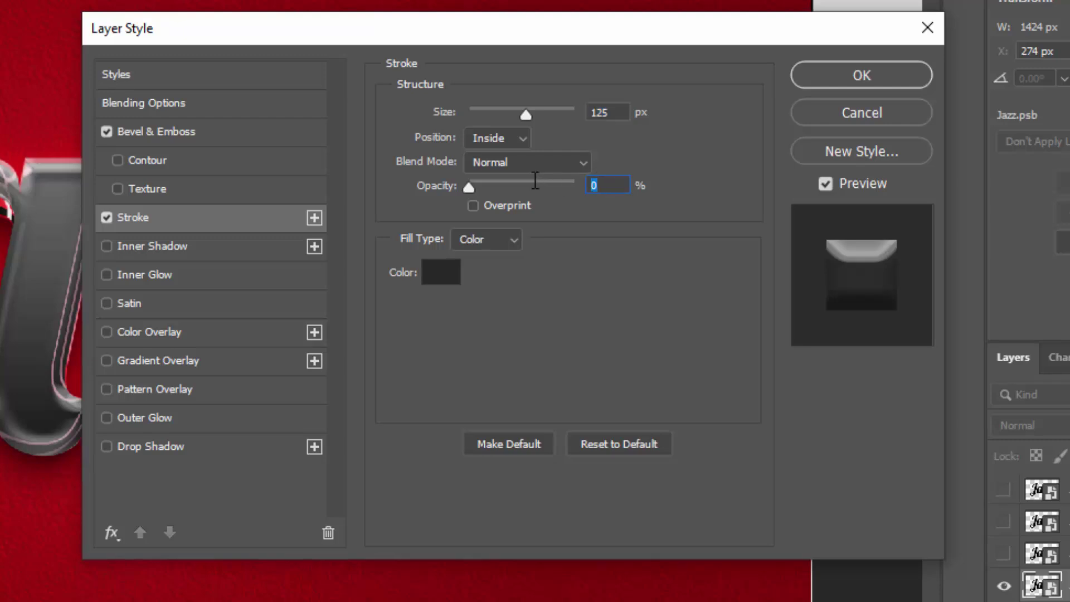
pyautogui.click(446, 273)
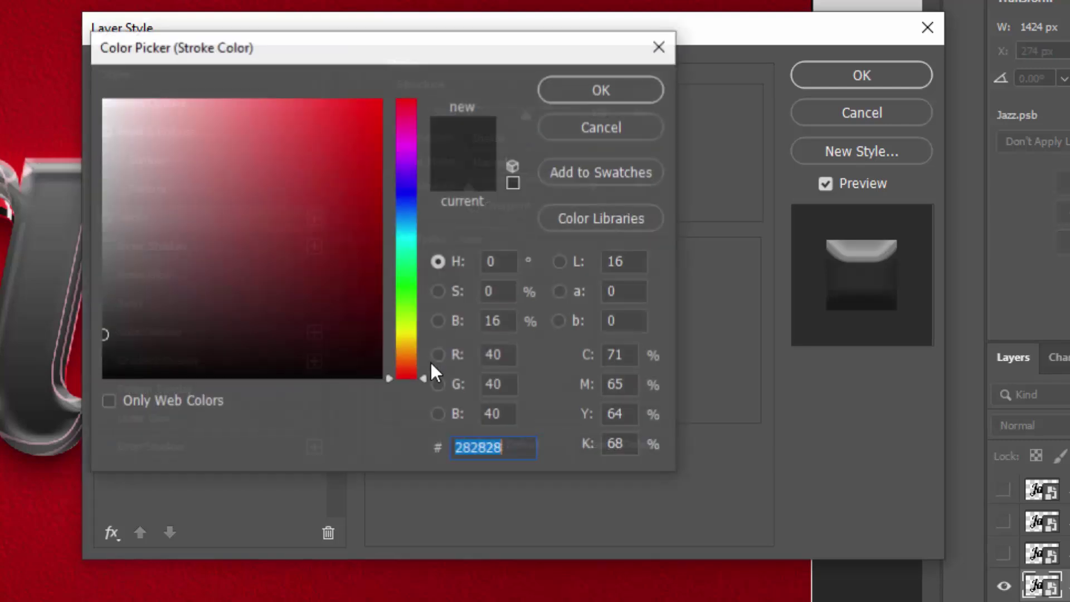
pyautogui.click(625, 93)
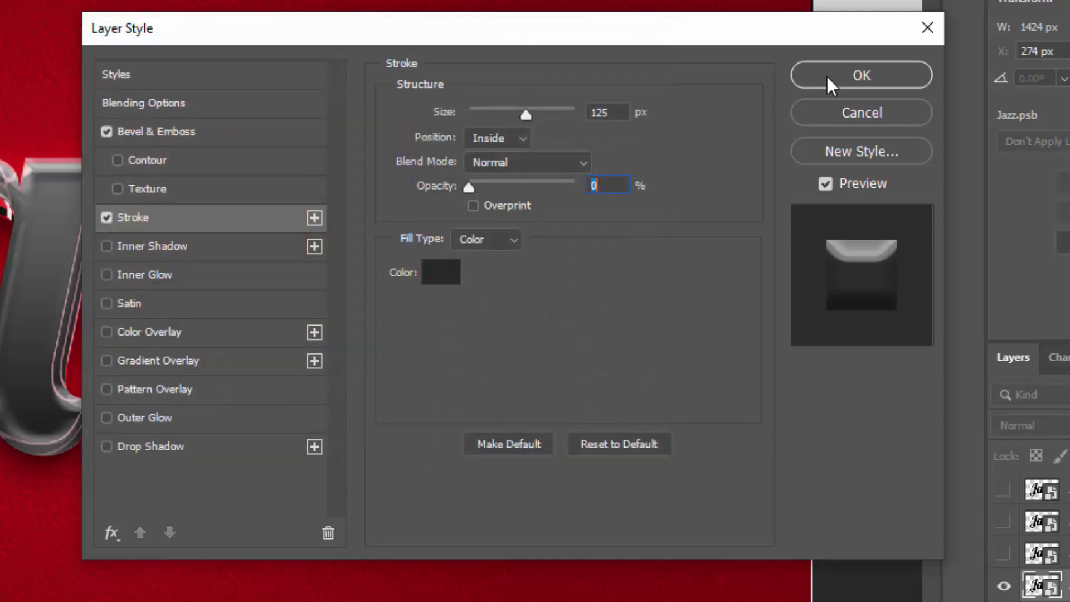
pyautogui.click(861, 76)
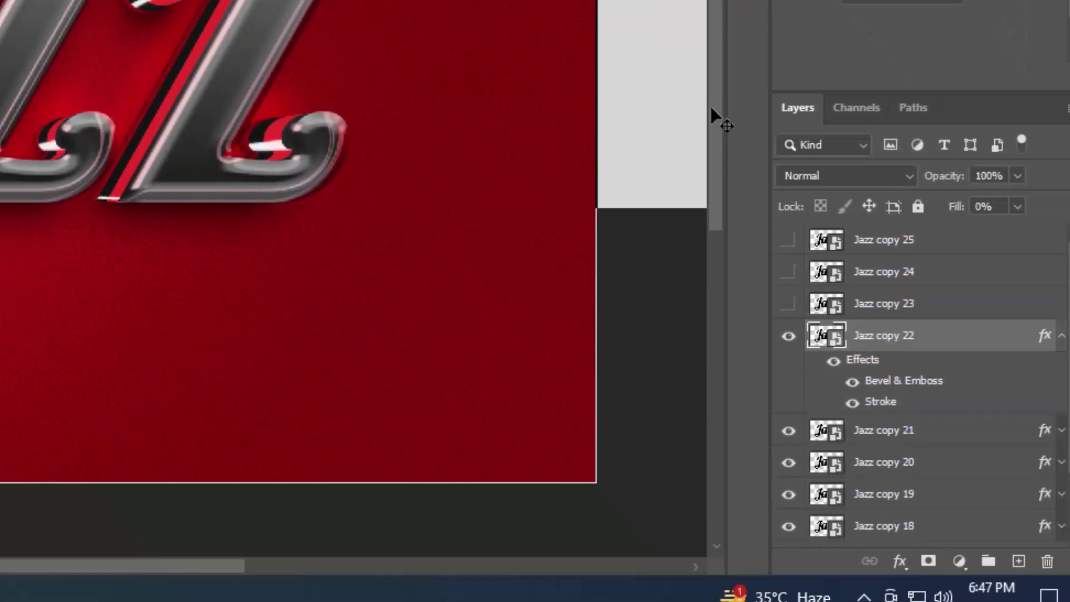
pyautogui.click(1062, 336)
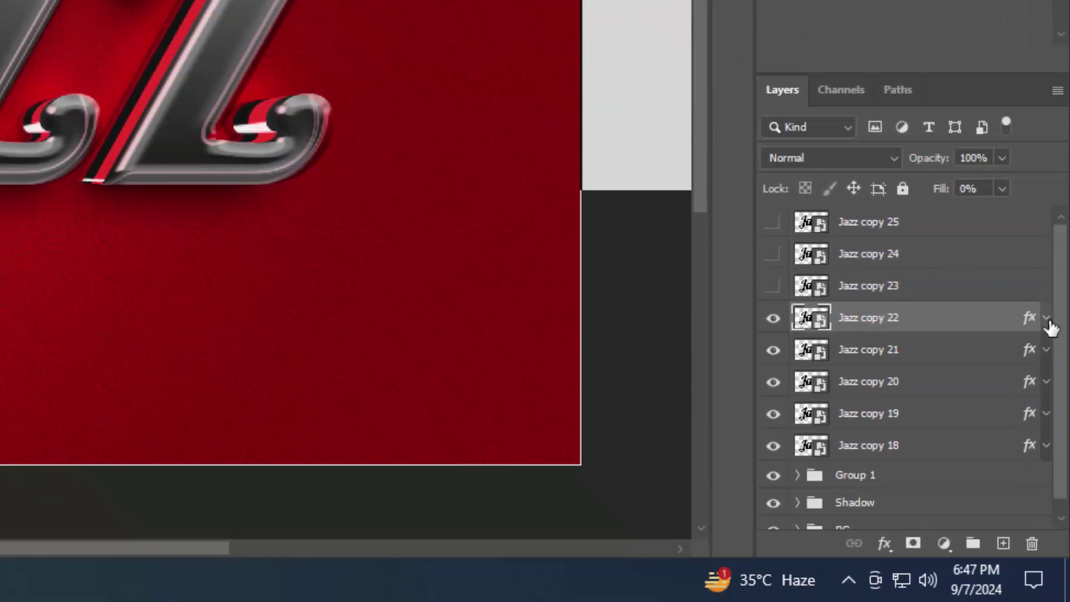
# Step: Make Jazz copy 23 visible and set its fill opacity to 0% in the blending options
pyautogui.click(888, 297)
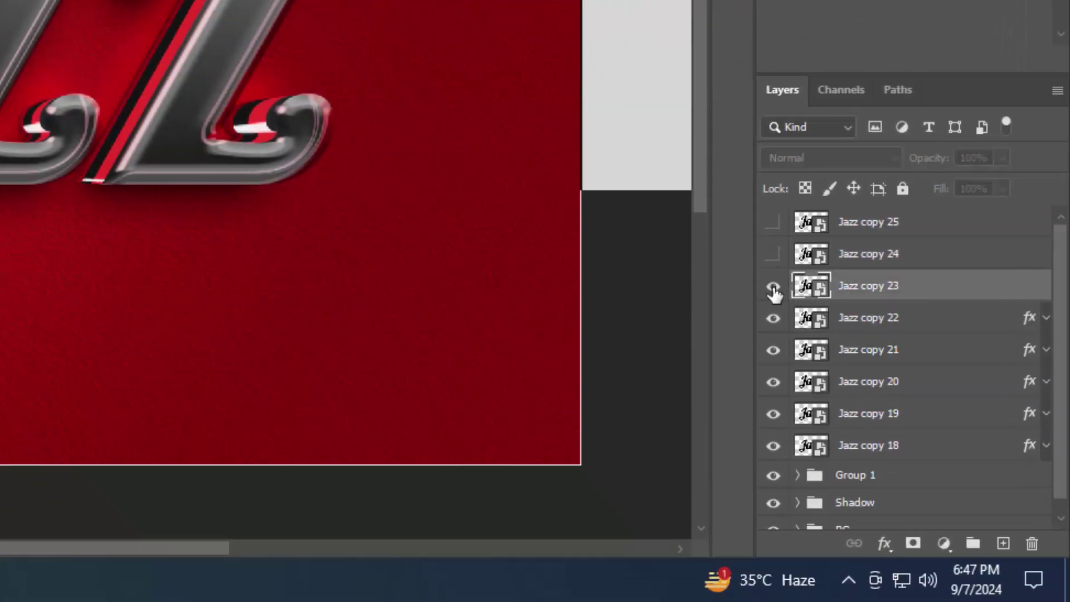
pyautogui.click(773, 286)
pyautogui.click(887, 551)
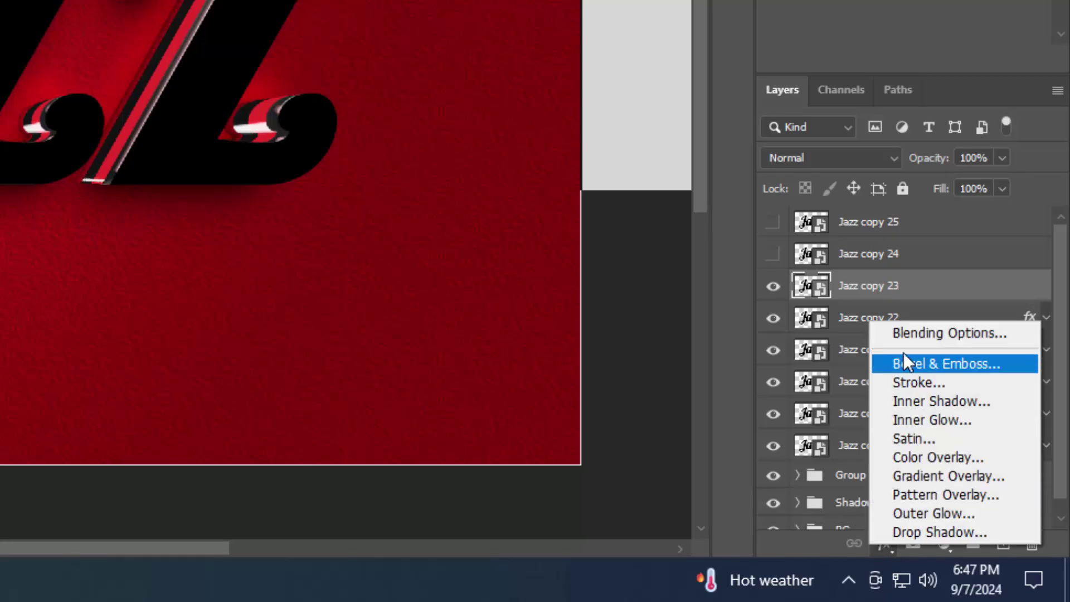
pyautogui.click(905, 334)
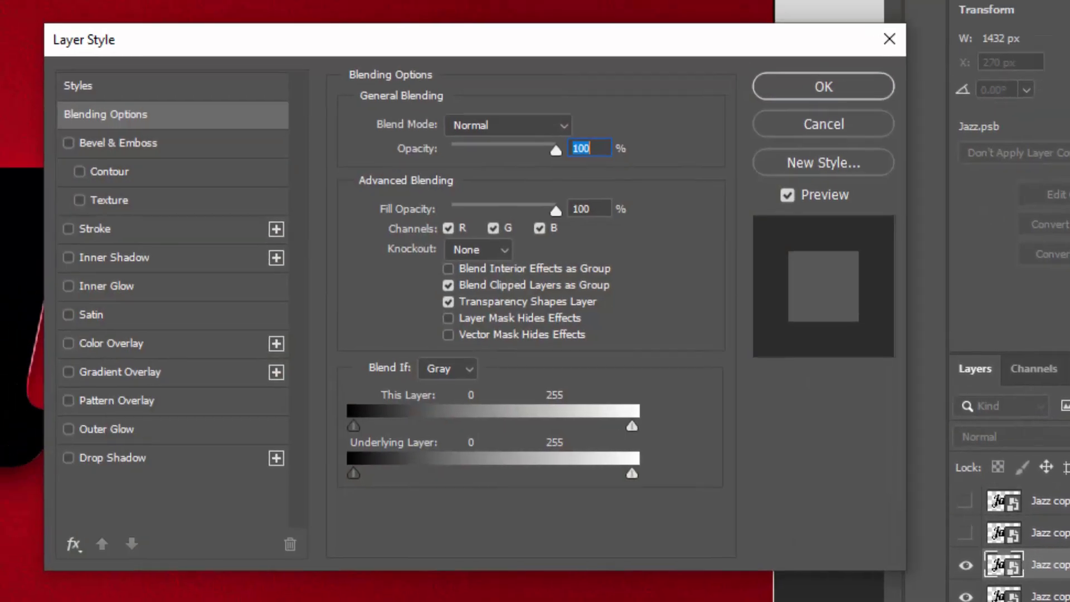
pyautogui.click(596, 217)
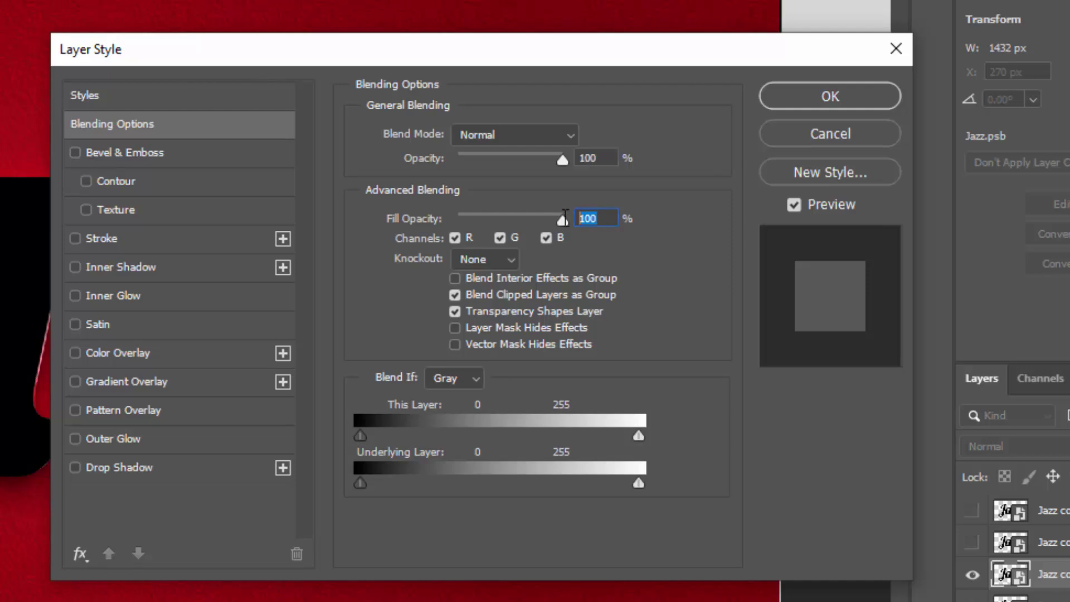
pyautogui.write('0')
# Step: Enable Bevel & Emboss on Jazz copy 23 with depth 29%, direction Down, size 21 px and Use Global Light on
pyautogui.click(151, 154)
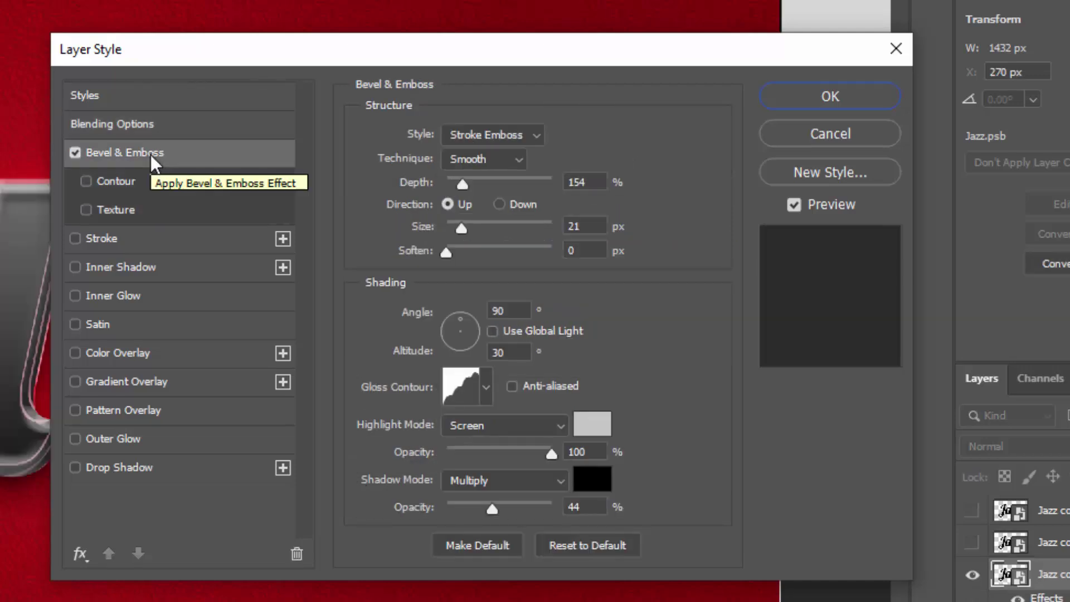
pyautogui.click(591, 184)
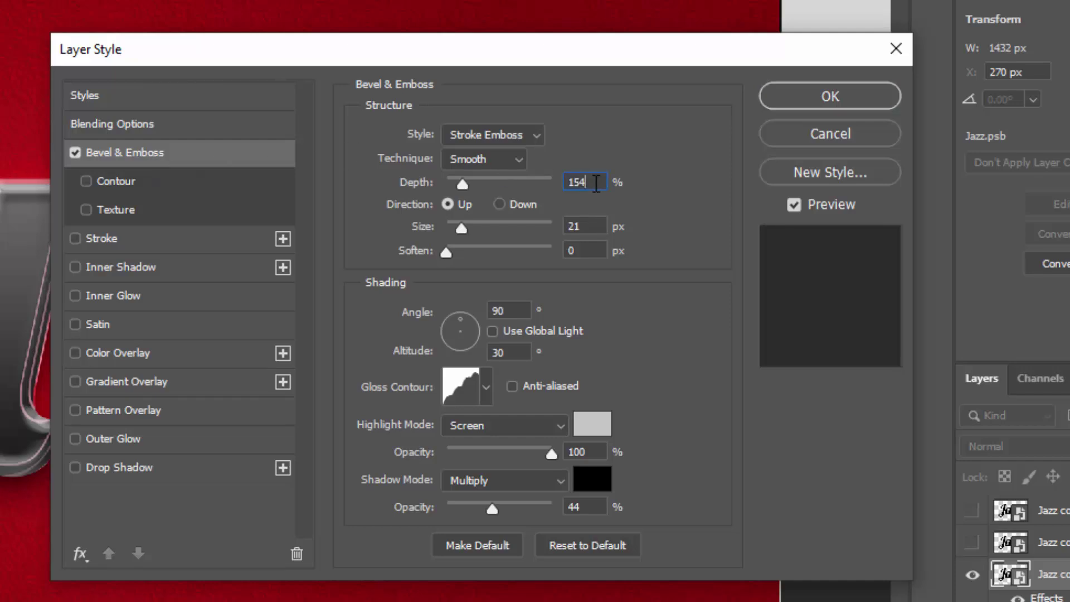
pyautogui.write('29')
pyautogui.click(508, 210)
pyautogui.moveTo(587, 226); pyautogui.dragTo(562, 223)
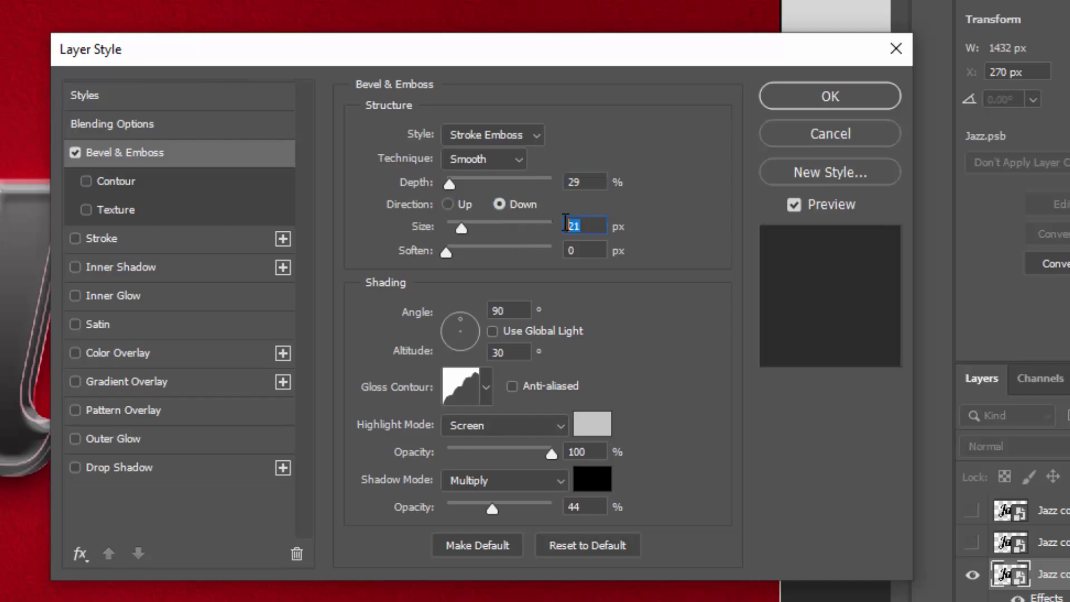
pyautogui.write('21')
pyautogui.click(523, 331)
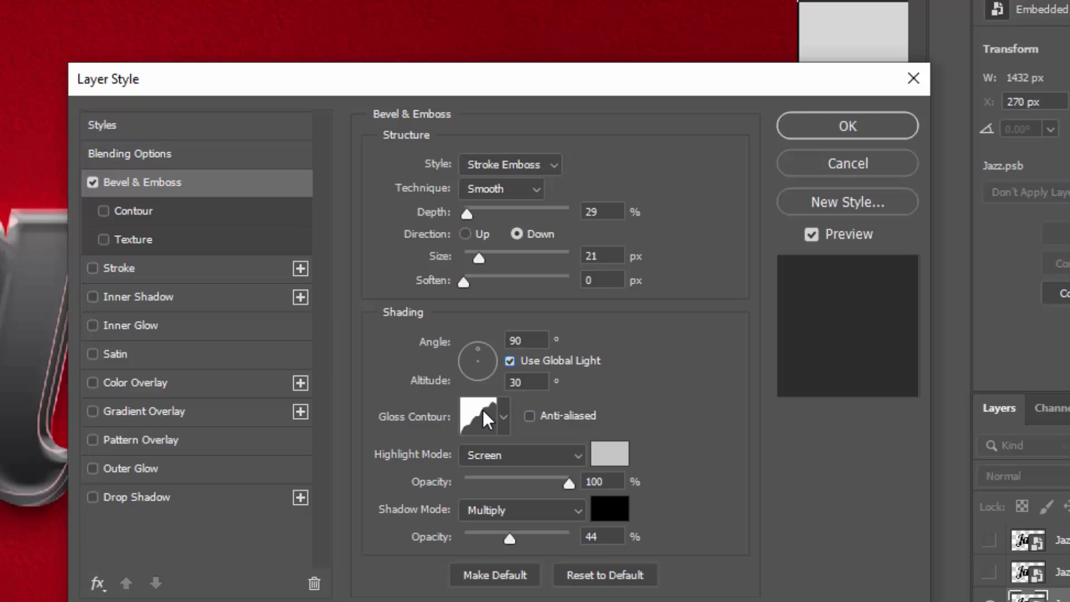
# Step: Load the Ring - Double preset in the gloss contour editor for Jazz copy 23's bevel
pyautogui.click(466, 381)
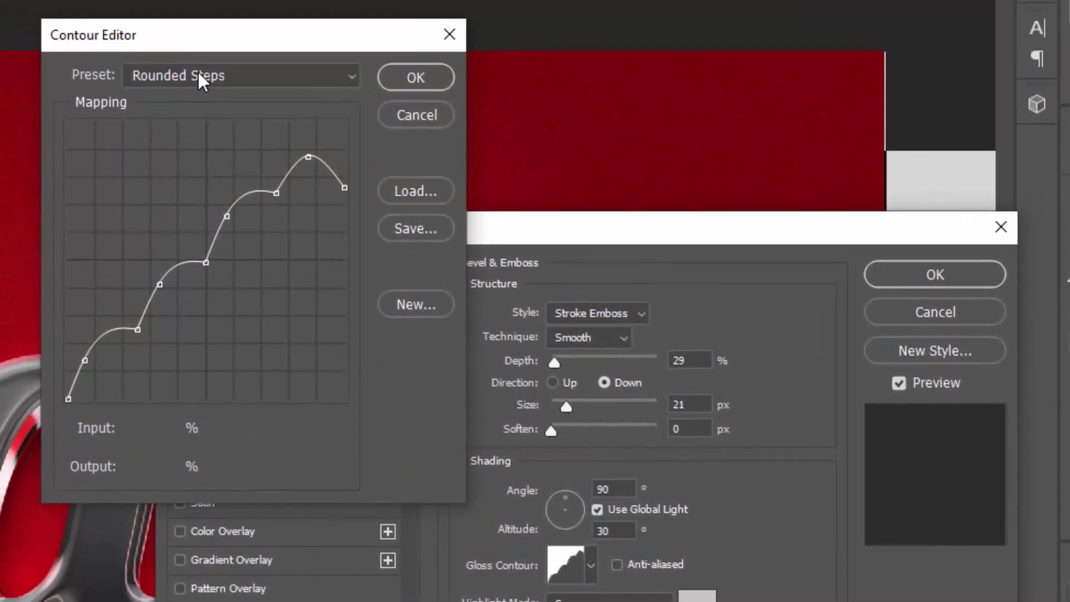
pyautogui.click(199, 73)
pyautogui.click(182, 322)
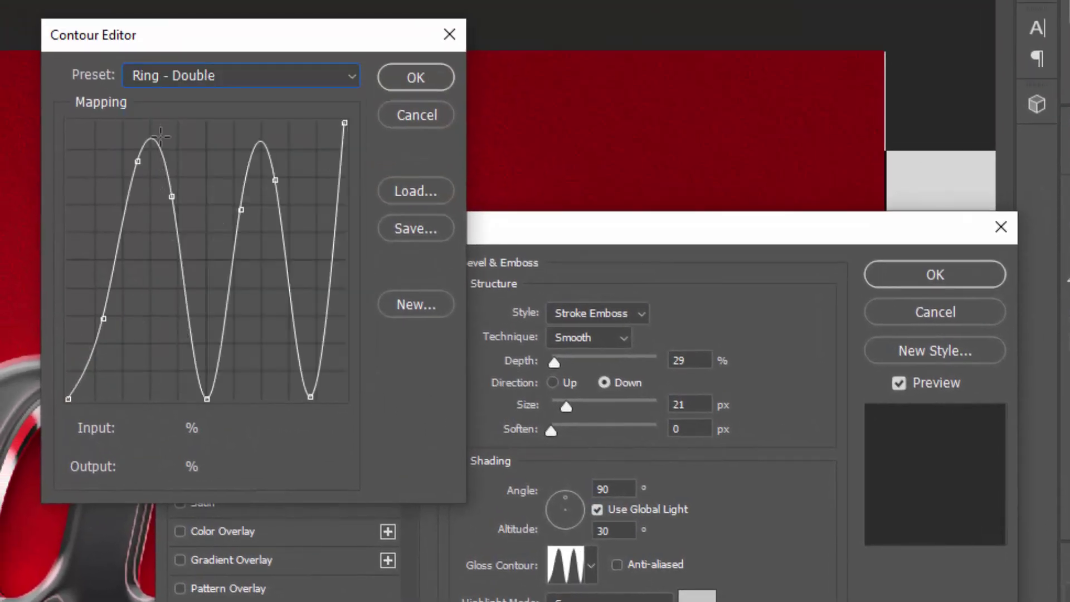
# Step: Customize the contour's first peak with a point at 35% input, 78% output and another at 27% input, 79% output, then accept the curve
pyautogui.click(144, 225)
pyautogui.moveTo(144, 226); pyautogui.dragTo(144, 228)
pyautogui.doubleClick(139, 428)
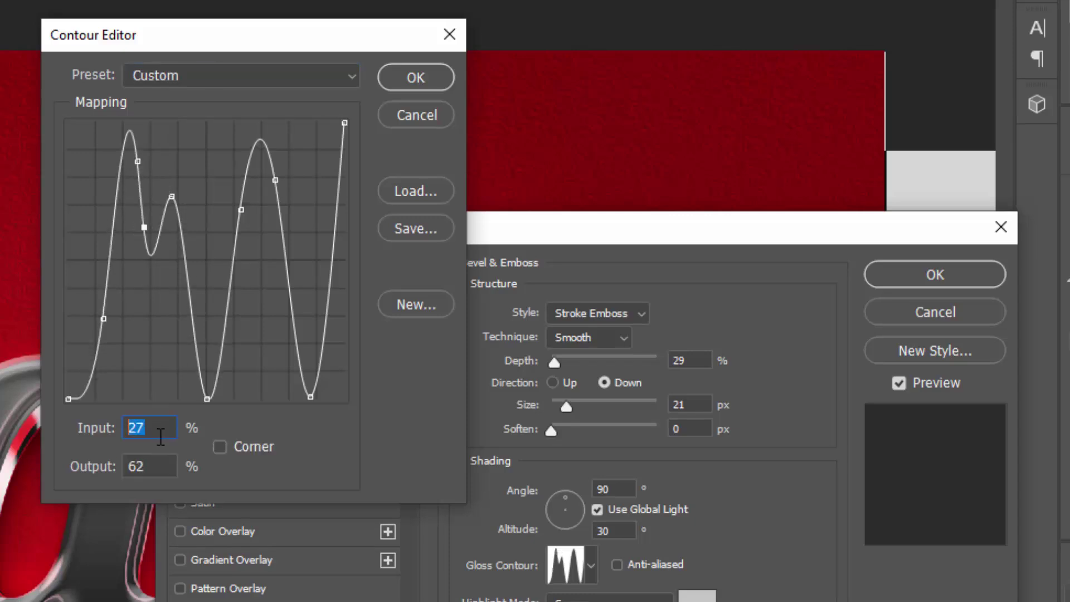
pyautogui.write('35')
pyautogui.doubleClick(163, 462)
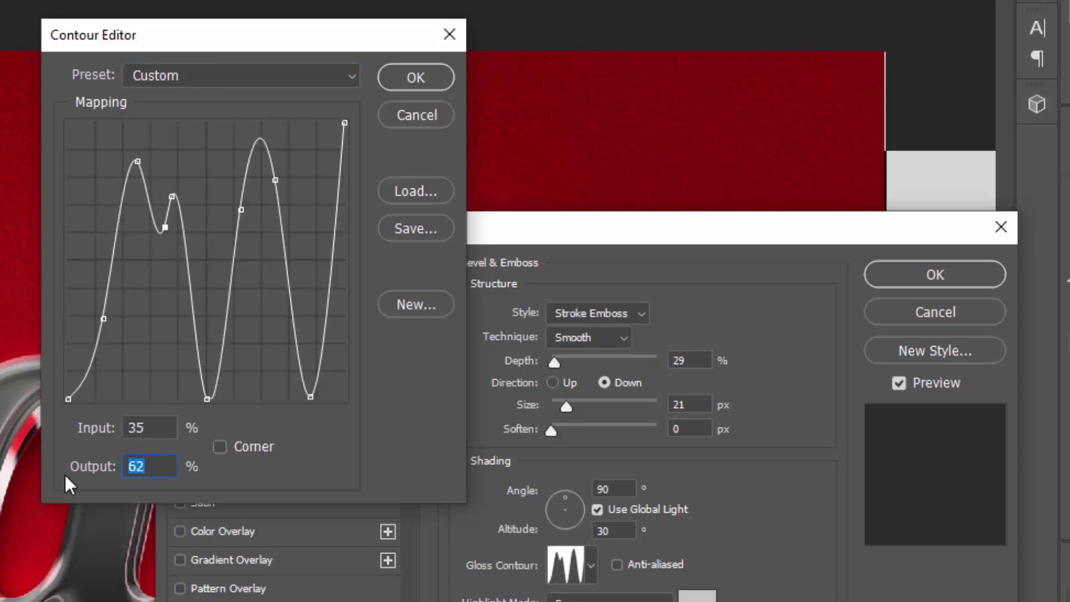
pyautogui.write('78')
pyautogui.moveTo(165, 183); pyautogui.dragTo(142, 181)
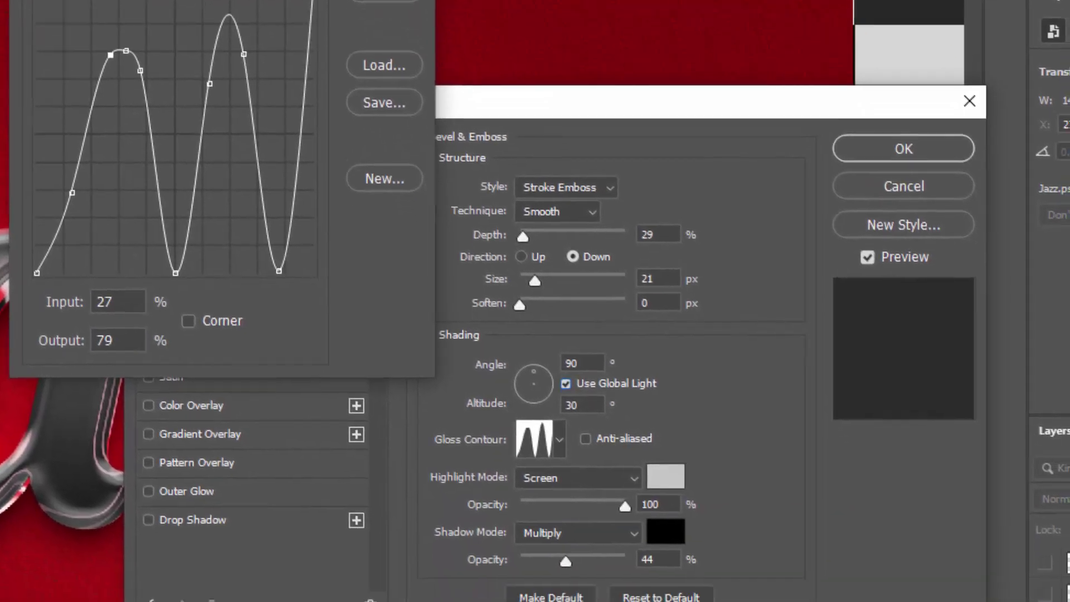
pyautogui.click(413, 72)
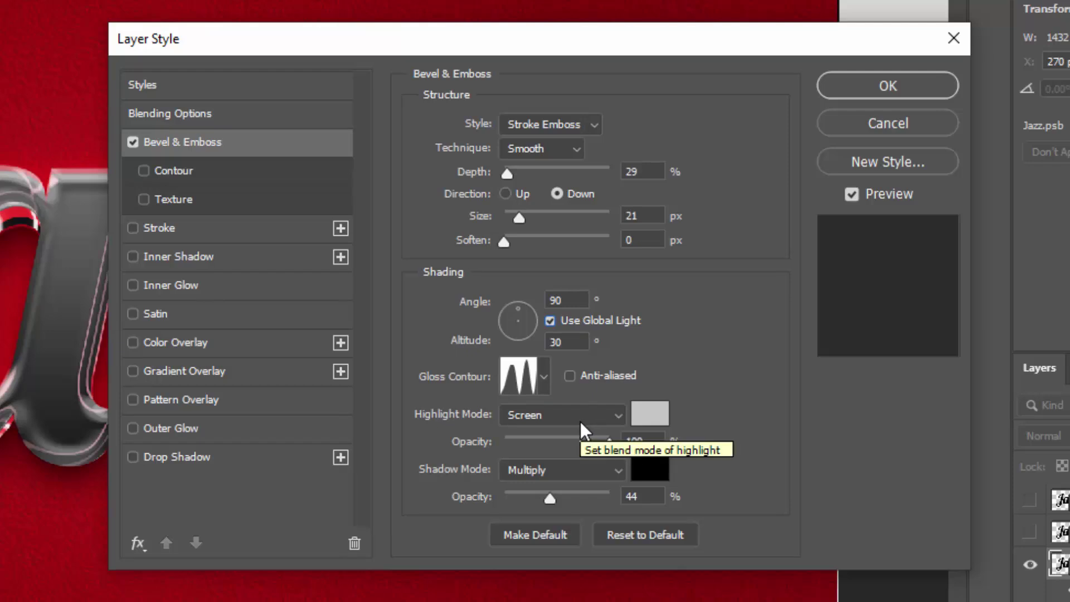
# Step: Set the bevel's highlight color to #ff6767 for Jazz copy 23, keeping the highlight opacity at 100%
pyautogui.click(653, 413)
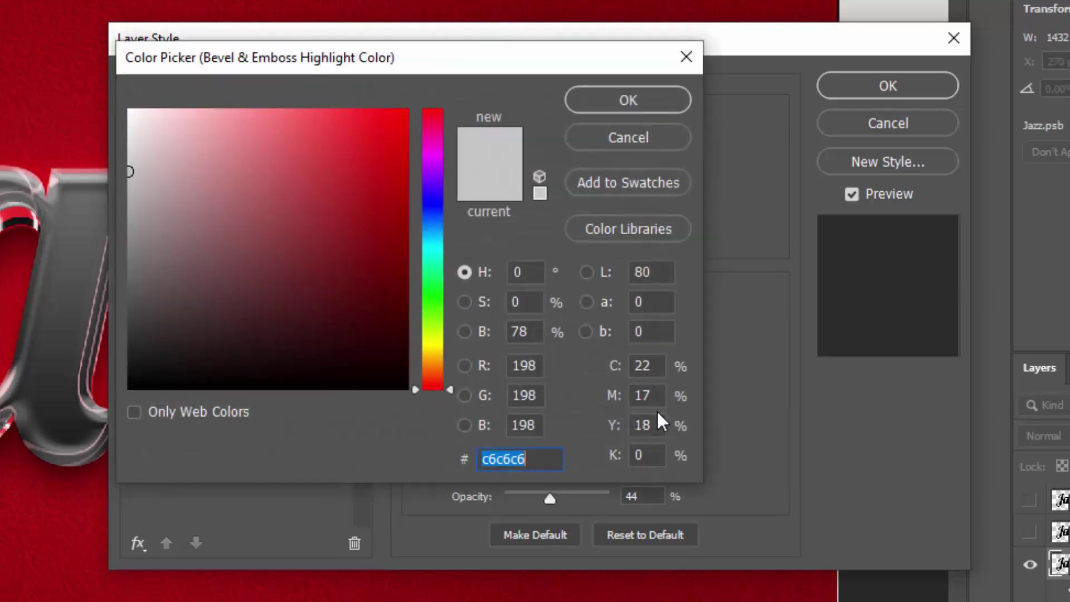
pyautogui.write('ff67')
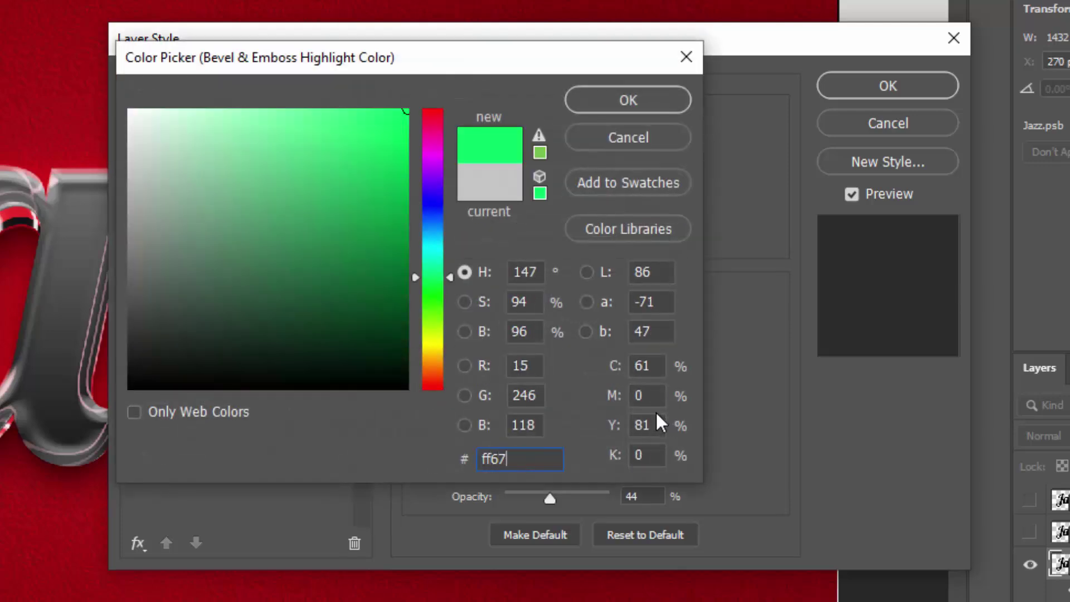
pyautogui.write('67')
pyautogui.click(609, 101)
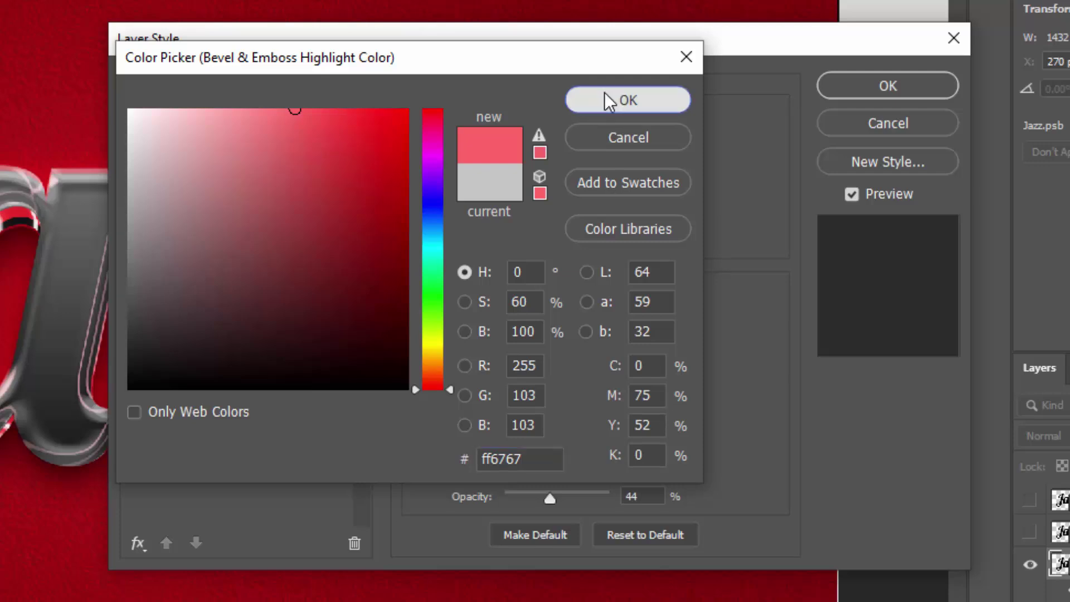
pyautogui.moveTo(655, 442); pyautogui.dragTo(547, 452)
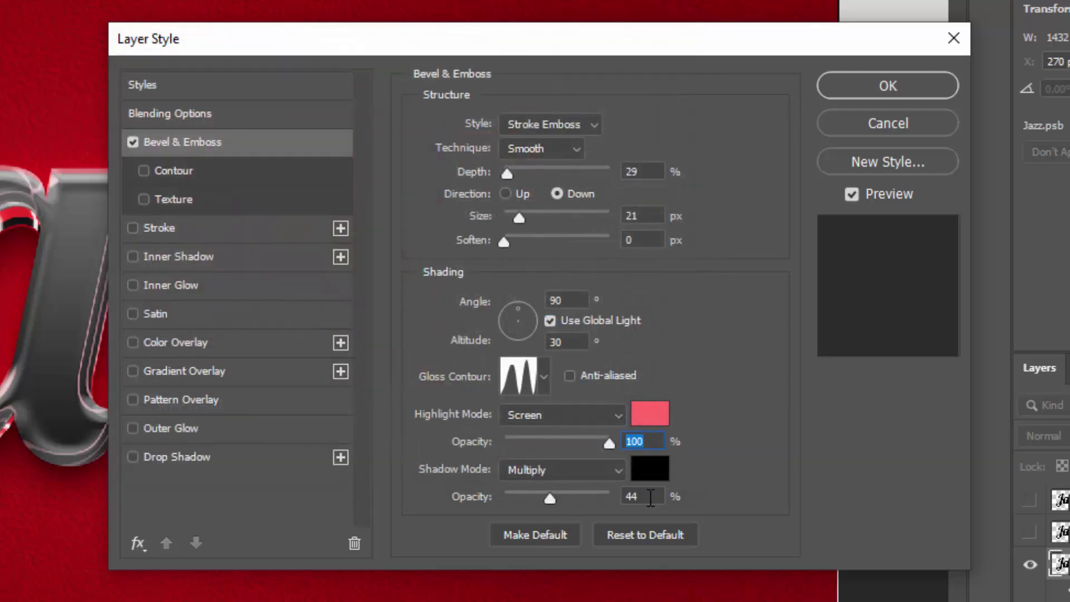
# Step: Keep the bevel's shadow color at black (#000000) and set the shadow opacity to 52%
pyautogui.click(650, 468)
pyautogui.click(393, 384)
pyautogui.moveTo(404, 412); pyautogui.dragTo(406, 415)
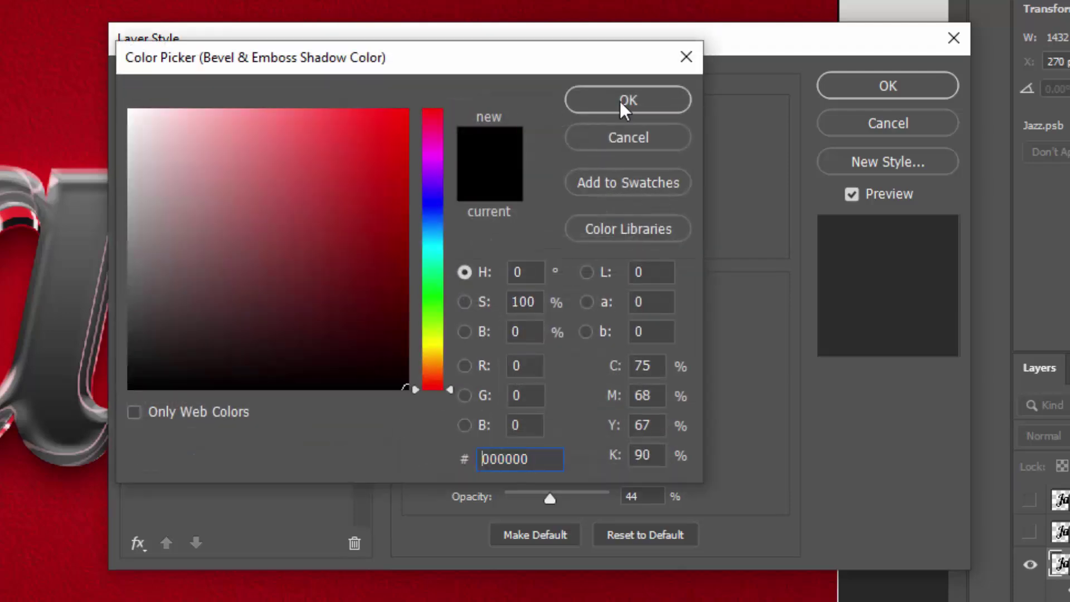
pyautogui.click(621, 104)
pyautogui.moveTo(650, 496); pyautogui.dragTo(580, 501)
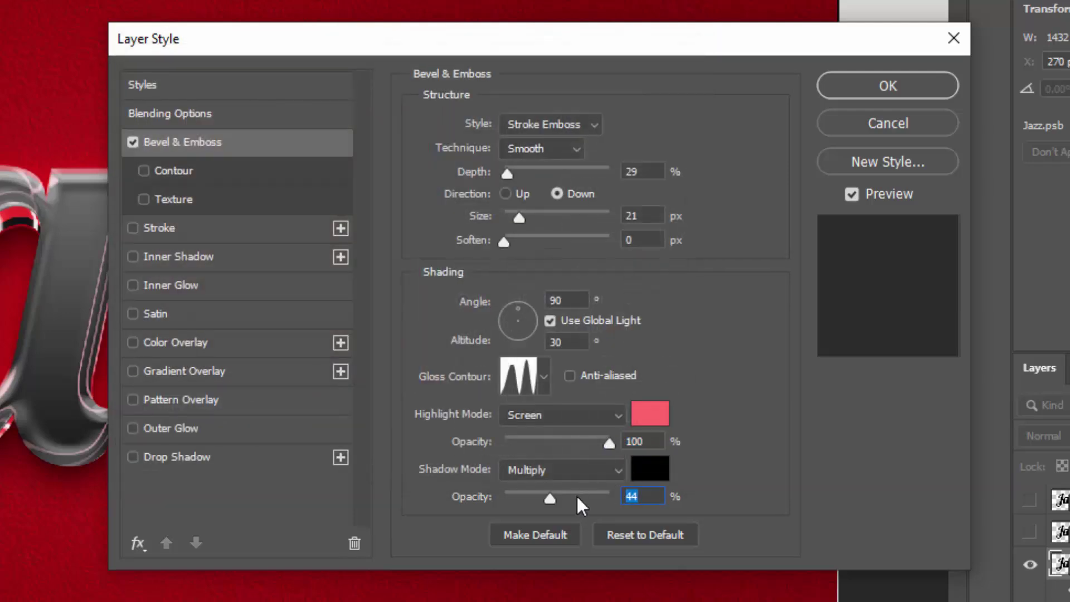
pyautogui.write('52')
# Step: Enable an inside Stroke on Jazz copy 23 with size 5 px and color #b81313
pyautogui.click(178, 232)
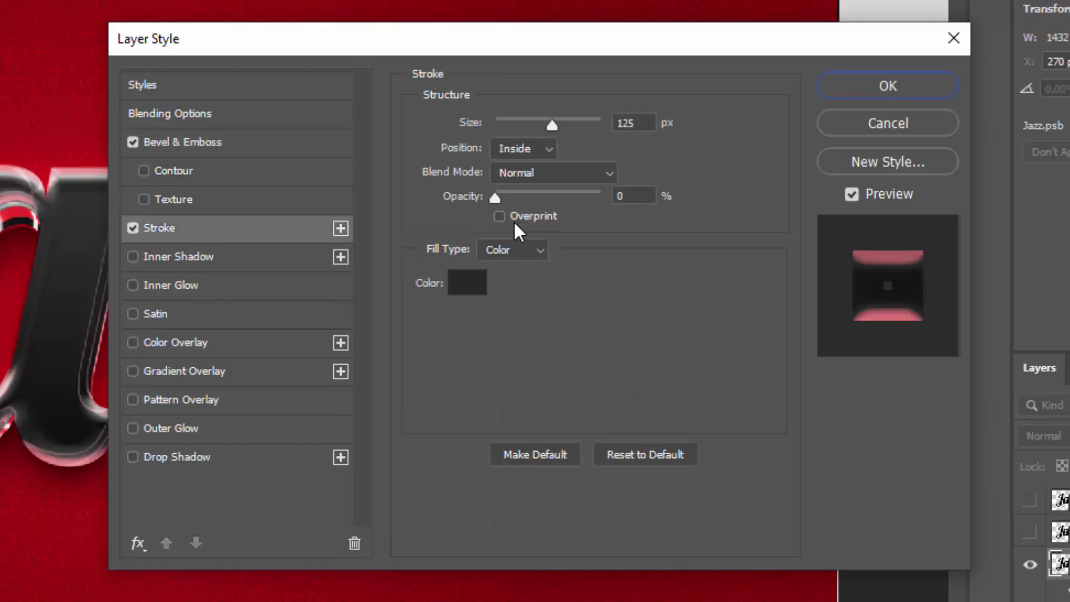
pyautogui.moveTo(644, 123); pyautogui.dragTo(601, 127)
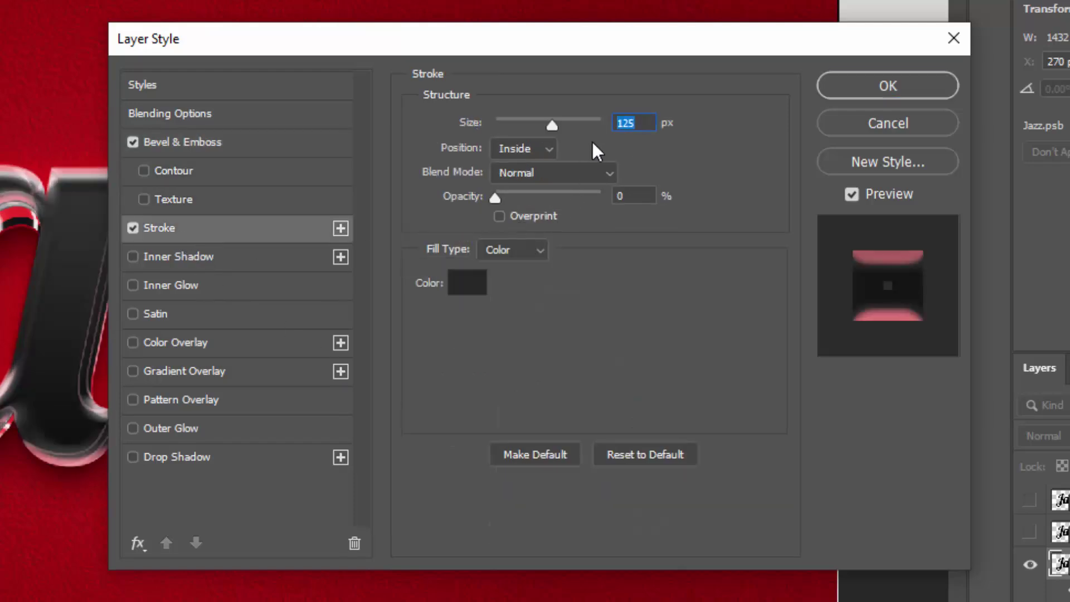
pyautogui.write('5')
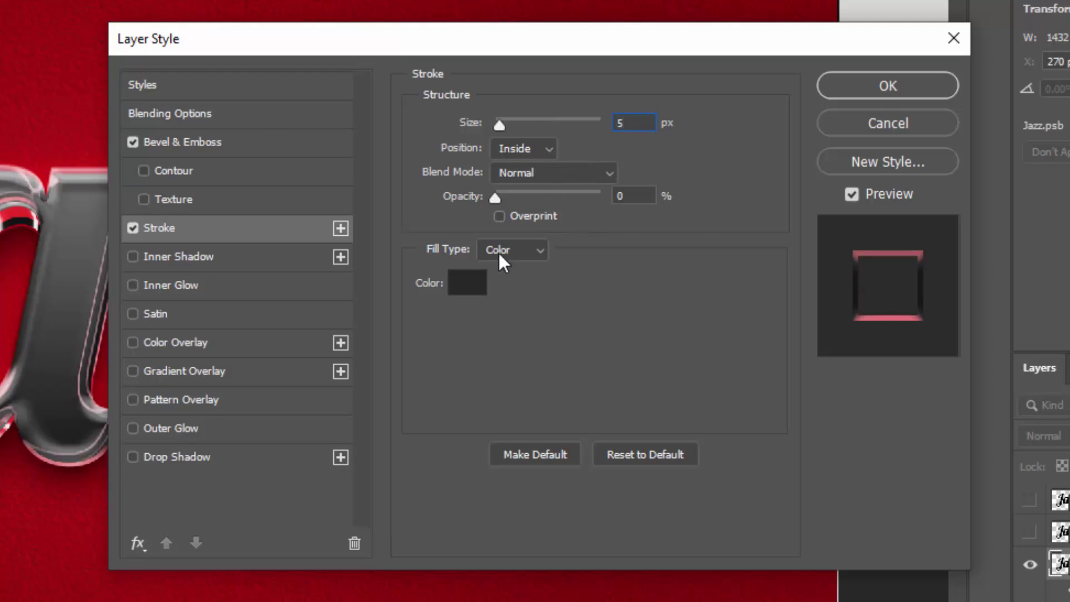
pyautogui.click(477, 281)
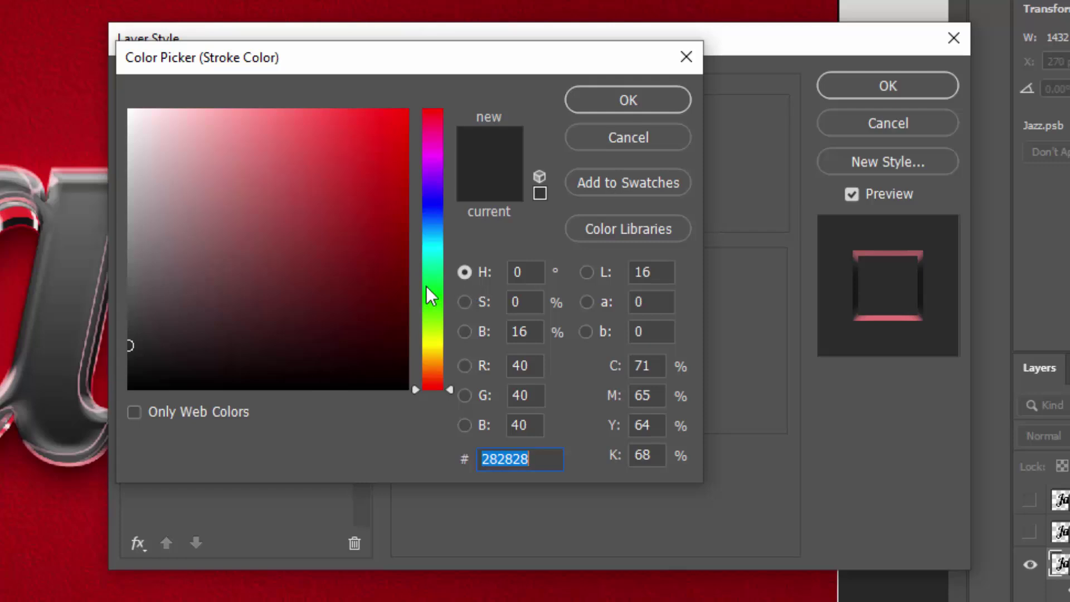
pyautogui.write('b')
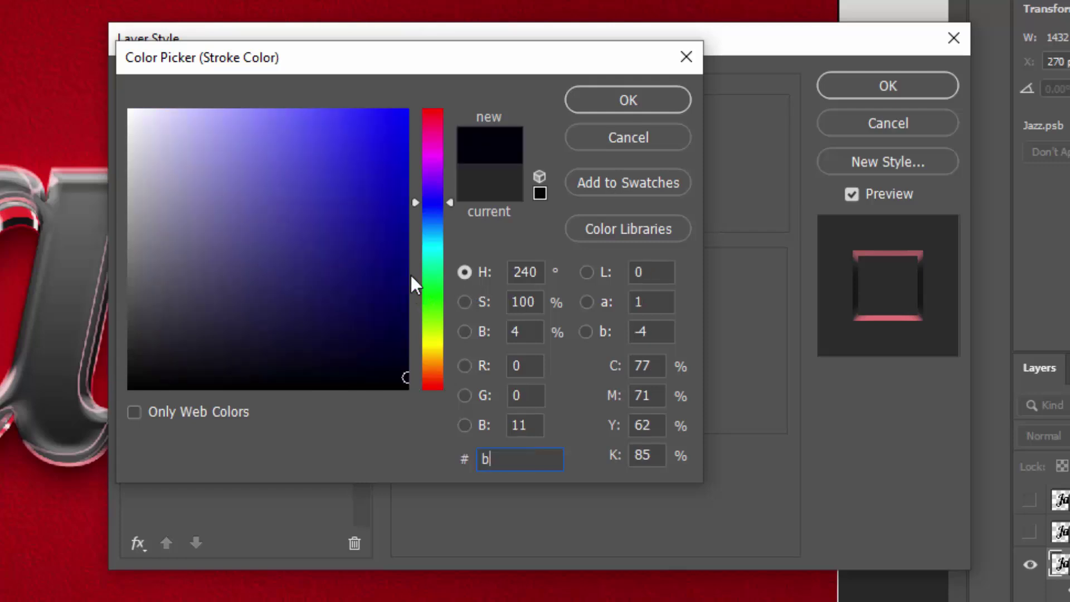
pyautogui.write('81')
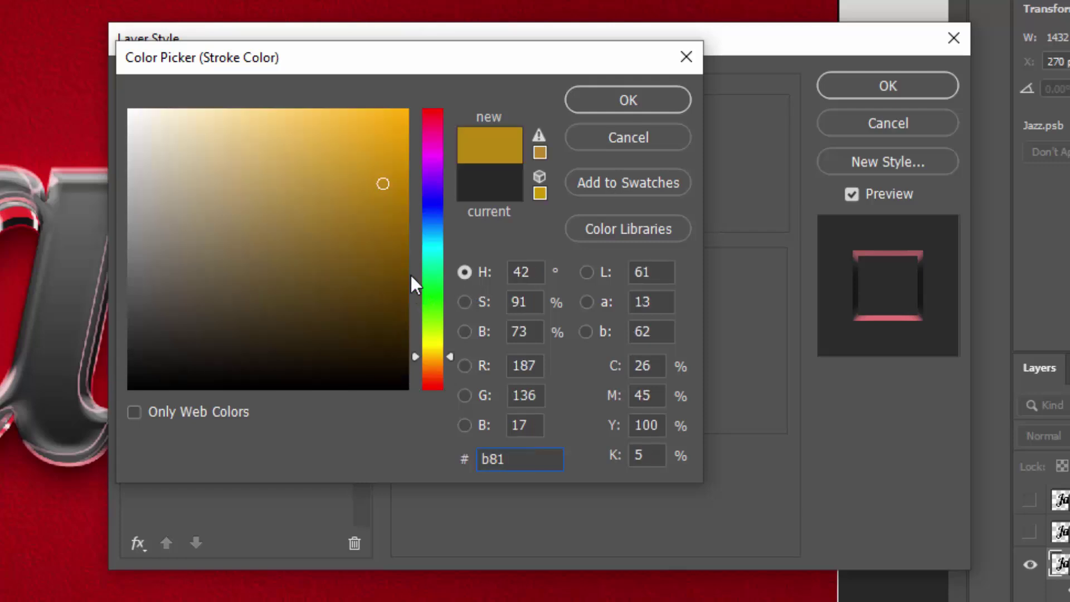
pyautogui.write('313')
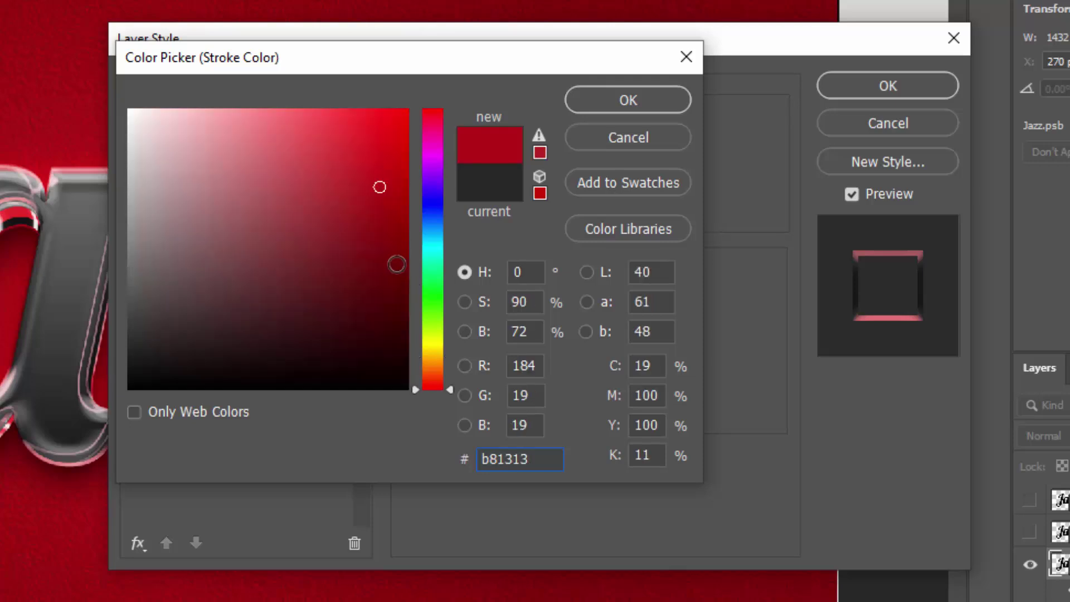
pyautogui.click(586, 103)
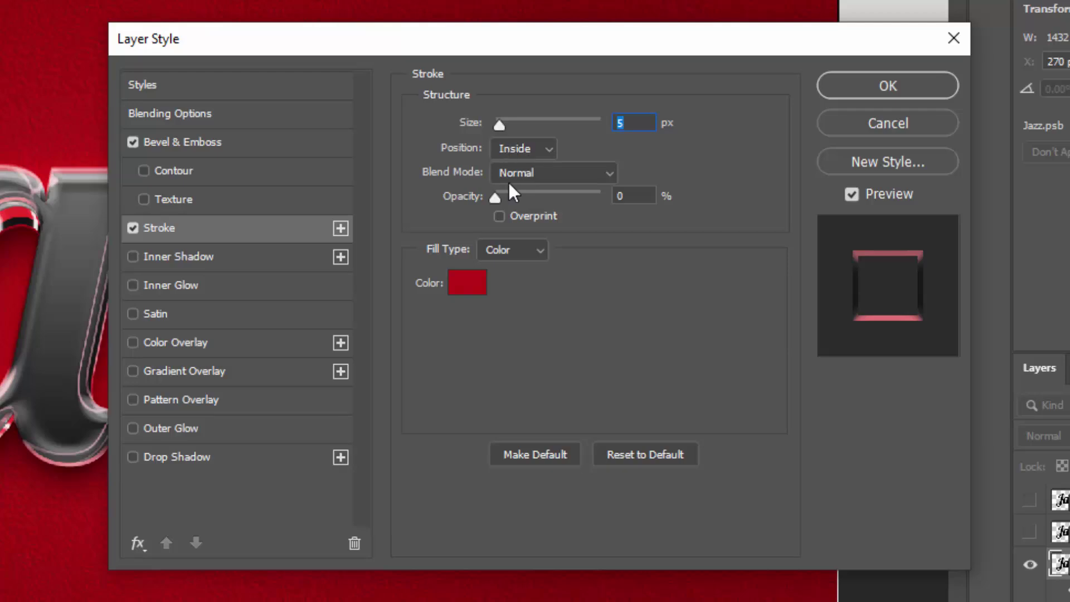
# Step: Set the stroke opacity to 80%, apply Jazz copy 23's layer style and collapse its effects list
pyautogui.moveTo(498, 199); pyautogui.dragTo(581, 200)
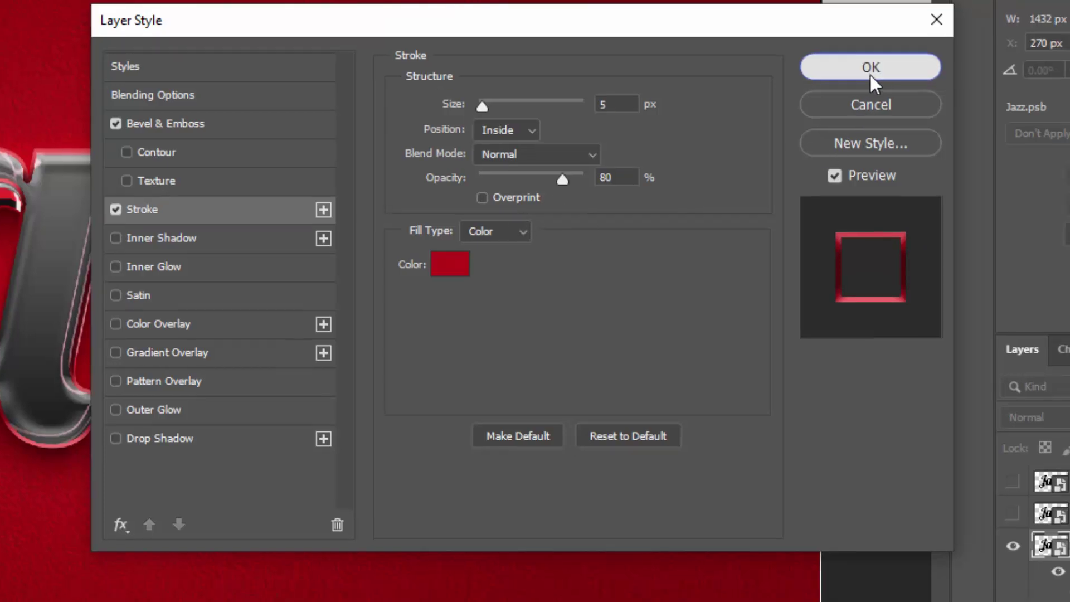
pyautogui.click(888, 86)
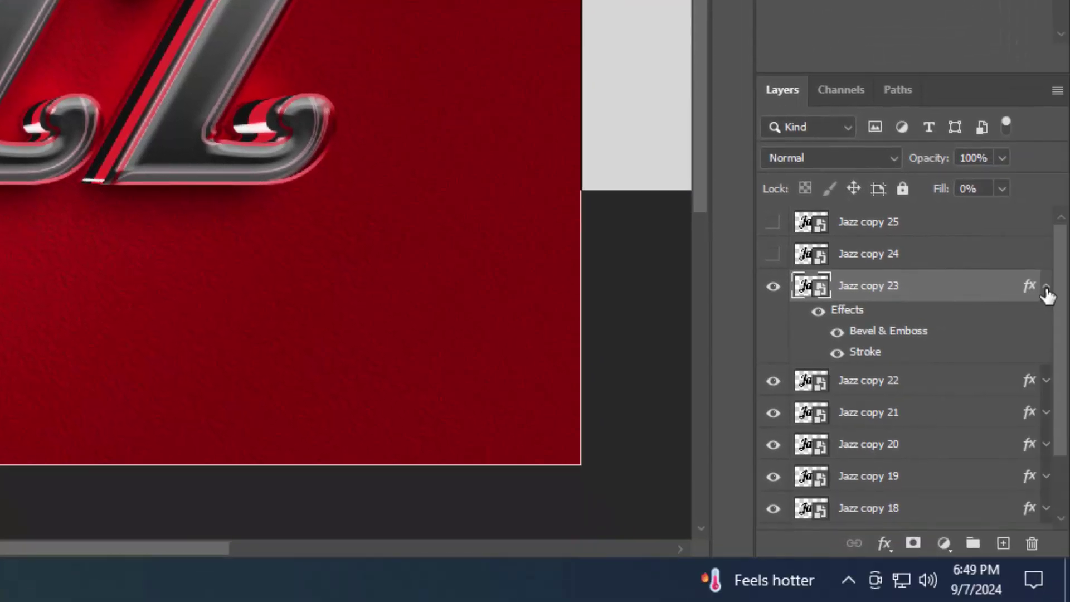
pyautogui.click(1046, 287)
# Step: Make Jazz copy 24 visible and set its fill opacity to 0% in the blending options
pyautogui.click(774, 255)
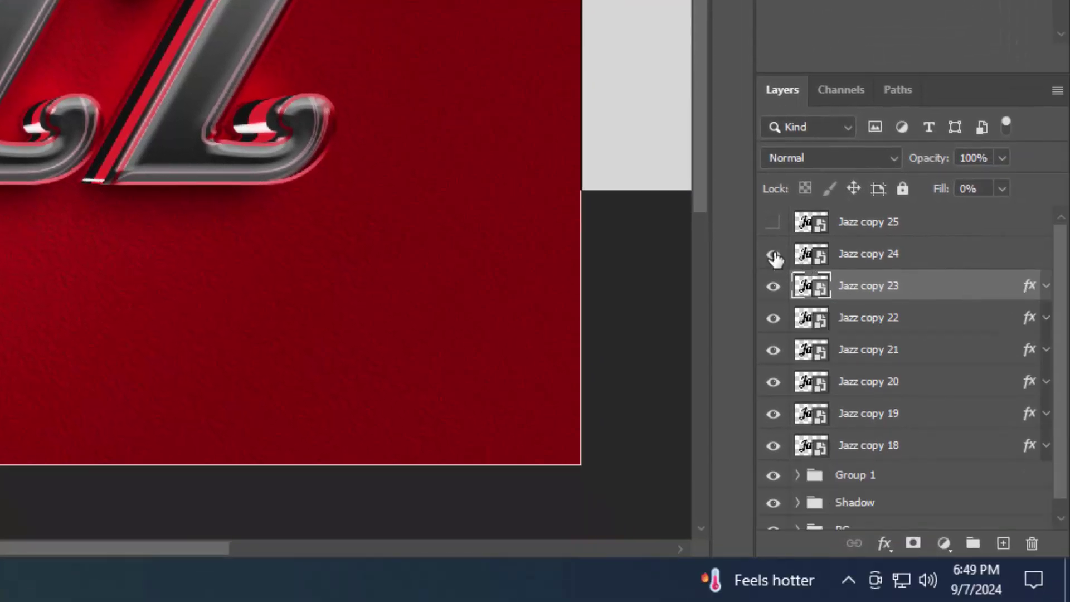
pyautogui.click(921, 258)
pyautogui.click(885, 543)
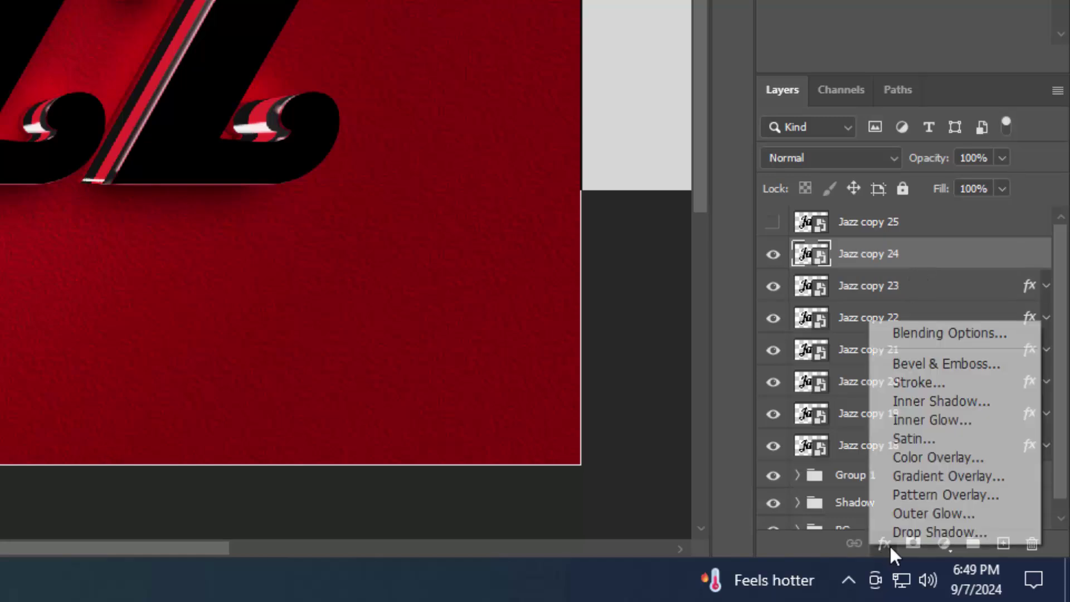
pyautogui.click(909, 336)
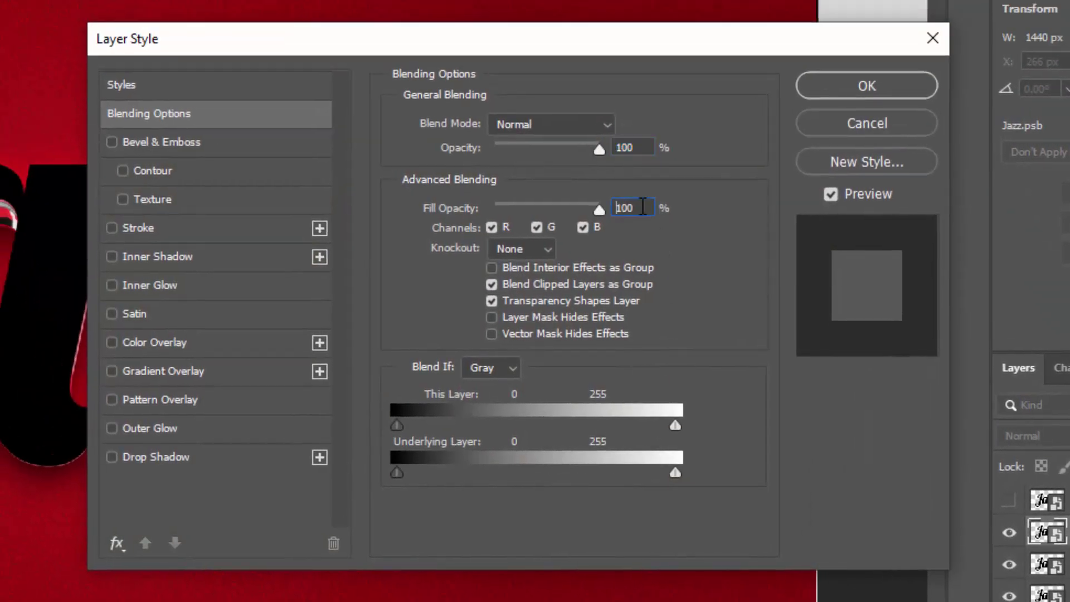
pyautogui.click(499, 50)
pyautogui.write('0')
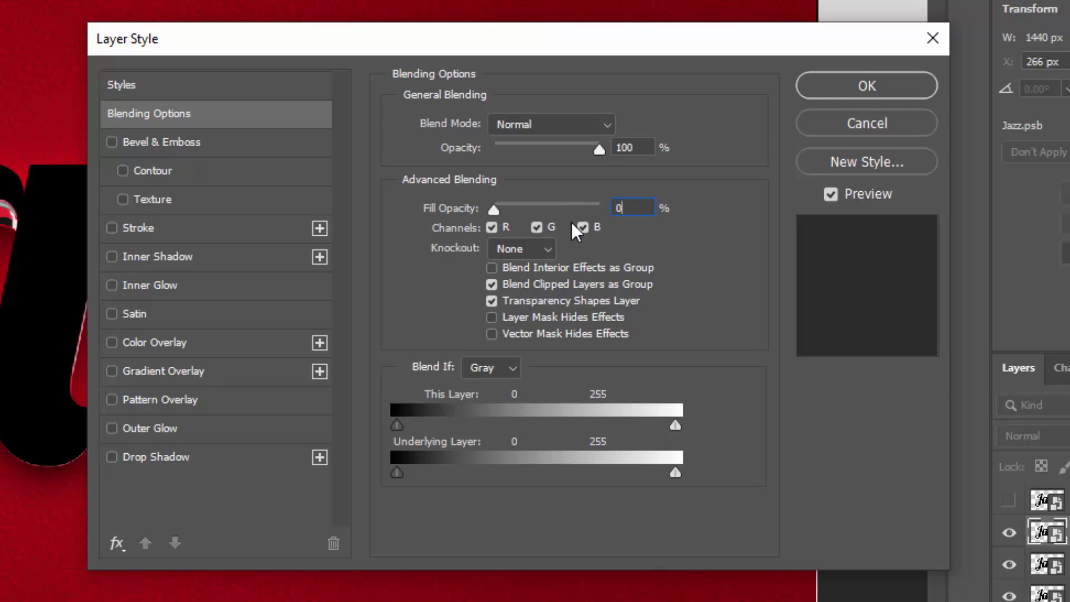
# Step: Enable Bevel & Emboss on Jazz copy 24 with depth 184%, direction Up, size 6 px and Use Global Light off
pyautogui.click(152, 146)
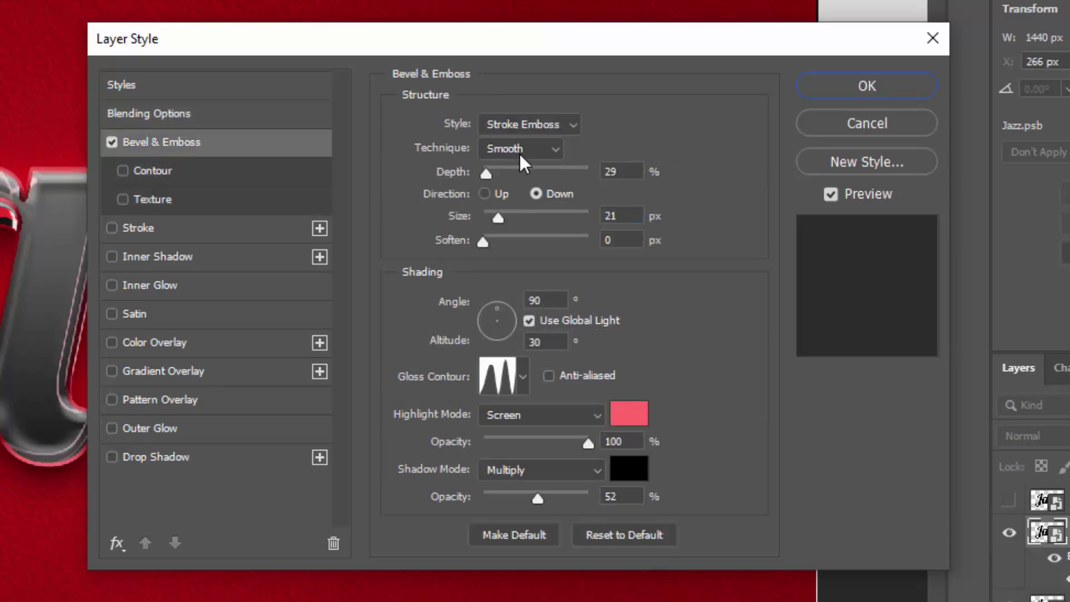
pyautogui.doubleClick(619, 172)
pyautogui.write('184')
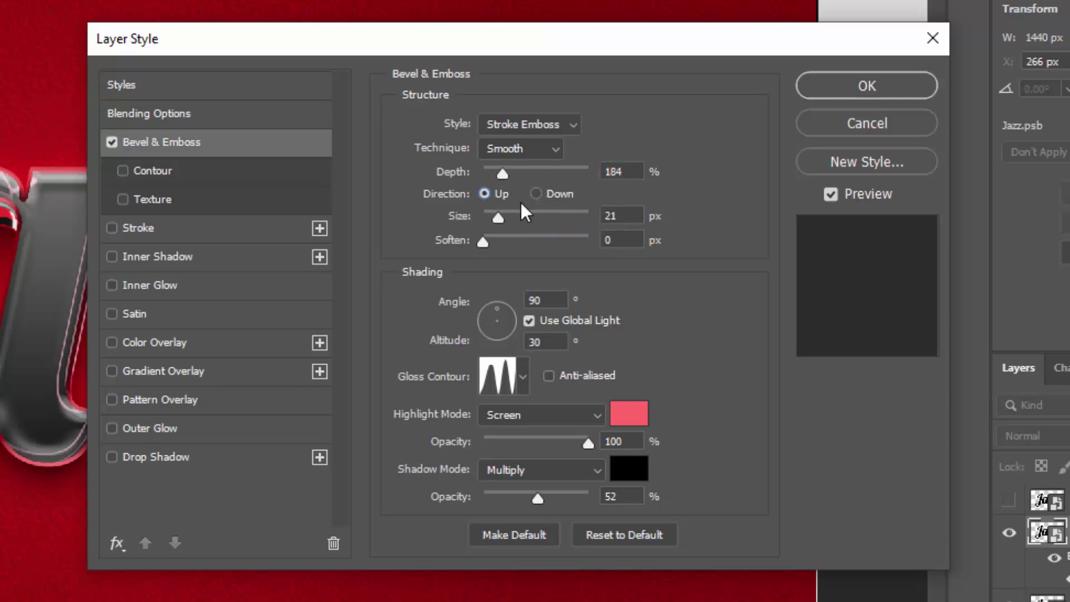
pyautogui.moveTo(642, 216); pyautogui.dragTo(567, 217)
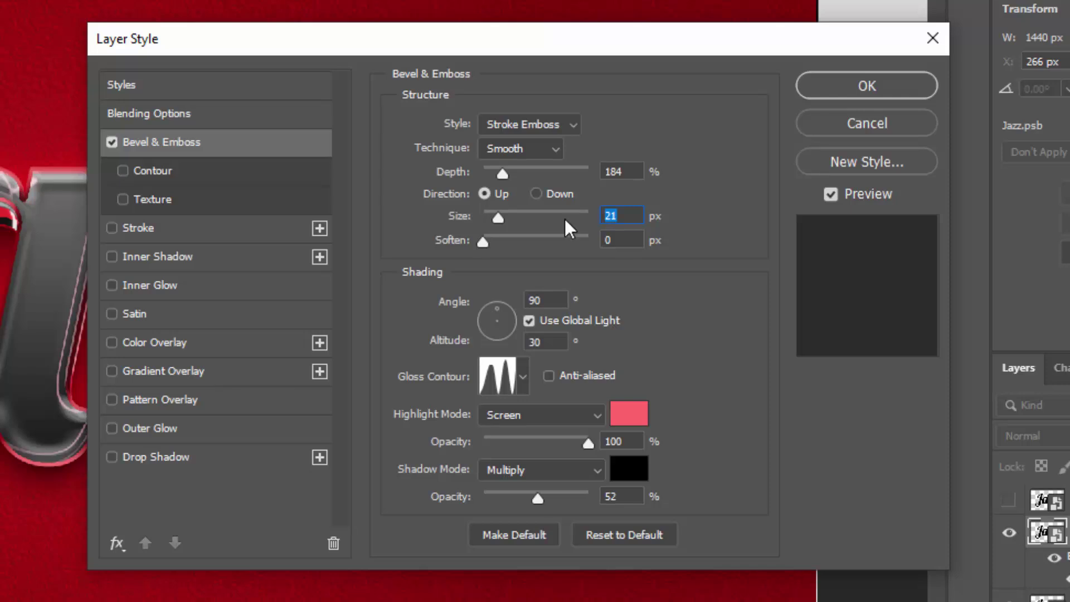
pyautogui.write('6')
# Step: Inspect the middle point of the first peak in Jazz copy 24's custom gloss contour, then close the editor
pyautogui.click(508, 379)
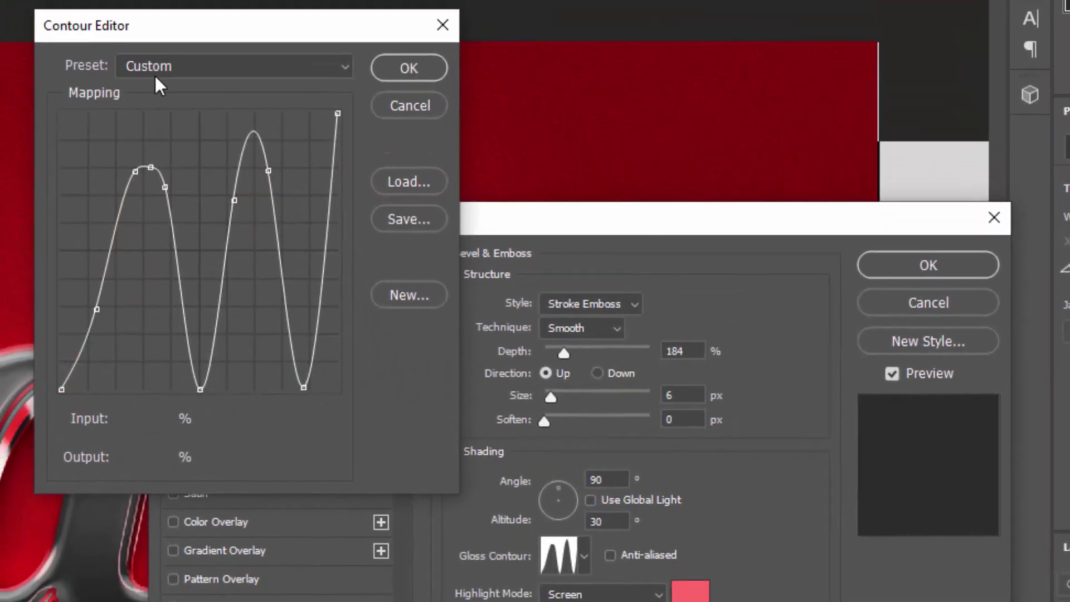
pyautogui.click(159, 188)
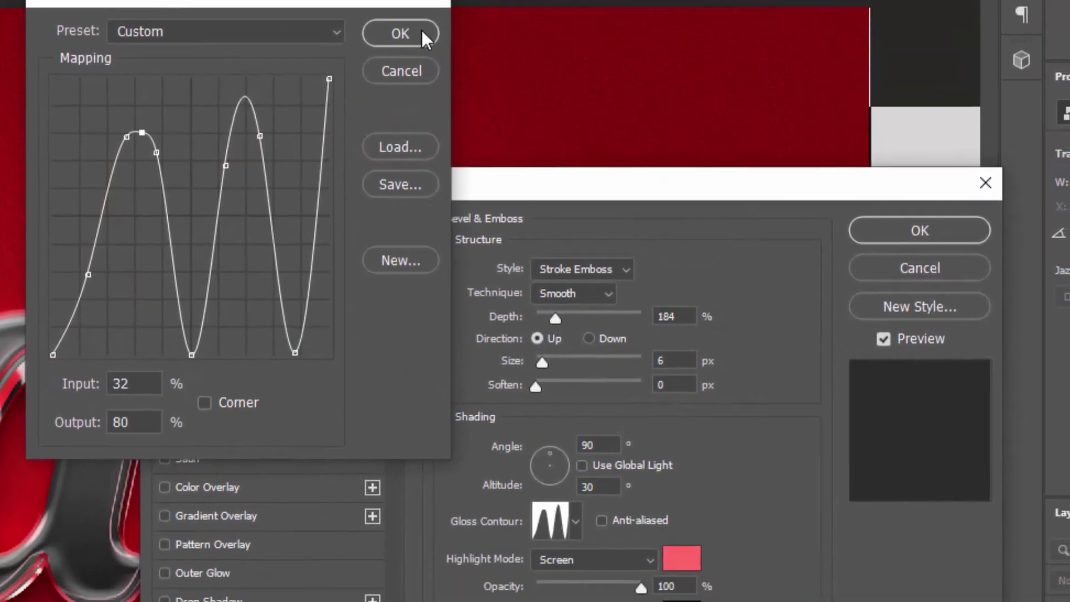
pyautogui.click(401, 34)
# Step: Set Jazz copy 24's bevel highlight opacity to 80% with color #ff6767, and its shadow opacity to 0%
pyautogui.click(642, 587)
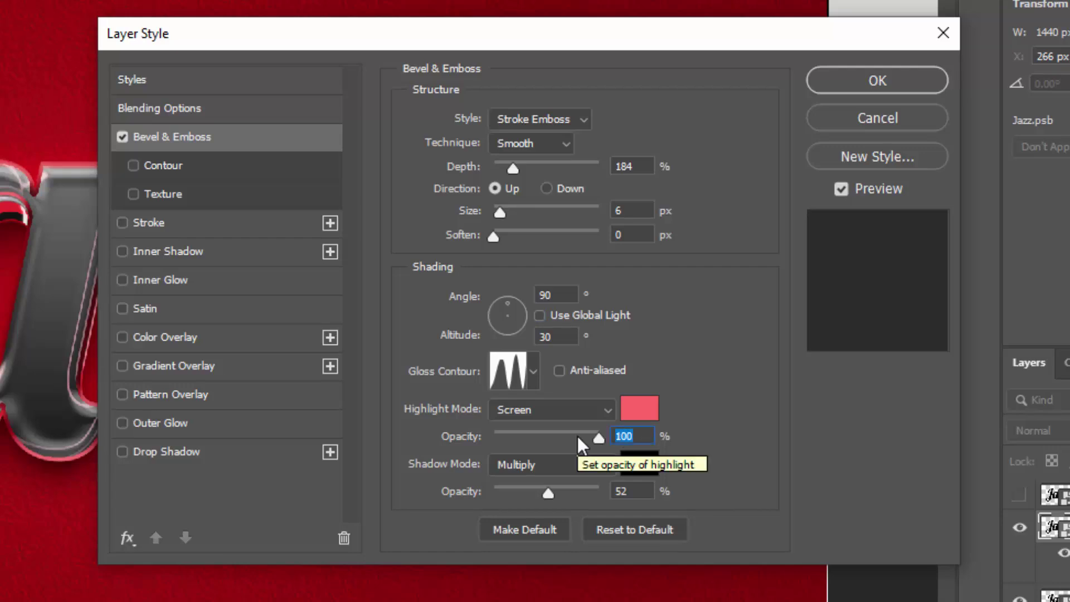
pyautogui.write('80')
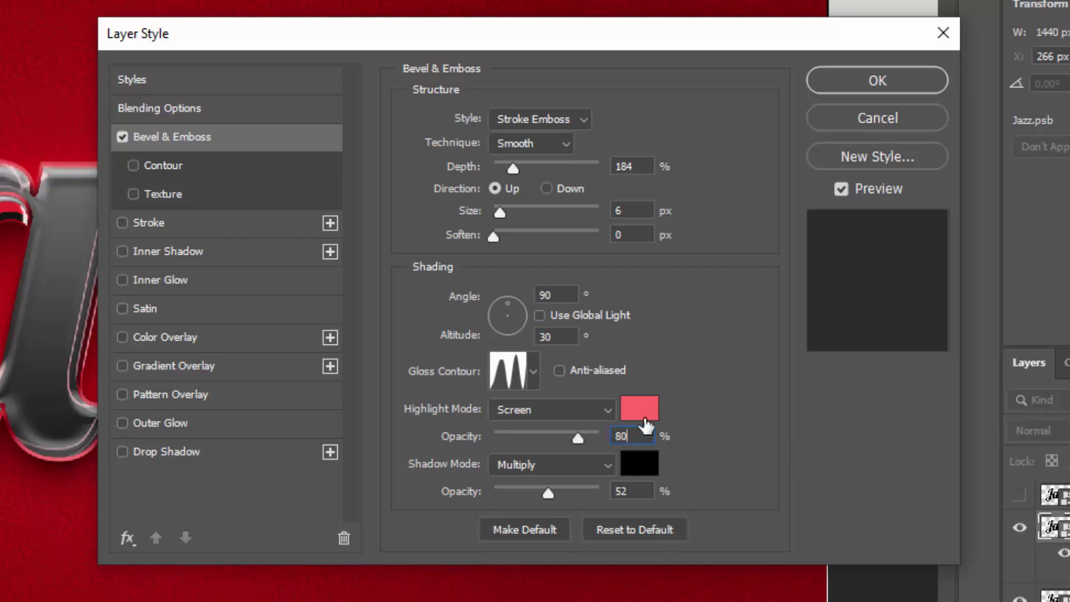
pyautogui.click(644, 417)
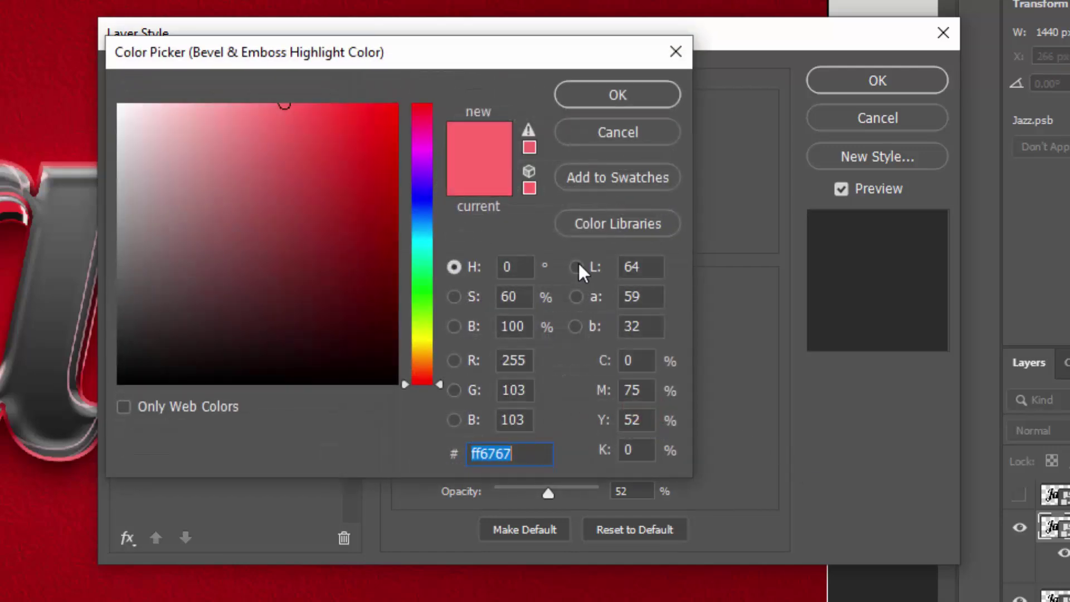
pyautogui.click(614, 108)
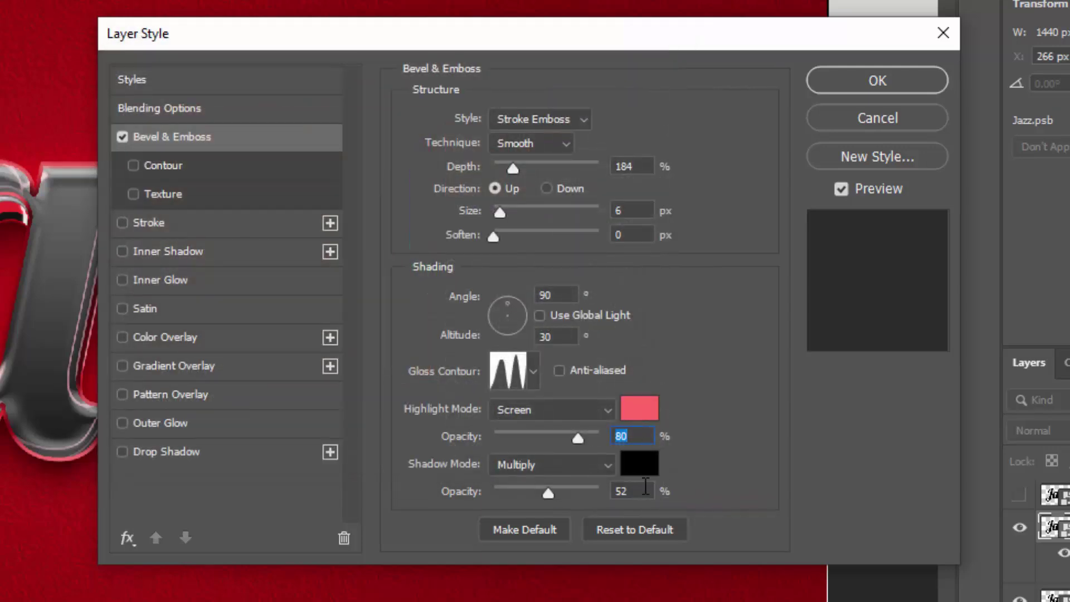
pyautogui.press('Tab')
pyautogui.write('0')
# Step: Enable a 5 px inside Stroke on Jazz copy 24 with color #b51717 and opacity 0%
pyautogui.click(182, 223)
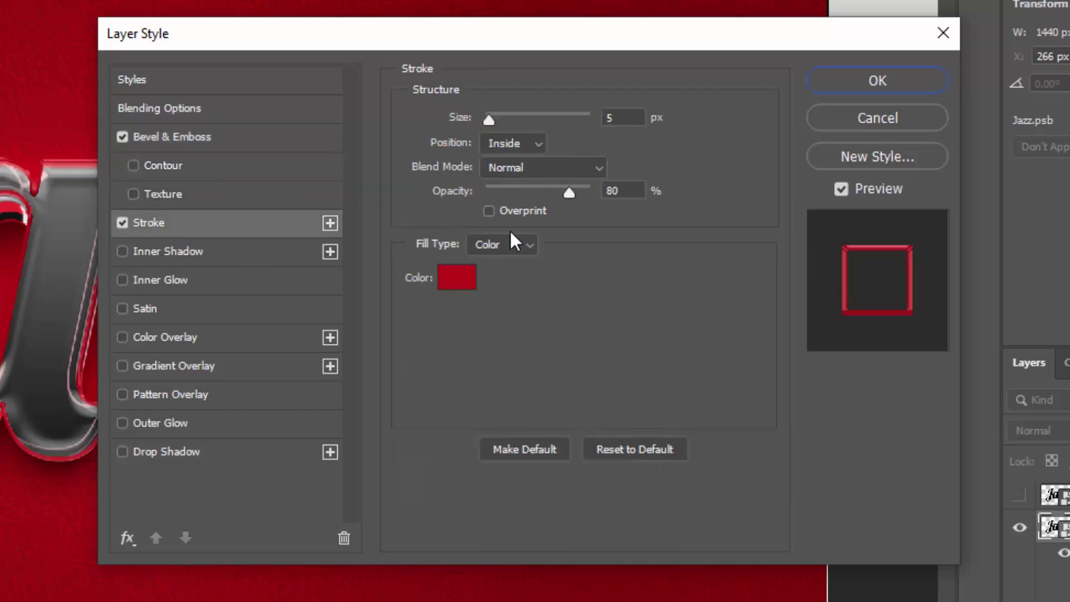
pyautogui.click(462, 276)
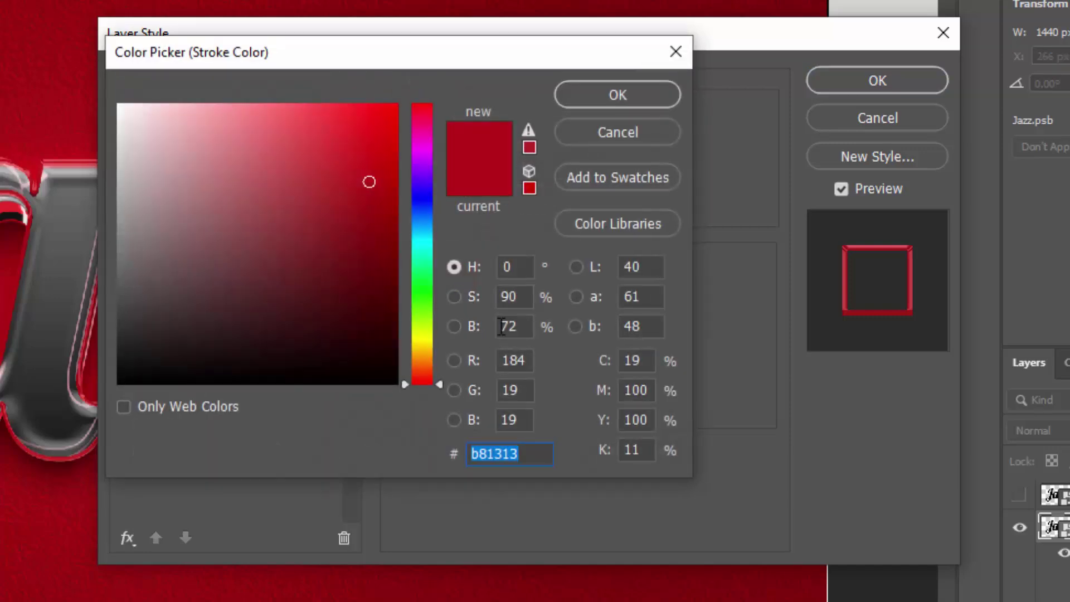
pyautogui.write('b5')
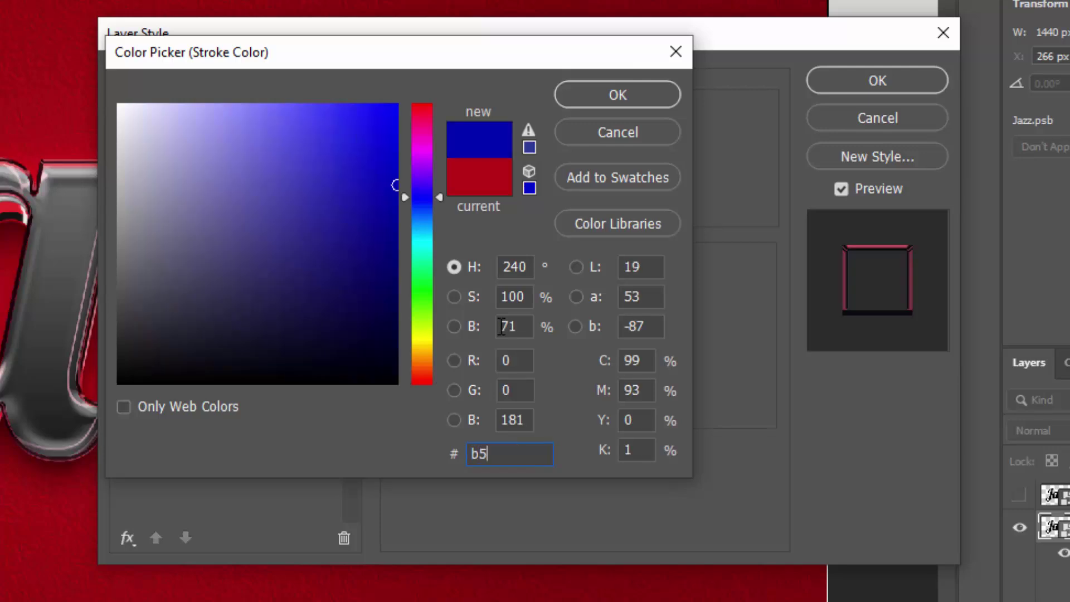
pyautogui.write('1717')
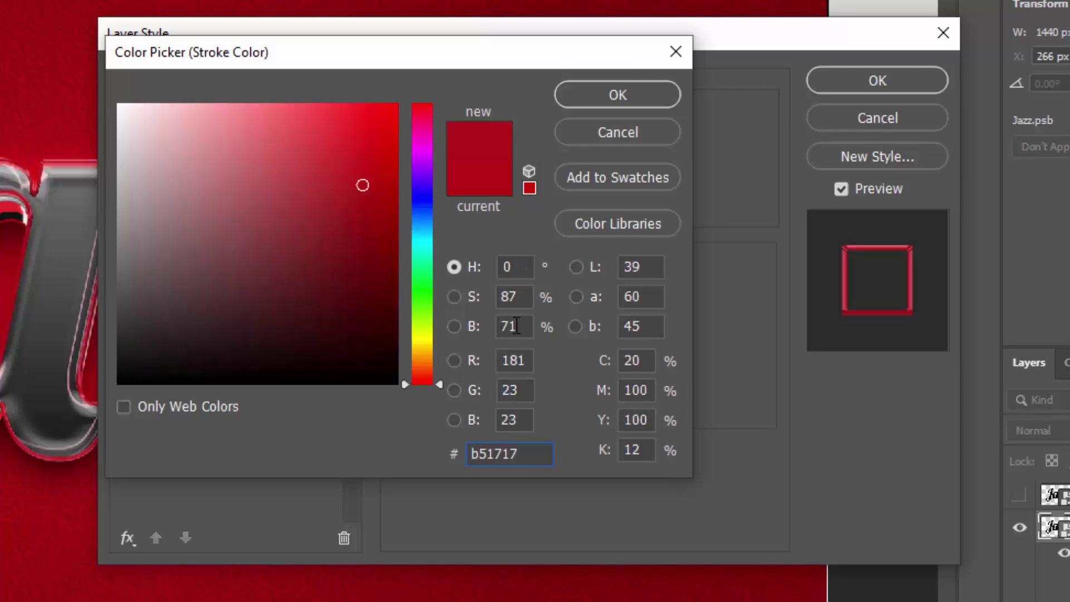
pyautogui.click(610, 94)
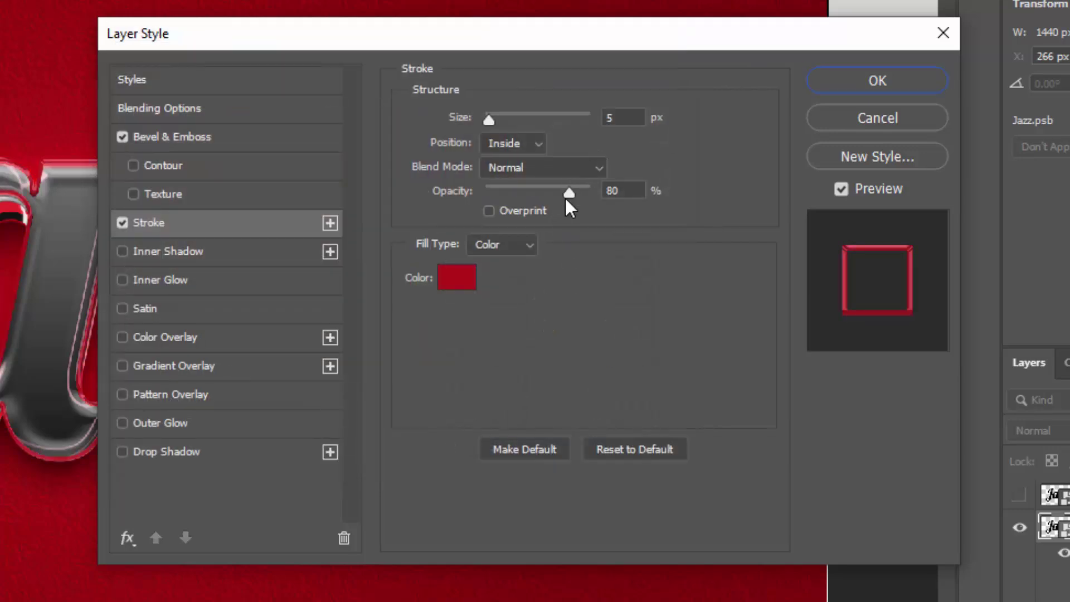
pyautogui.moveTo(565, 198); pyautogui.dragTo(466, 197)
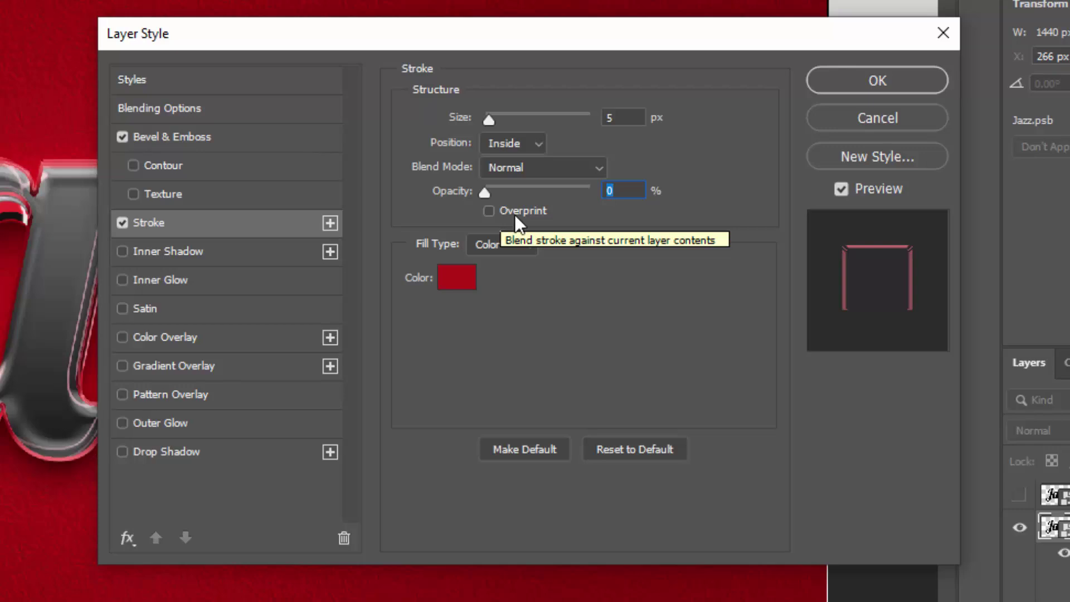
# Step: Apply Jazz copy 24's layer style, and group the layers Jazz copy 24 through Jazz copy 19
pyautogui.click(906, 84)
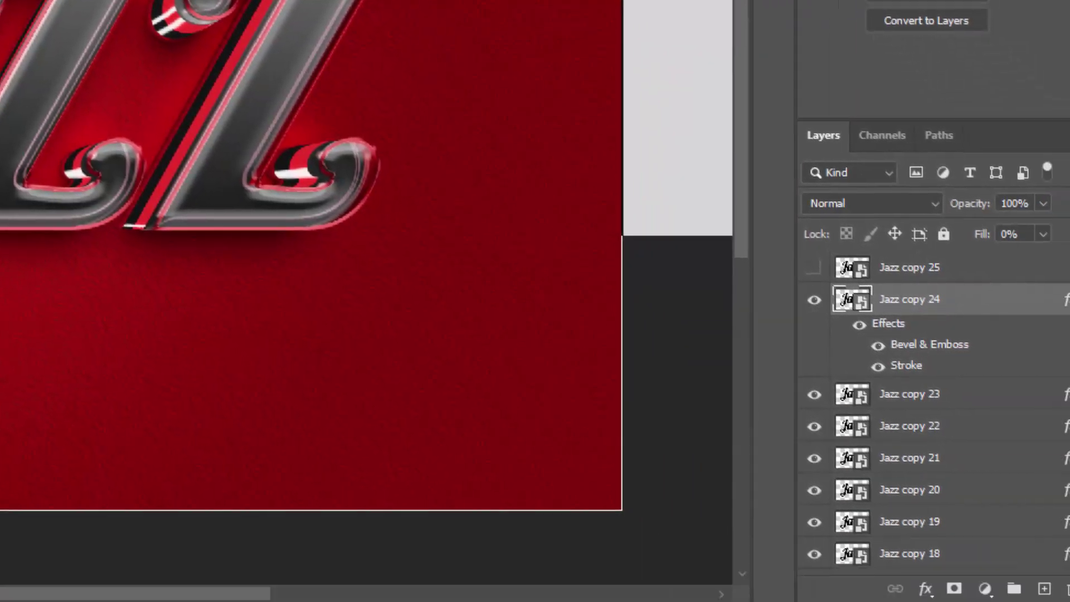
pyautogui.click(1069, 300)
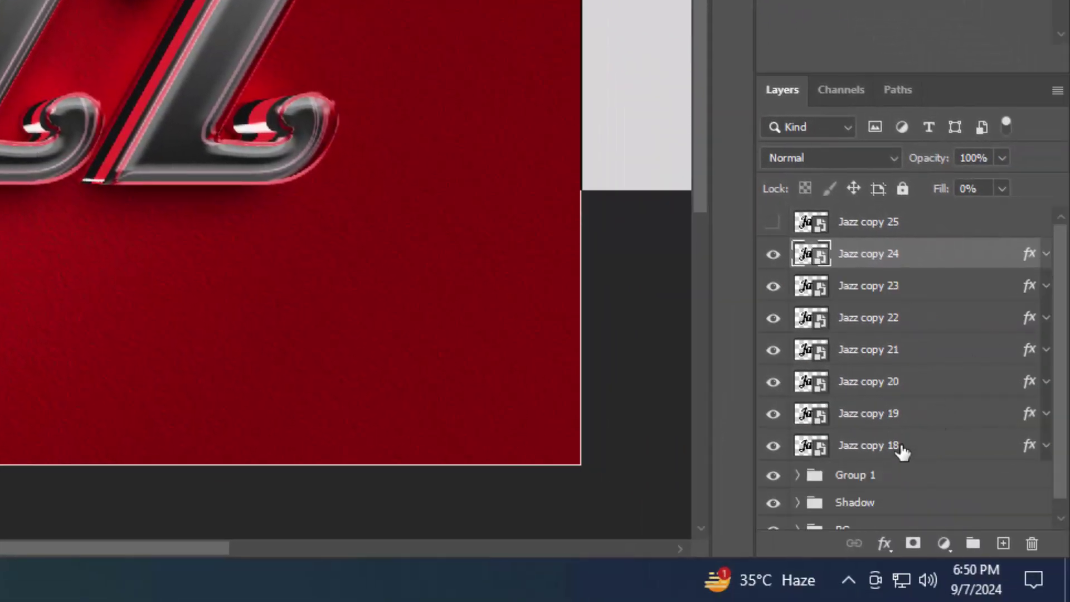
pyautogui.keyDown('shift'); pyautogui.click(878, 391); pyautogui.keyUp('shift')
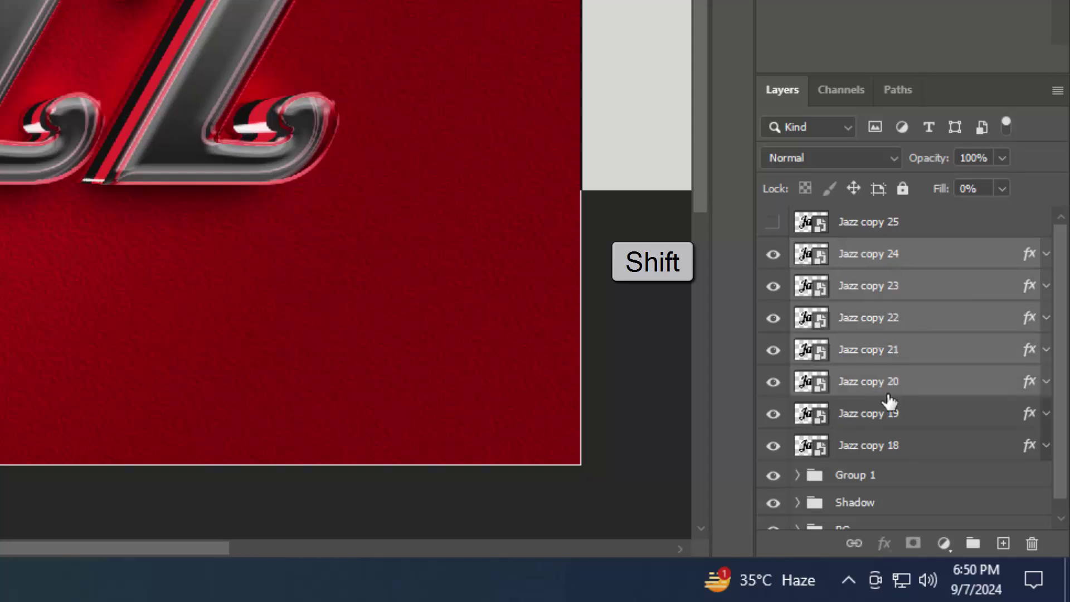
pyautogui.keyDown('shift'); pyautogui.click(888, 419); pyautogui.keyUp('shift')
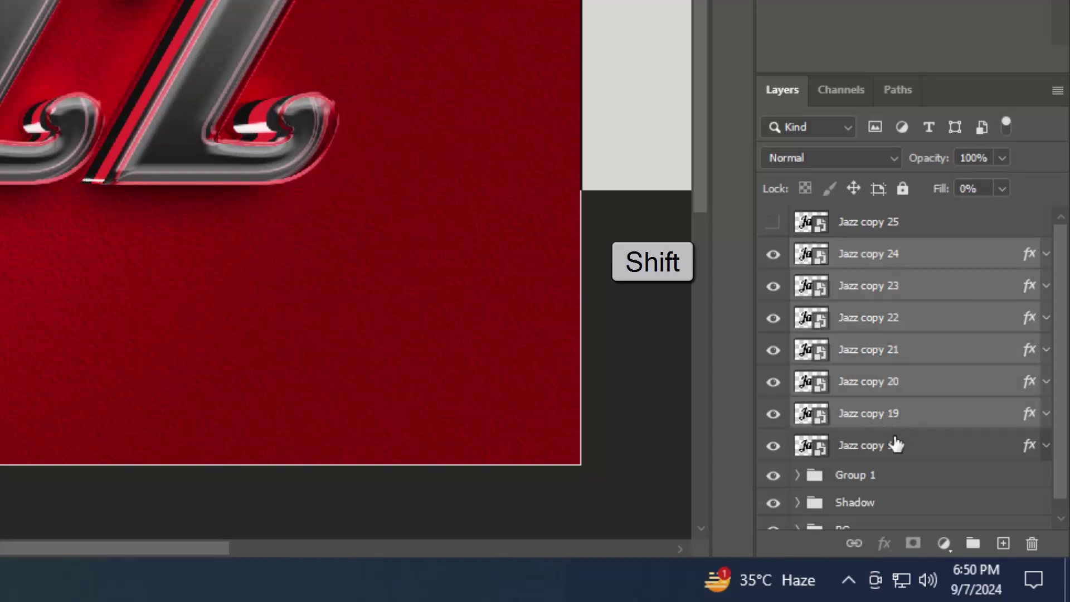
pyautogui.click(971, 544)
# Step: Put Jazz copy 18 in its own group, and nest Group 2 inside a new parent group
pyautogui.click(887, 287)
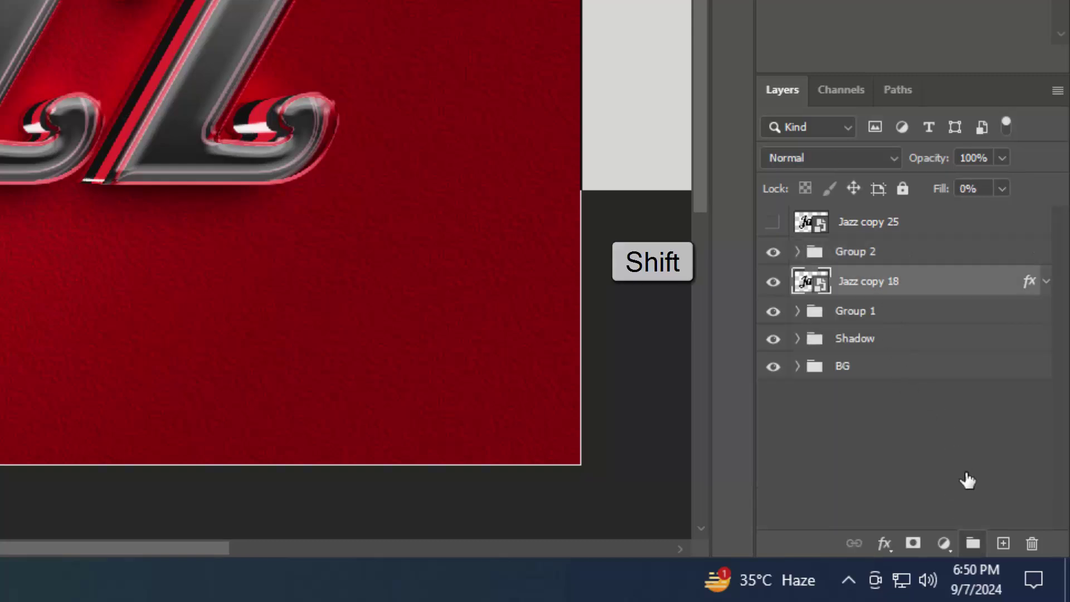
pyautogui.click(973, 544)
pyautogui.click(797, 283)
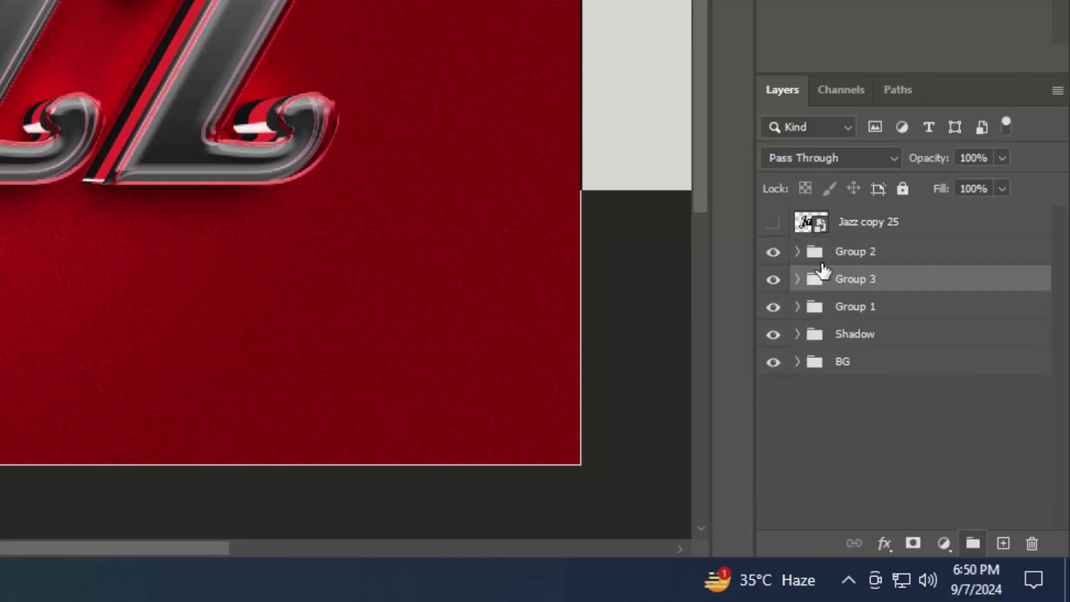
pyautogui.click(868, 258)
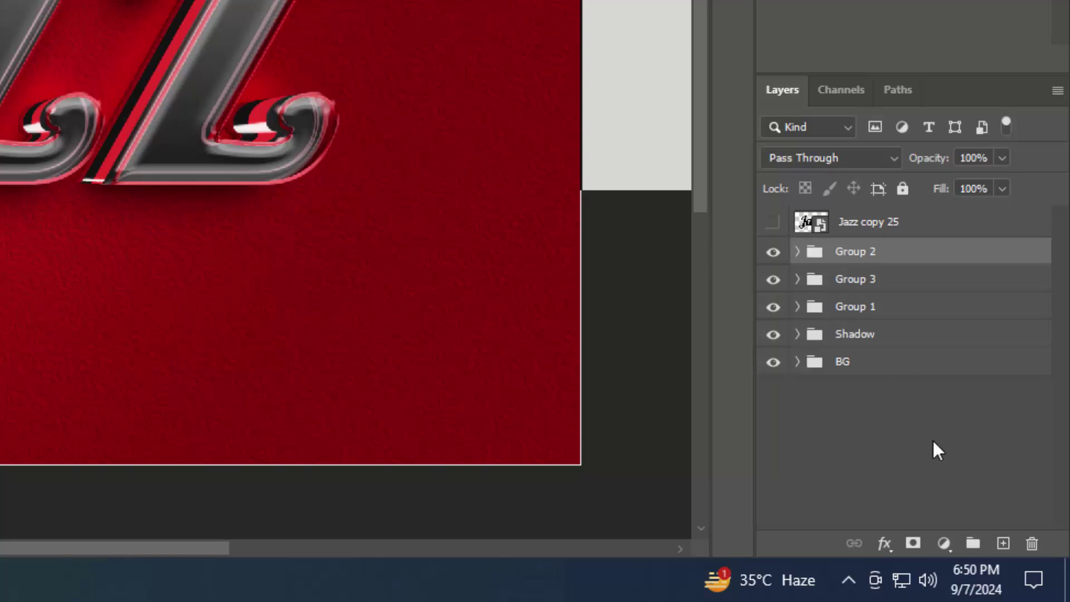
pyautogui.click(973, 544)
# Step: Add an Exposure adjustment clipped to Group 2 with gamma correction 0.68
pyautogui.click(869, 283)
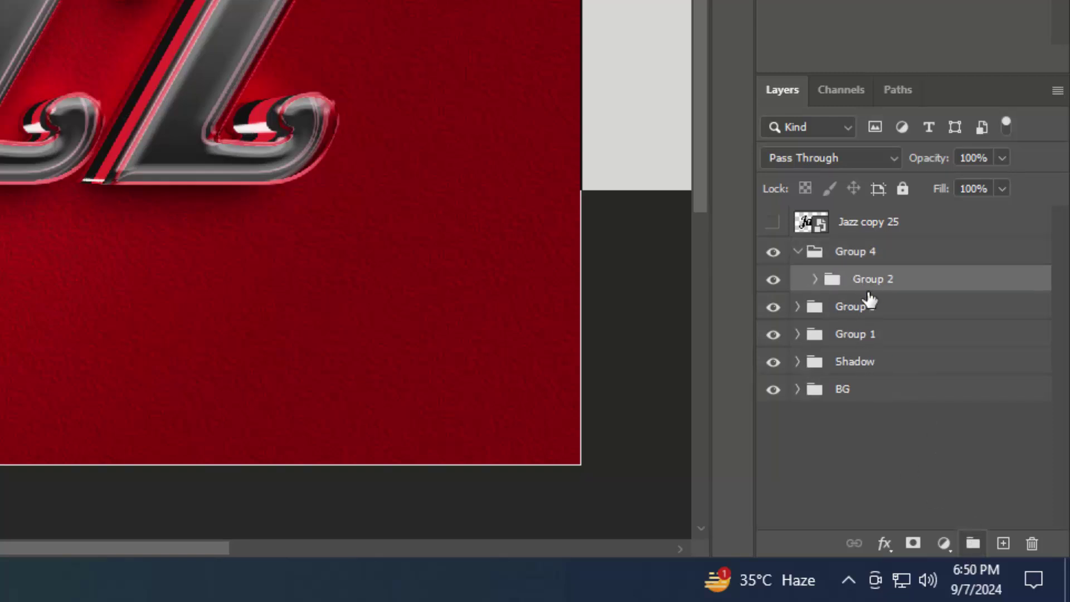
pyautogui.click(944, 544)
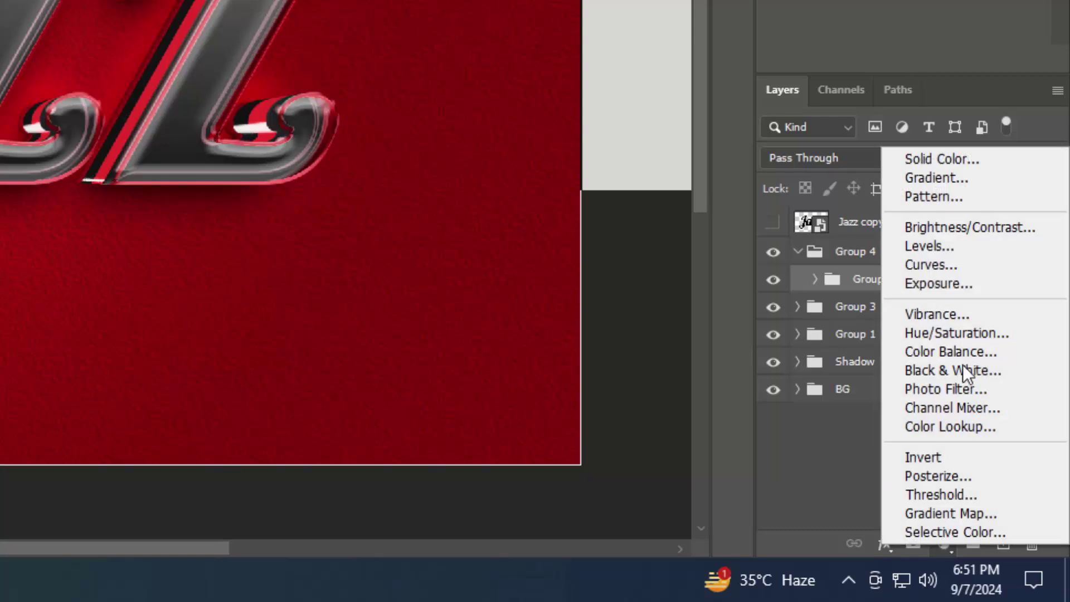
pyautogui.click(961, 286)
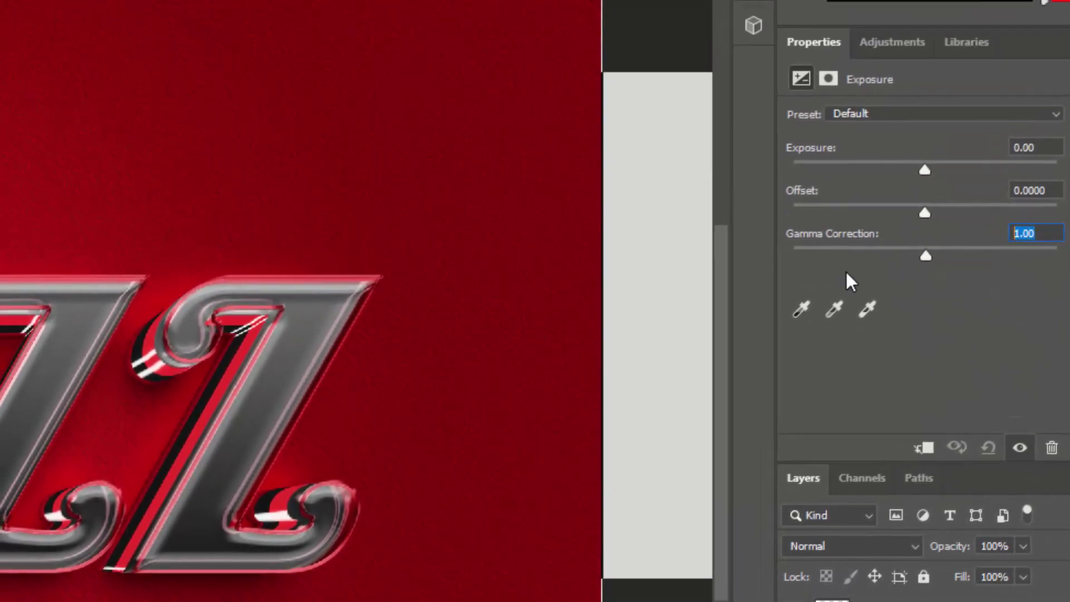
pyautogui.write('.68')
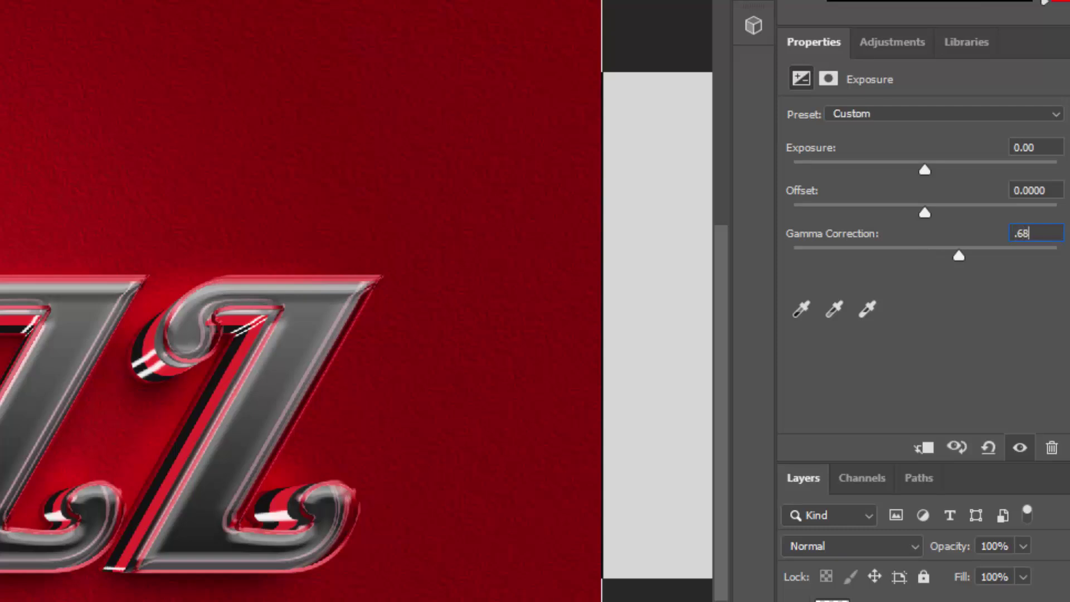
pyautogui.press('Return')
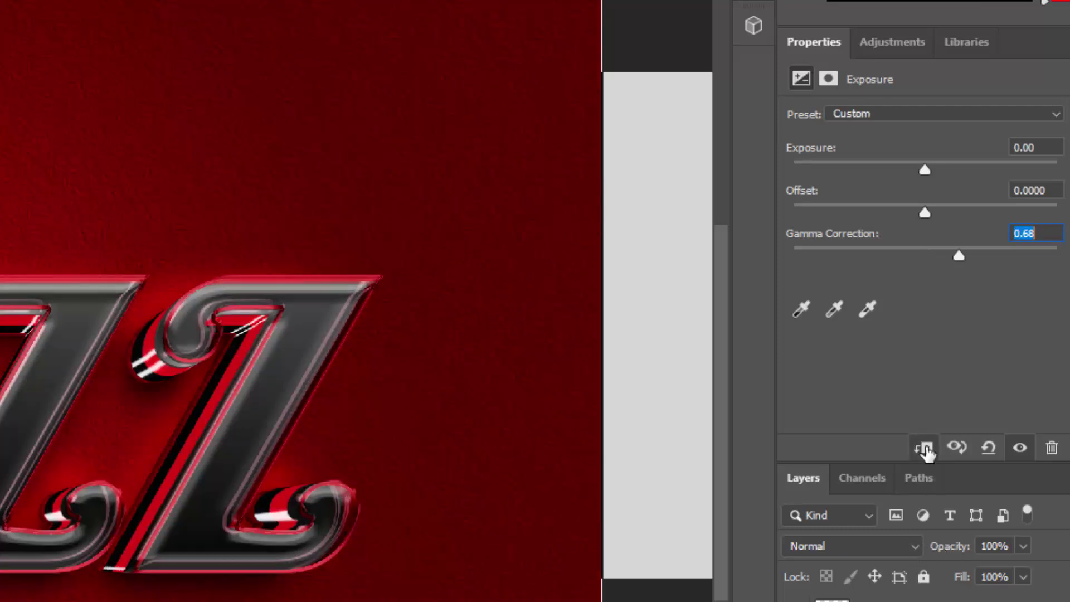
pyautogui.click(925, 449)
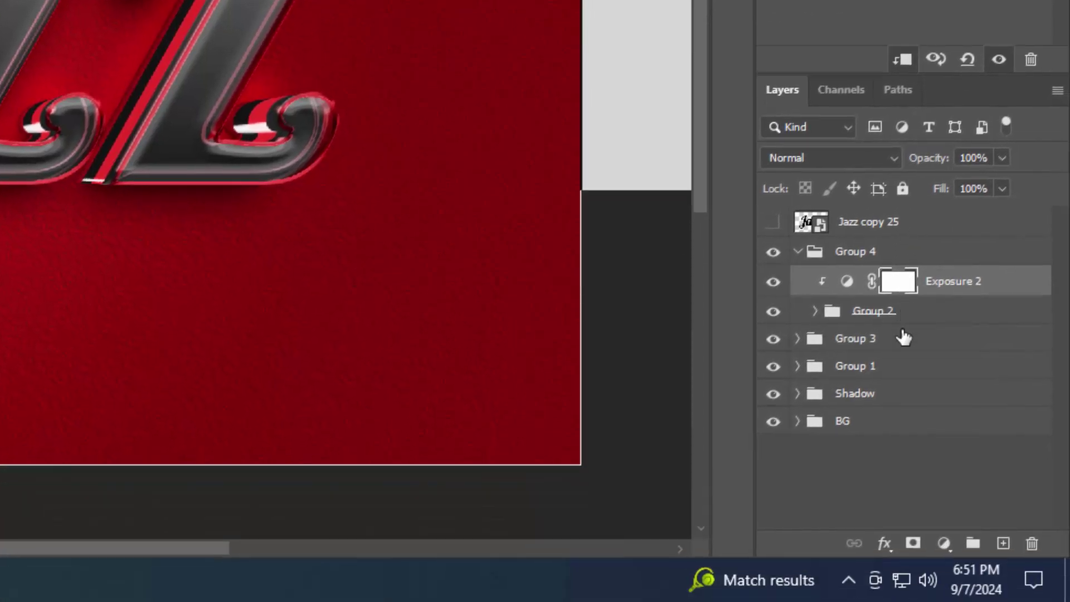
# Step: Add a clipped Brightness/Contrast adjustment above Exposure 2 with brightness 13 and contrast 6, and collapse Group 4
pyautogui.click(944, 543)
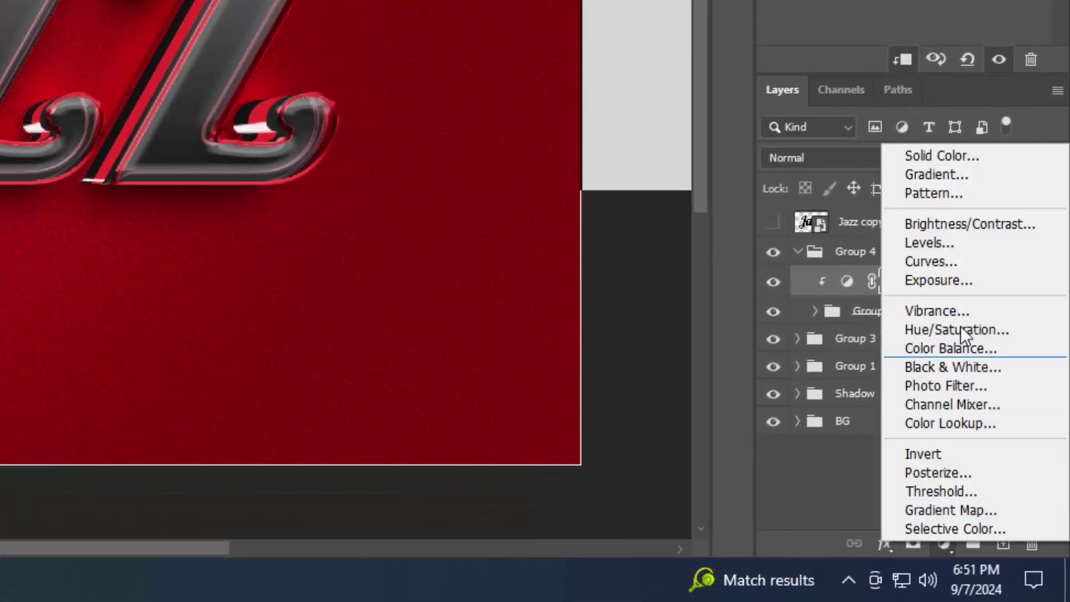
pyautogui.click(965, 224)
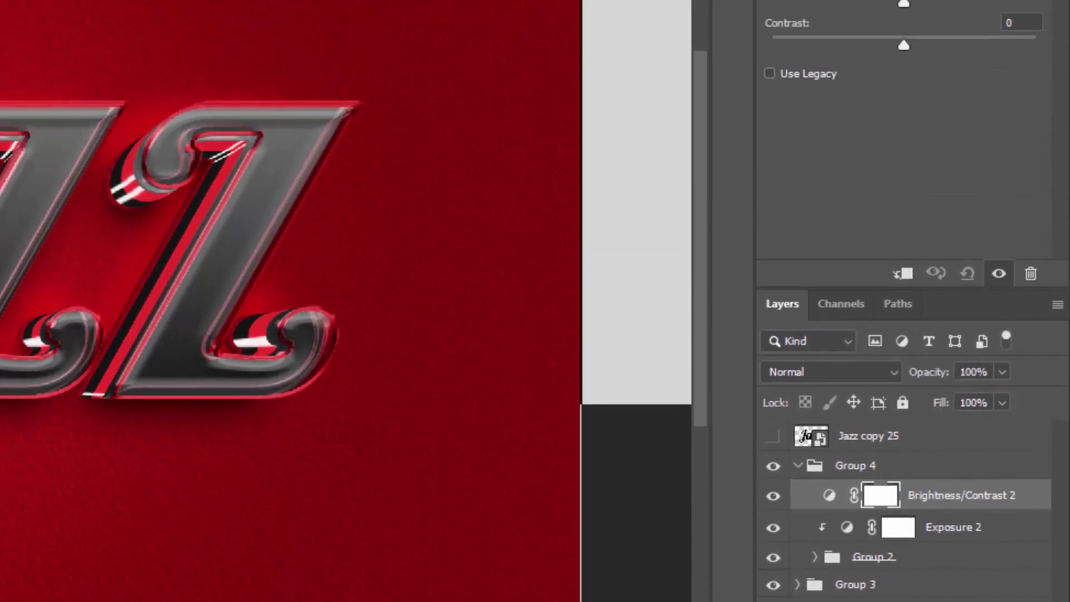
pyautogui.write('13')
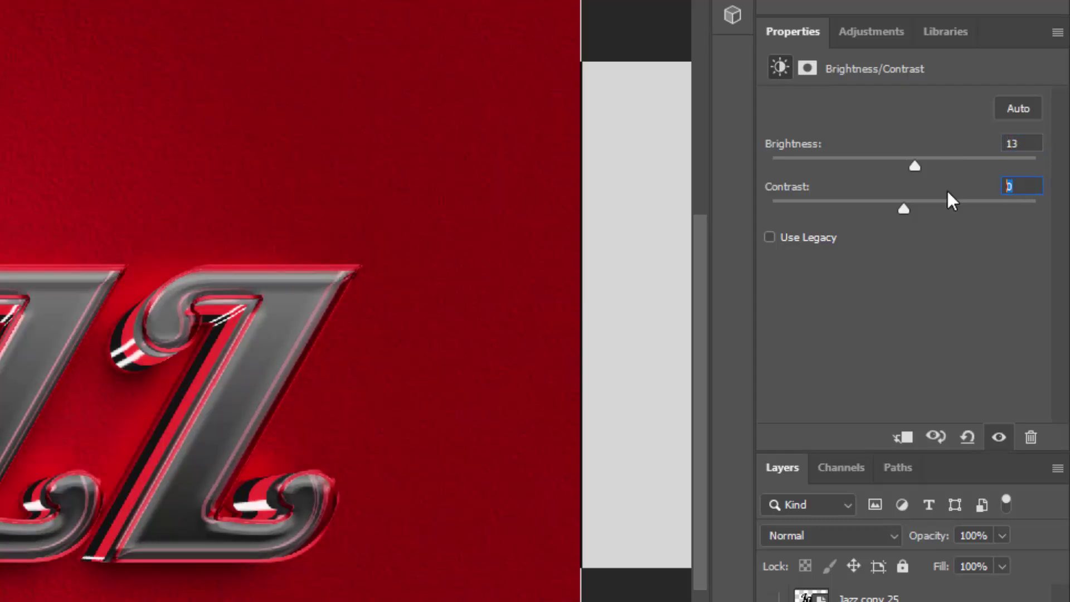
pyautogui.write('6')
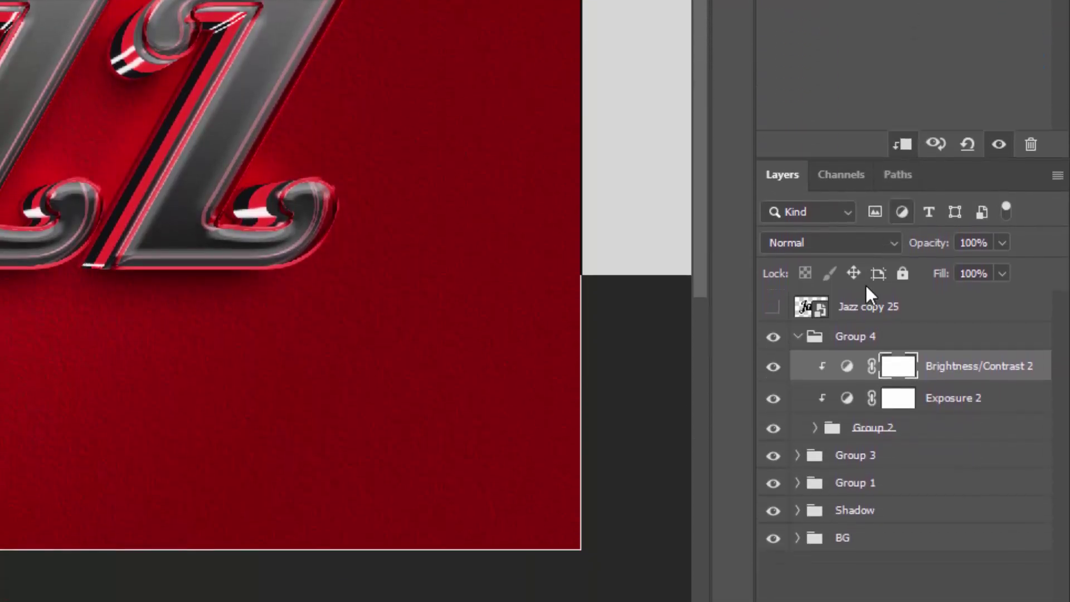
pyautogui.click(798, 278)
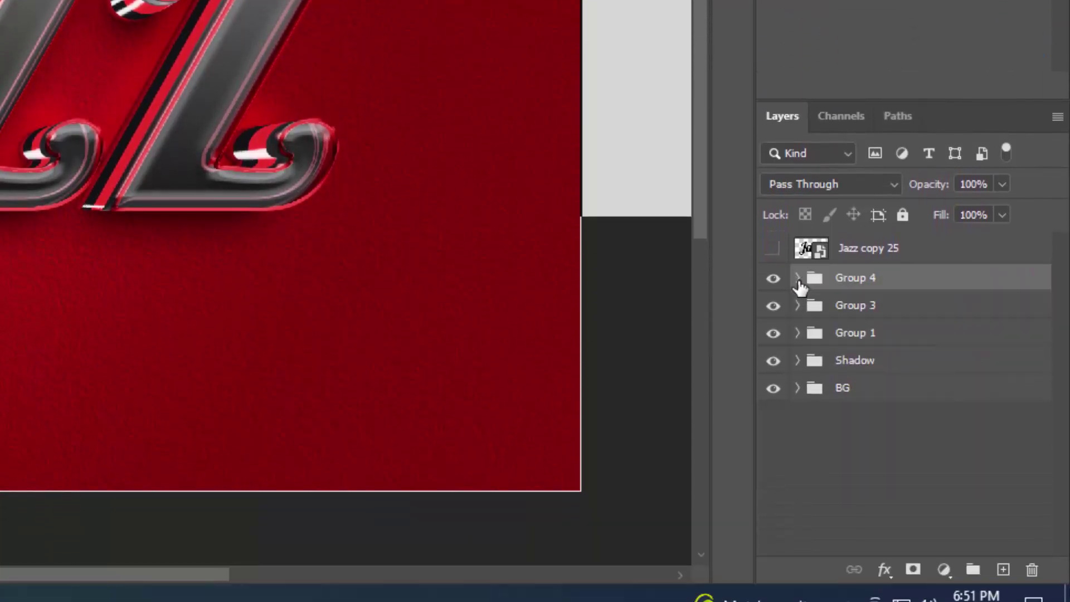
# Step: Show the topmost layer, Jazz copy 25, and set both its opacity and fill to 0%
pyautogui.click(772, 249)
pyautogui.click(861, 248)
pyautogui.click(1002, 215)
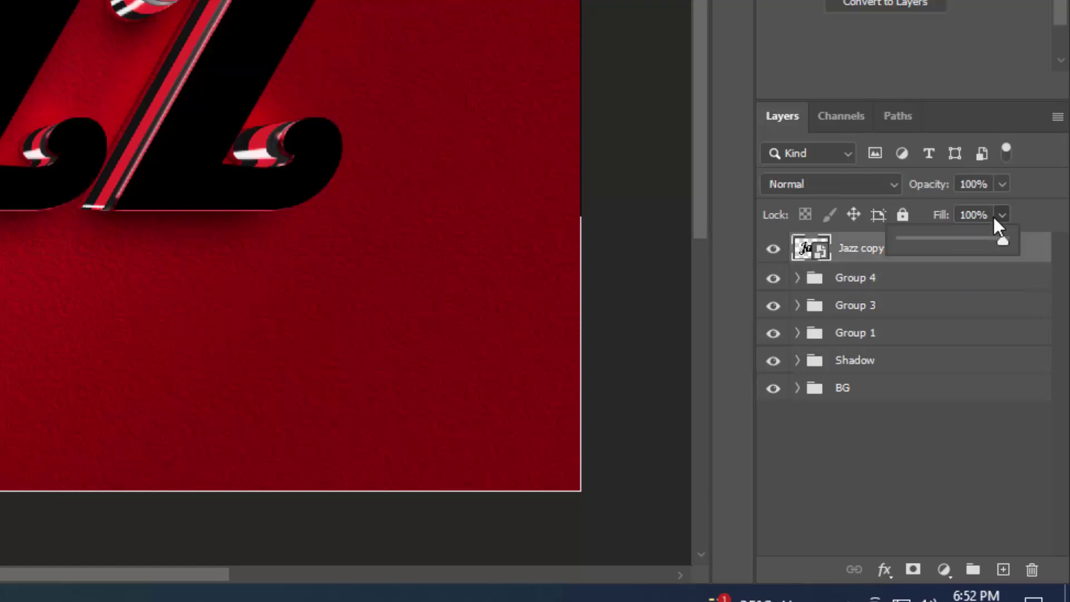
pyautogui.moveTo(961, 241); pyautogui.dragTo(932, 241)
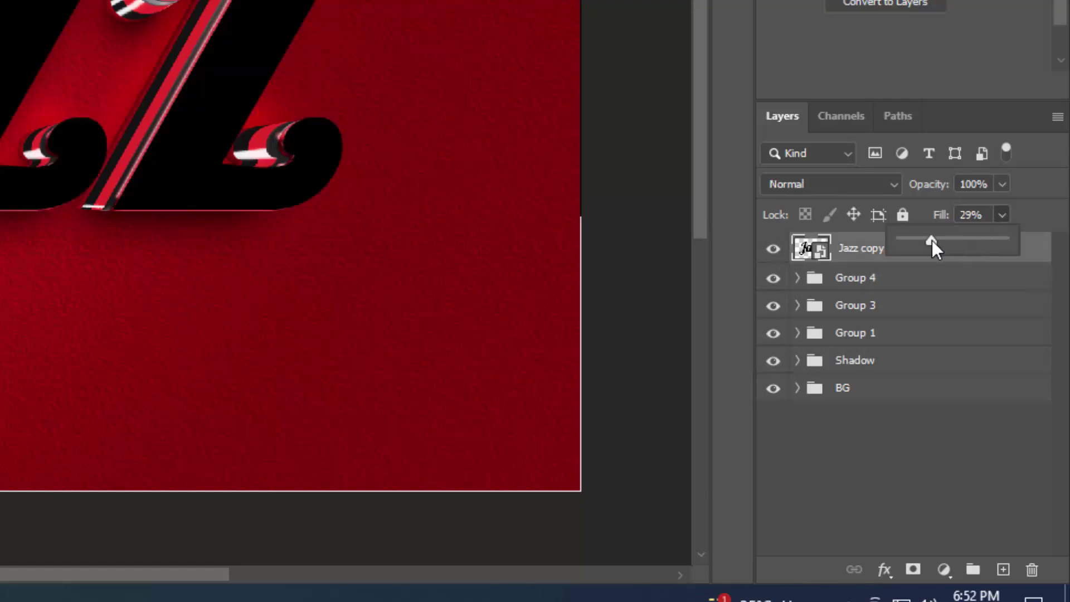
pyautogui.click(999, 190)
pyautogui.click(1002, 185)
pyautogui.moveTo(947, 209); pyautogui.dragTo(898, 209)
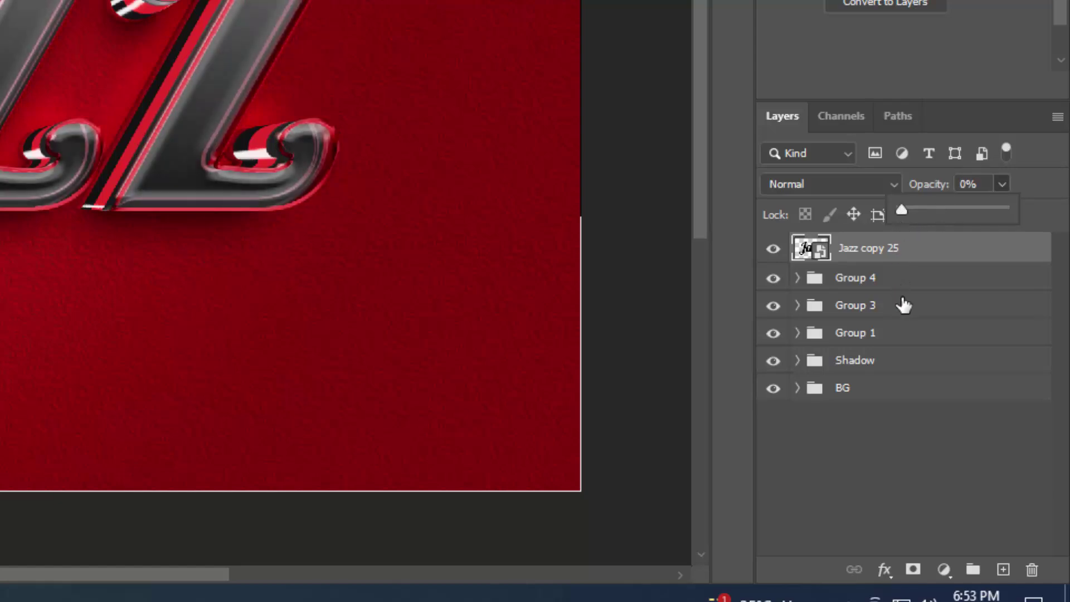
pyautogui.click(1004, 191)
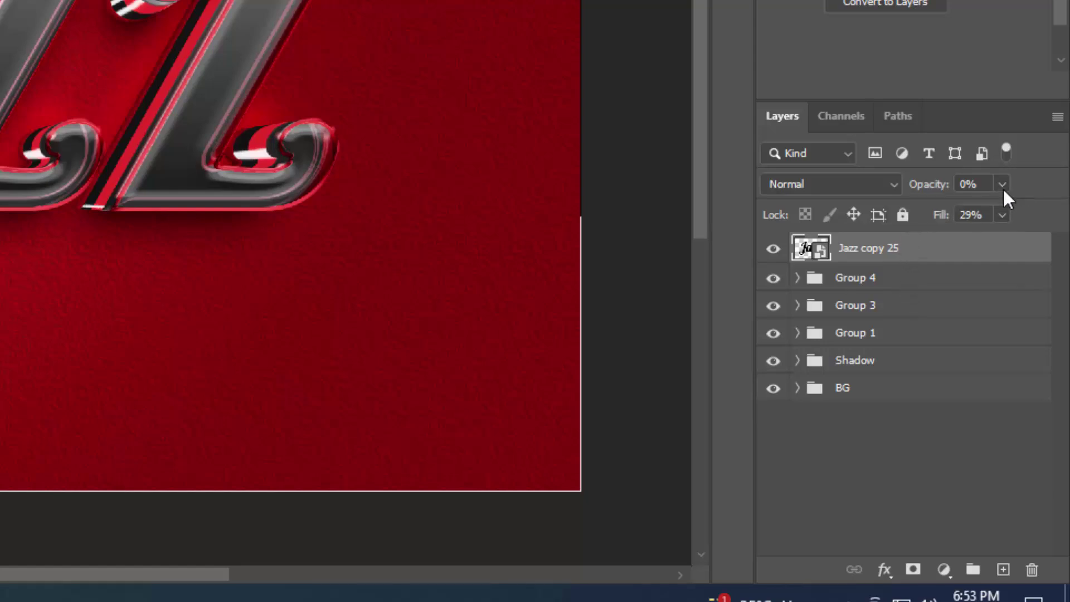
pyautogui.click(1002, 215)
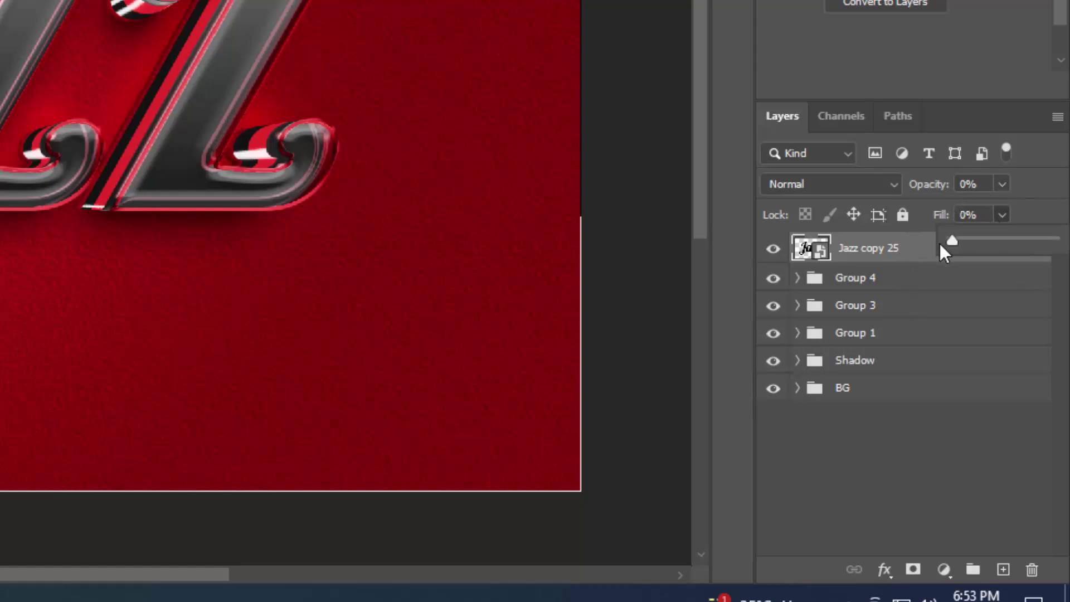
# Step: Rename the topmost layer as "Double click to change your text"
pyautogui.doubleClick(863, 258)
pyautogui.write('Double click t')
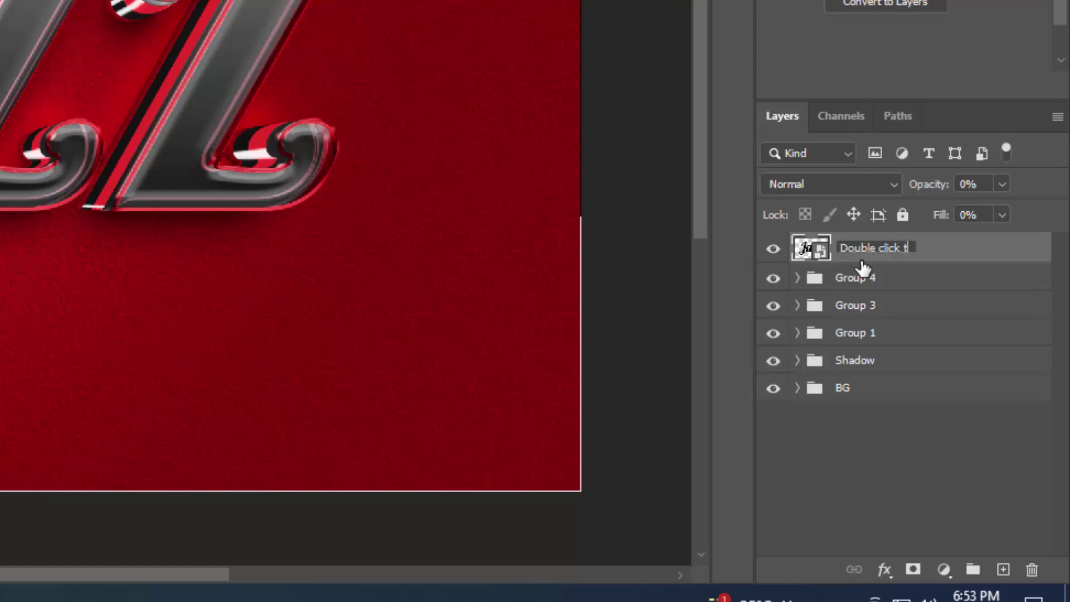
pyautogui.write('o change your text')
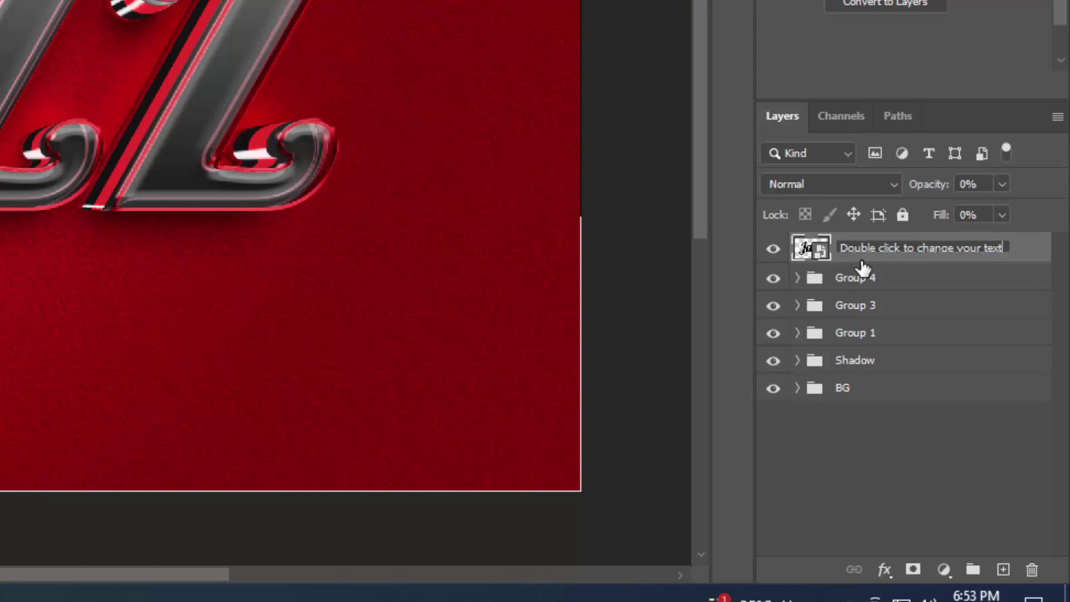
pyautogui.press('Return')
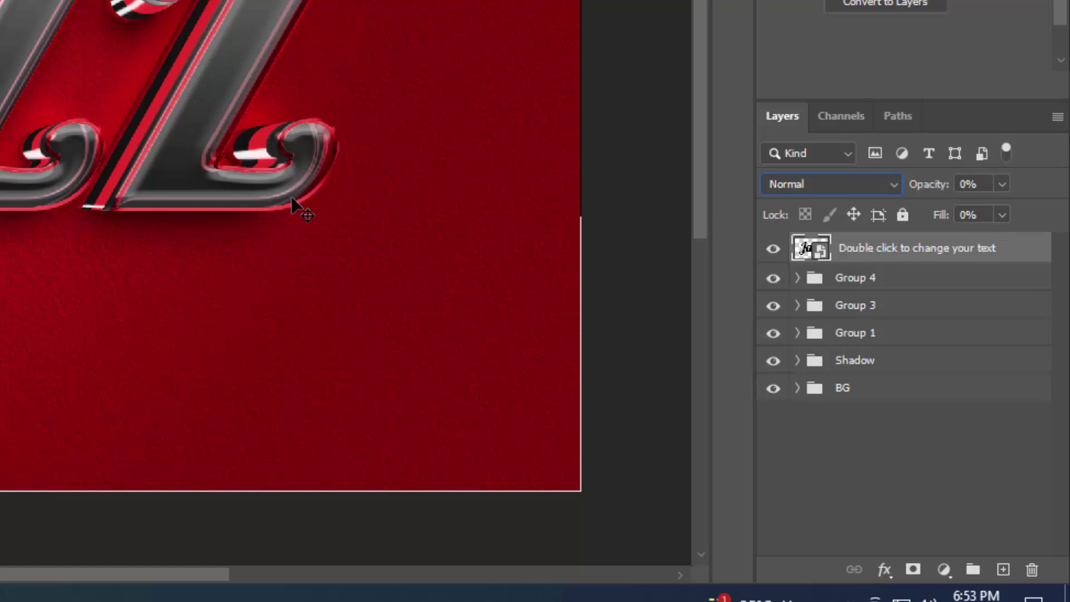
# Step: Duplicate Jazz copy 24 from Group 2 and move the duplicate out to just above Group 4
pyautogui.click(898, 288)
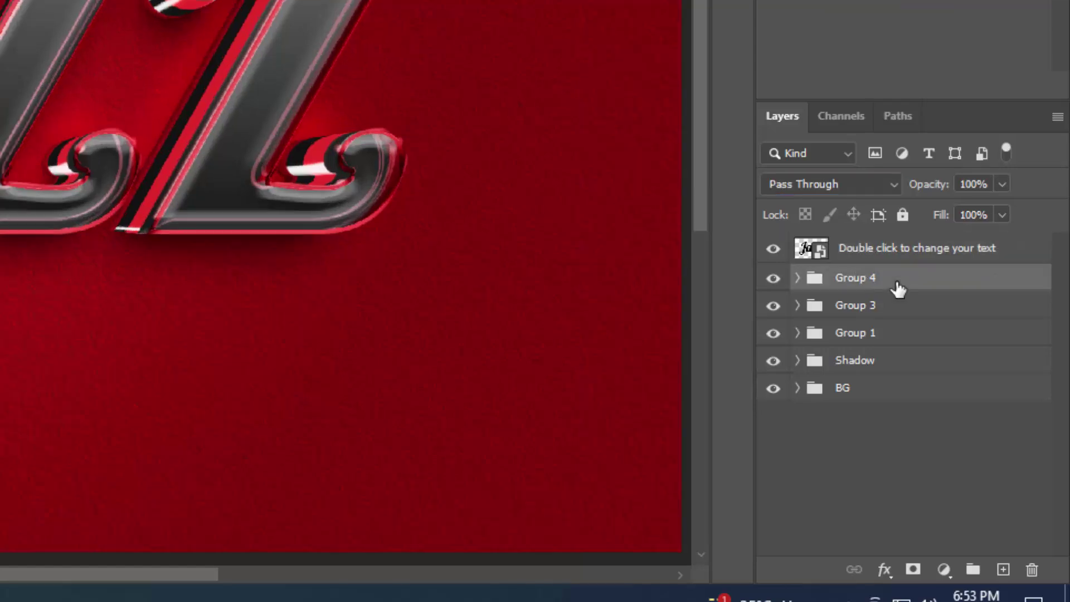
pyautogui.click(798, 278)
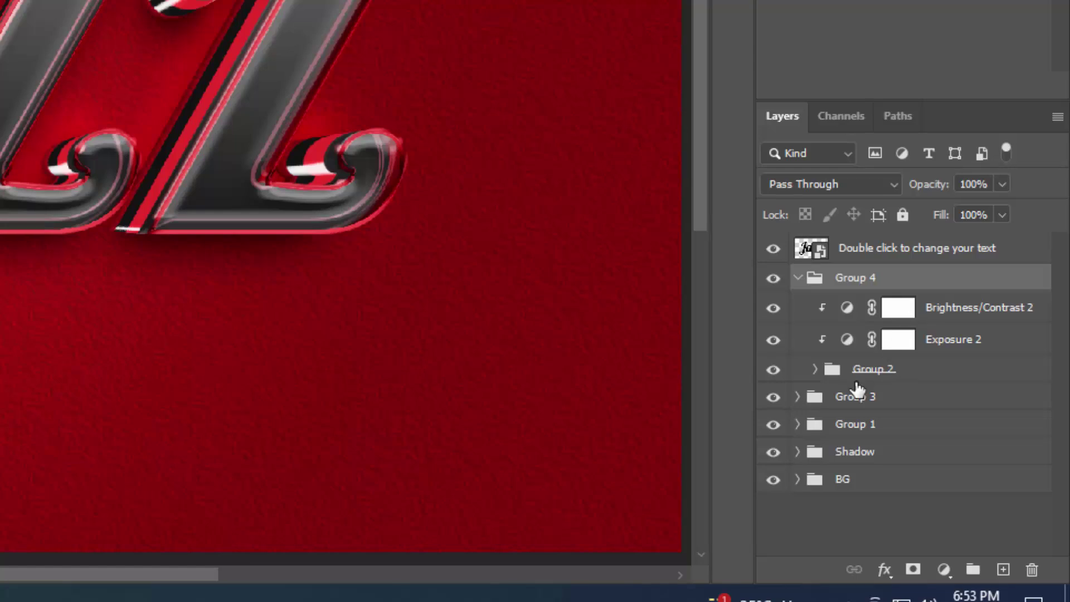
pyautogui.click(815, 370)
pyautogui.click(902, 402)
pyautogui.hotkey('ctrl', 'j')
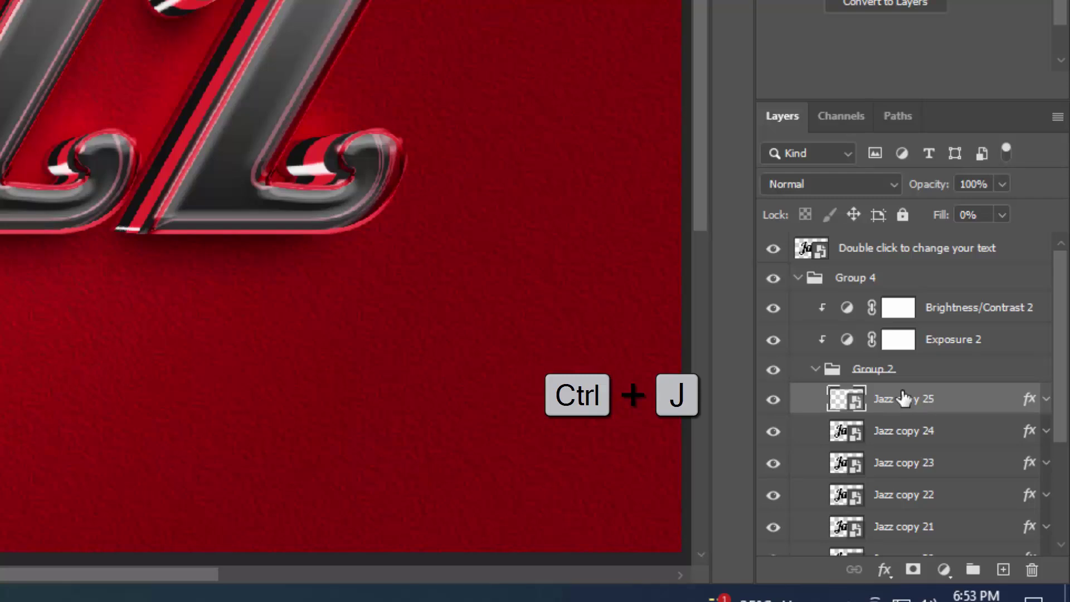
pyautogui.moveTo(904, 399); pyautogui.dragTo(822, 301)
pyautogui.click(798, 310)
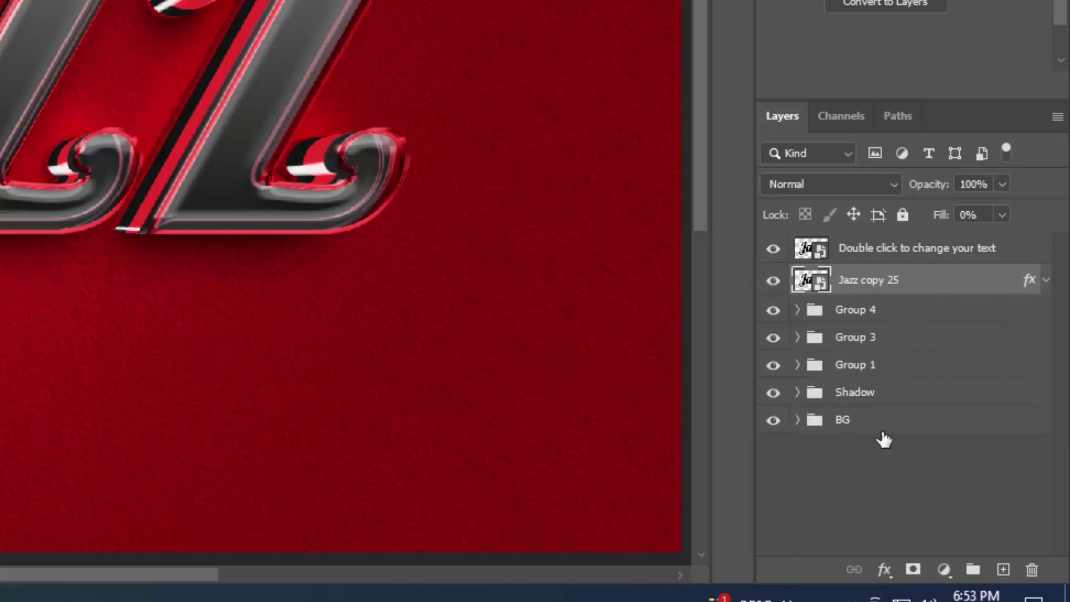
# Step: Clear the layer style from the duplicated Jazz copy 25 and set its fill opacity to 0%
pyautogui.rightClick(1003, 280)
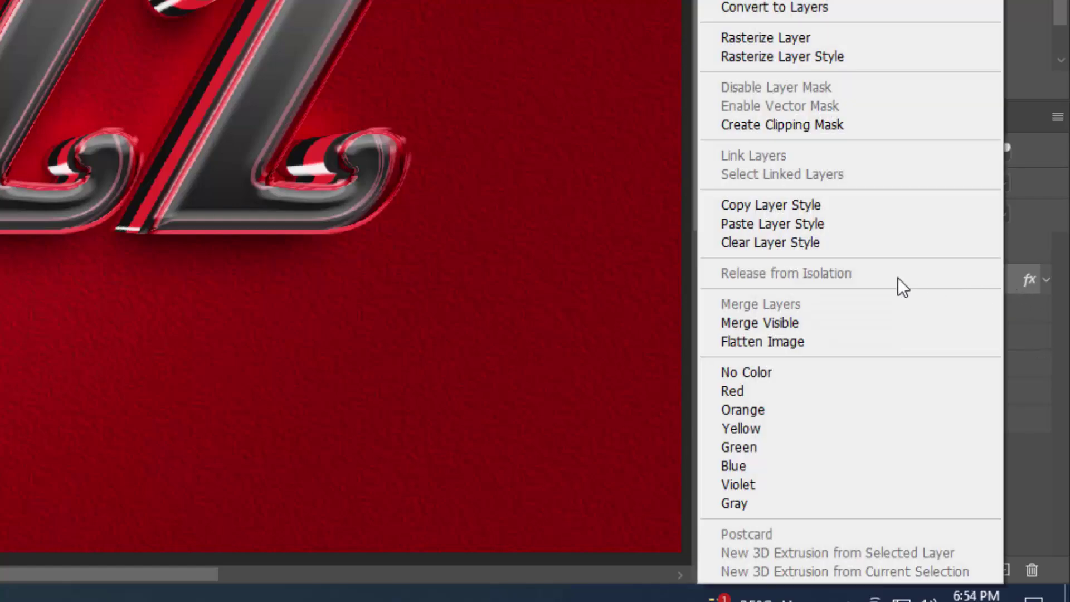
pyautogui.click(819, 246)
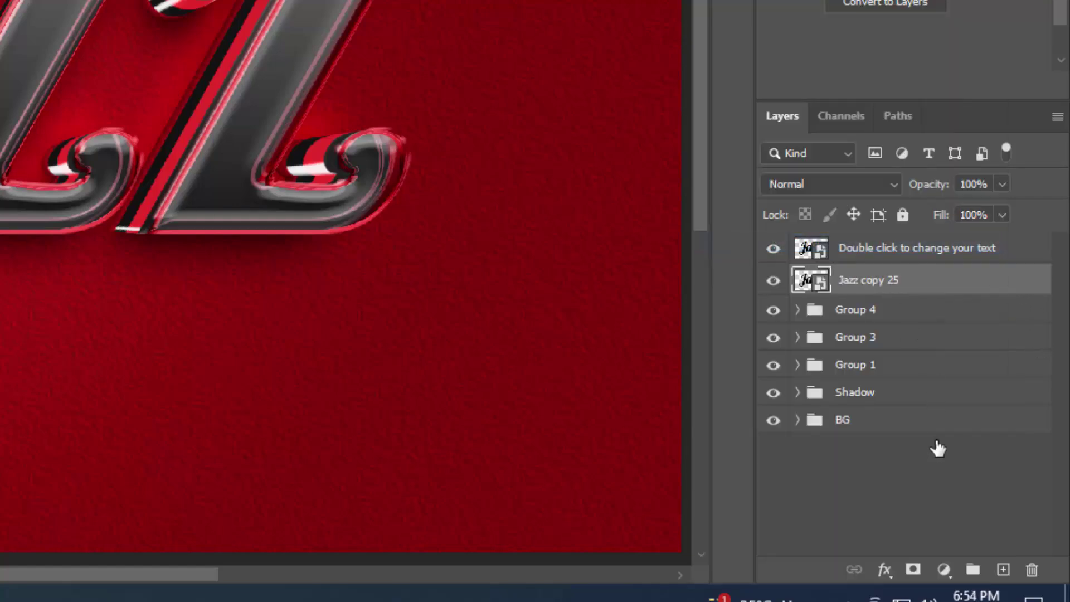
pyautogui.click(885, 569)
pyautogui.click(913, 357)
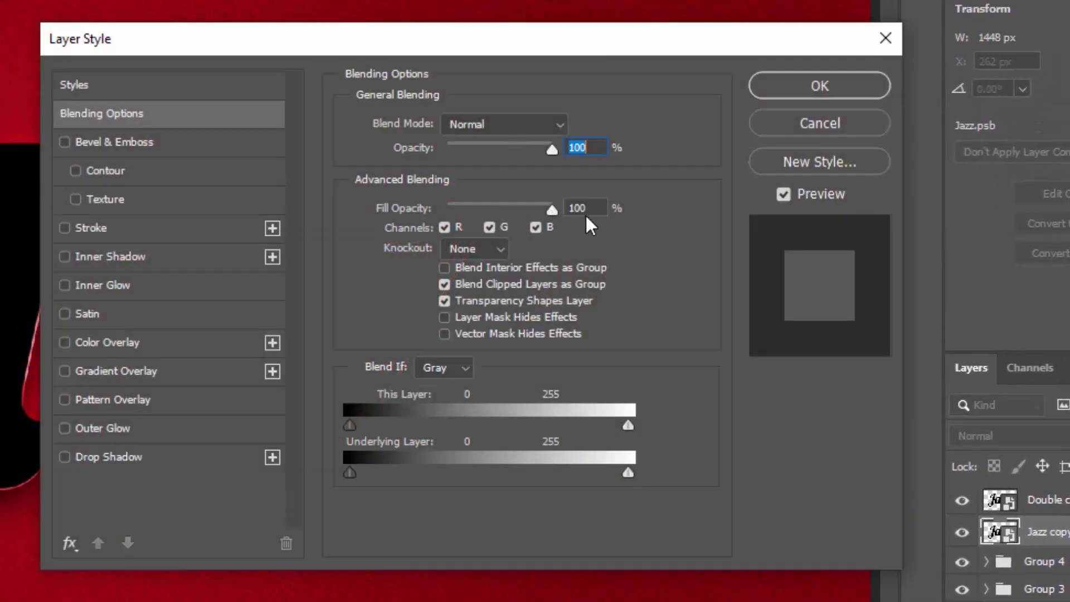
pyautogui.click(586, 212)
pyautogui.write('0')
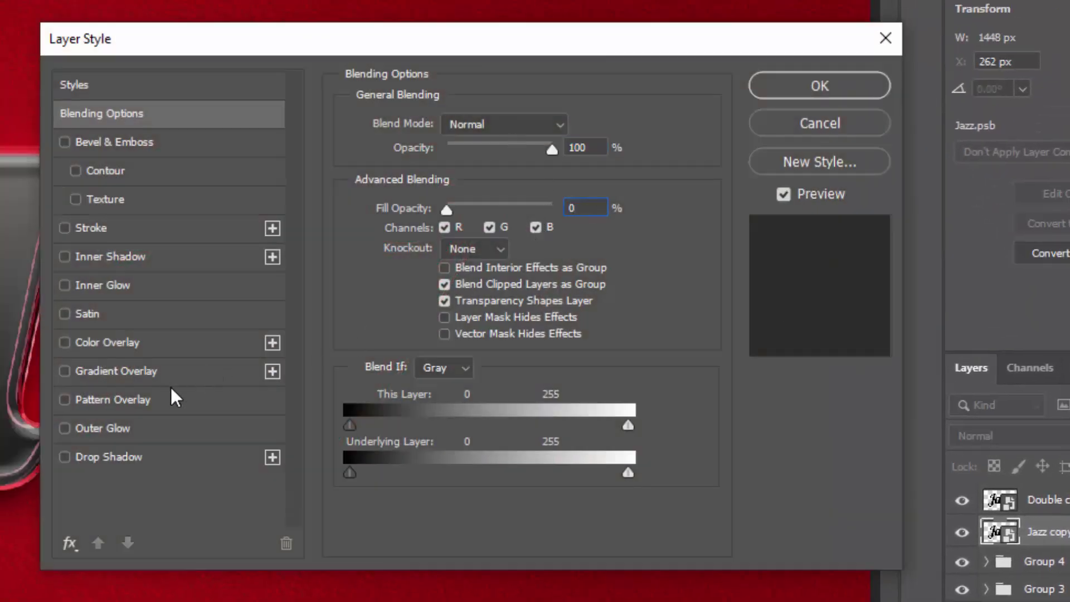
# Step: Add a Pattern Overlay to Jazz copy 25 using the first grey rough-texture pattern listed below the Water folder
pyautogui.click(166, 399)
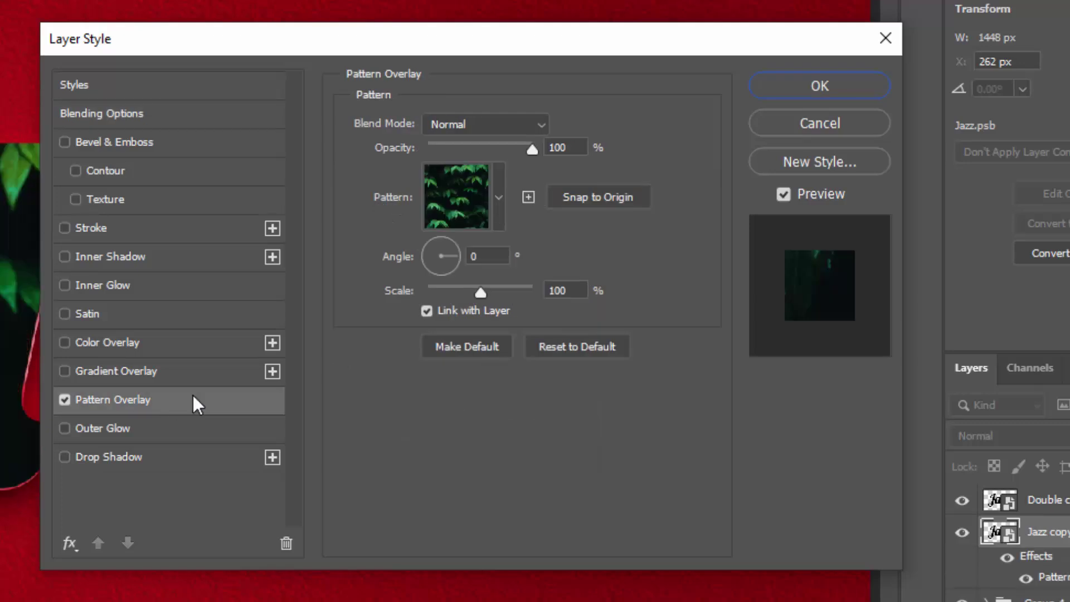
pyautogui.click(498, 228)
pyautogui.click(351, 389)
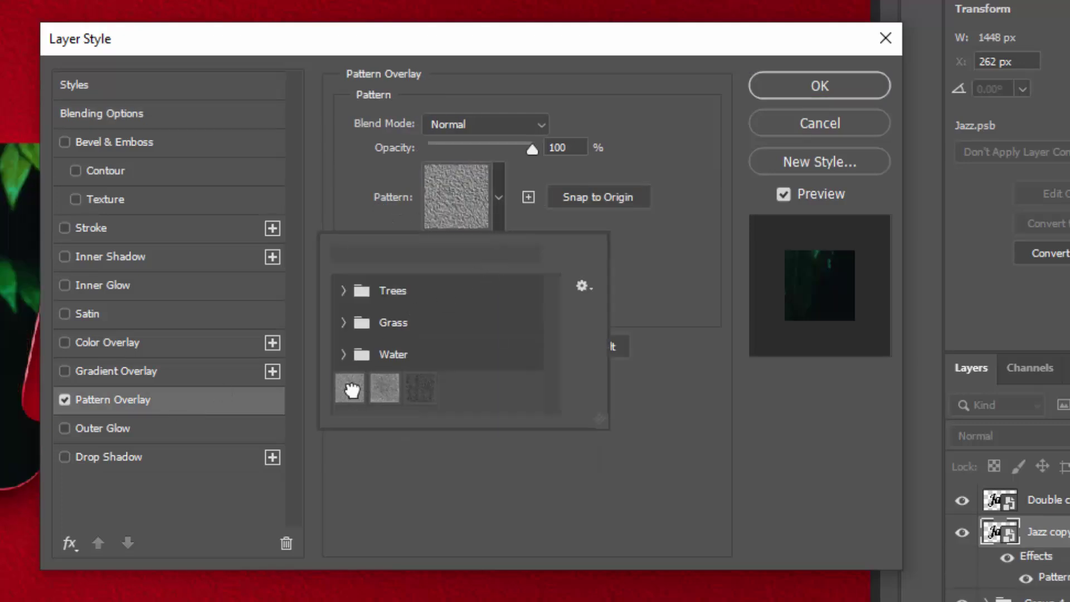
pyautogui.click(668, 181)
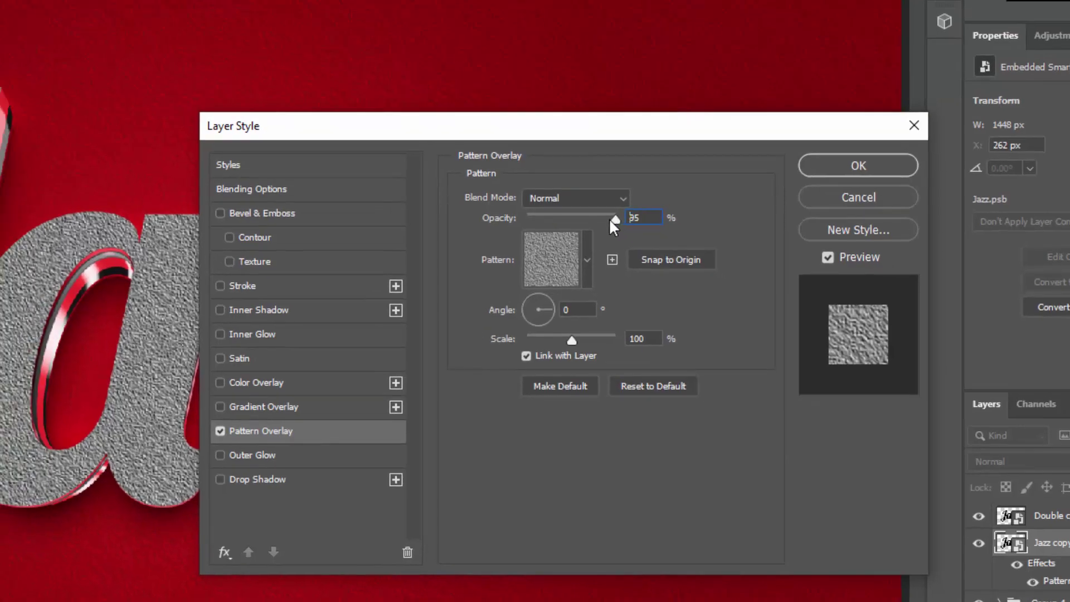
# Step: Lower the Pattern Overlay's opacity to 15%, set its scale to 67%, nudge the opacity slightly higher, and apply the style
pyautogui.moveTo(525, 147); pyautogui.dragTo(472, 147)
pyautogui.moveTo(565, 219); pyautogui.dragTo(541, 220)
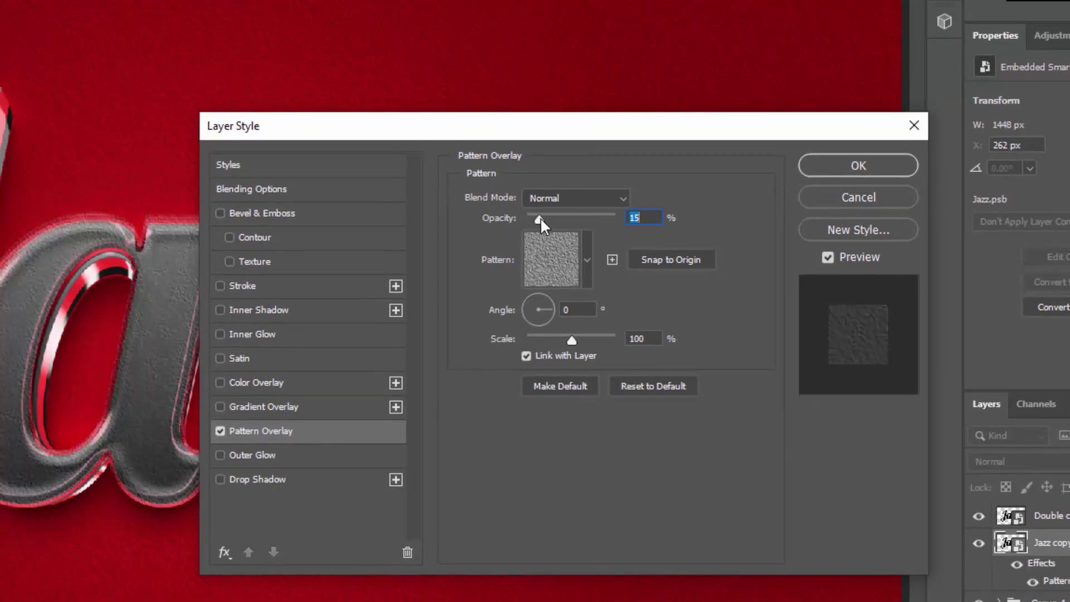
pyautogui.moveTo(570, 343); pyautogui.dragTo(558, 341)
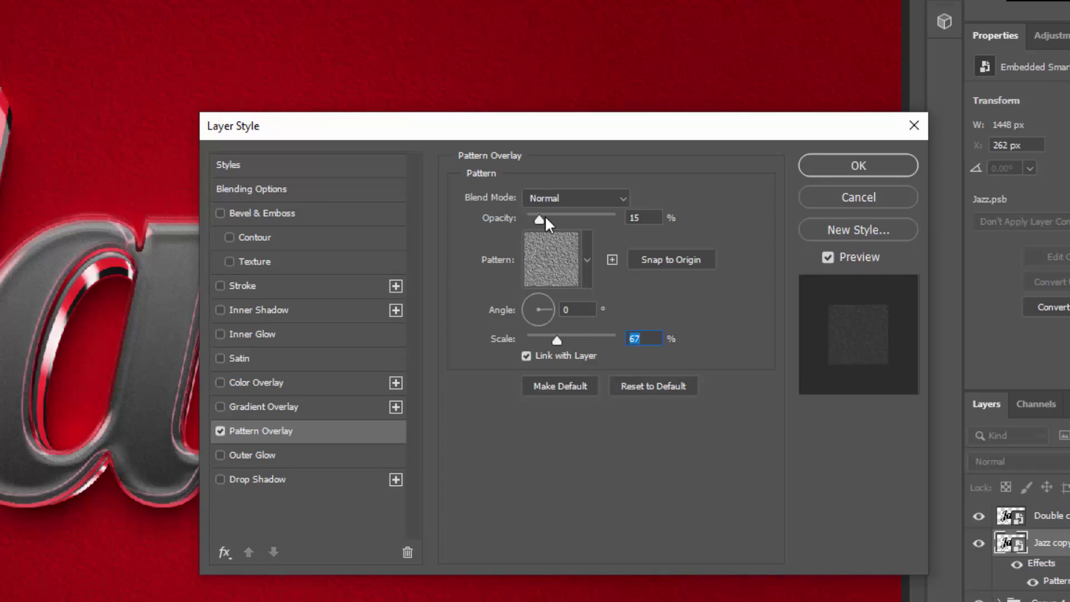
pyautogui.moveTo(540, 220); pyautogui.dragTo(544, 220)
pyautogui.click(858, 166)
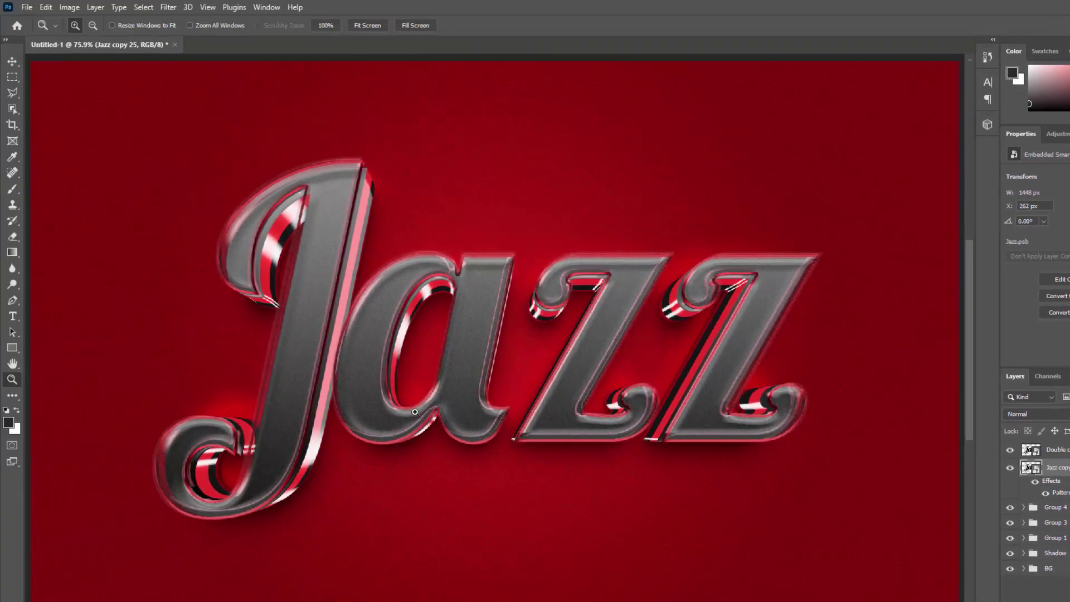
# Step: Inspect the textured lettering up close, then hide Jazz copy 25 and collapse its effects list
pyautogui.click(272, 413)
pyautogui.click(252, 304)
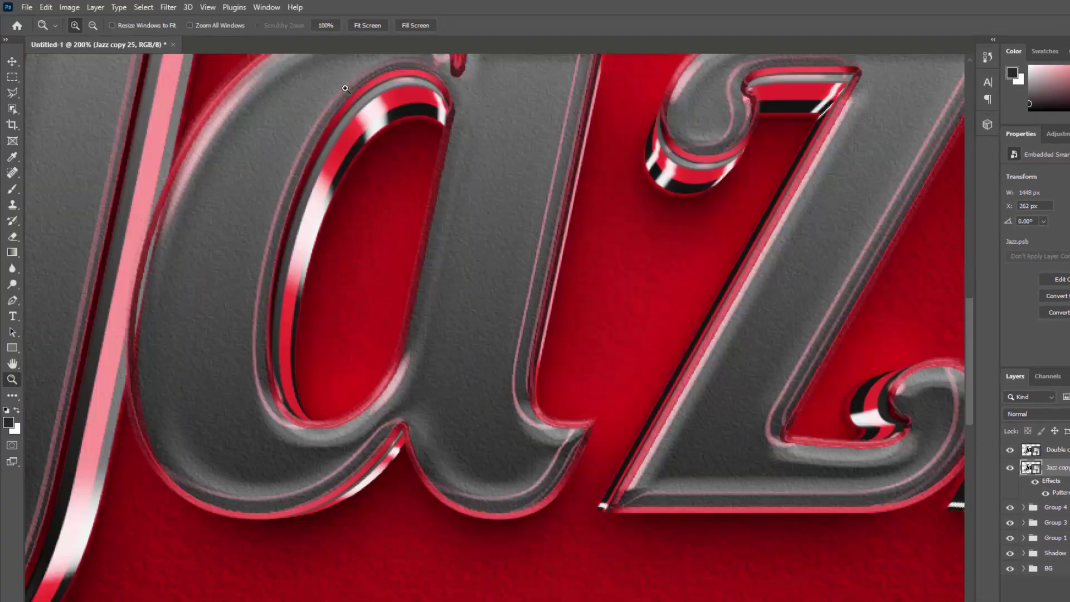
pyautogui.click(372, 24)
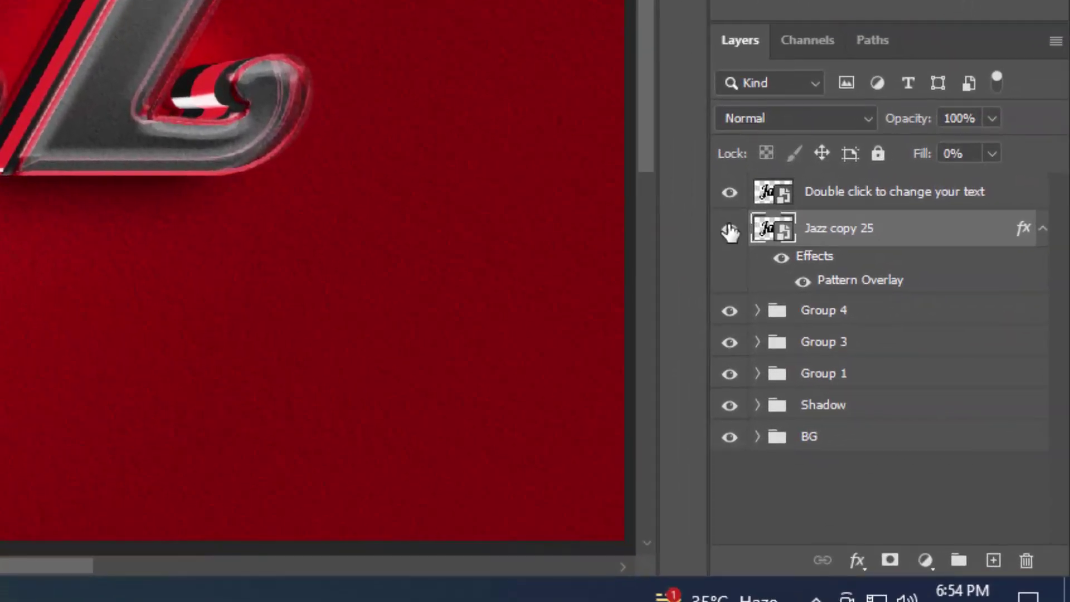
pyautogui.click(1010, 468)
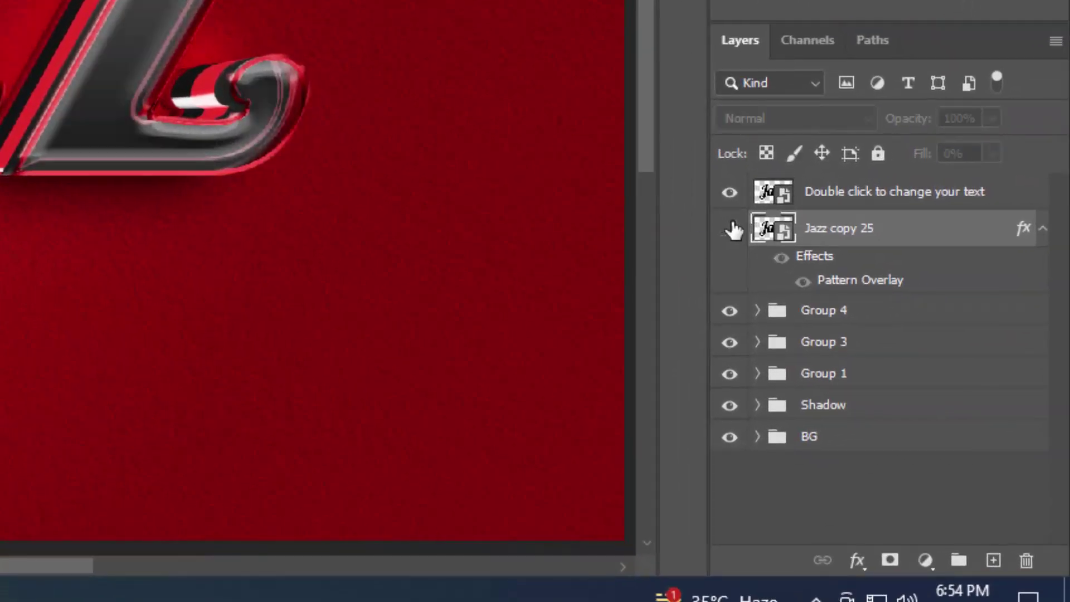
pyautogui.click(1044, 230)
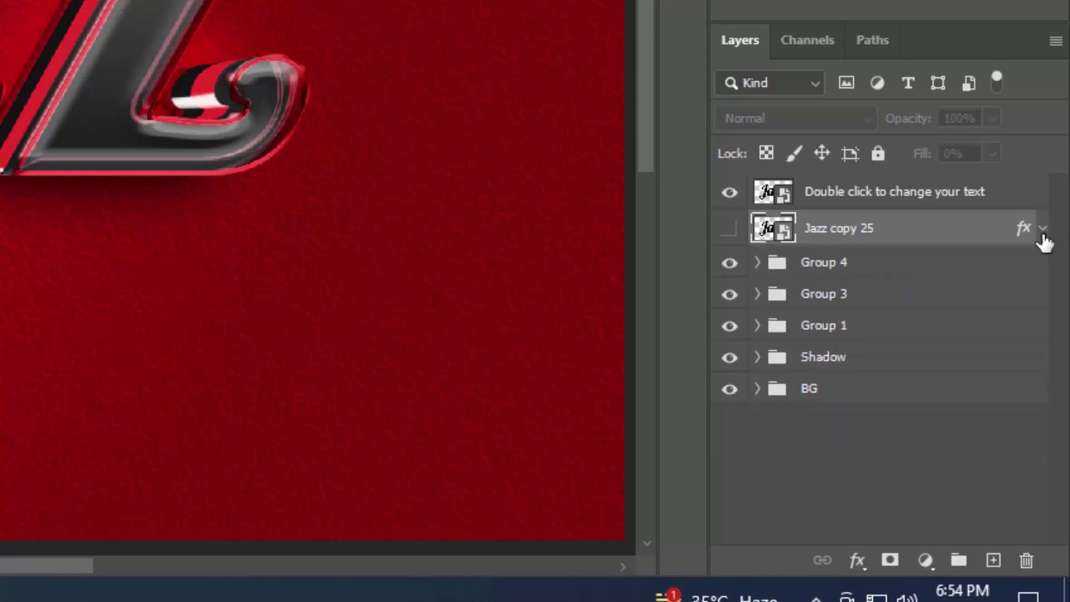
# Step: Group all layers and groups from BG up to the topmost text layer and name the group "3D fX"
pyautogui.click(891, 395)
pyautogui.keyDown('shift'); pyautogui.click(1012, 207); pyautogui.keyUp('shift')
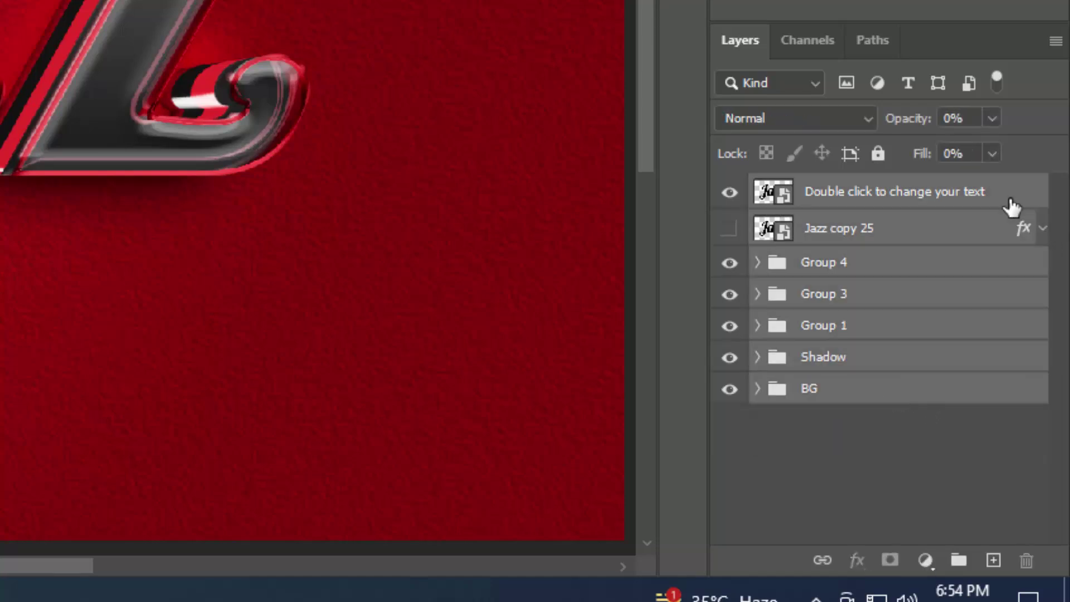
pyautogui.click(958, 562)
pyautogui.doubleClick(827, 196)
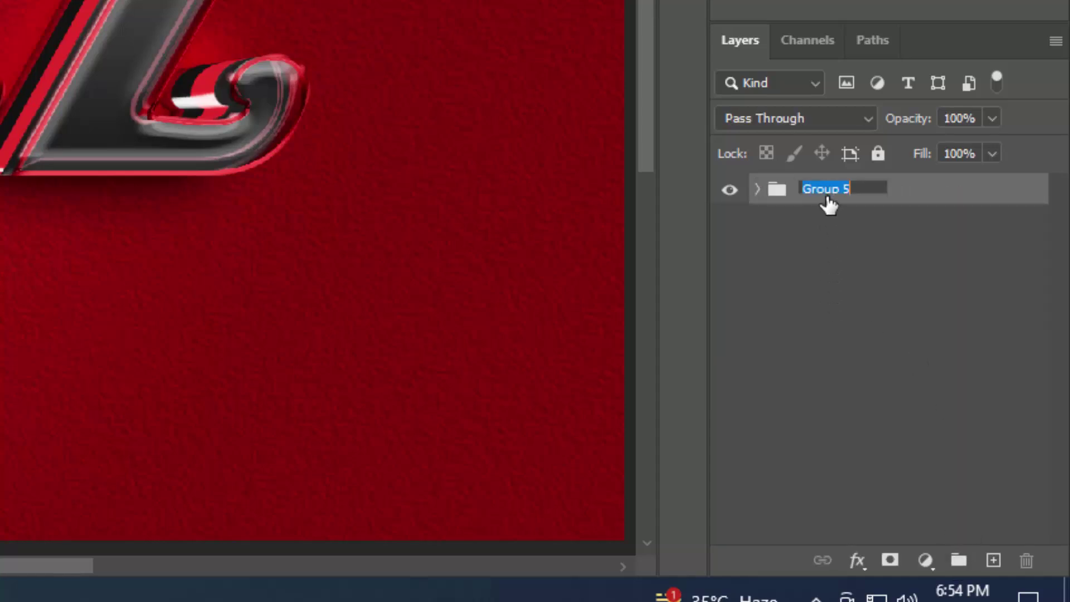
pyautogui.write('3D fX')
pyautogui.press('Return')
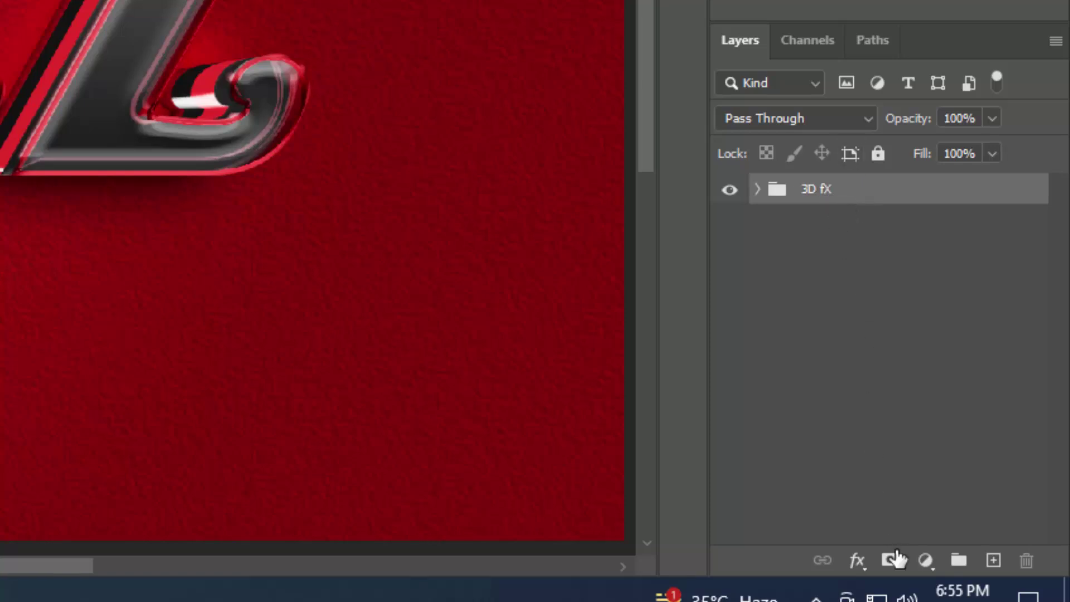
# Step: Add a Hue/Saturation adjustment layer above the 3D fX group and shift its hue to +166
pyautogui.click(926, 560)
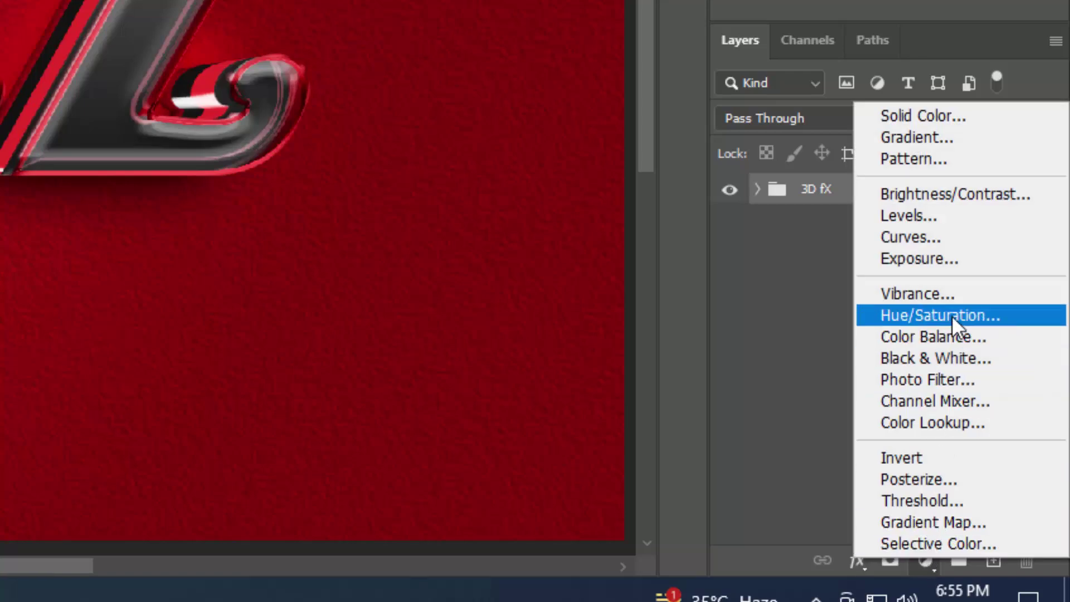
pyautogui.click(958, 315)
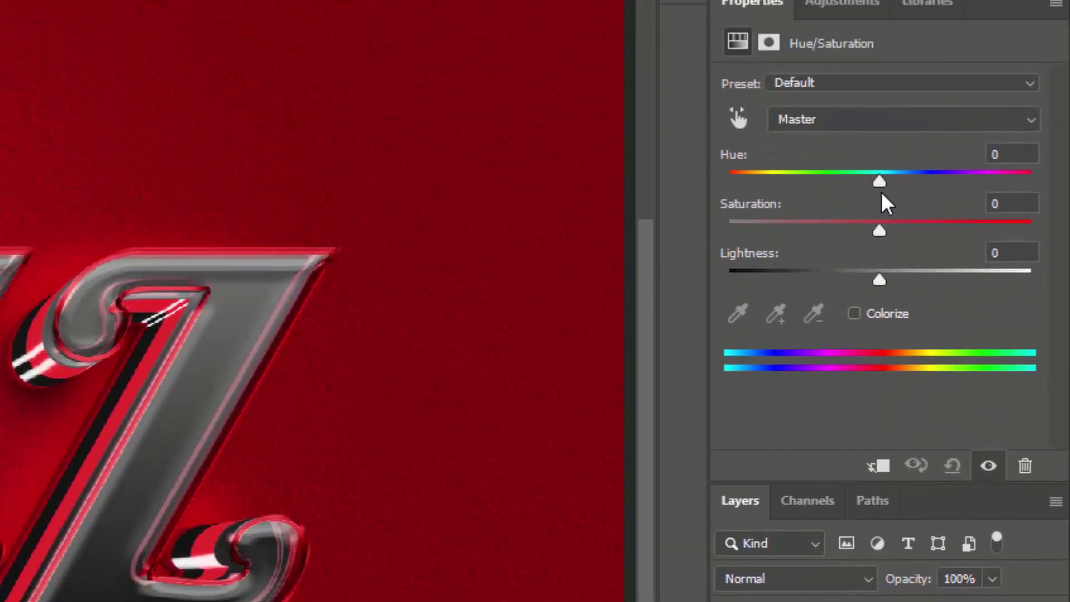
pyautogui.moveTo(880, 182); pyautogui.dragTo(804, 213)
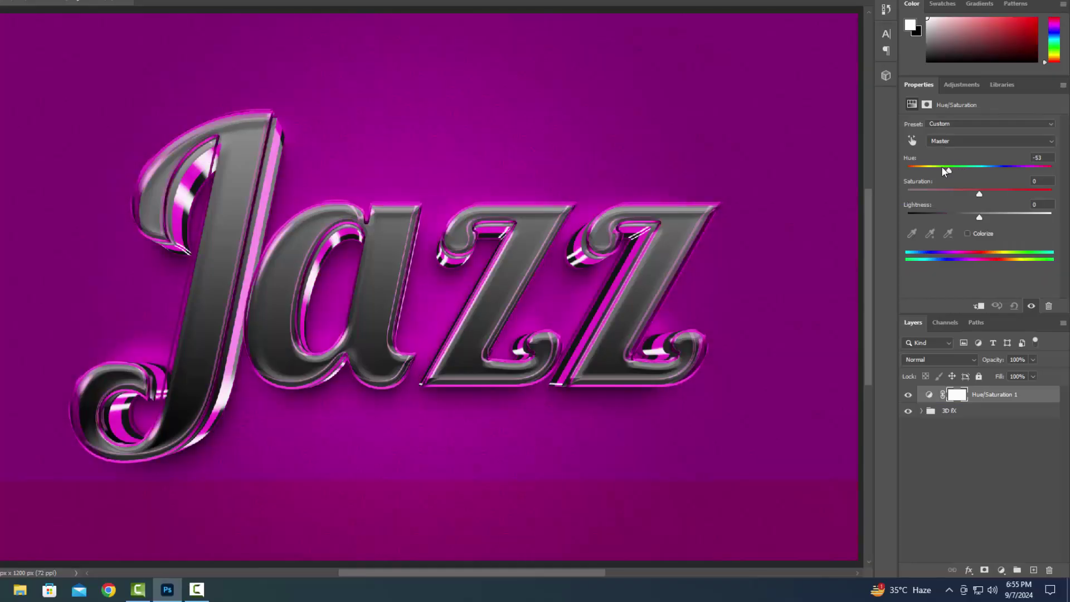
pyautogui.moveTo(945, 170); pyautogui.dragTo(1045, 168)
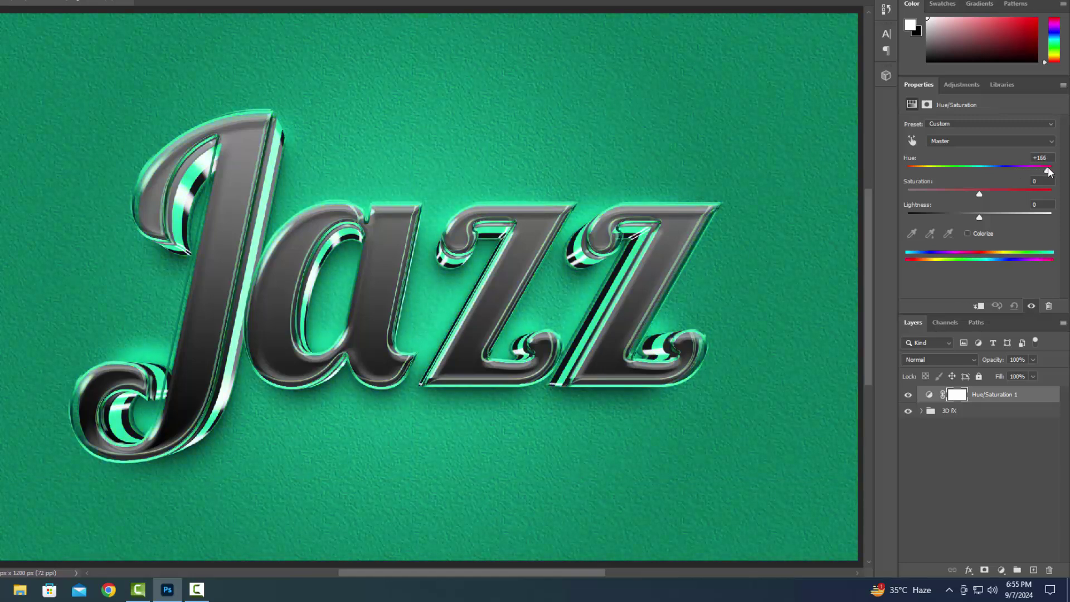